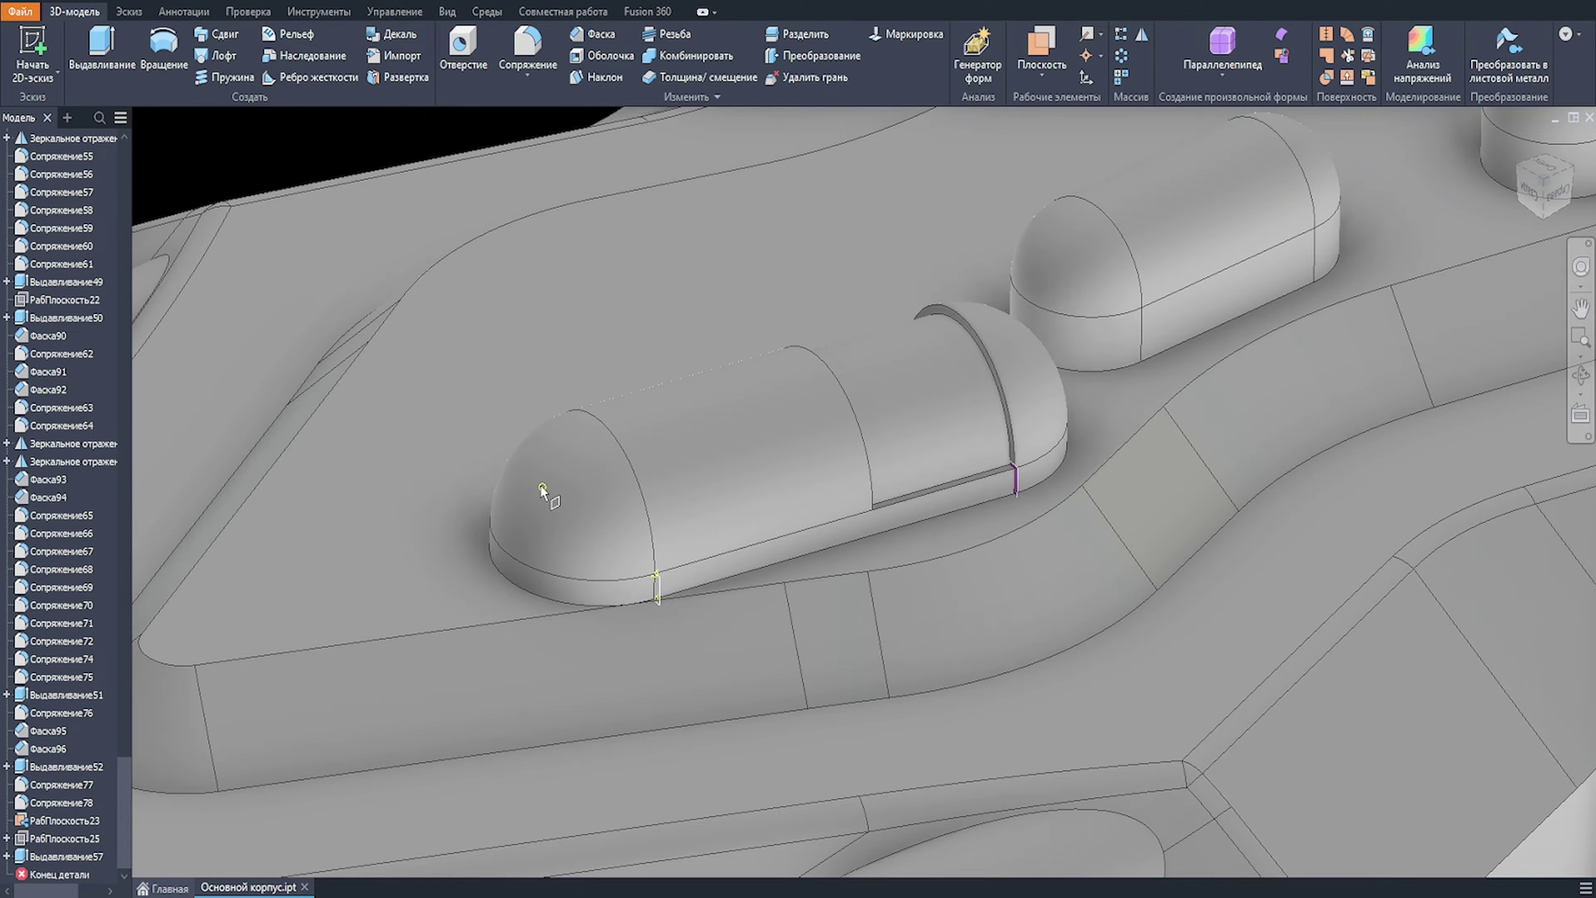
Step: Create a work plane midway between the two small planes at the ends of the rounded housing's straight section
scroll(657, 587, "up", 2)
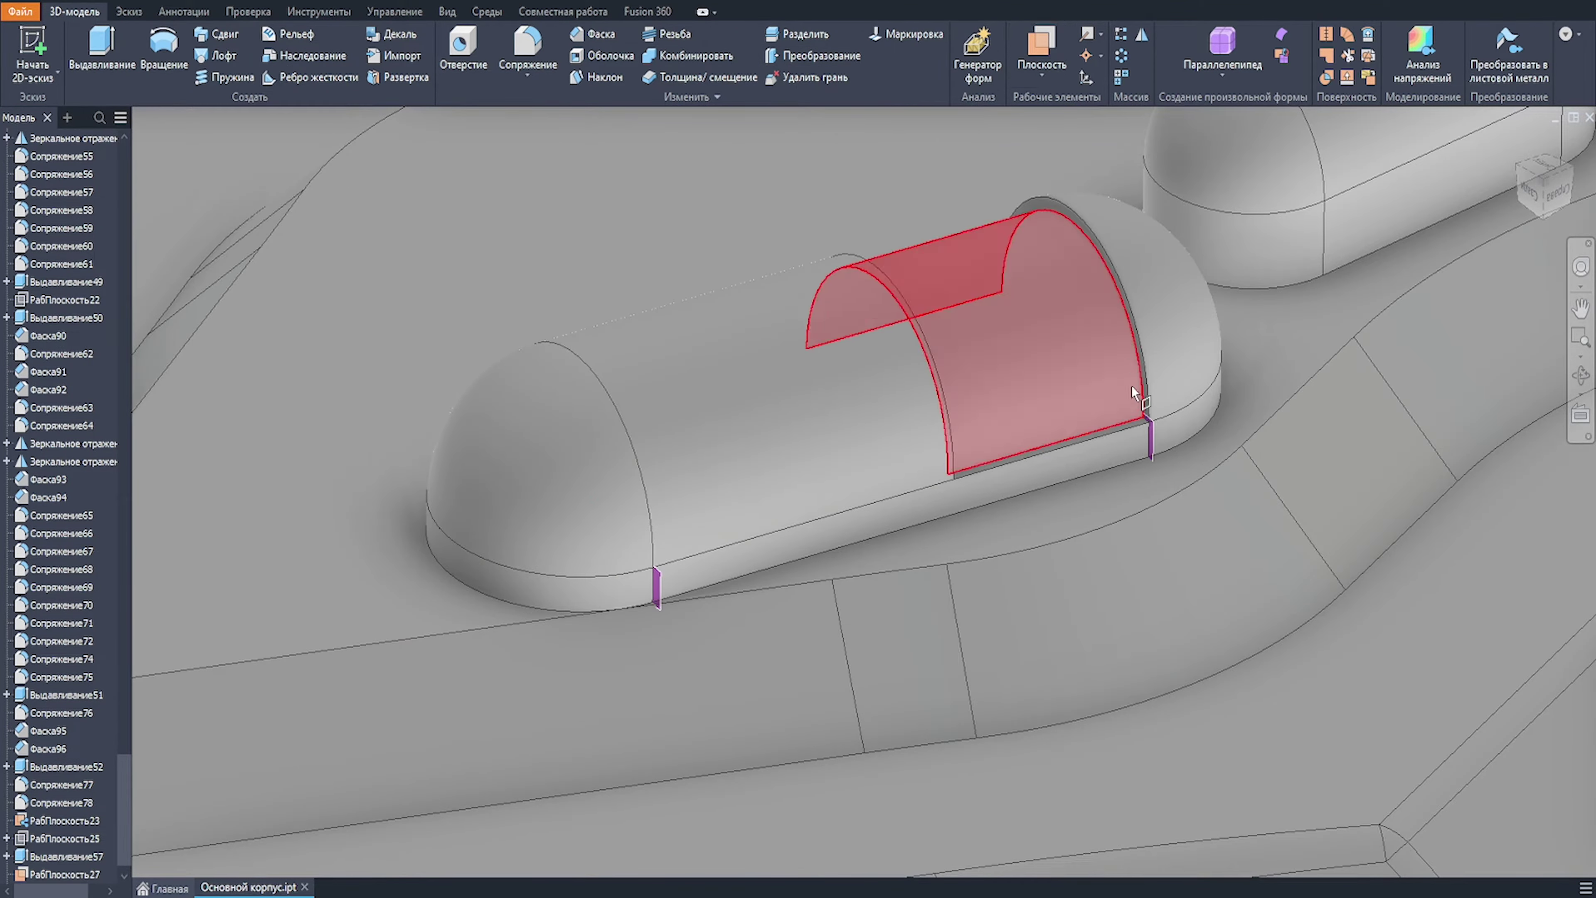
left_click(1041, 48)
scroll(1147, 421, "up", 4)
left_click(1148, 434)
middle_click_drag(862, 516, 1337, 363)
left_click(514, 623)
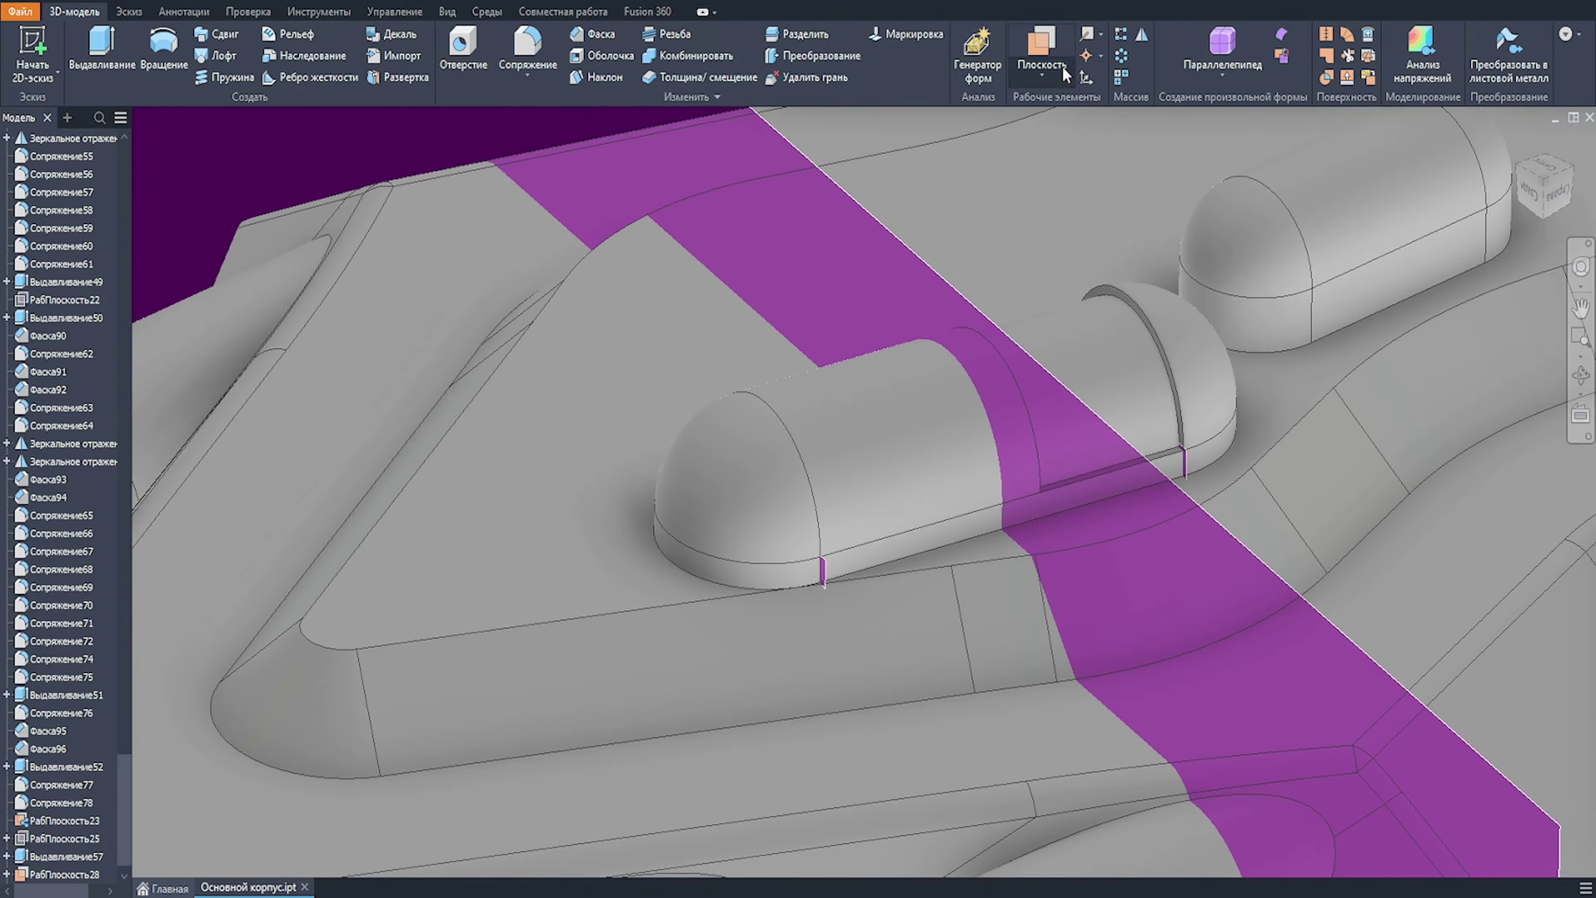
Step: Mirror the shallow recess cut in the rounded housing across the new middle work plane
left_click(1142, 34)
left_click(878, 223)
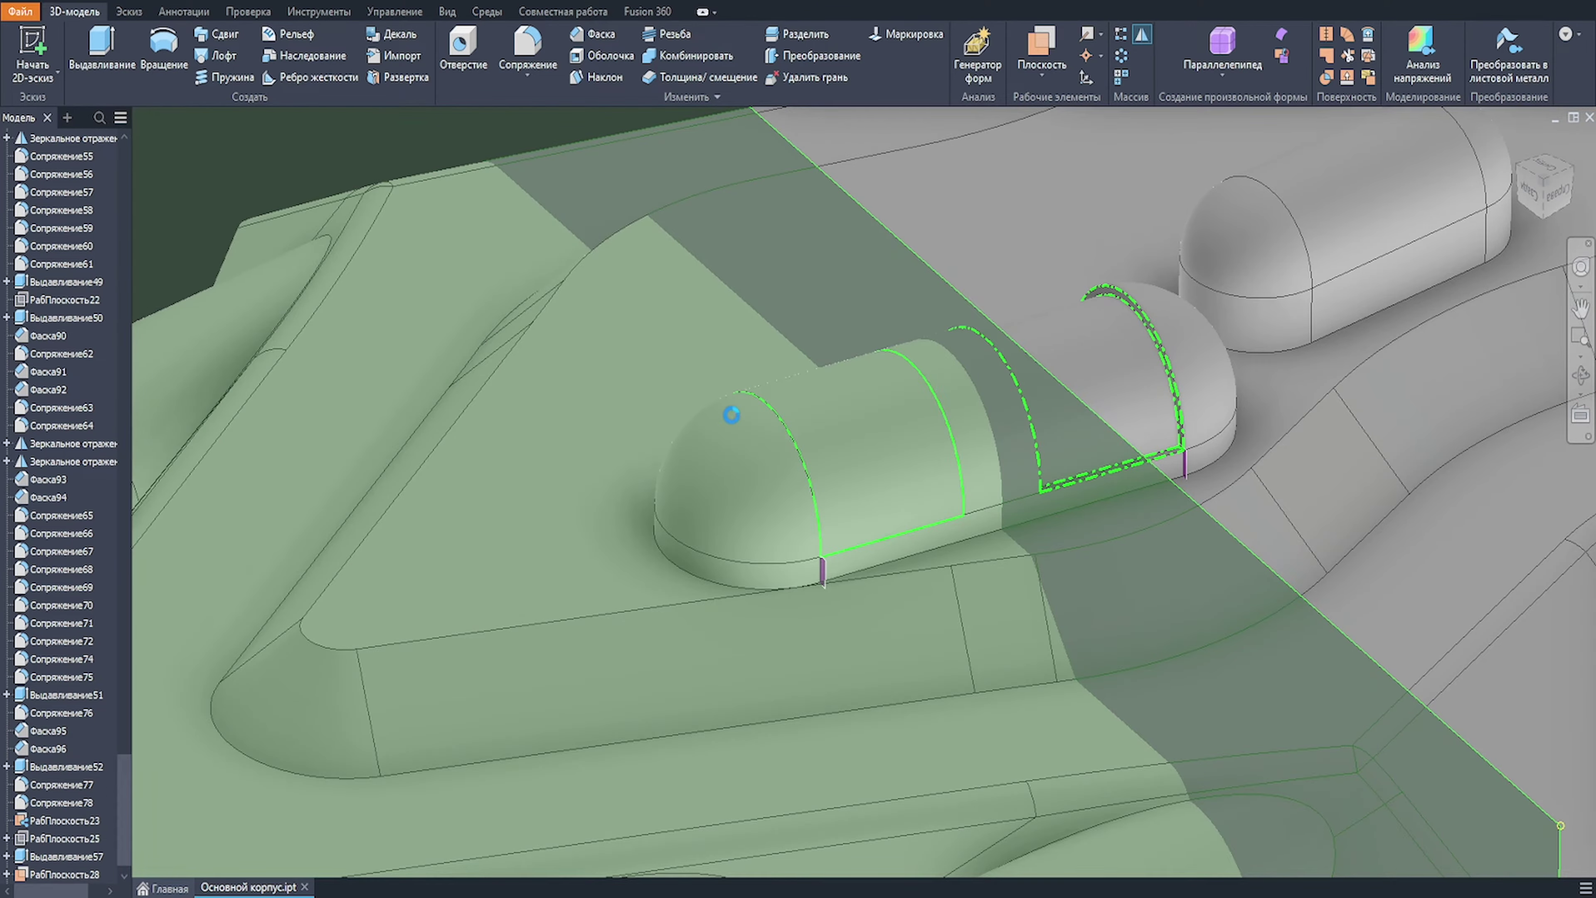
mouse_move(732, 415)
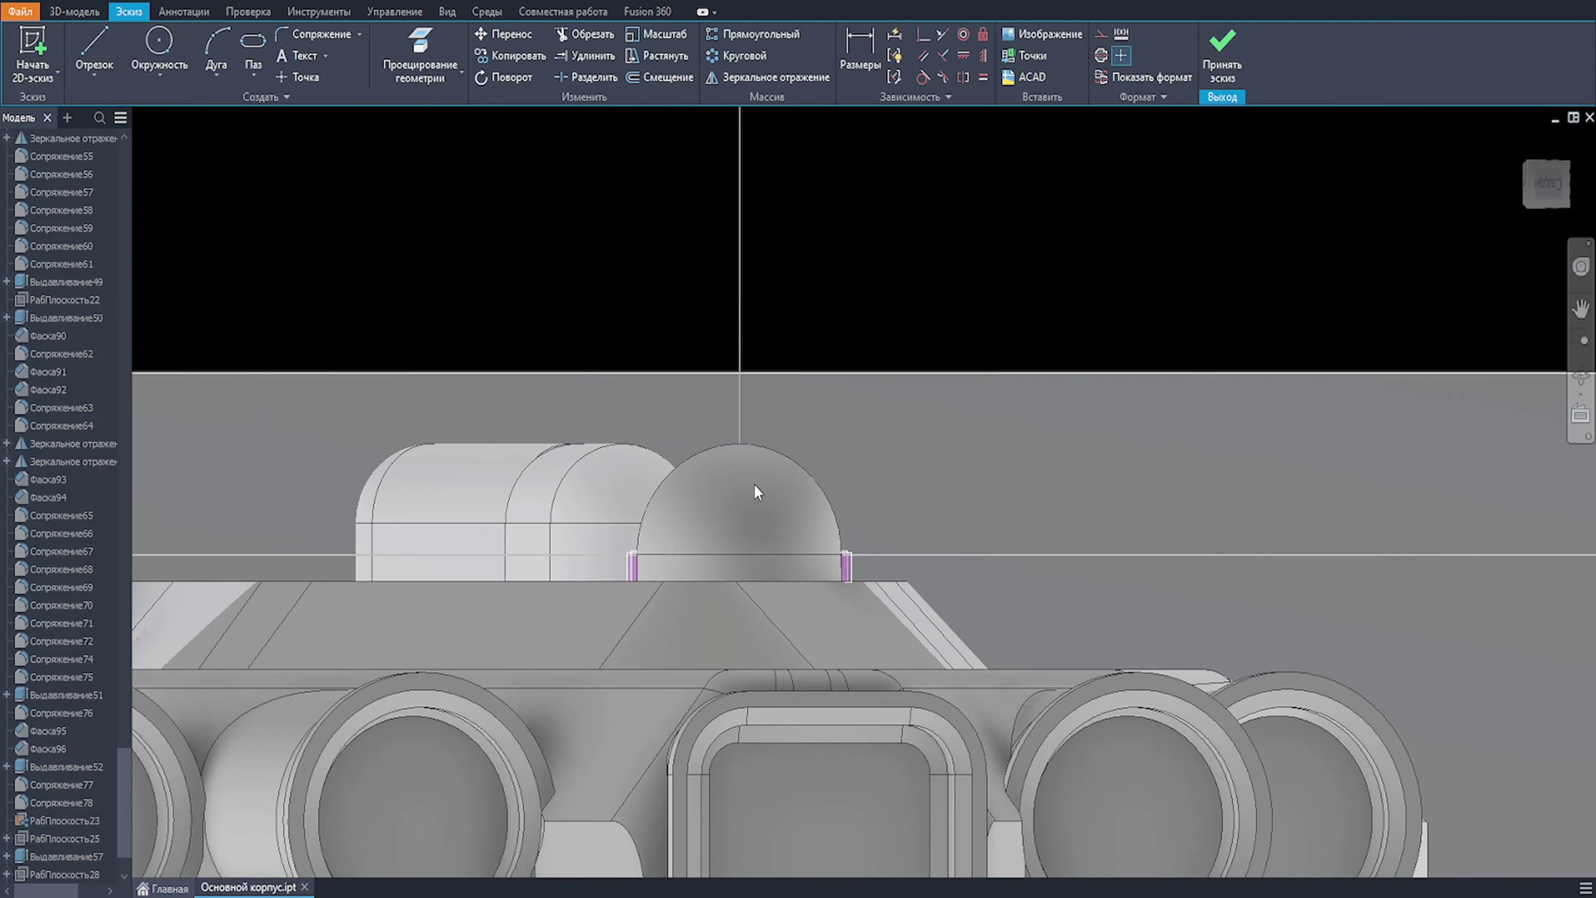
Step: Sketch a slanted three-line profile, open at its lower end, rising through the housing's arched section, and project the section's horizontal base line
key("F7")
scroll(819, 465, "up", 3)
left_click(420, 54)
left_click(95, 47)
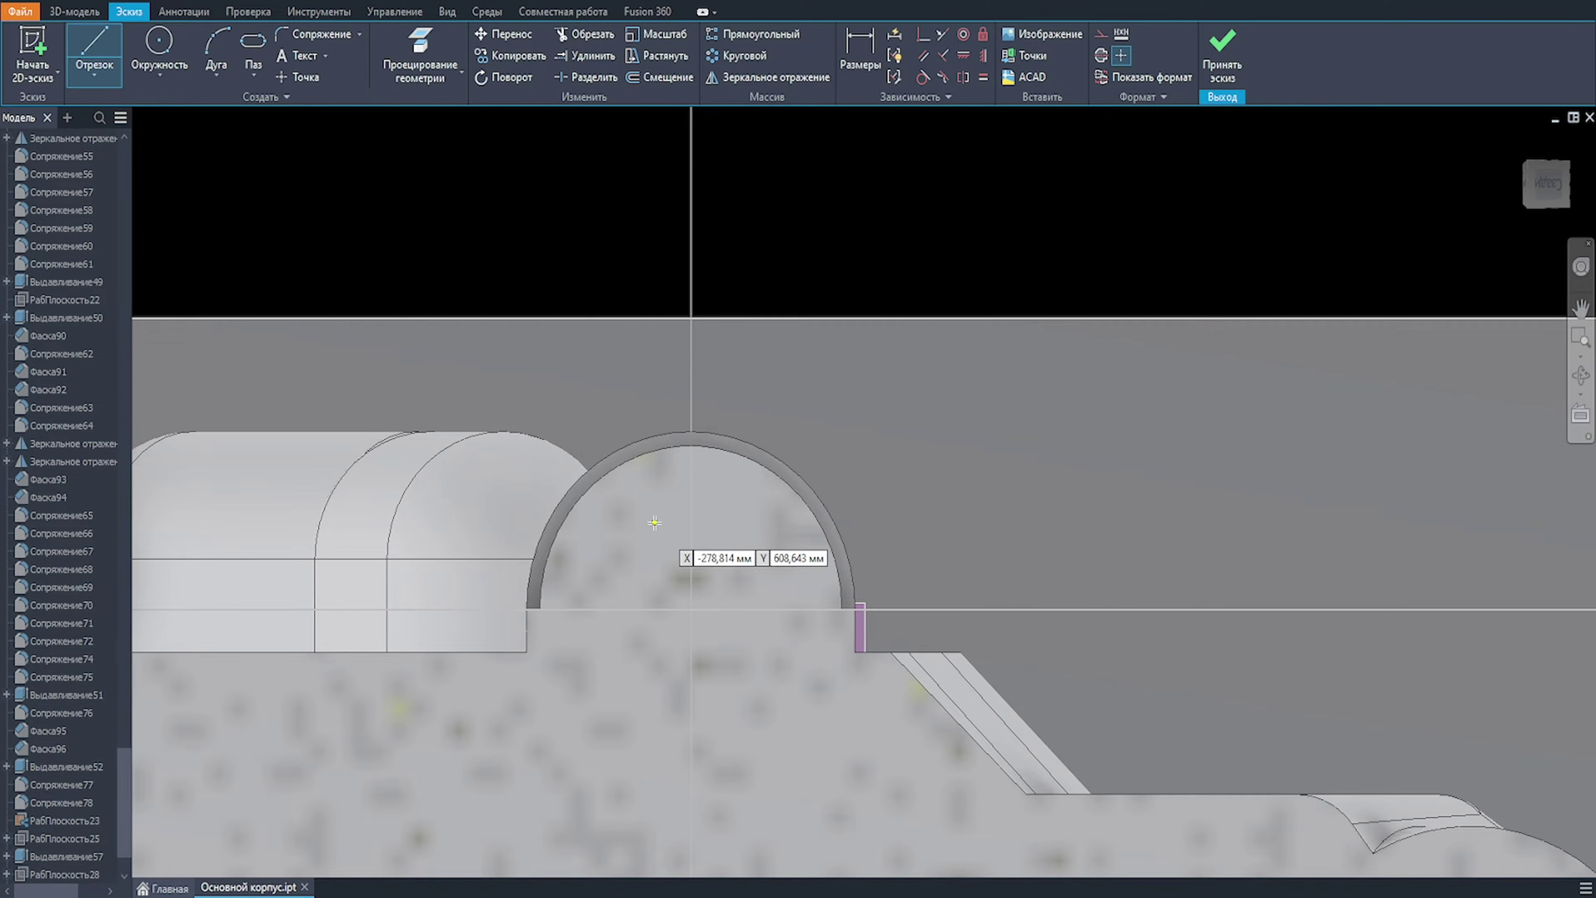
left_click(648, 514)
left_click(966, 250)
left_click(1015, 293)
left_click(765, 609)
key("Escape")
left_click_drag(656, 524, 629, 508)
mouse_move(765, 608)
left_mouse_down()
mouse_move(735, 610)
mouse_move(773, 609)
left_mouse_up()
key("p")
left_click(696, 536)
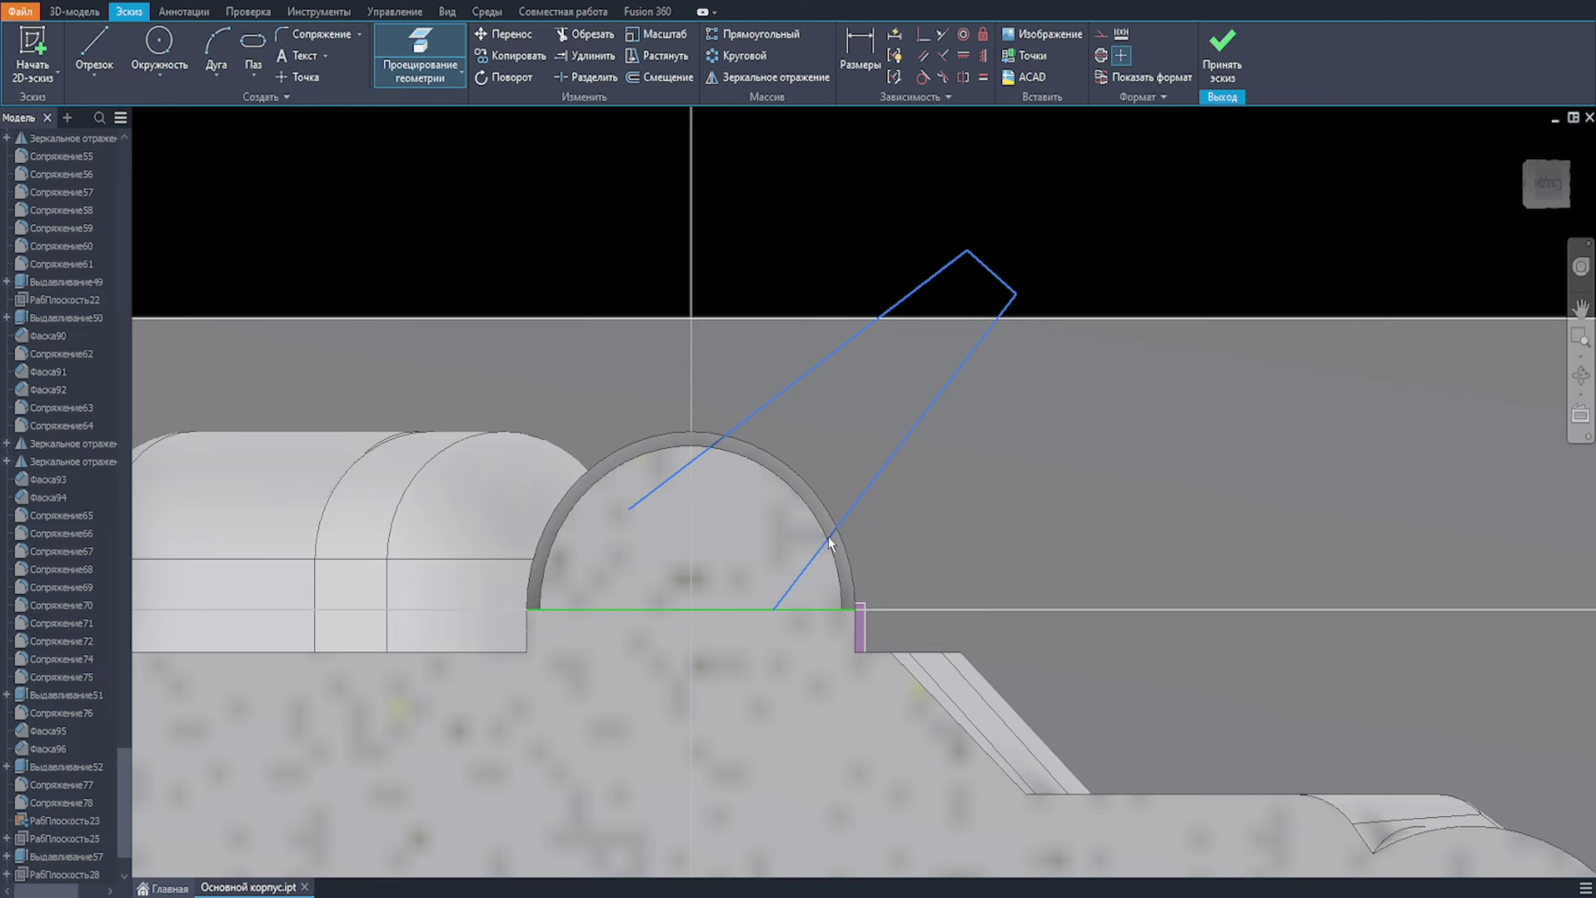
Step: Try an Equal constraint on the two long sides of the slanted profile and undo it
key("Escape")
key("equal")
left_click(719, 439)
left_click(804, 583)
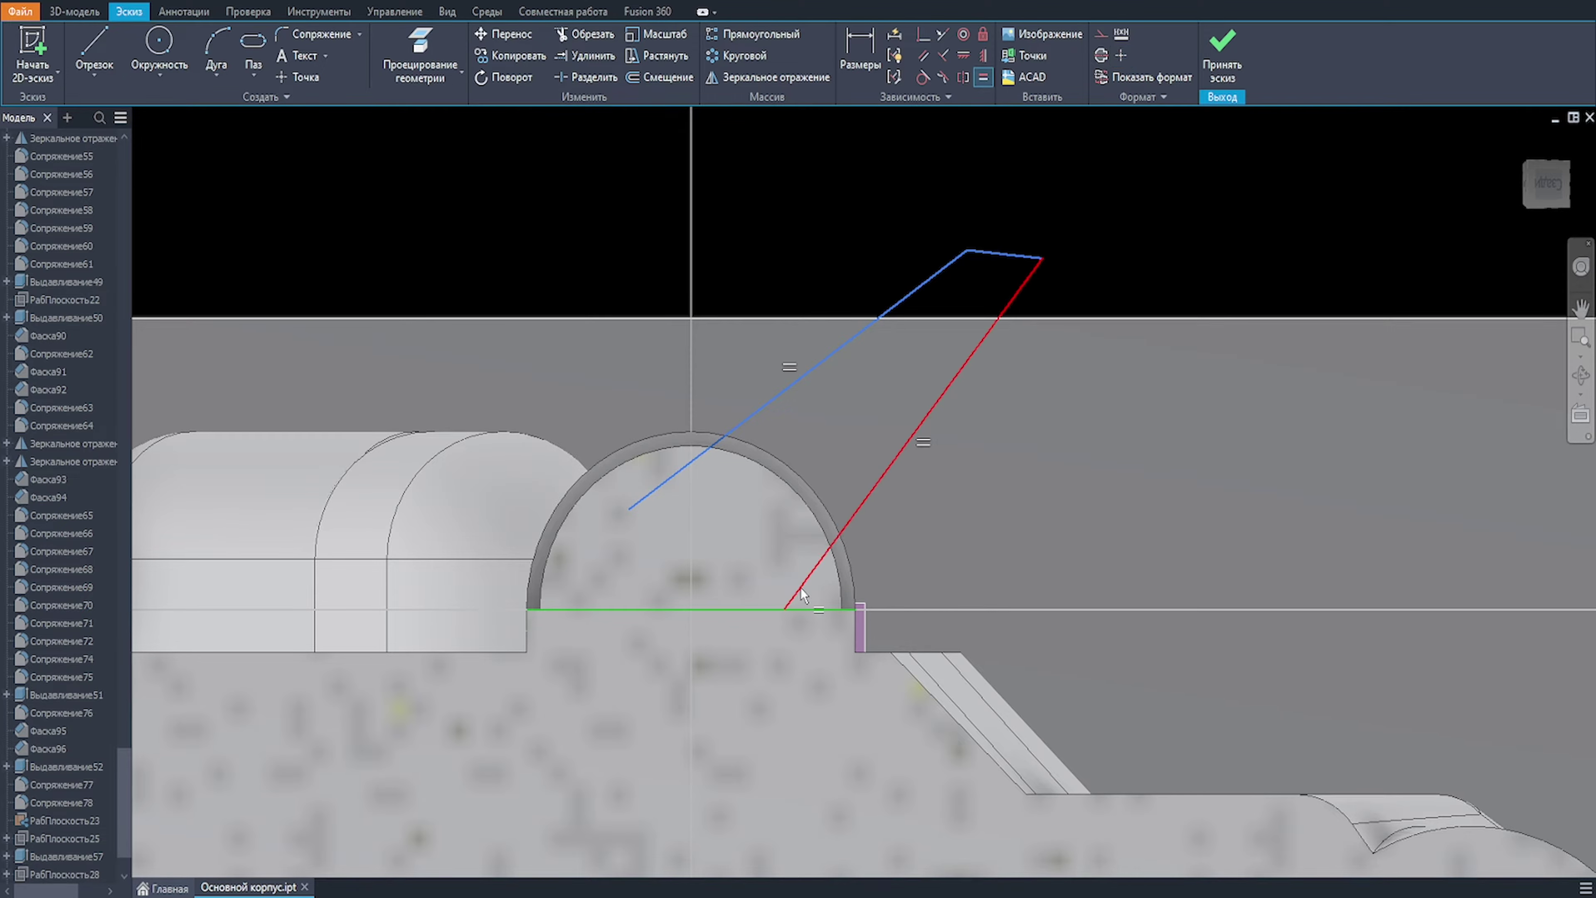
key("Escape")
left_click_drag(1043, 257, 1018, 287)
key("ctrl+z")
key("ctrl+z")
key("ctrl+z")
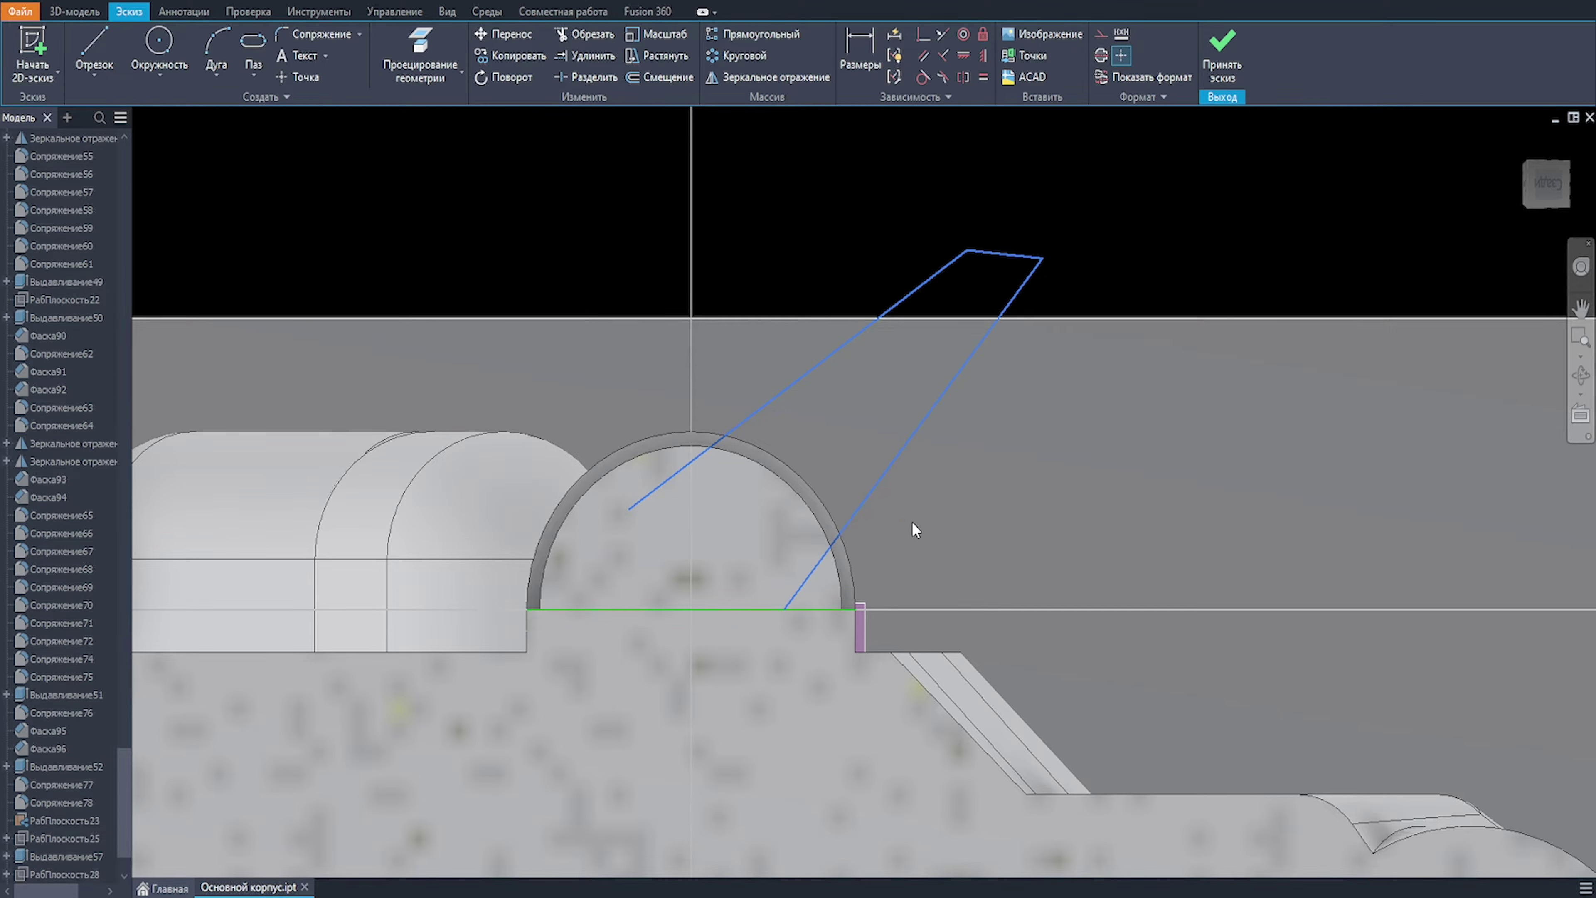
Step: Close the slanted profile's lower end, draw a centre line between the midpoints of its short ends and adjust its outer corners
key("l")
left_click(784, 610)
left_click(629, 509)
left_click(991, 271)
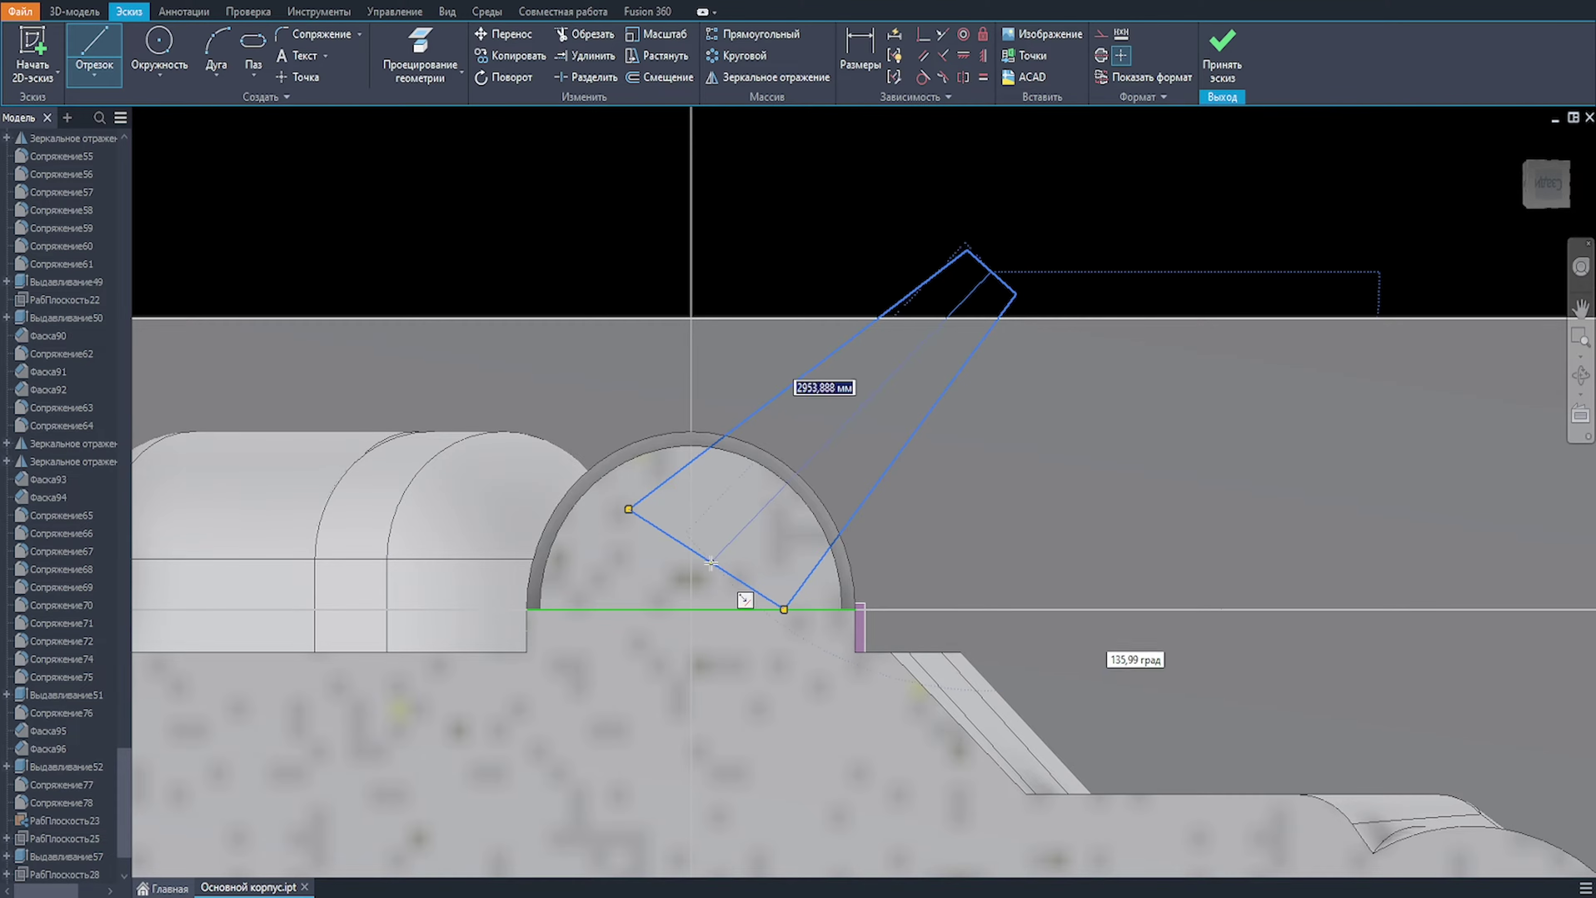
left_click(706, 559)
key("Escape")
left_click_drag(1016, 294, 1026, 304)
left_click_drag(967, 251, 948, 246)
left_click_drag(1026, 303, 1015, 308)
Step: Revolve one half of the slanted profile a full 360 degrees about its centre line as a joined tapered stub
key("F6")
scroll(826, 538, "up", 4)
key("r")
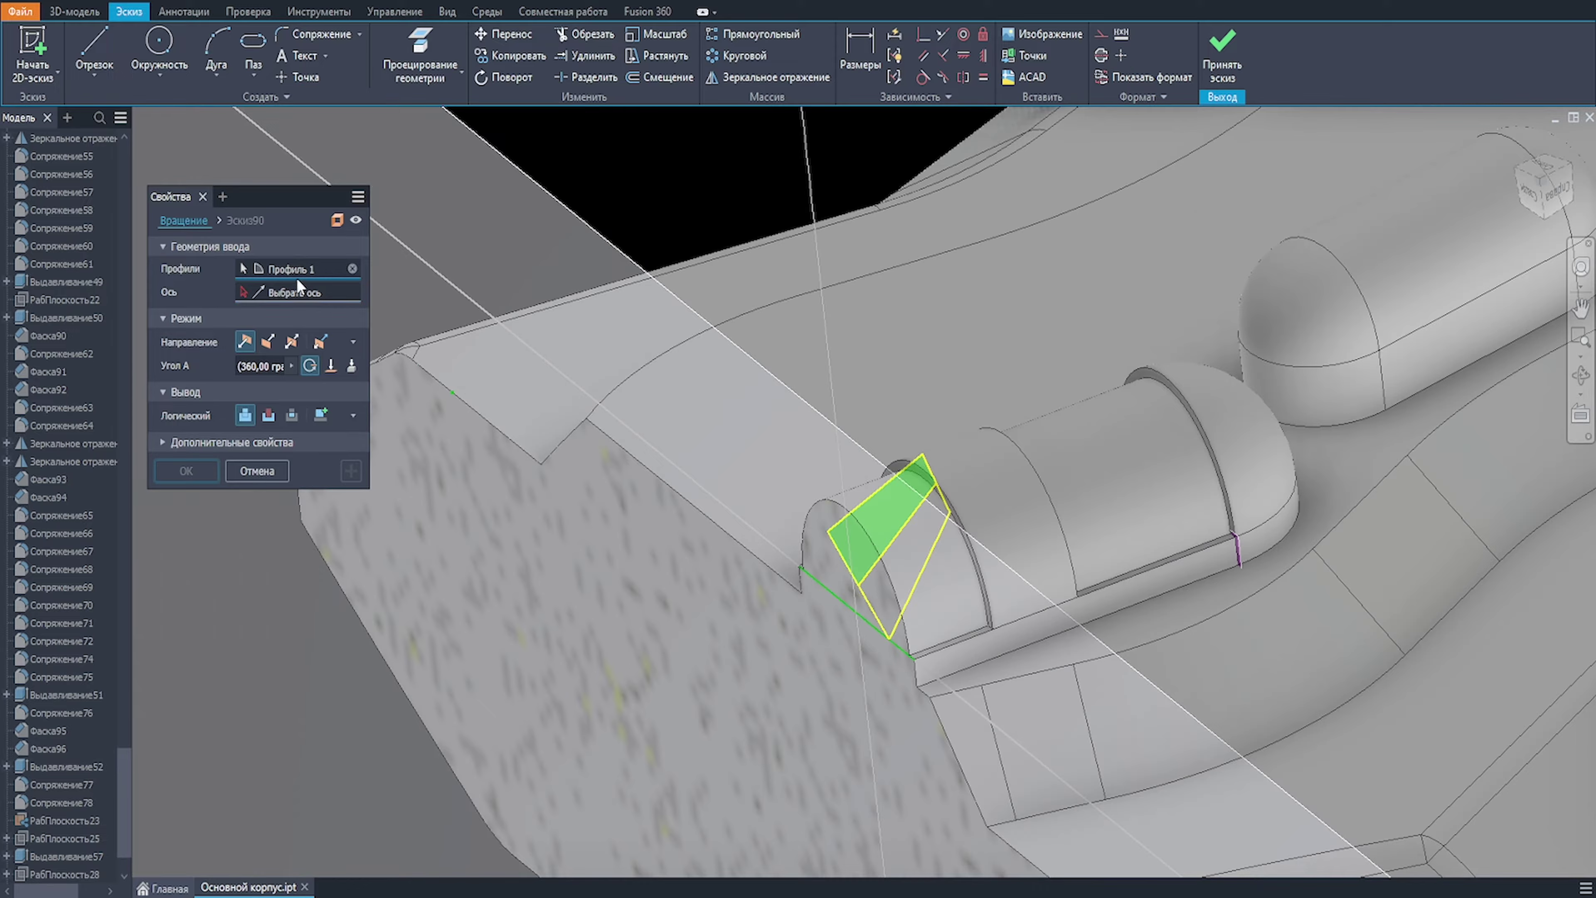
scroll(893, 534, "up", 3)
left_click(186, 471)
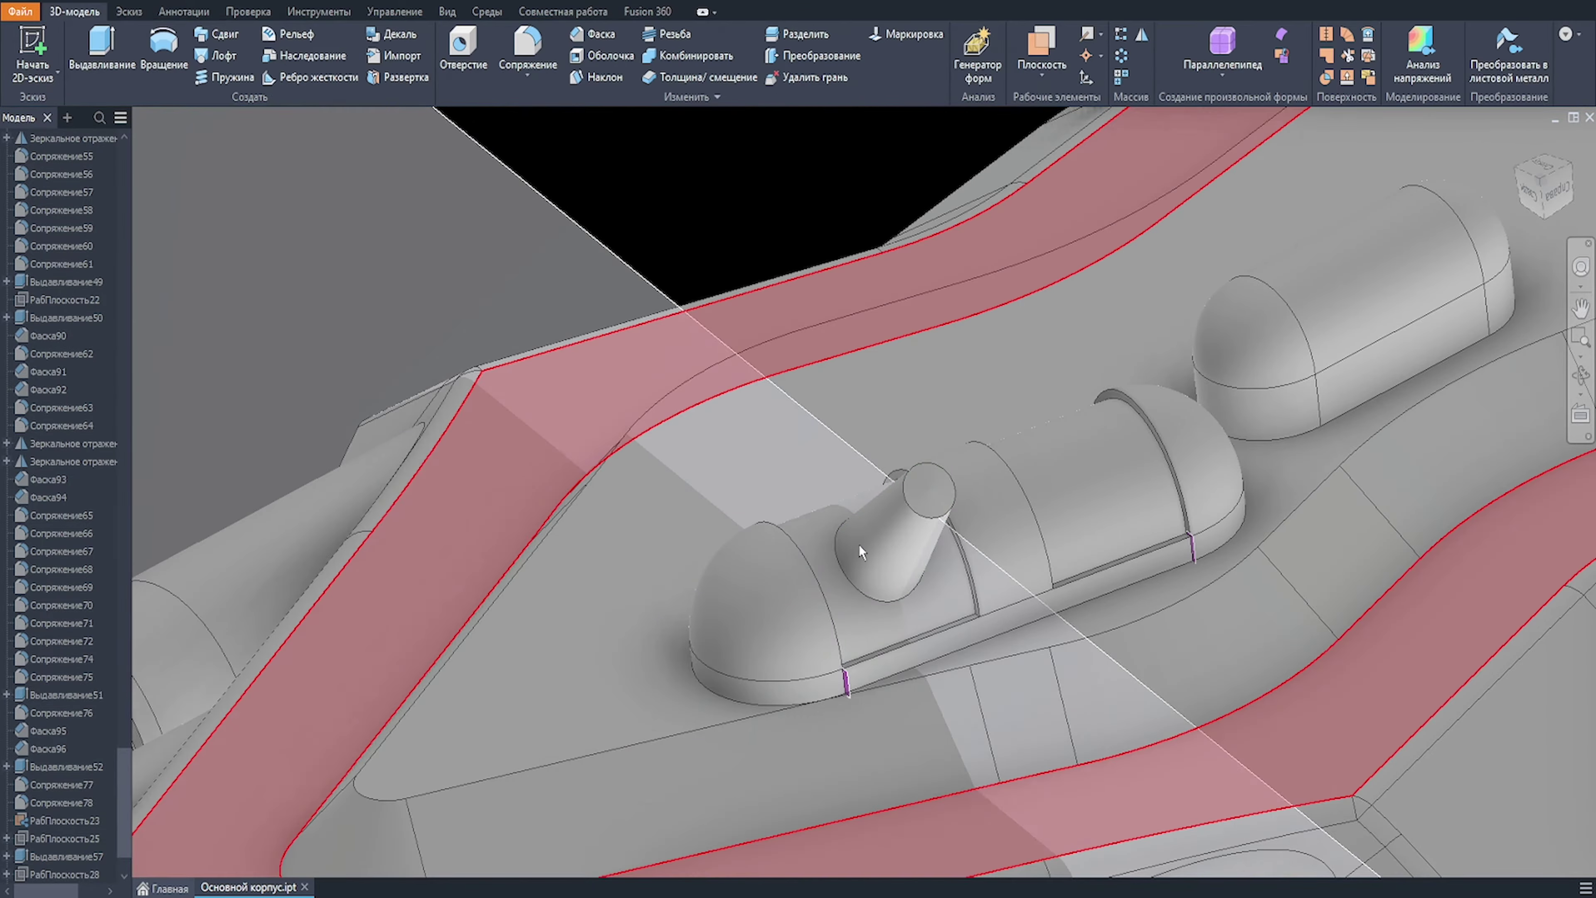
Step: Start a sketch on the work plane through the tapered stub and project the stub's section outline and the housing's inner arc
scroll(859, 544, "down", 3)
mouse_move(859, 544)
middle_mouse_down("shift")
mouse_move(843, 575)
mouse_move(773, 456)
mouse_move(871, 561)
middle_mouse_up("shift")
scroll(870, 560, "up", 2)
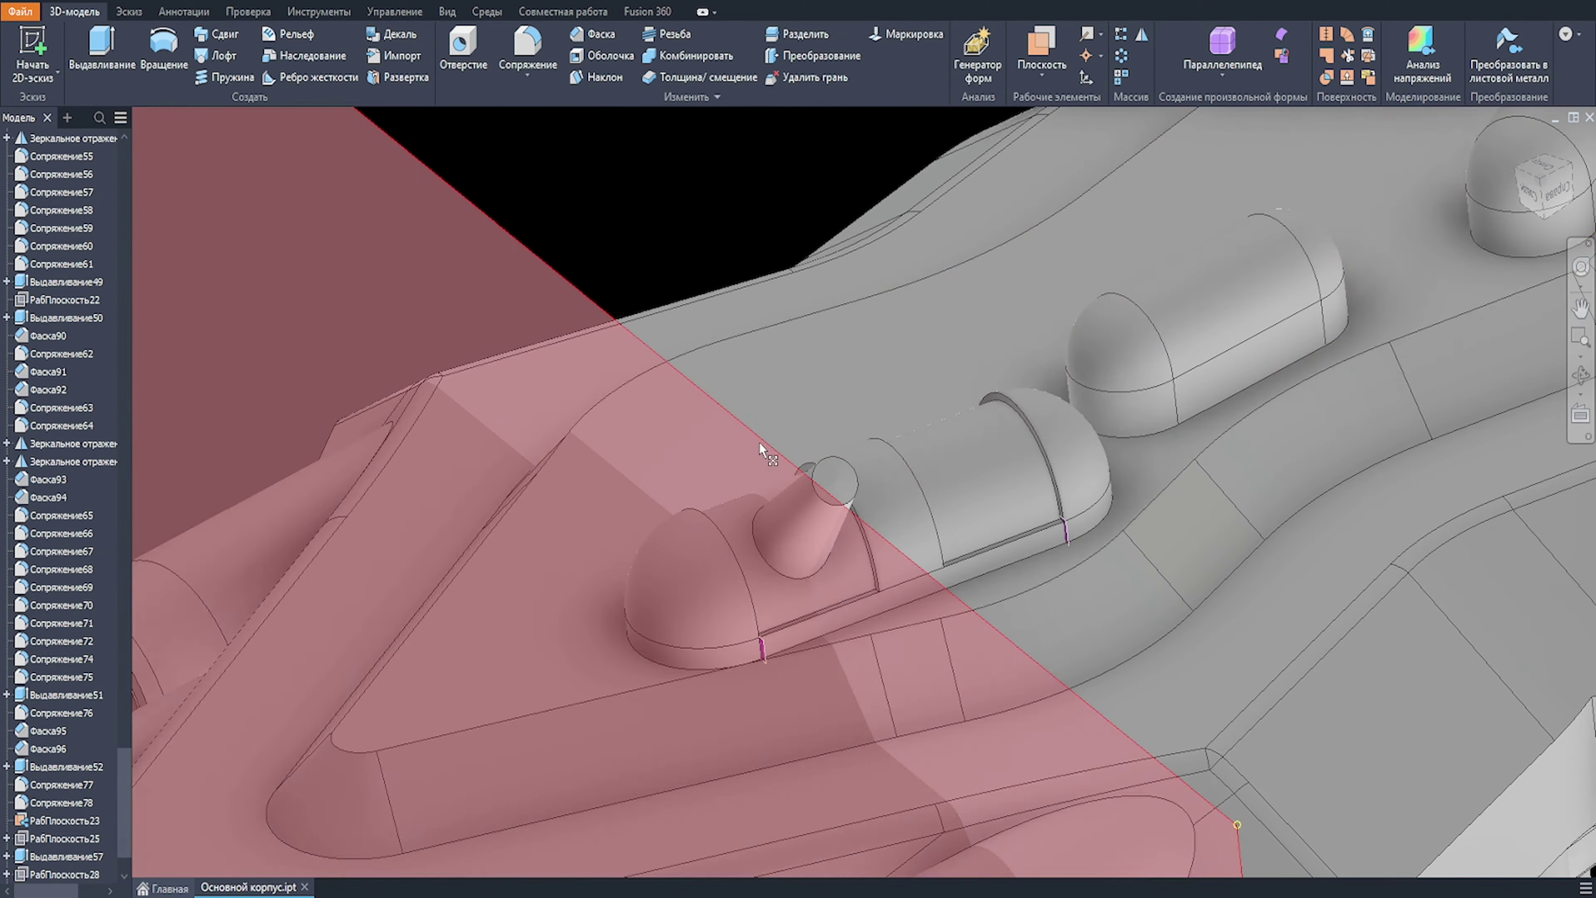
left_click(759, 441)
key("s")
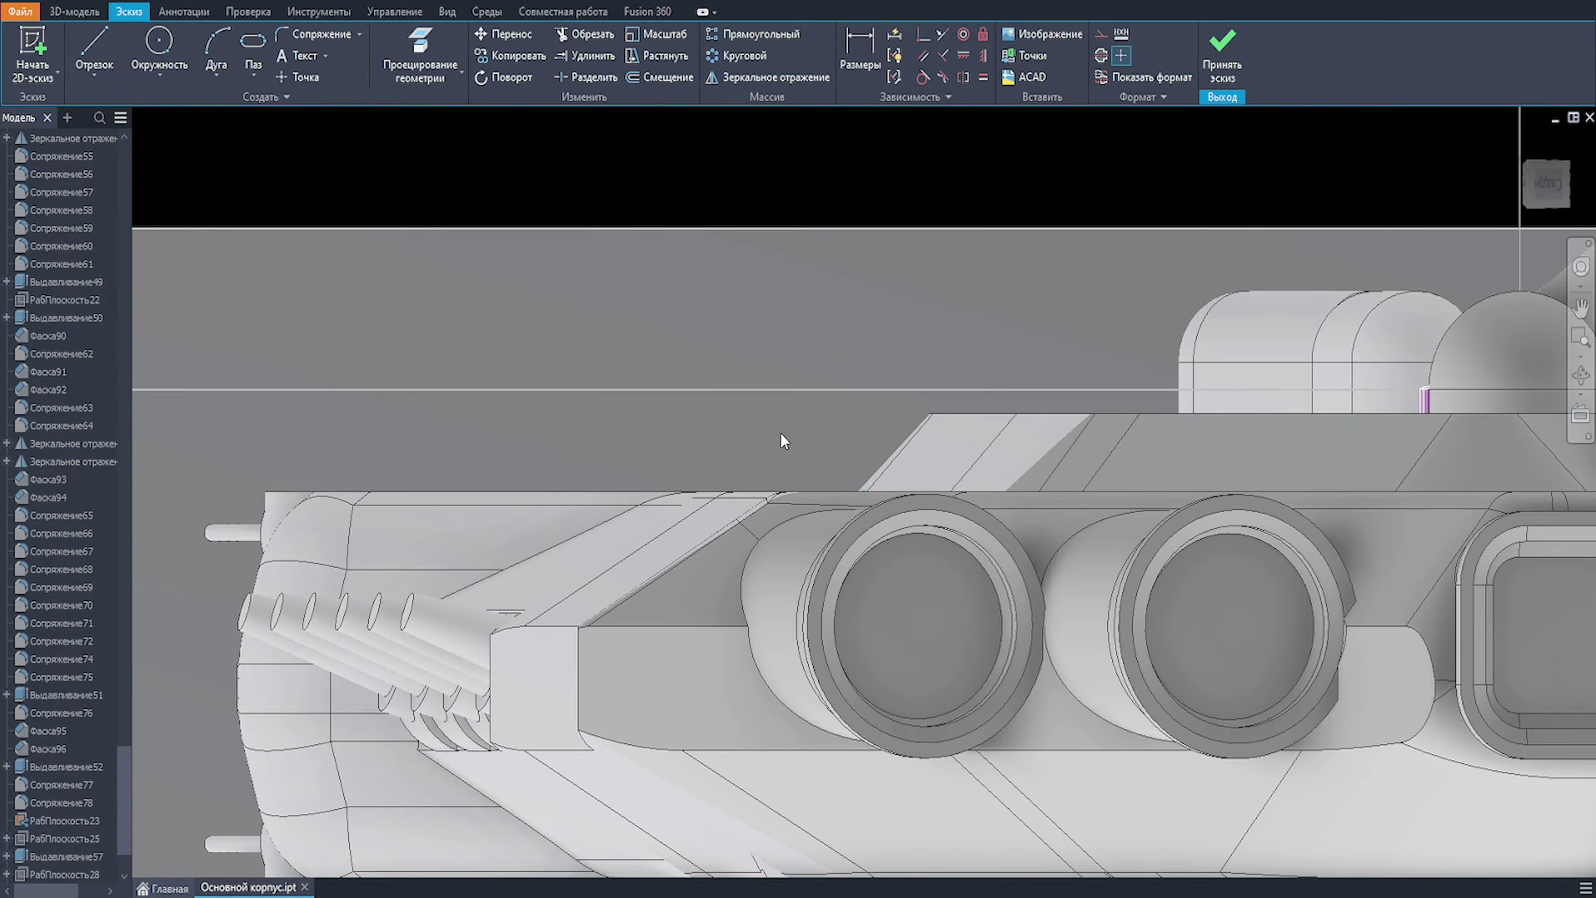
scroll(1558, 343, "up", 2)
middle_click_drag(1558, 343, 934, 446)
scroll(934, 445, "up", 2)
key("F7")
scroll(1037, 303, "up", 1)
middle_click_drag(1022, 330, 994, 375)
key("p")
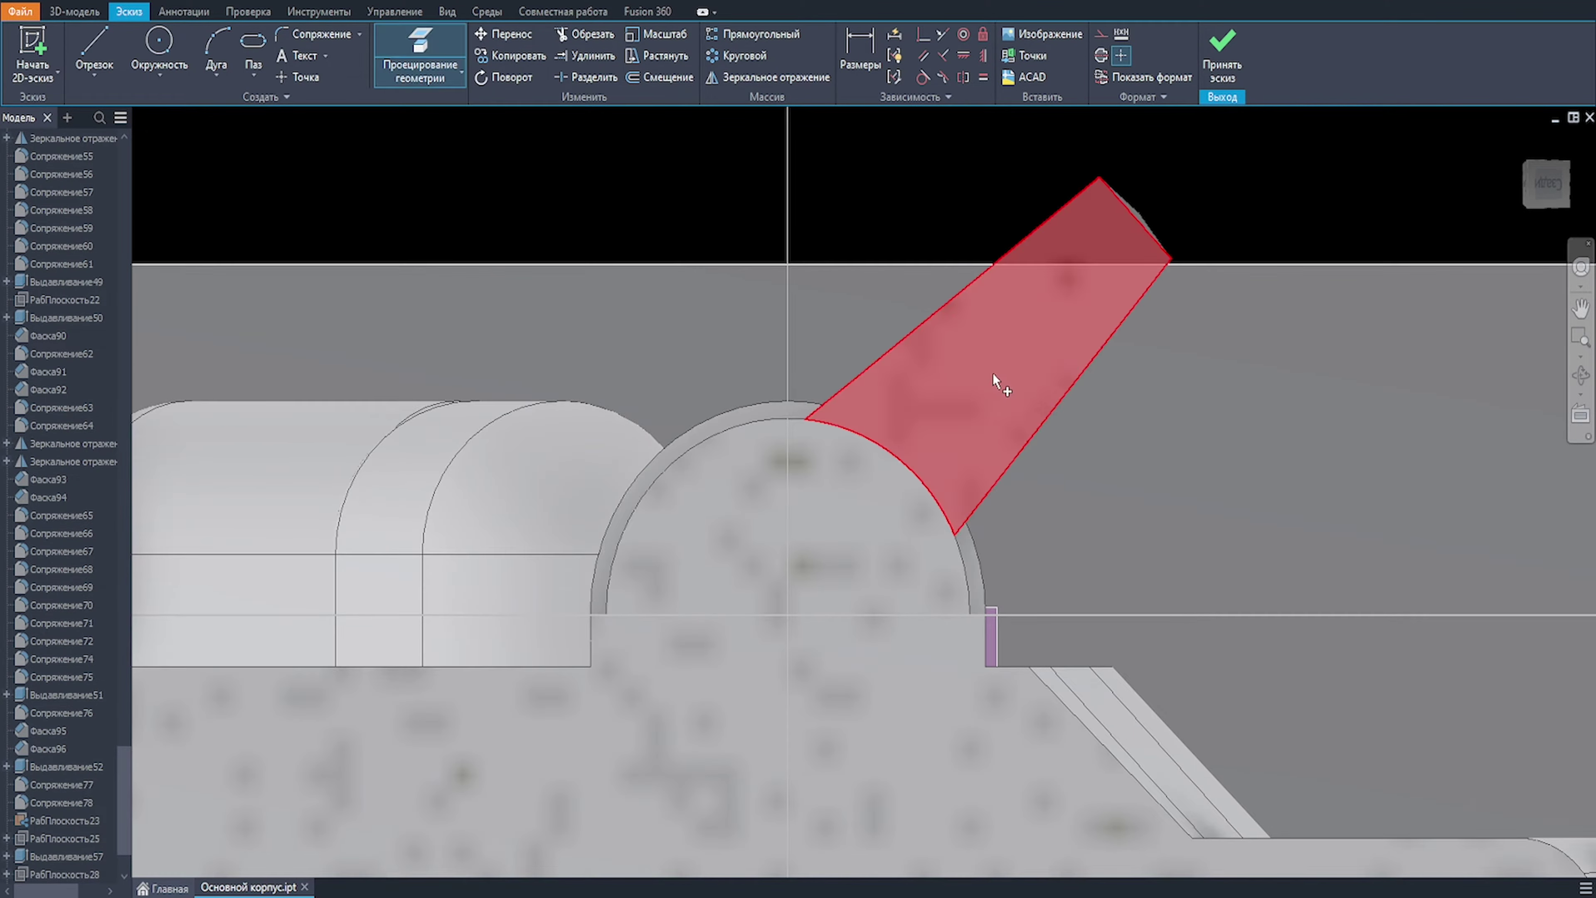
left_click(999, 384)
left_click(766, 420)
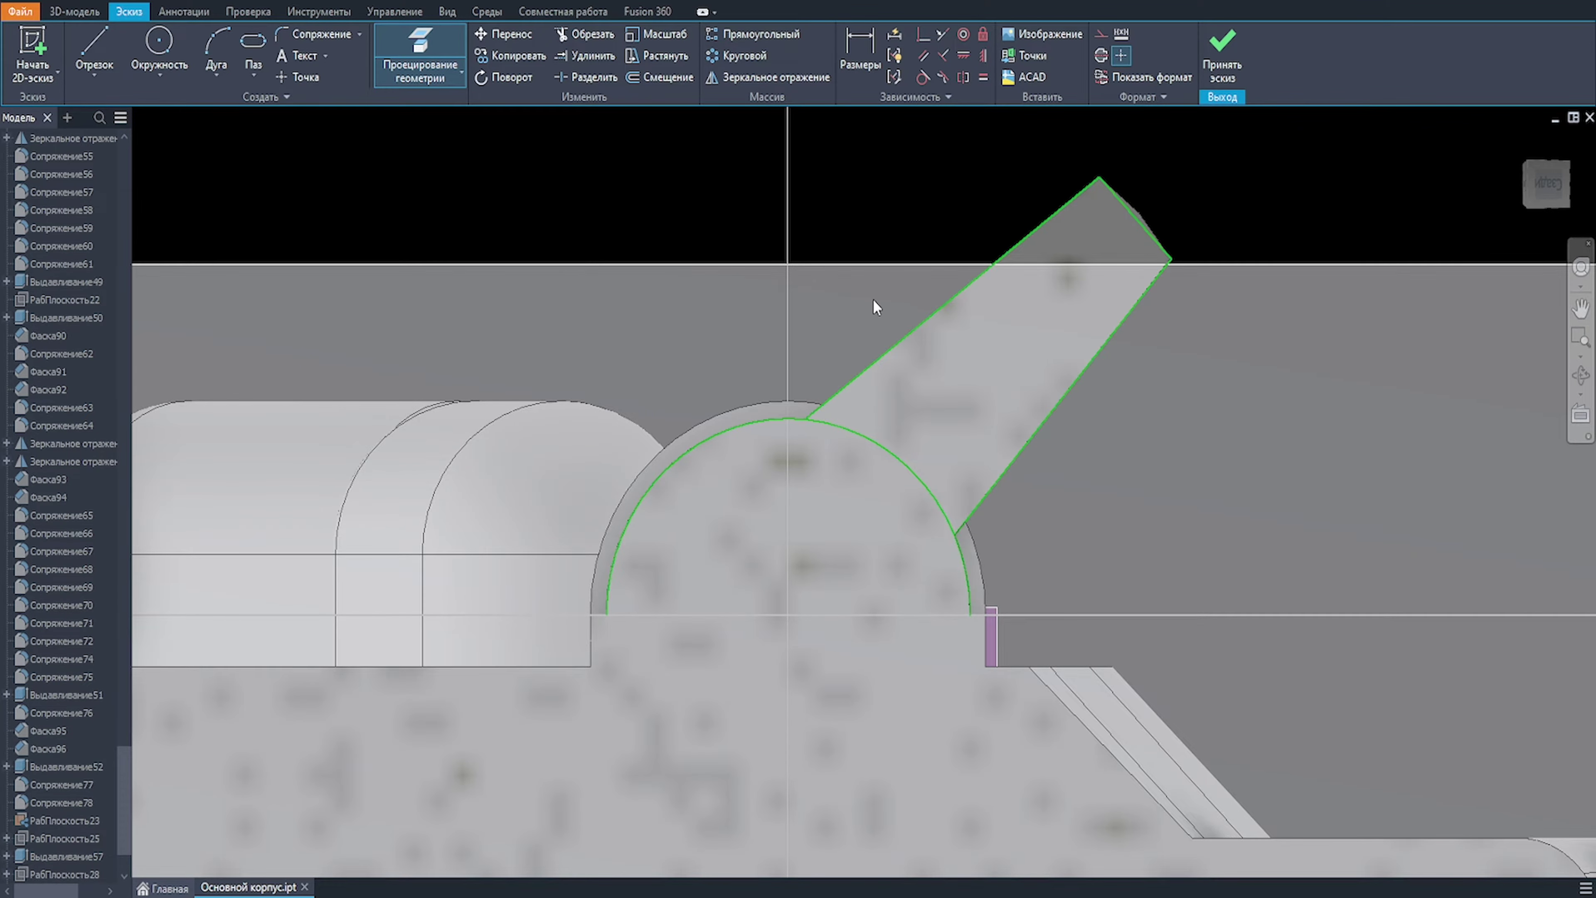
Step: Offset both long side edges of the stub's section inward by 200 mm
key("o")
left_click(873, 363)
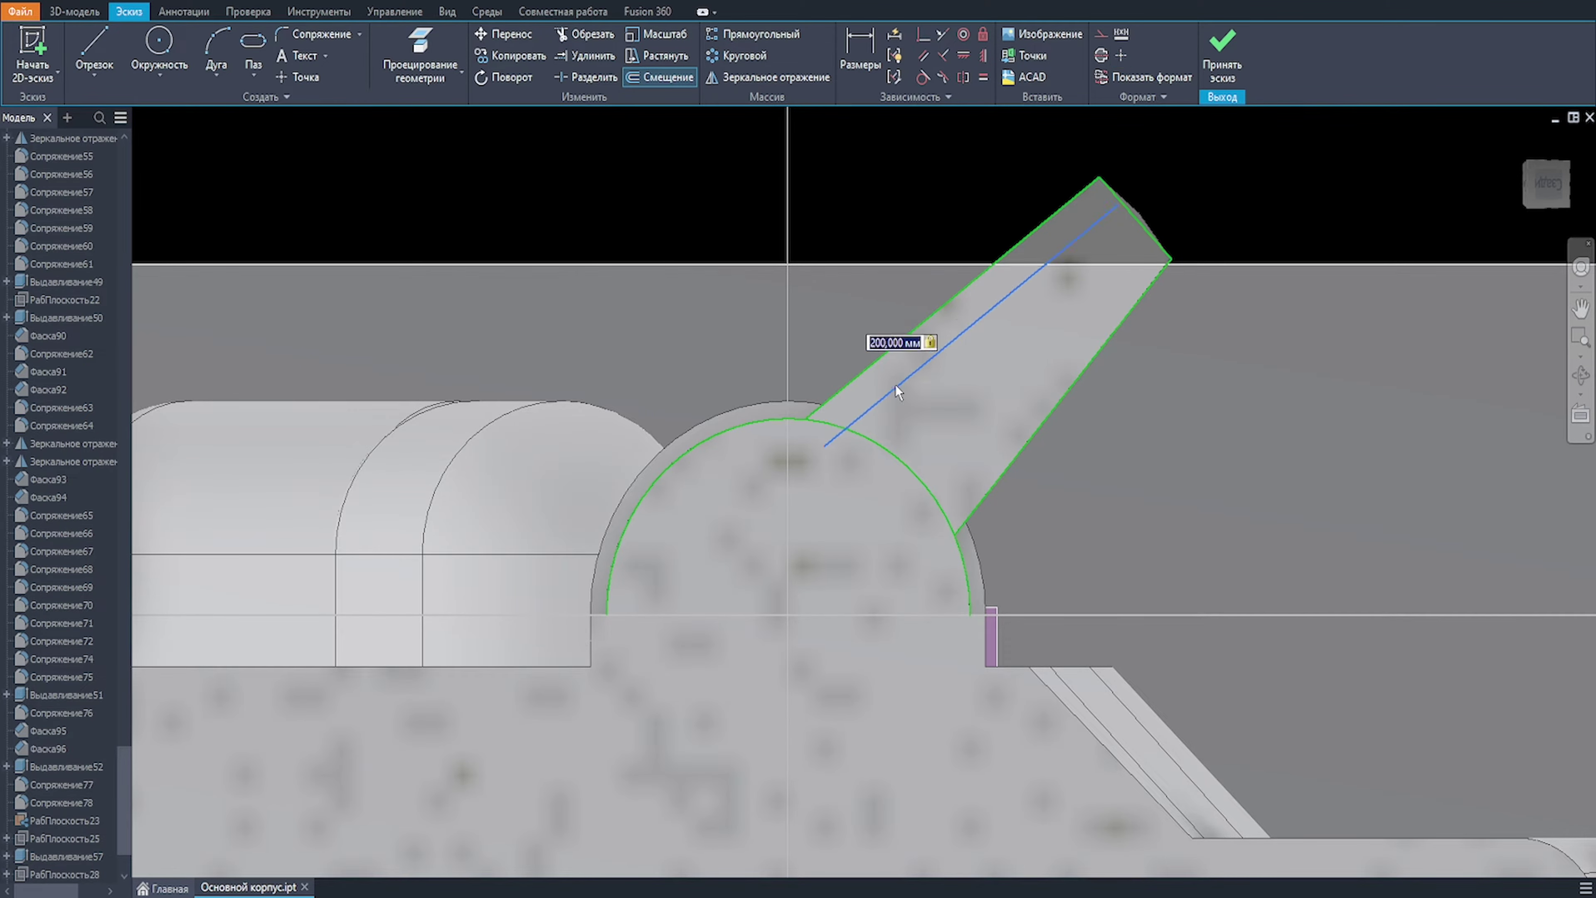
key("Return")
left_click(989, 490)
type("200")
key("Return")
Step: Connect the two offset lines with a cross line about halfway up the stub and a closing line between their lower ends
key("l")
left_click(1054, 356)
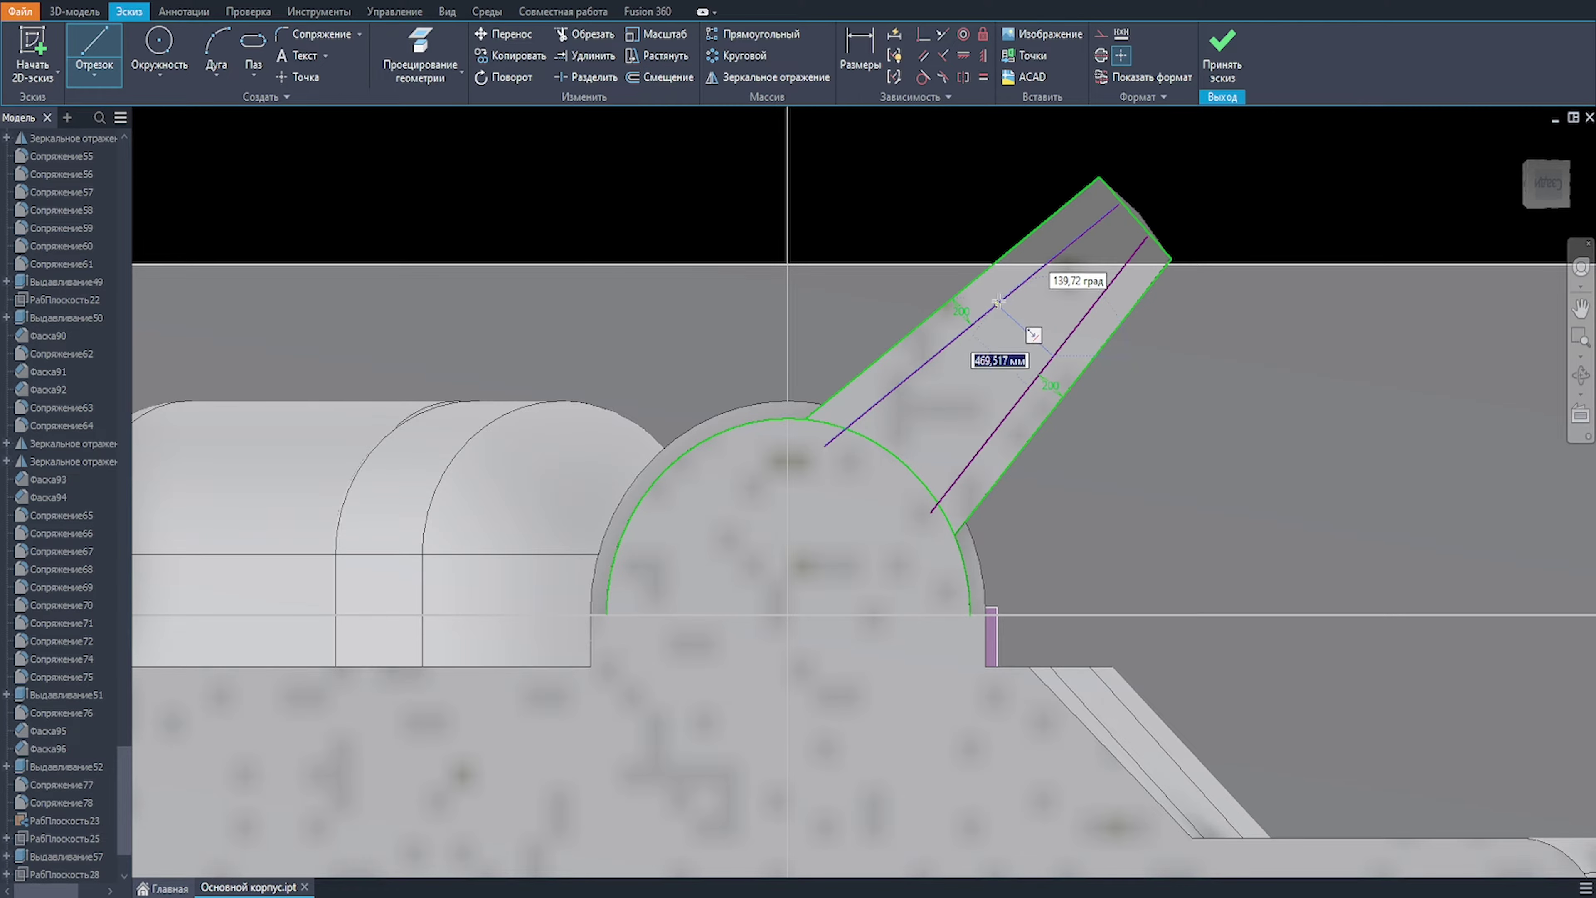
left_click(1005, 302)
key("Escape")
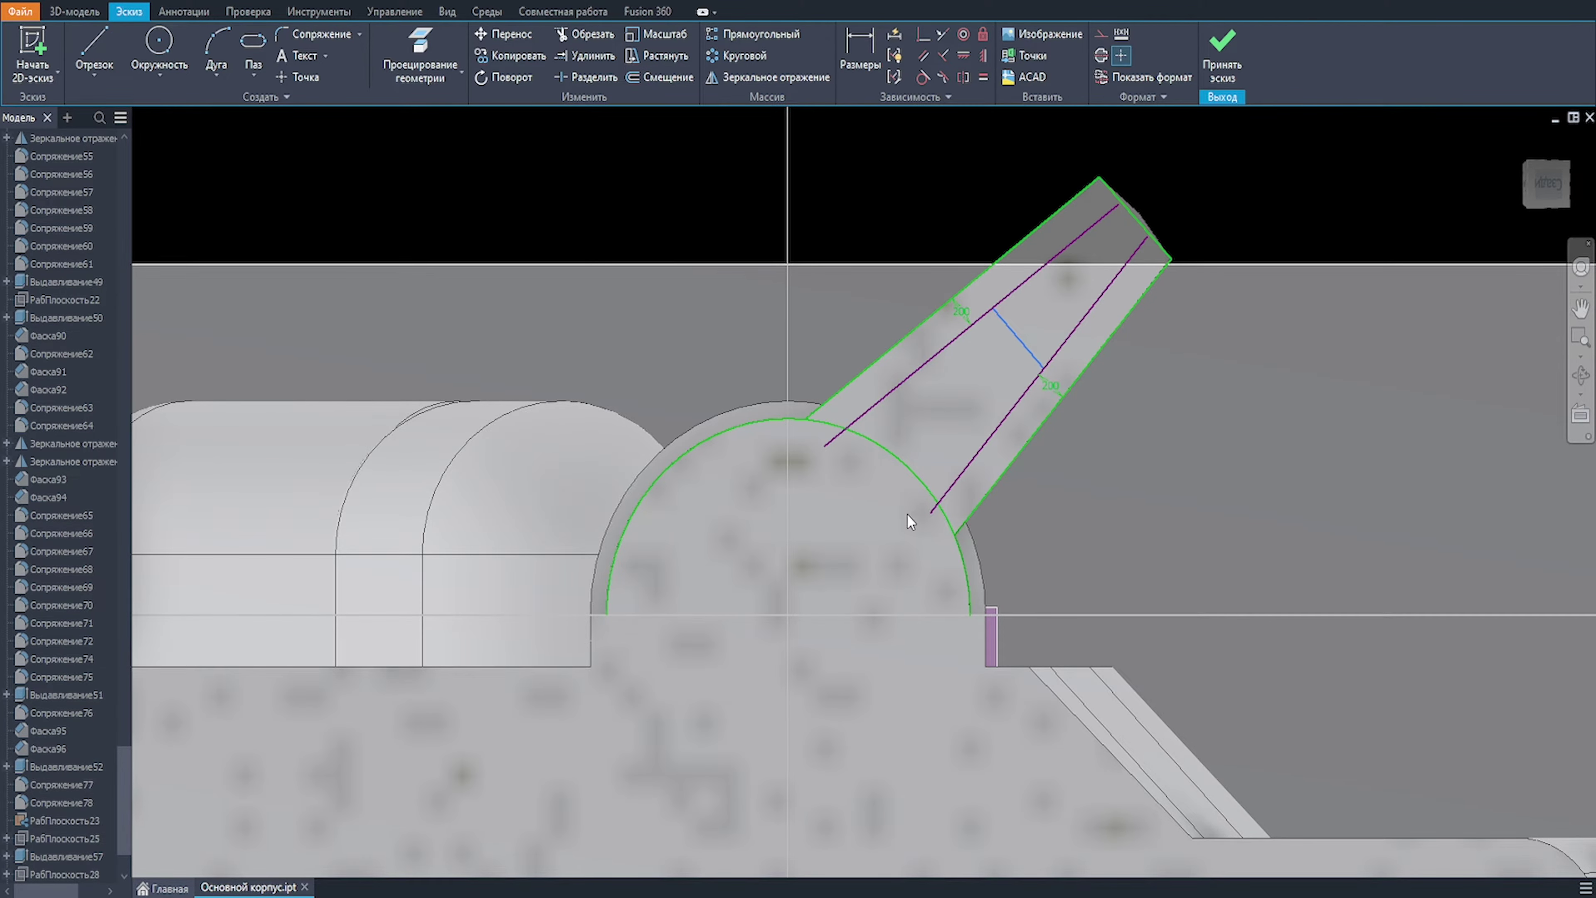
key("l")
left_click(931, 513)
left_click(825, 446)
key("Escape")
Step: Extrude the two lower profiles between the offset lines symmetrically by 1800 mm, joined to the body
scroll(1009, 506, "down", 2)
middle_click_drag(1009, 505, 821, 528, "shift")
scroll(820, 528, "down", 2)
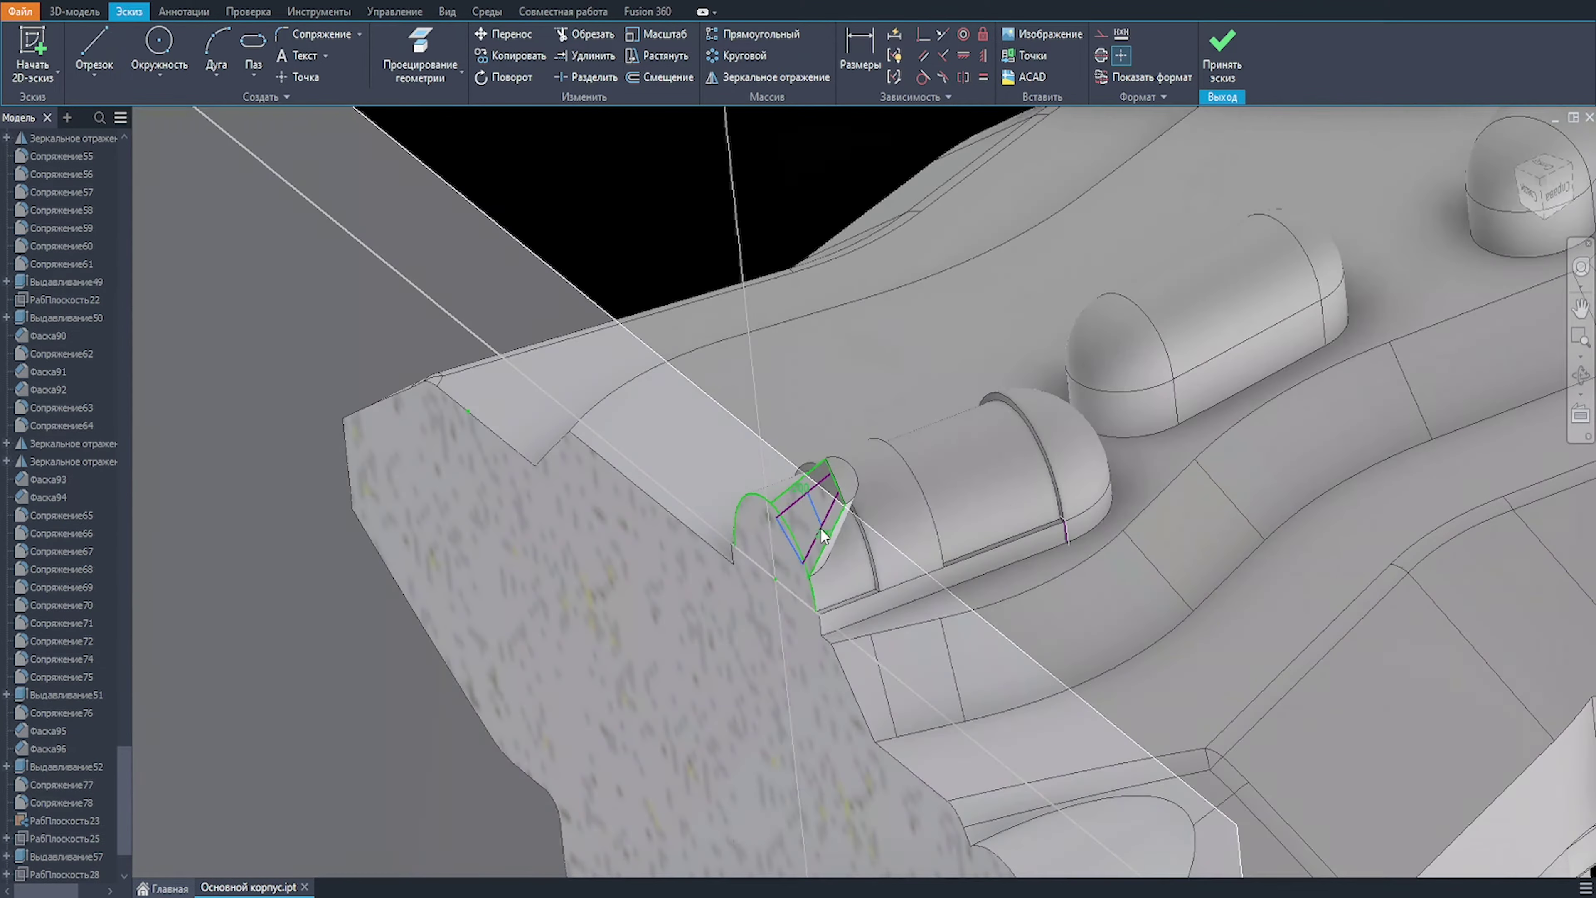
key("e")
scroll(802, 528, "up", 3)
left_click(770, 539)
left_click(810, 508)
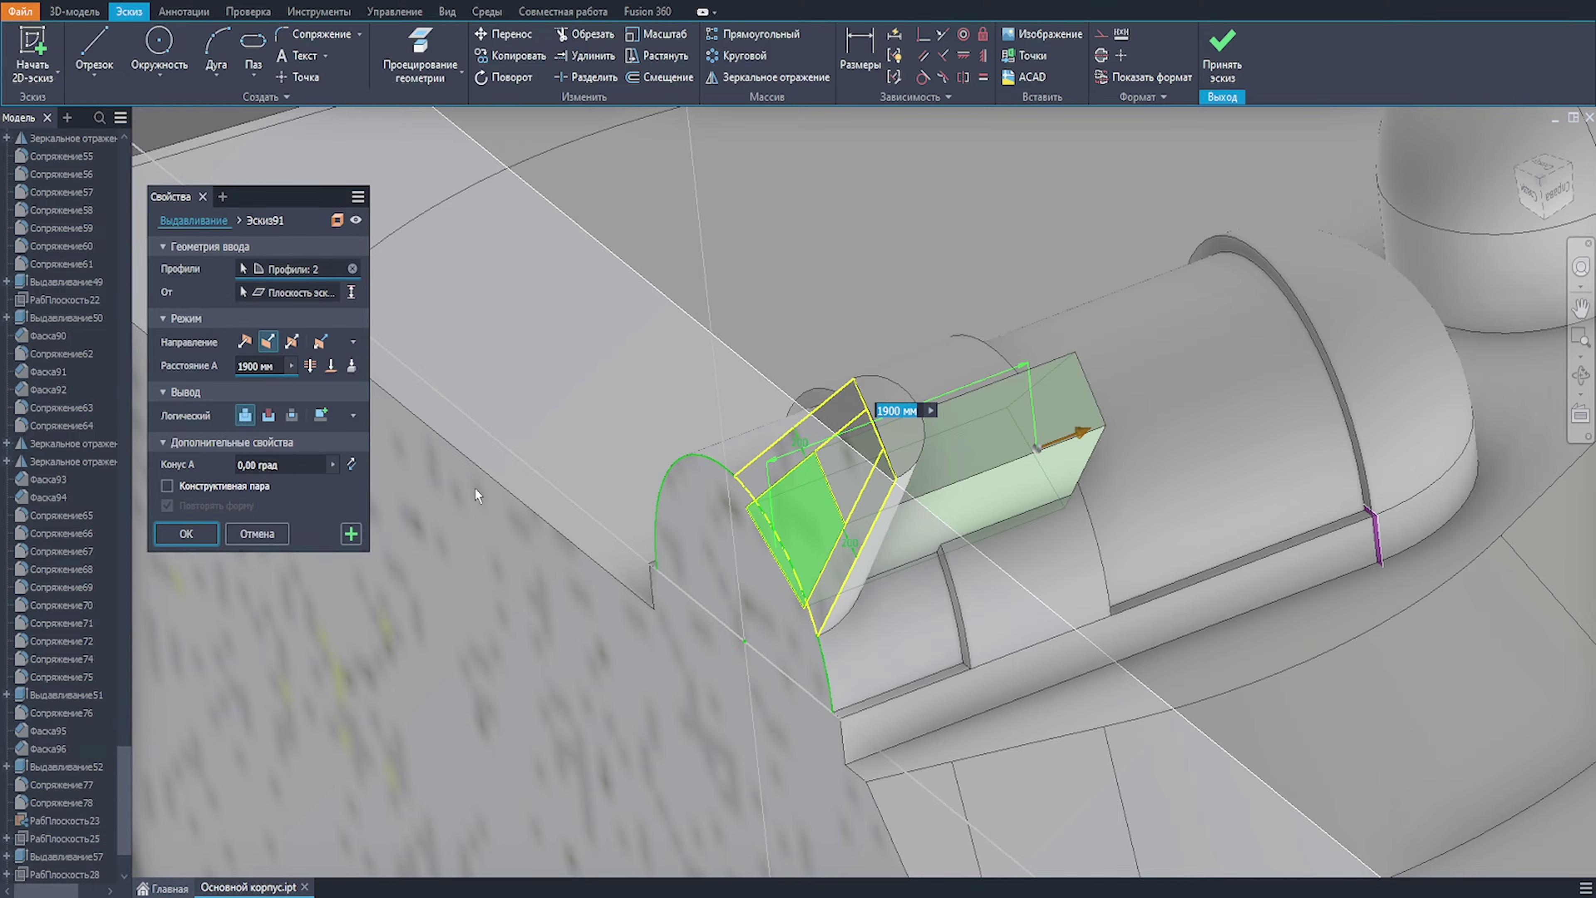
left_click(292, 342)
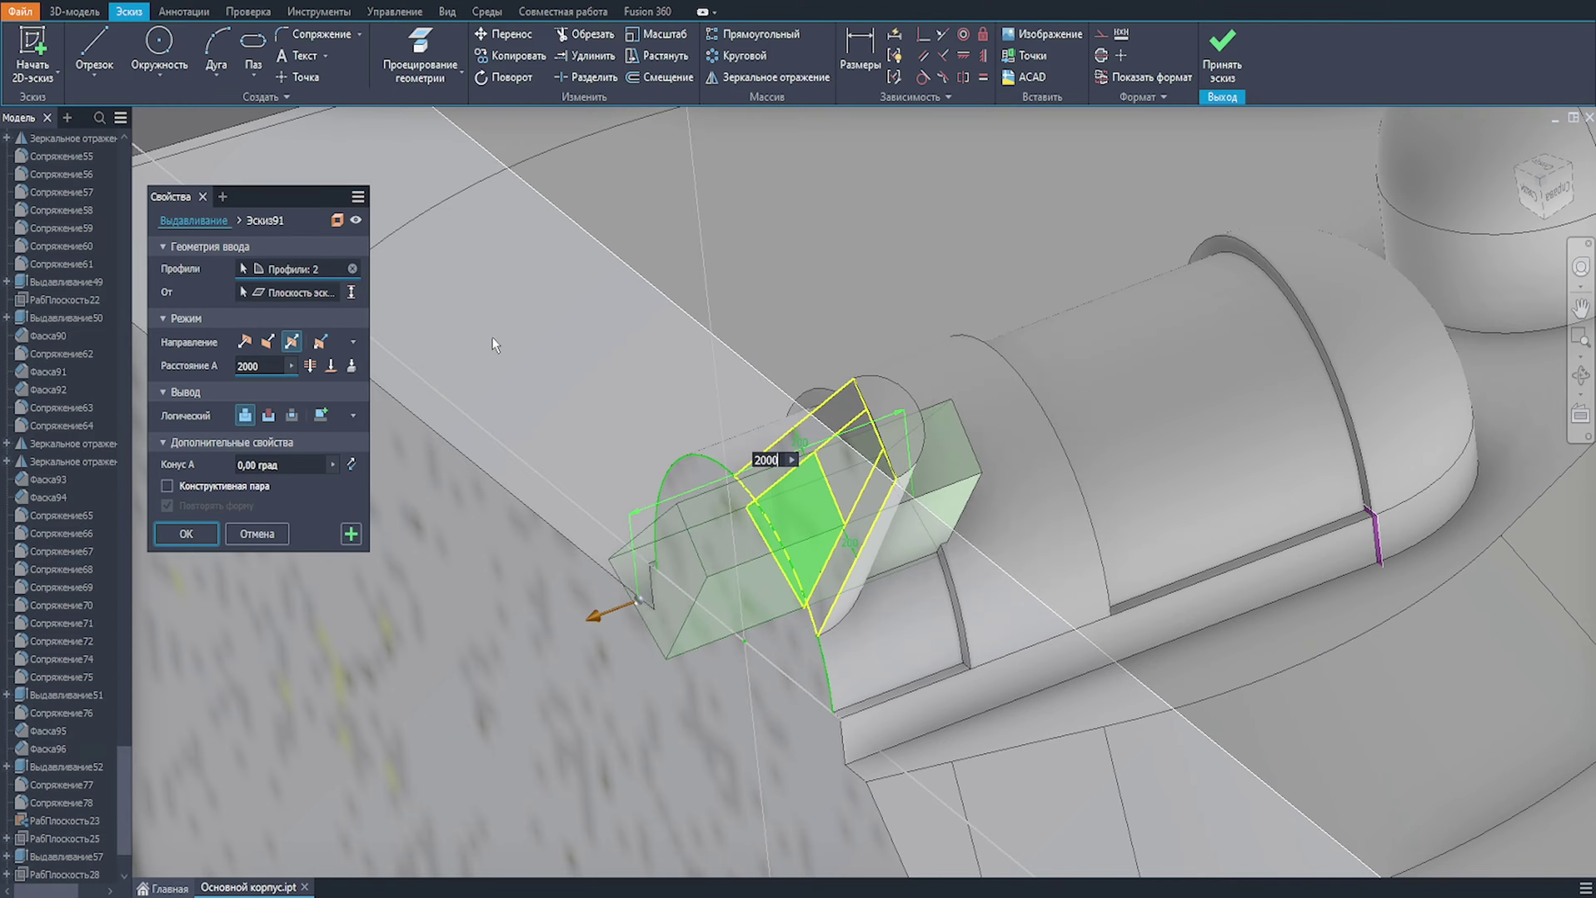
type("1800")
key("Return")
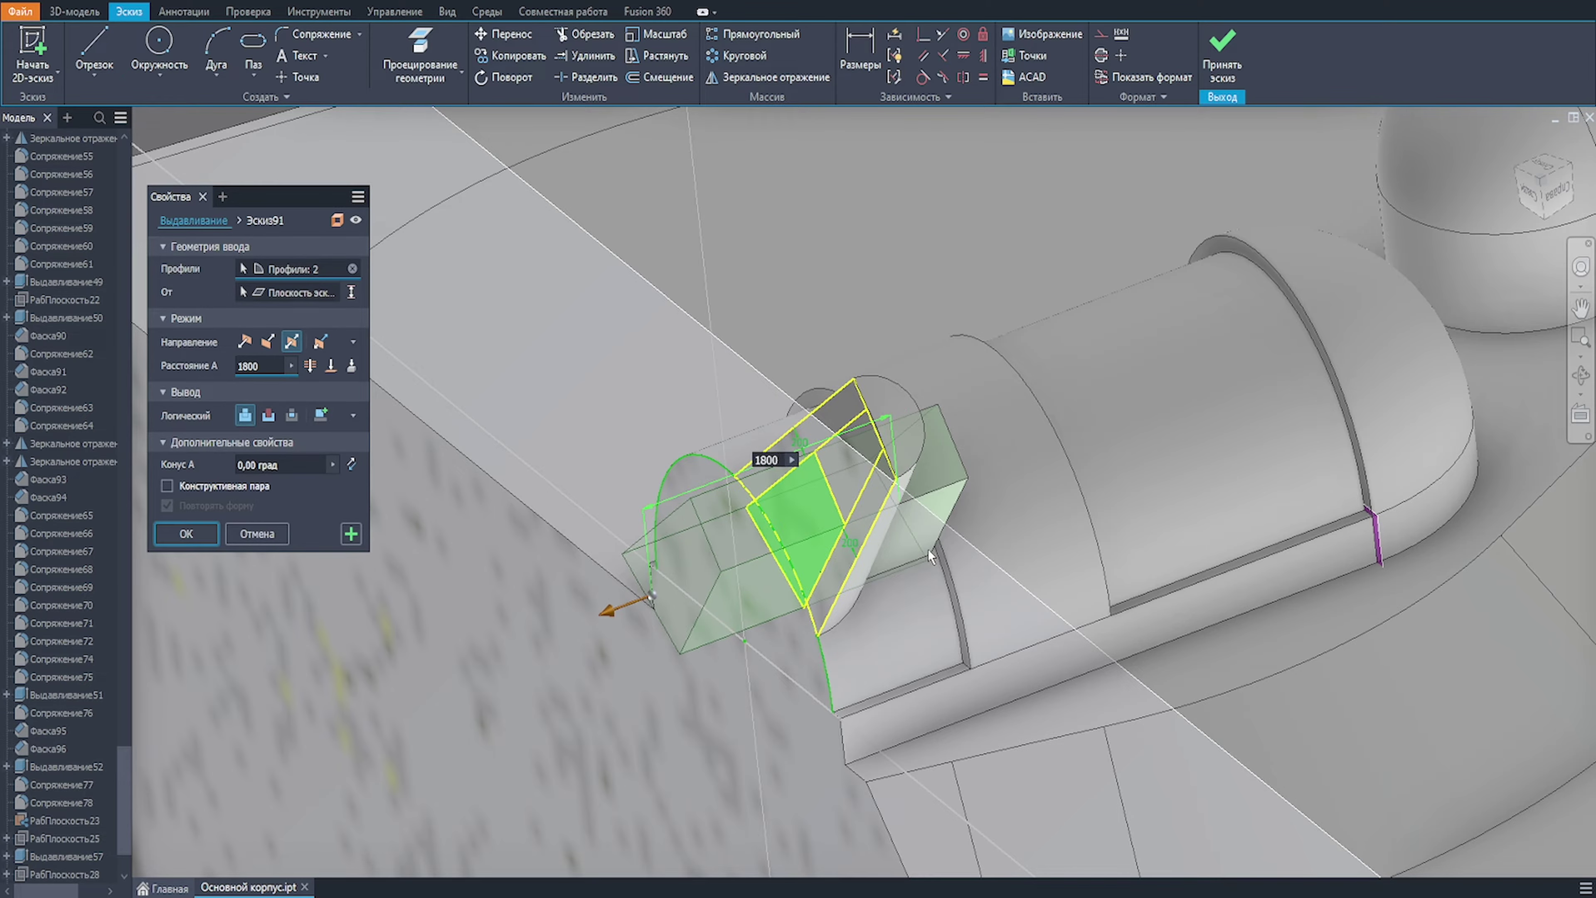
scroll(927, 549, "down", 2)
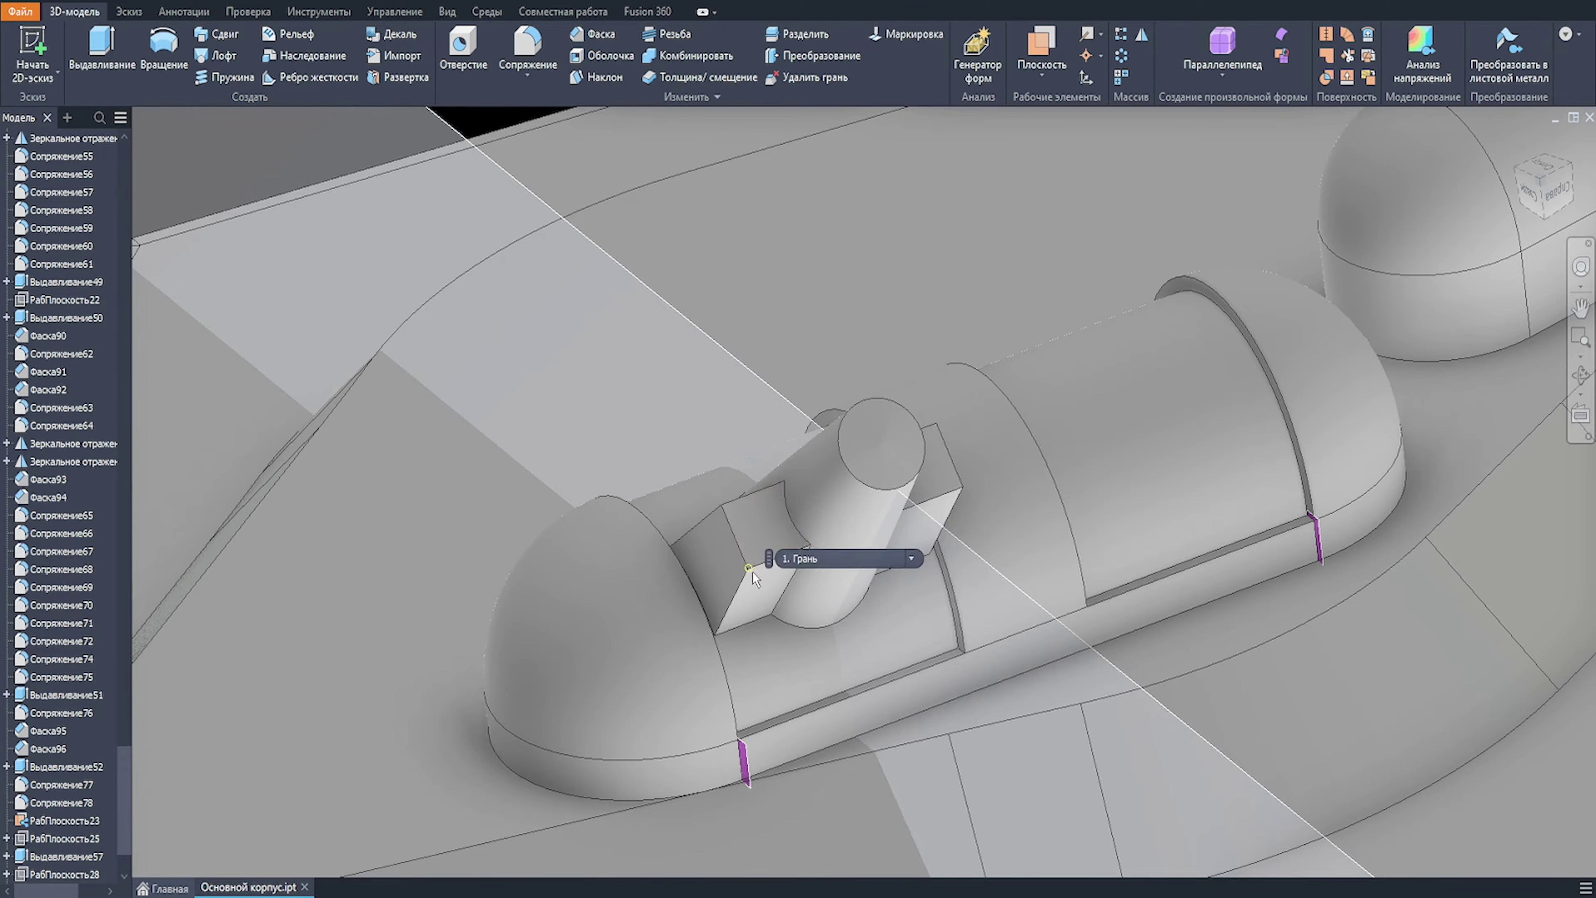
Step: Fillet the four outer edges at both ends of the cross block with a 250 mm radius
scroll(741, 609, "up", 1)
left_click(731, 597)
left_click(742, 597)
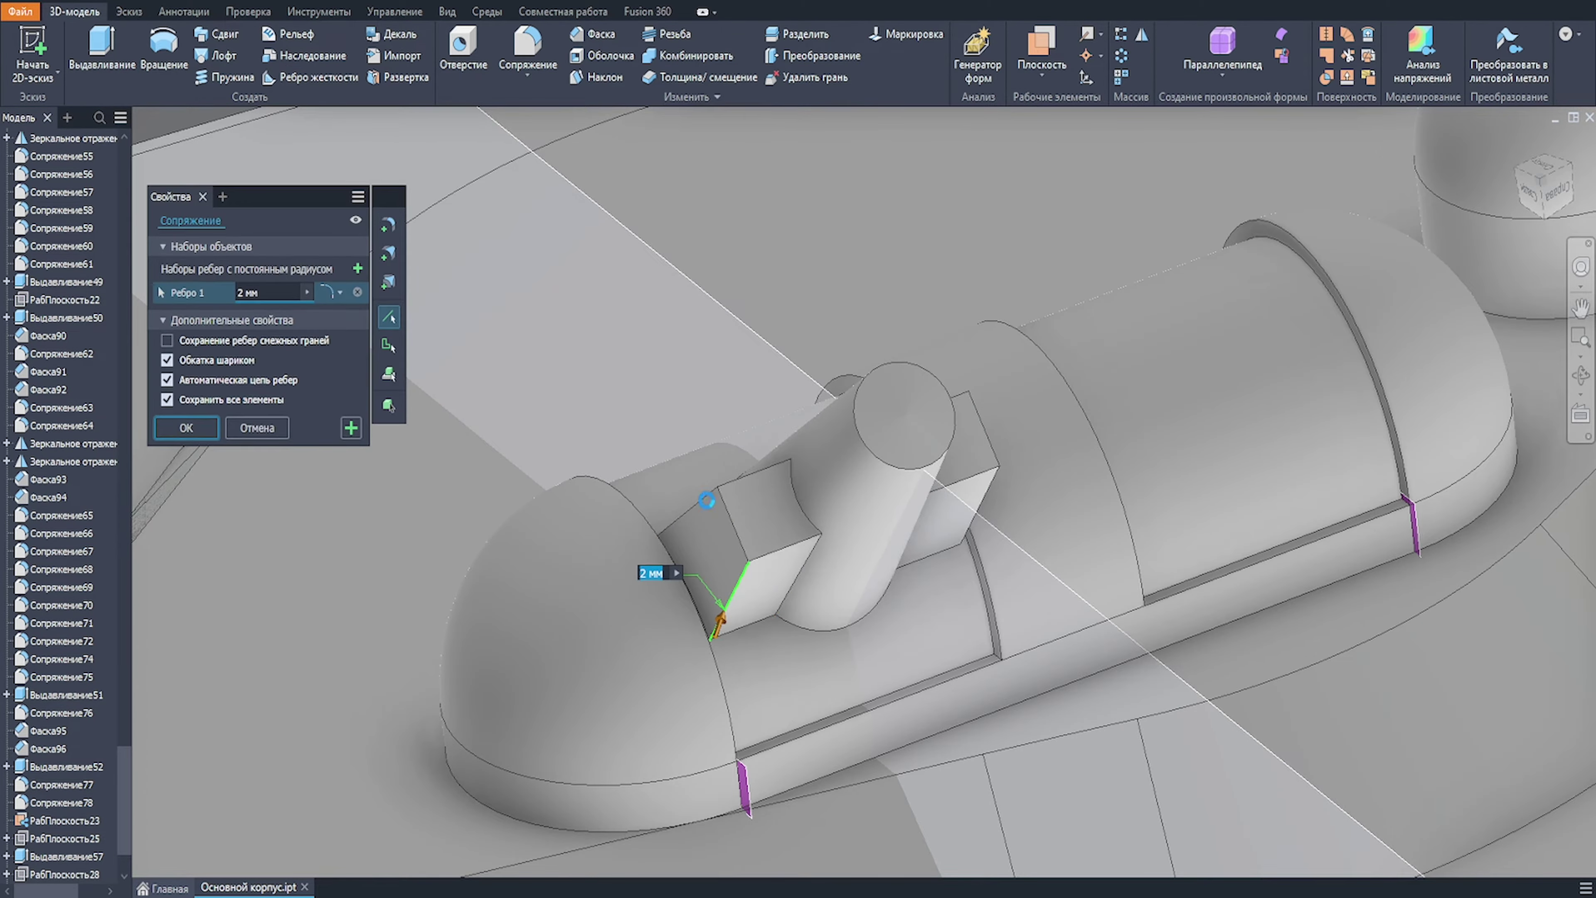
left_click(707, 499)
scroll(697, 438, "down", 1)
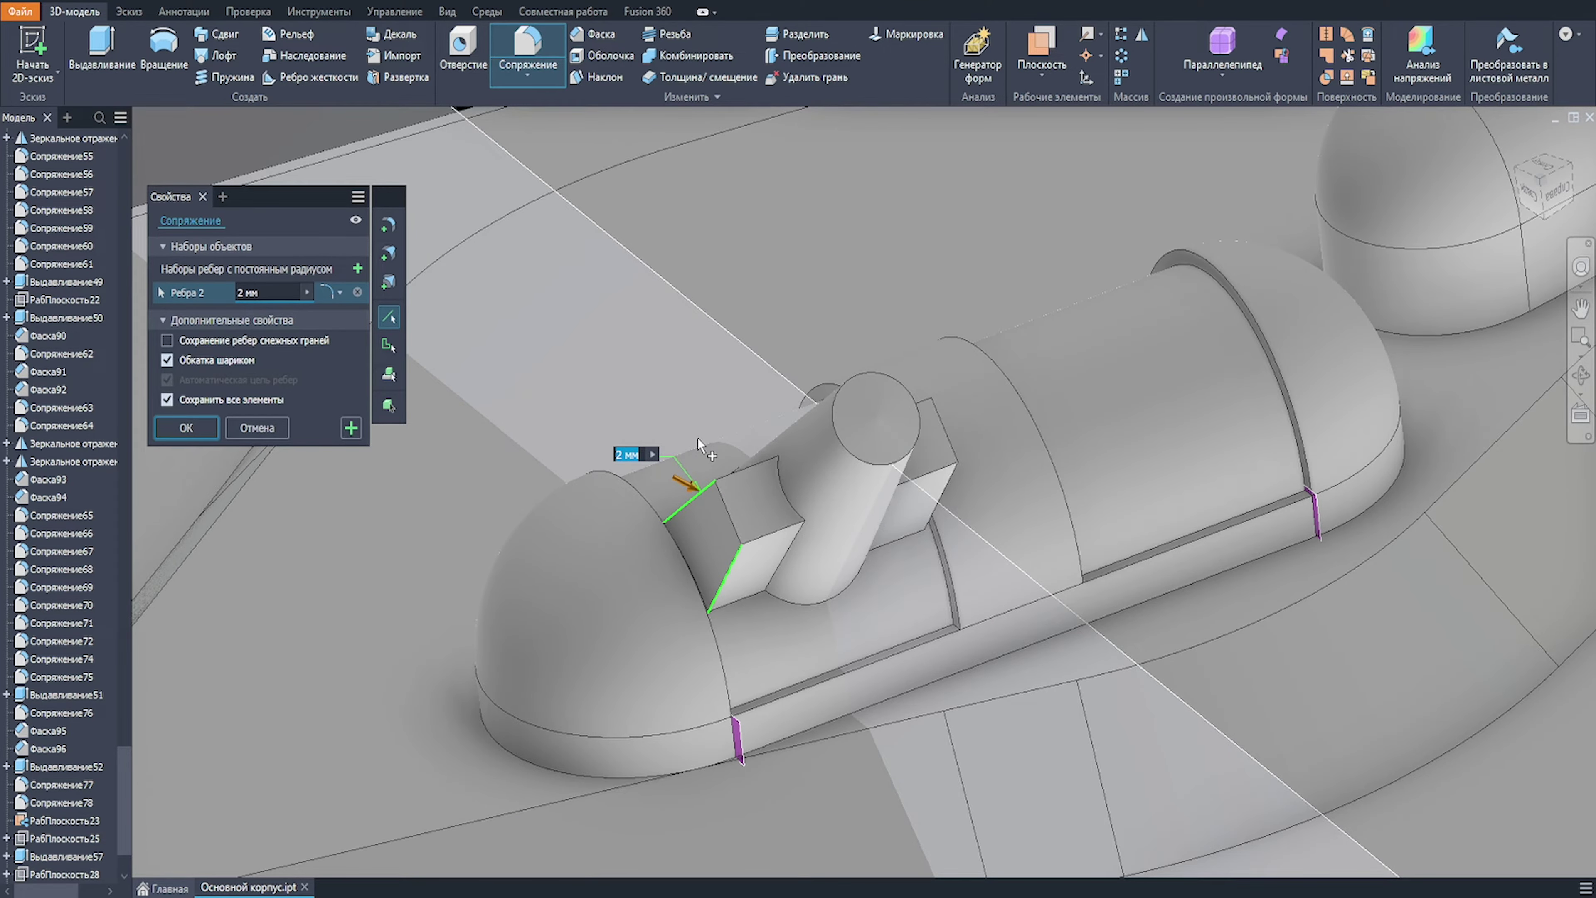
type("200")
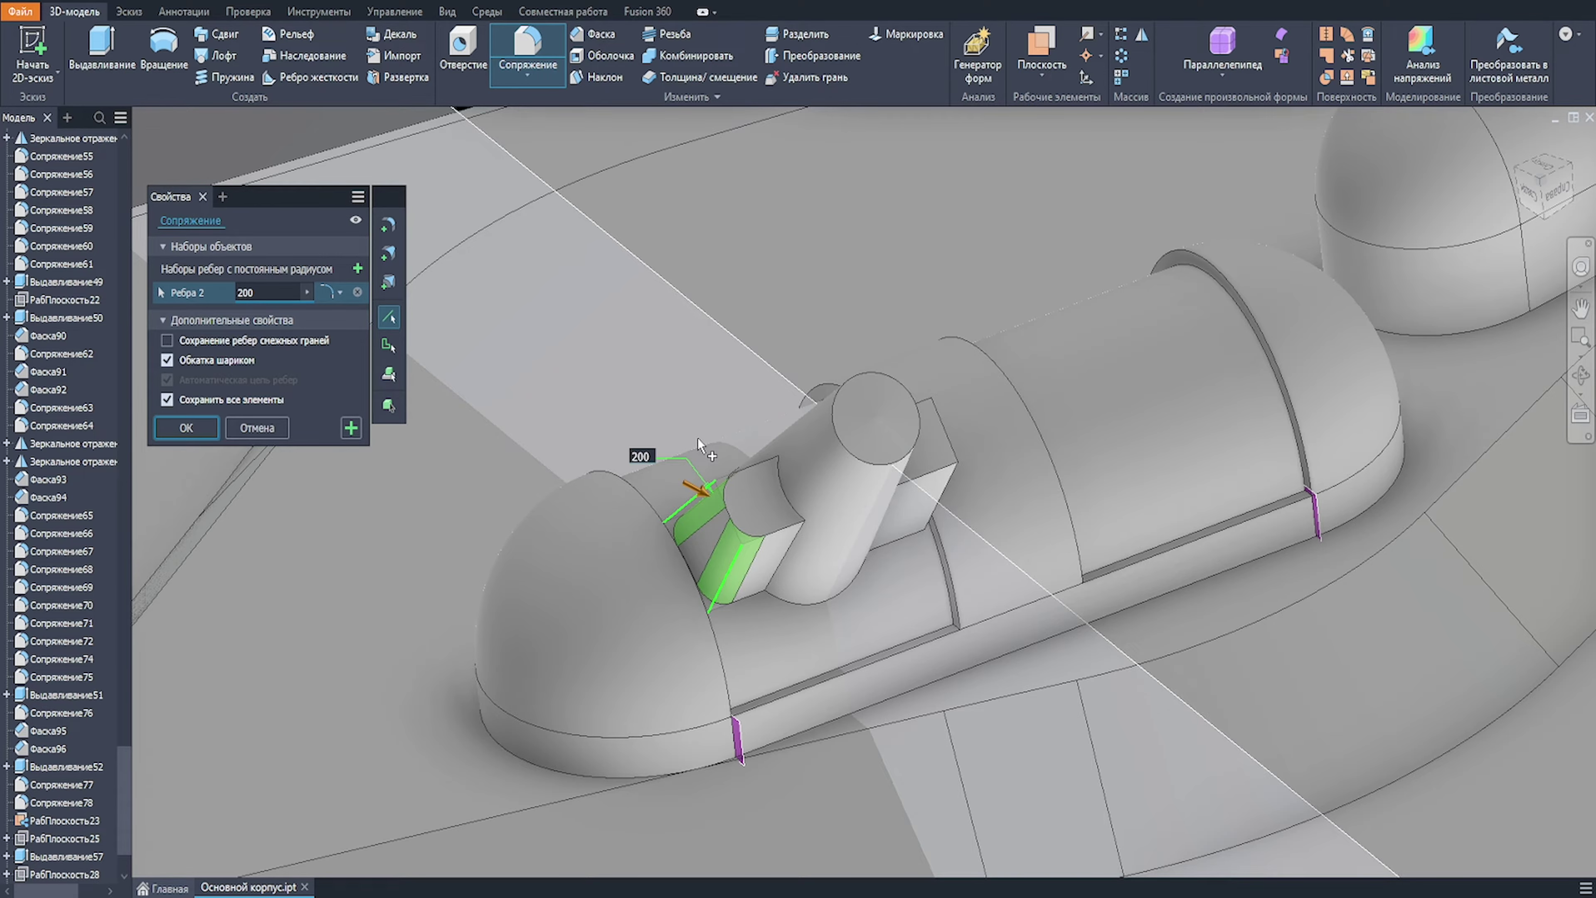
scroll(712, 450, "up", 1)
type("250")
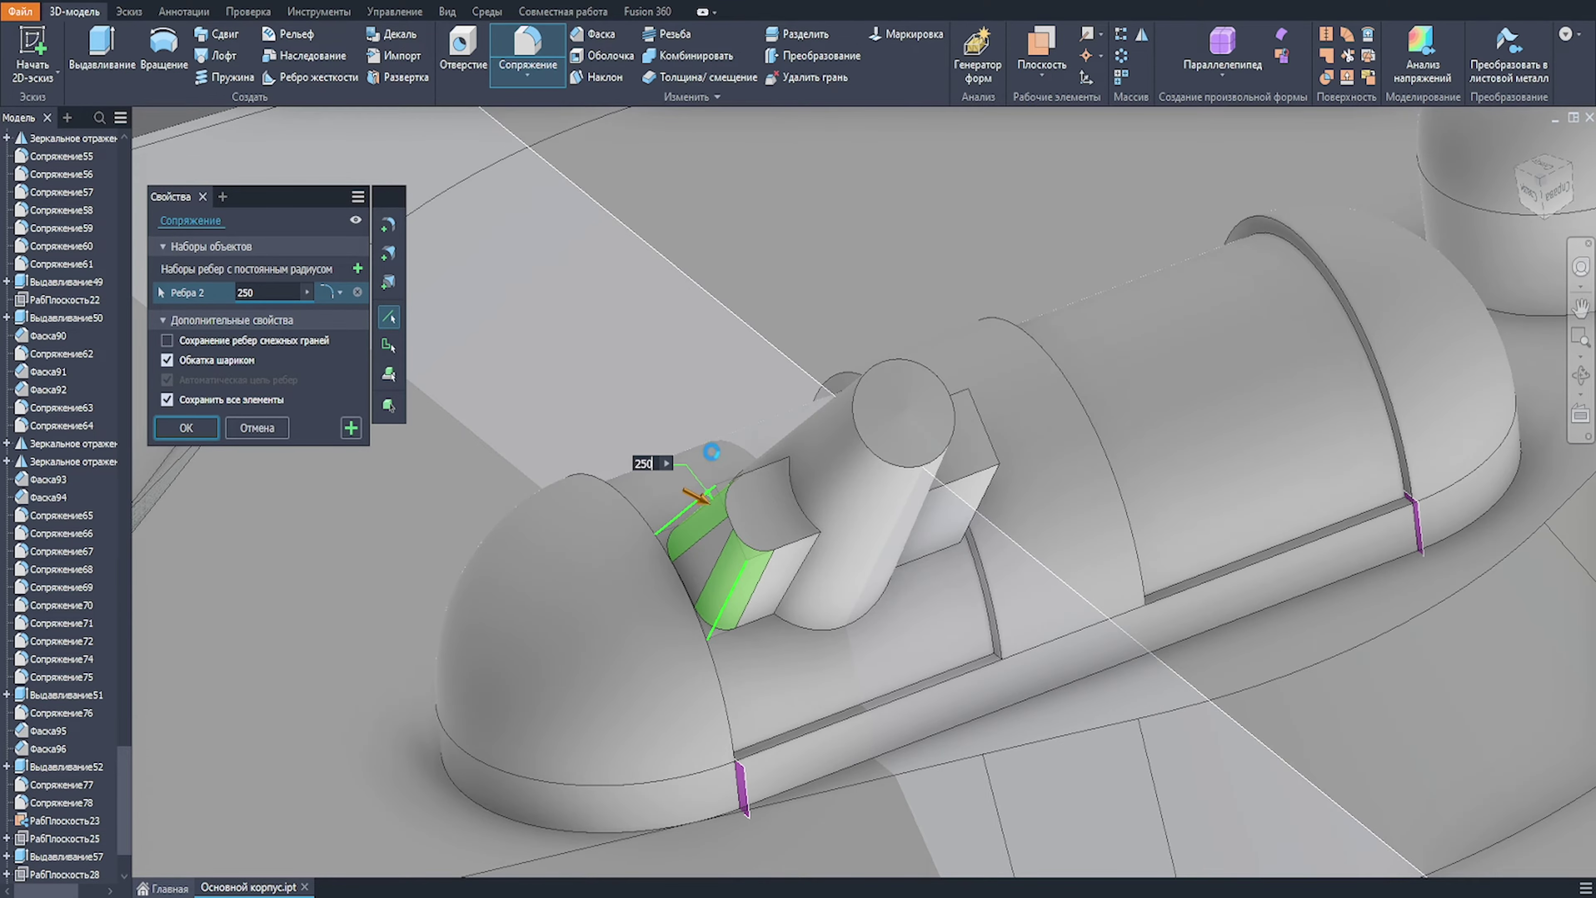
left_click(961, 407)
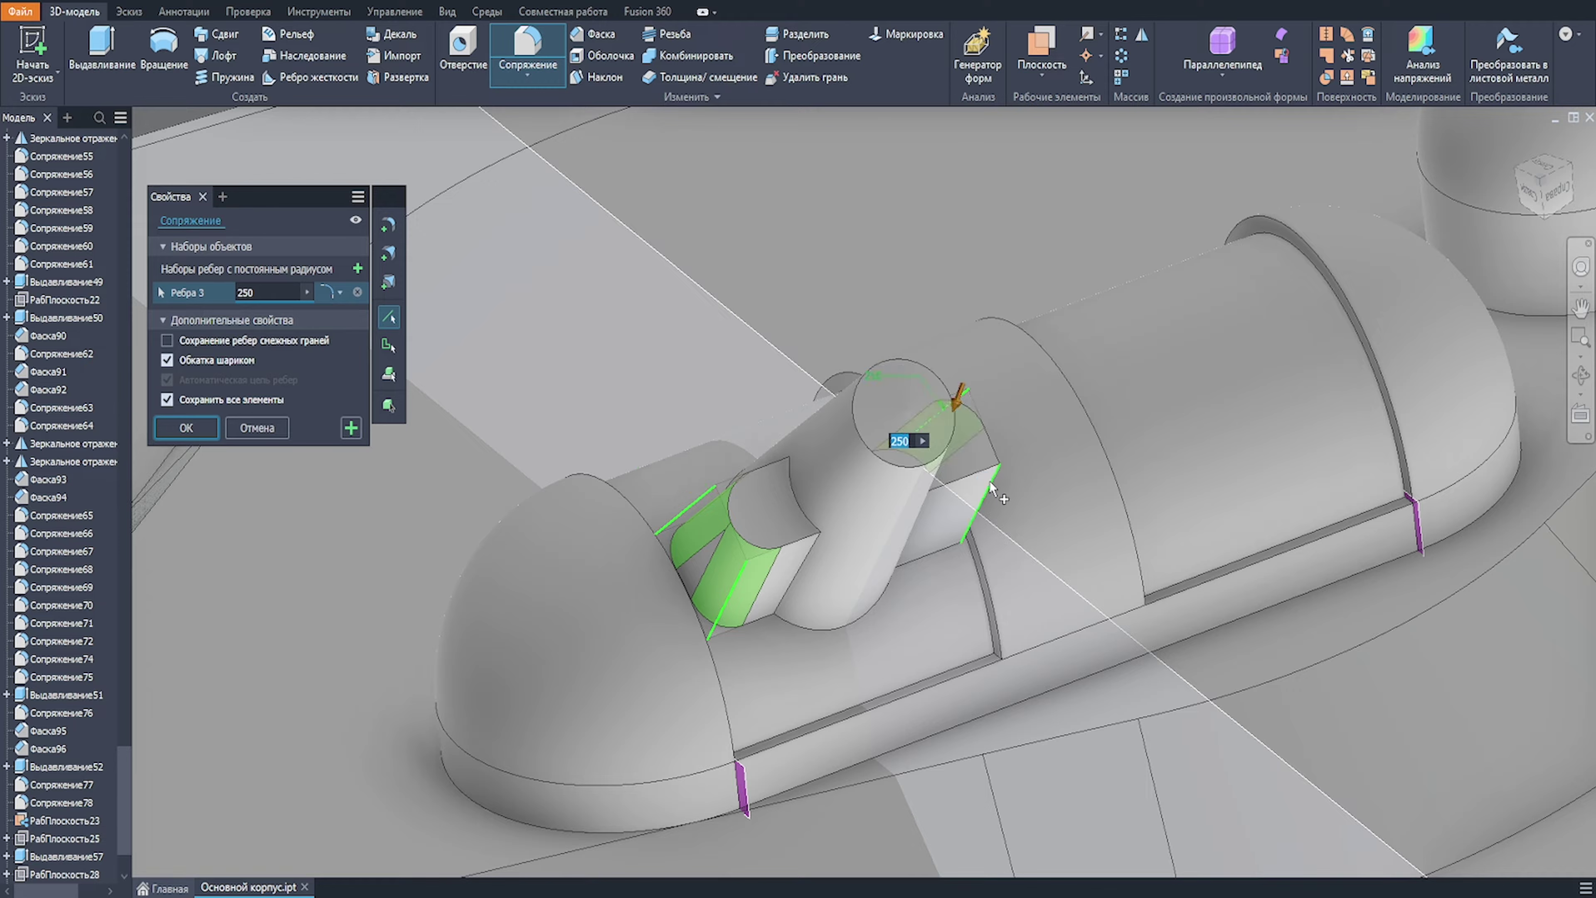
left_click(189, 428)
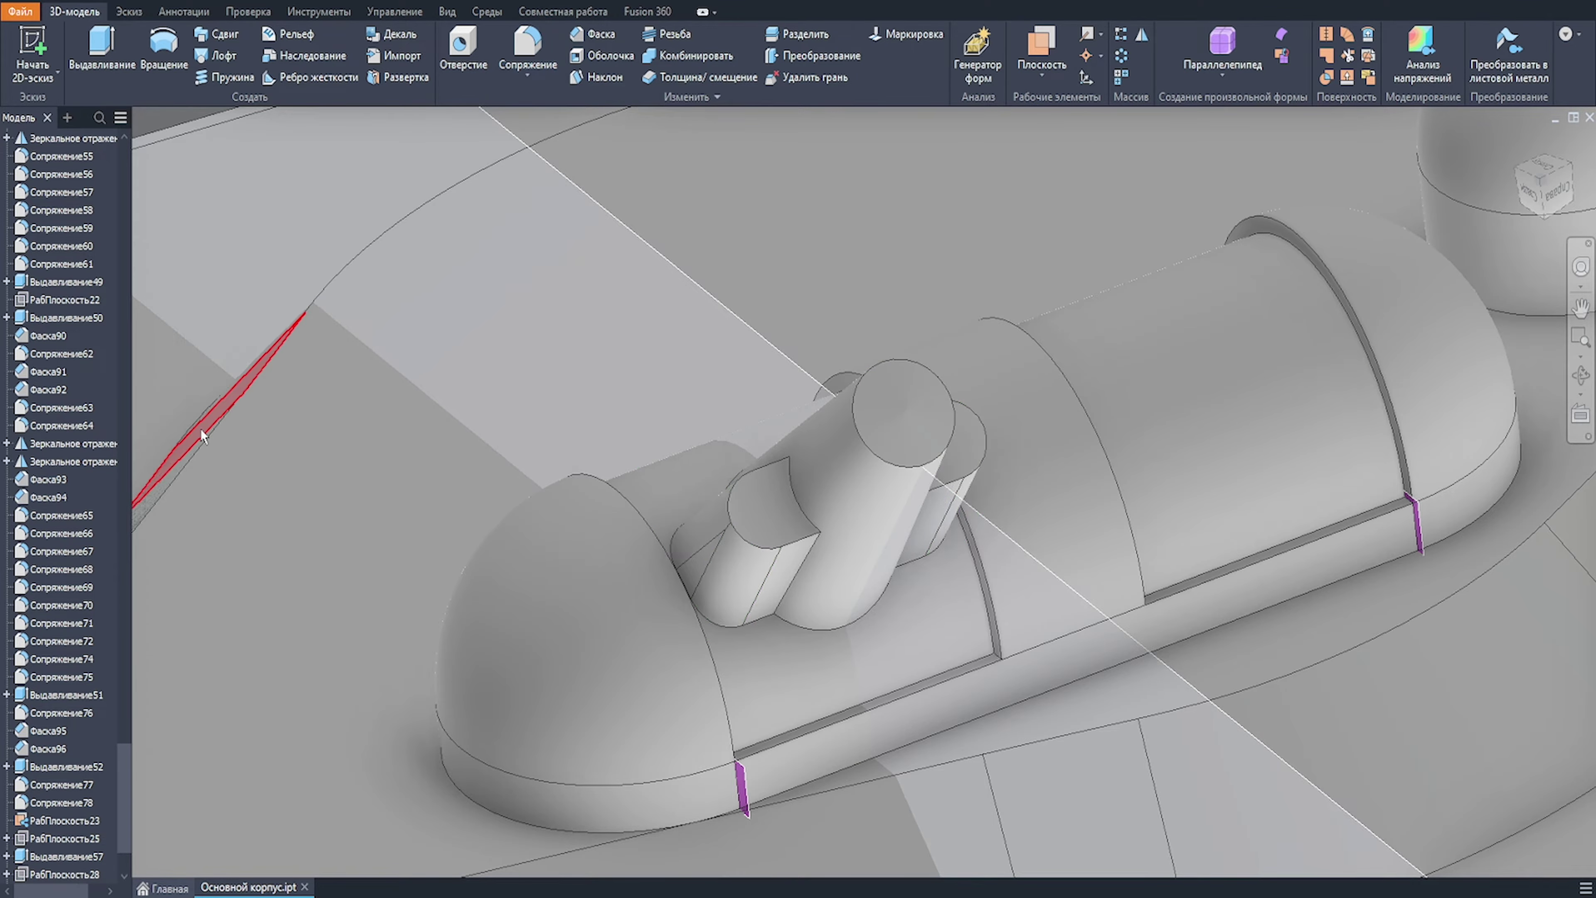
Step: Fillet the four inner edges where the cross block meets the tapered stub with a 200 mm radius
scroll(760, 512, "down", 2)
mouse_move(857, 627)
middle_mouse_down("shift")
mouse_move(815, 645)
mouse_move(854, 609)
middle_mouse_up("shift")
scroll(802, 489, "up", 2)
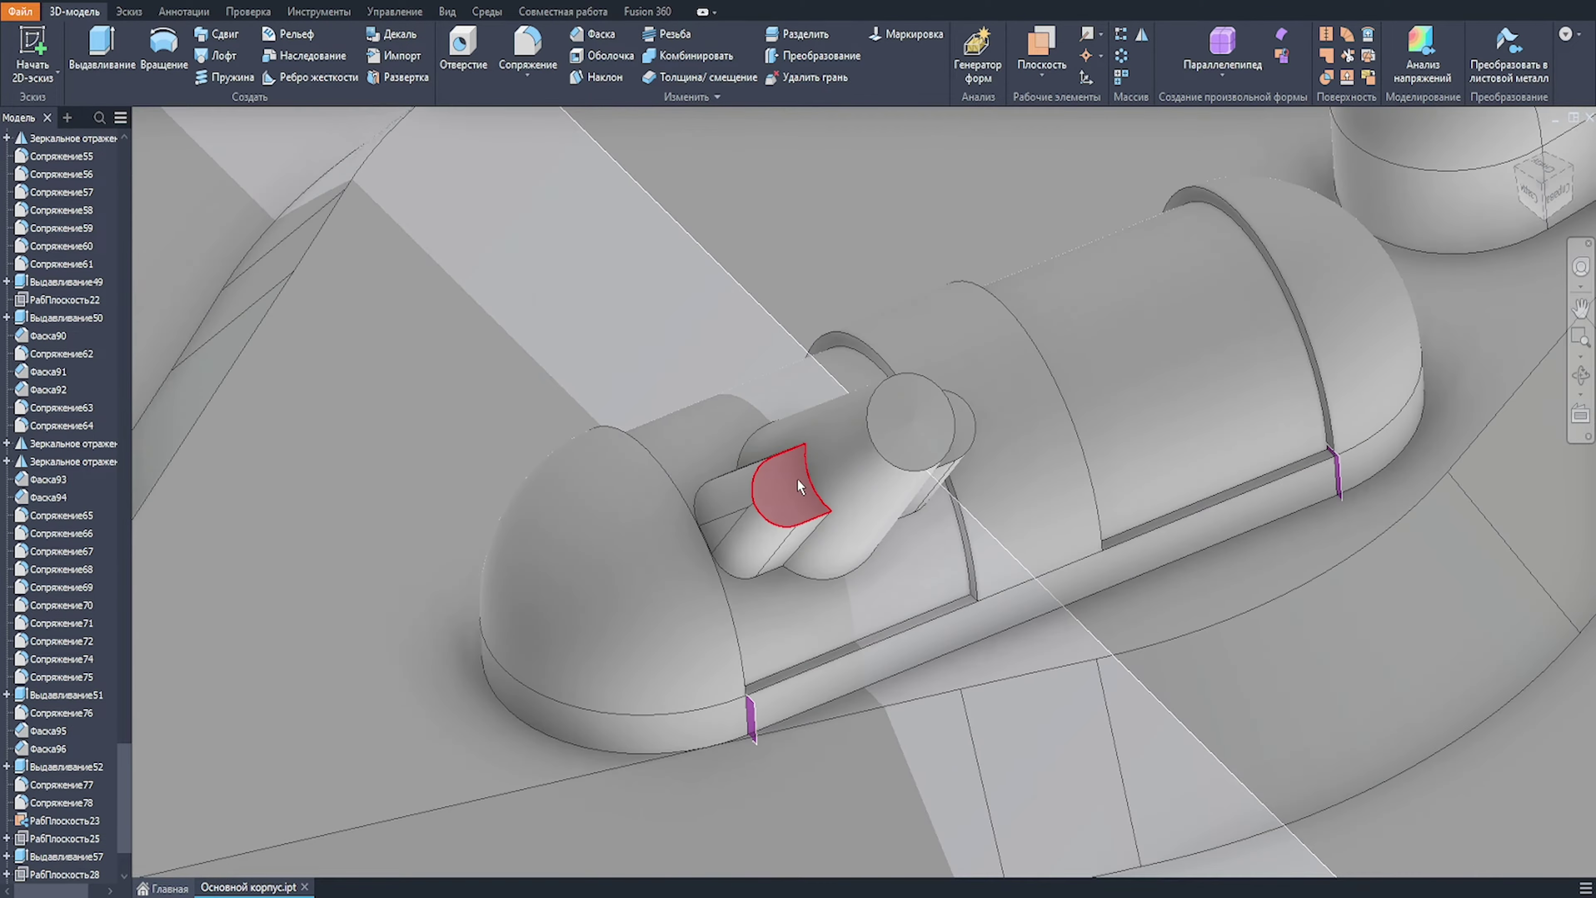
key("f")
left_click(808, 539)
middle_click_drag(788, 482, 789, 470, "shift")
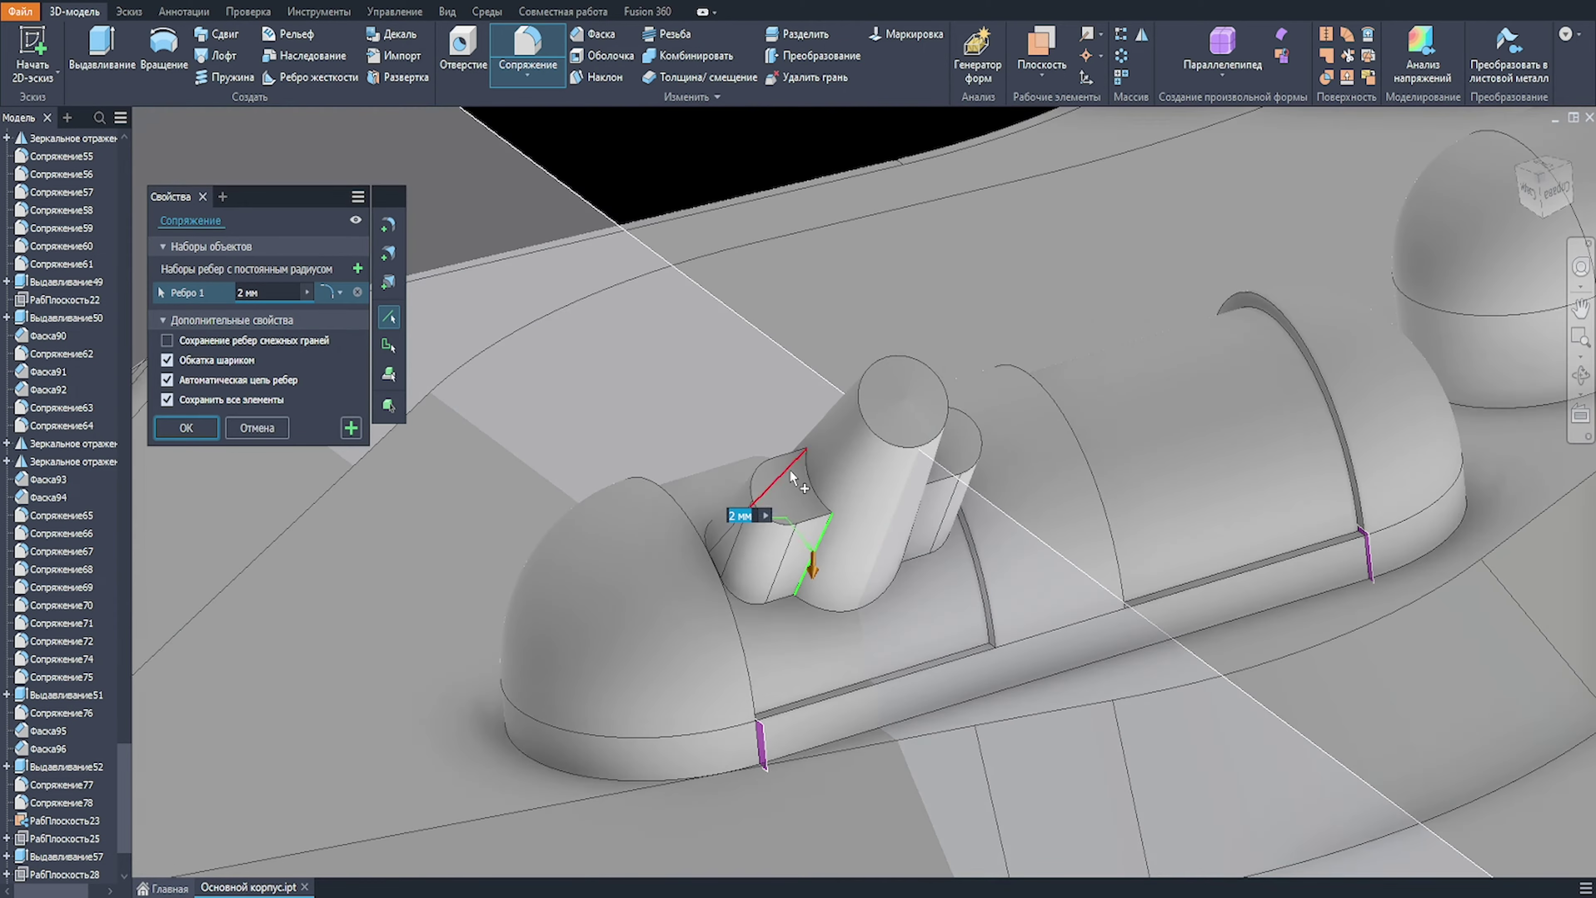
left_click(789, 470)
left_click(912, 429)
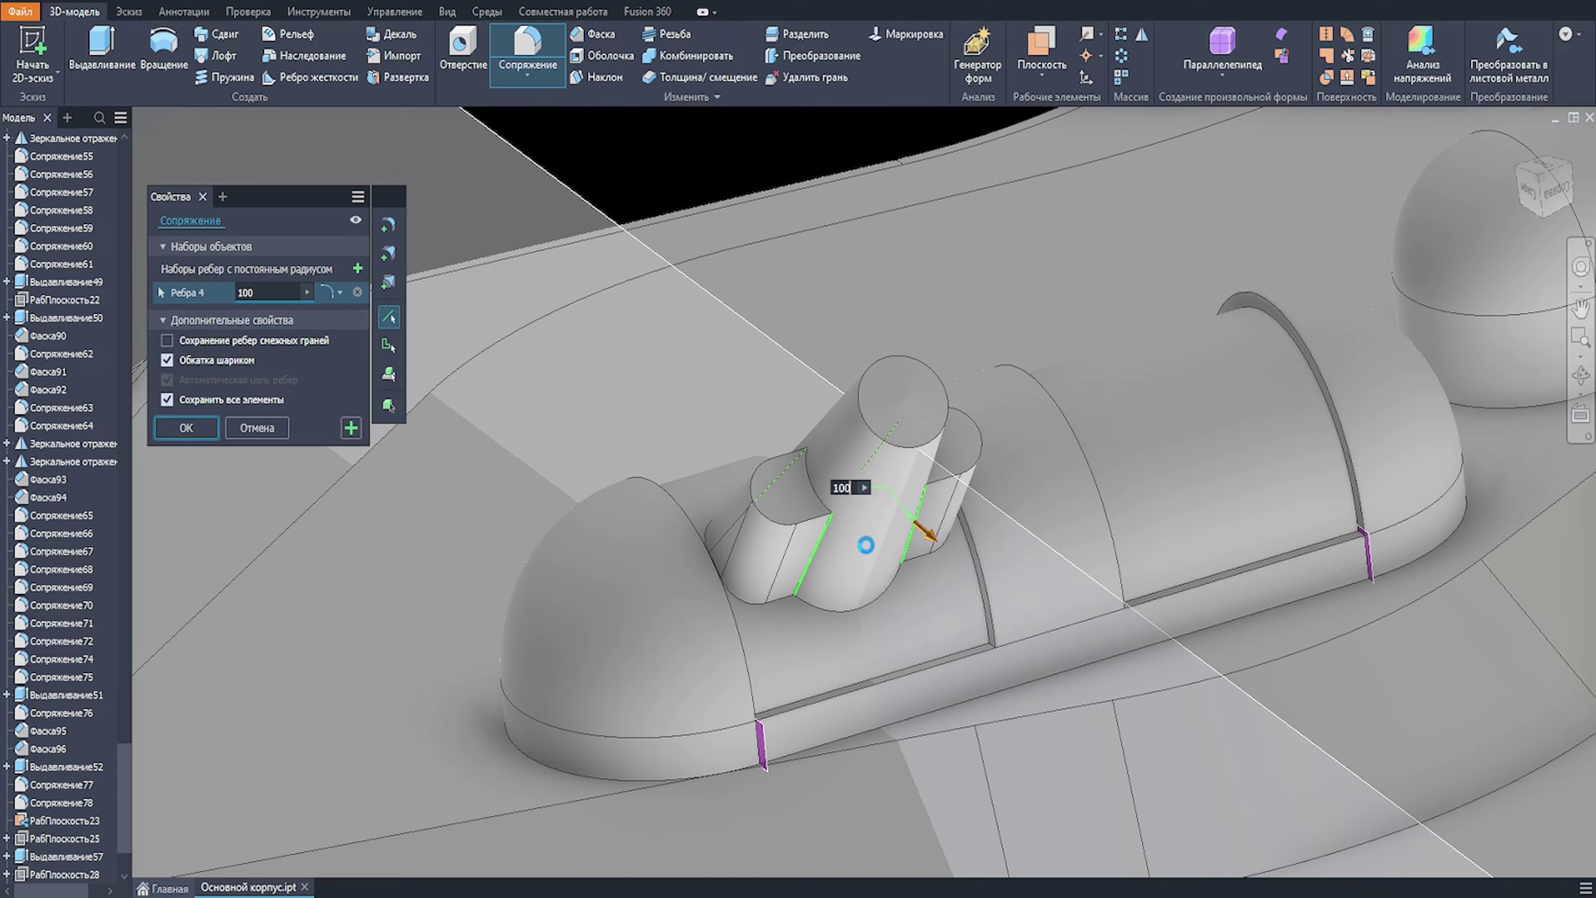
scroll(866, 544, "down", 1)
type("200")
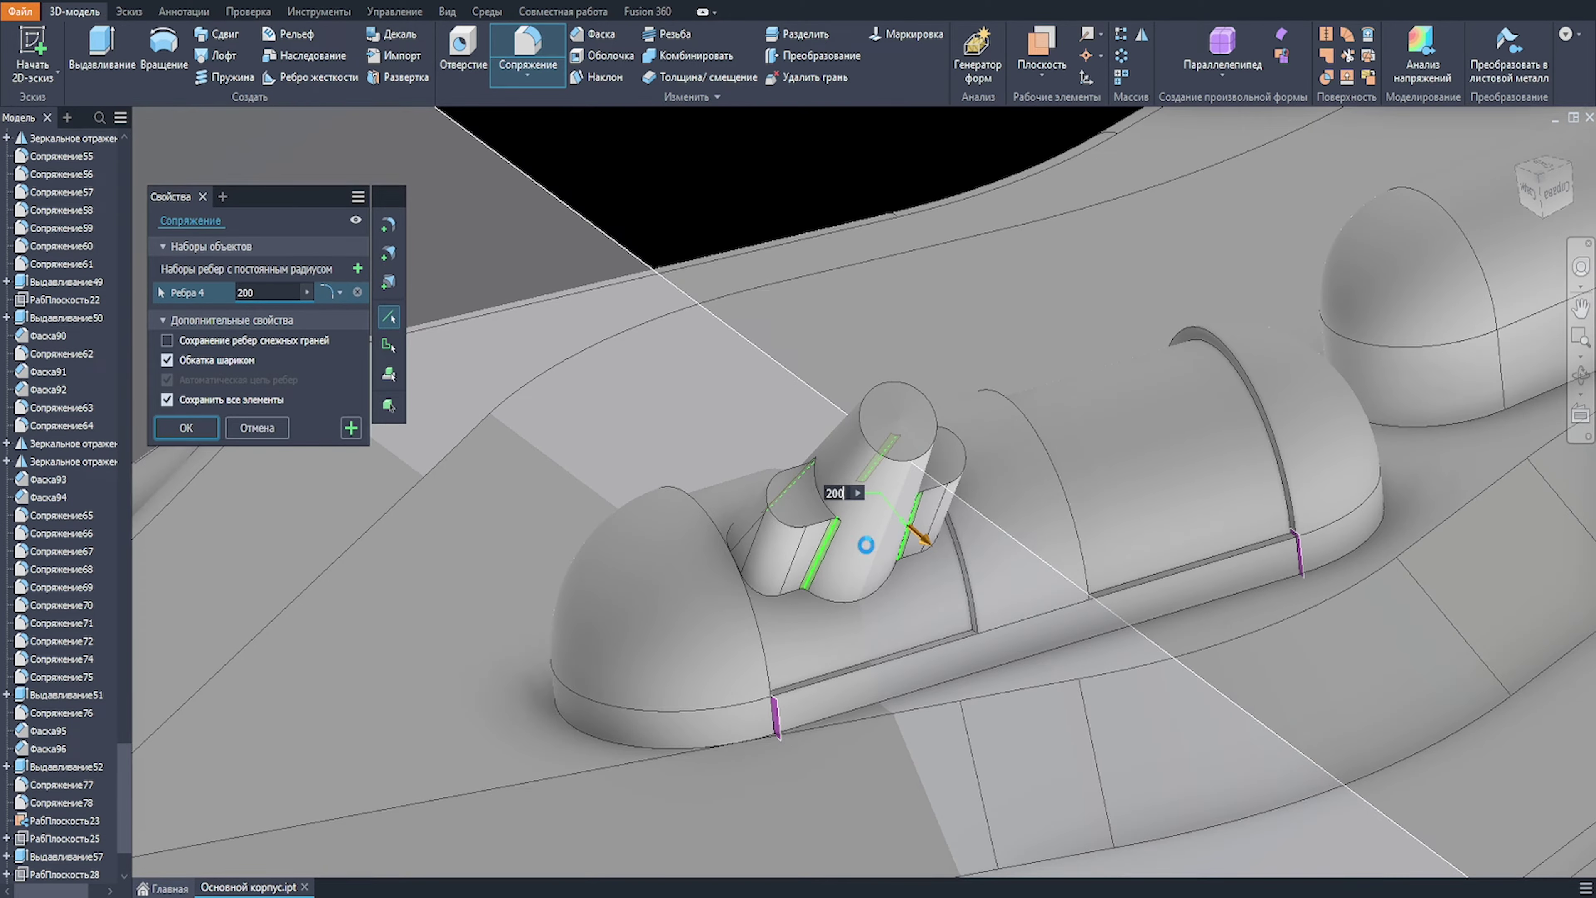
scroll(866, 545, "up", 2)
left_click(179, 435)
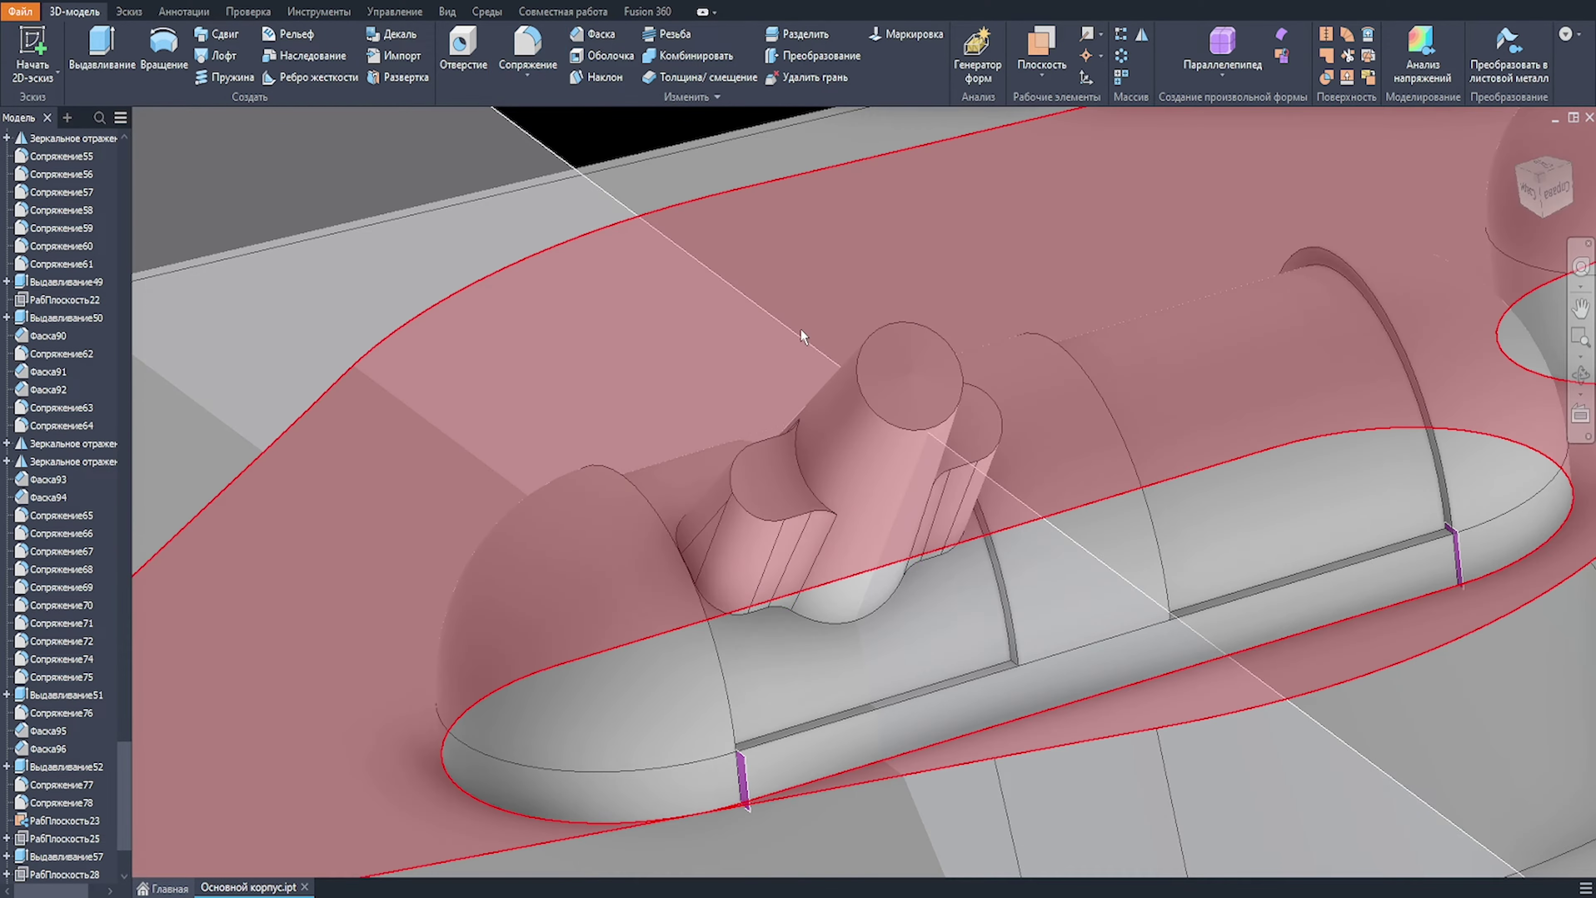
Step: Create a work plane parallel to the stub's sketch plane at the rounded end of the cross block
left_click(1049, 50)
left_click(830, 359)
left_click(692, 551)
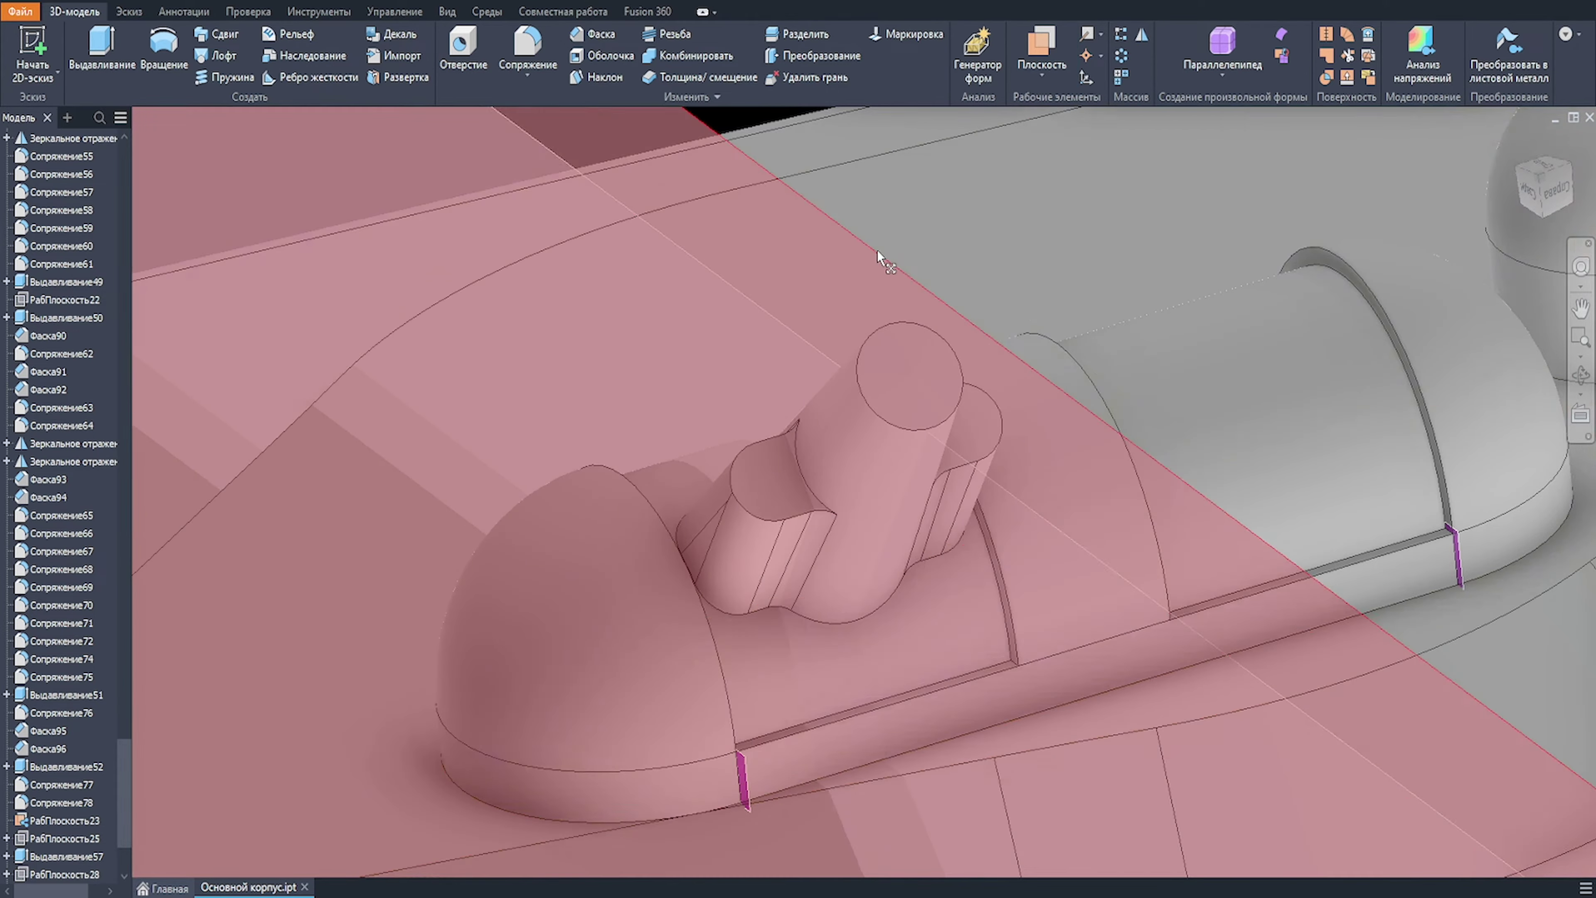
left_click(822, 332)
key("s")
middle_click_drag(869, 421, 745, 465, "shift")
scroll(852, 452, "down", 3)
key("ctrl+z")
key("ctrl+z")
Step: Create a work plane parallel to the stub's sketch plane at an offset of 650 mm towards the cross block's rounded end
key("]")
left_click(585, 257)
middle_click_drag(974, 408, 836, 453, "shift")
scroll(908, 448, "up", 4)
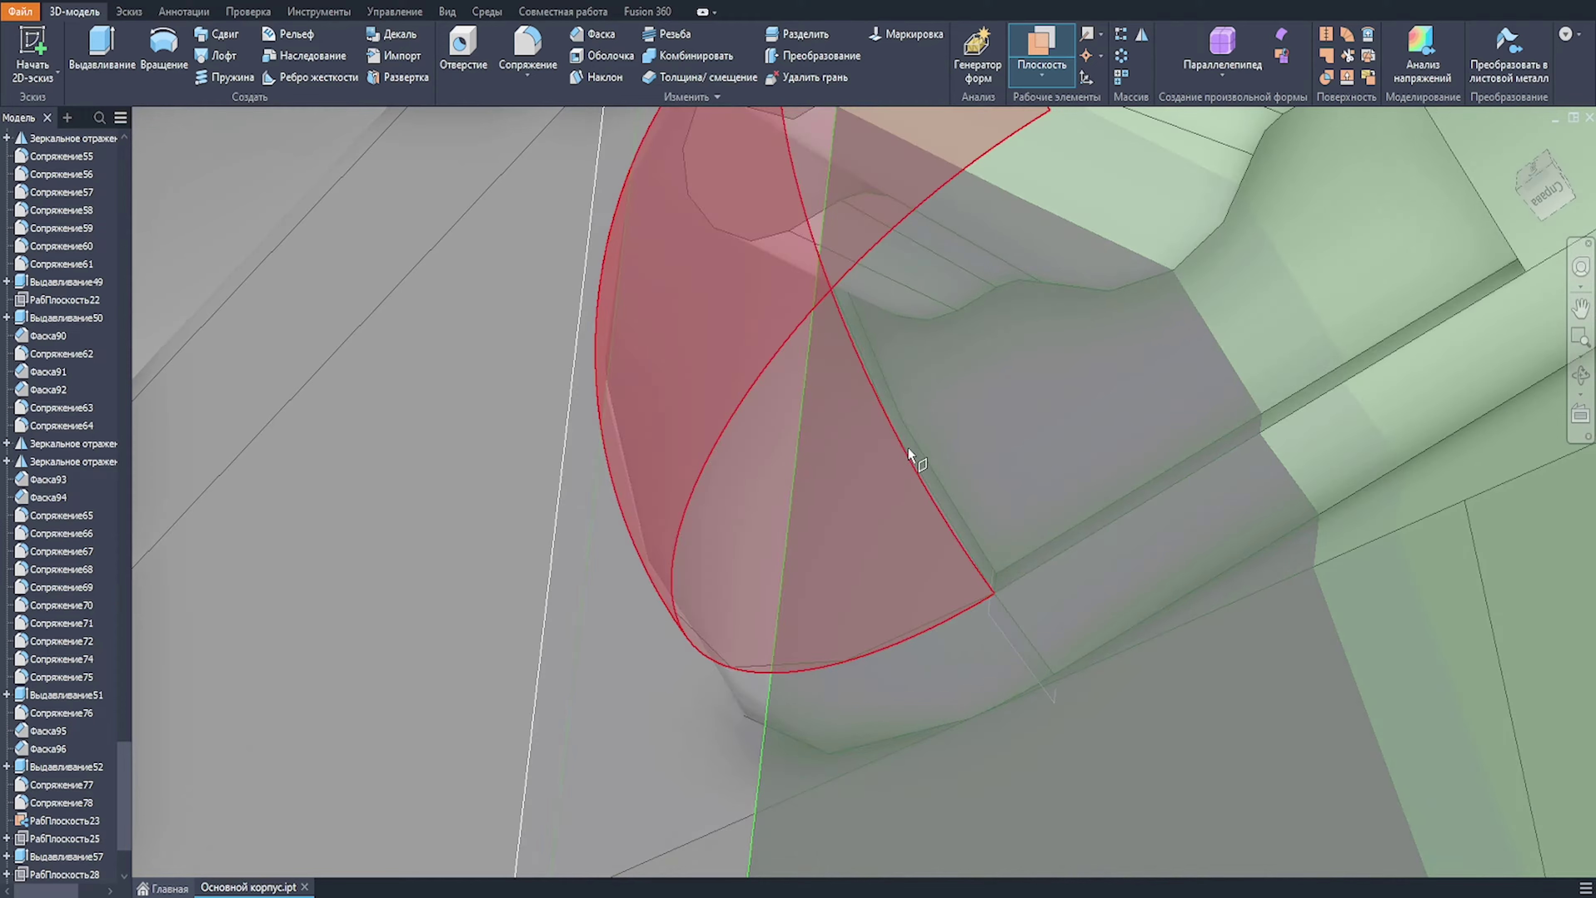
left_click(909, 435)
scroll(911, 440, "down", 4)
middle_click_drag(976, 523, 1025, 508, "shift")
scroll(1030, 500, "down", 3)
left_click(762, 278)
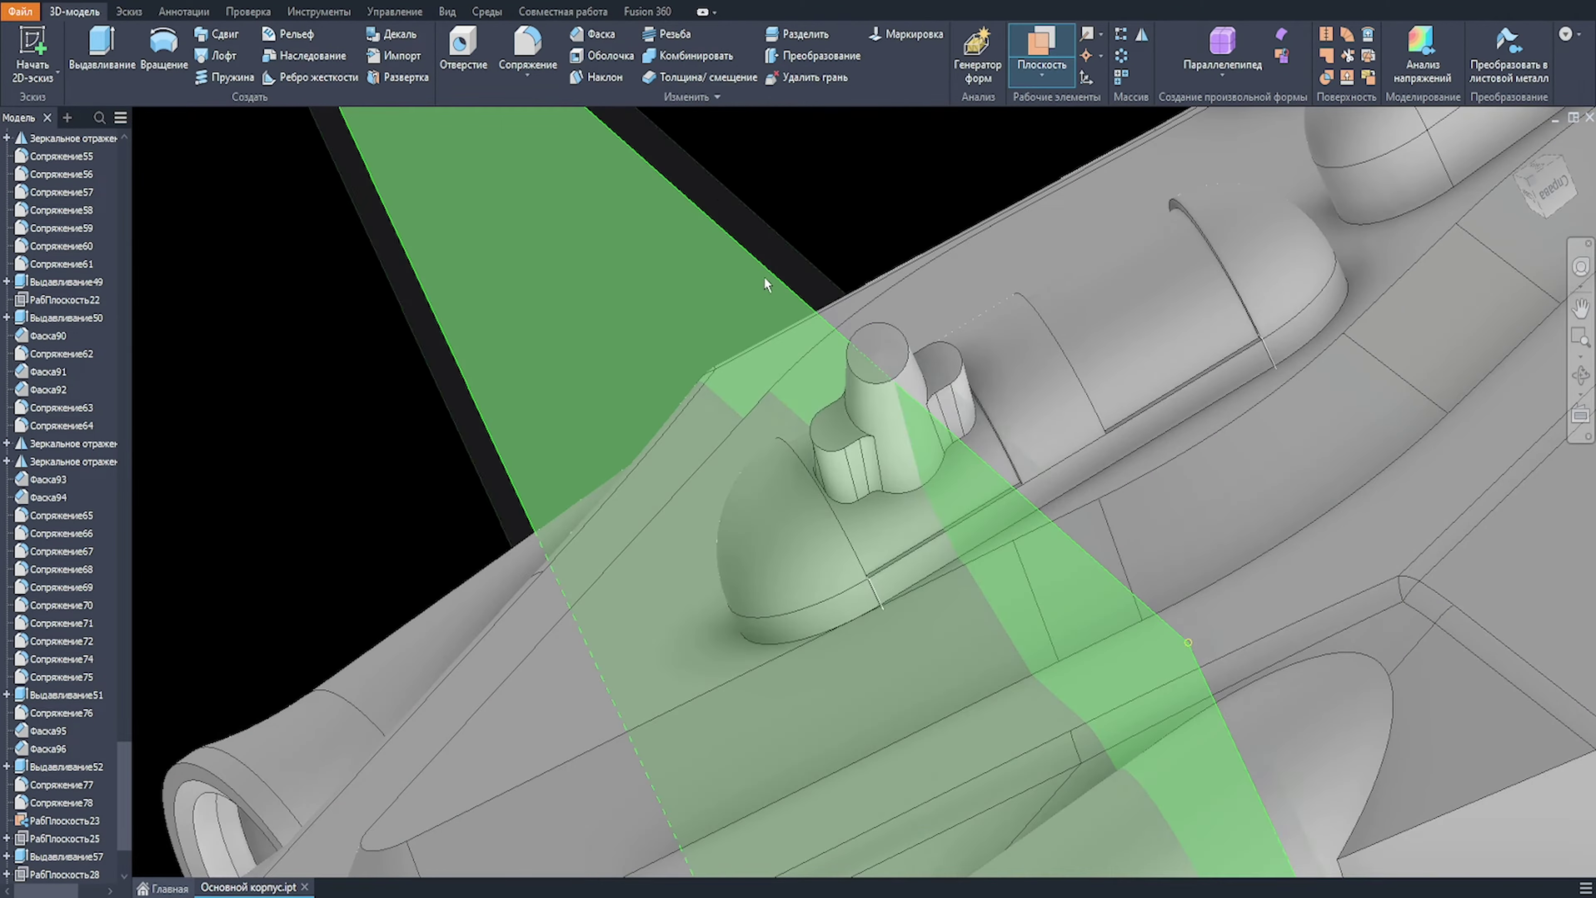
scroll(762, 420, "up", 4)
scroll(763, 420, "up", 1)
type("650")
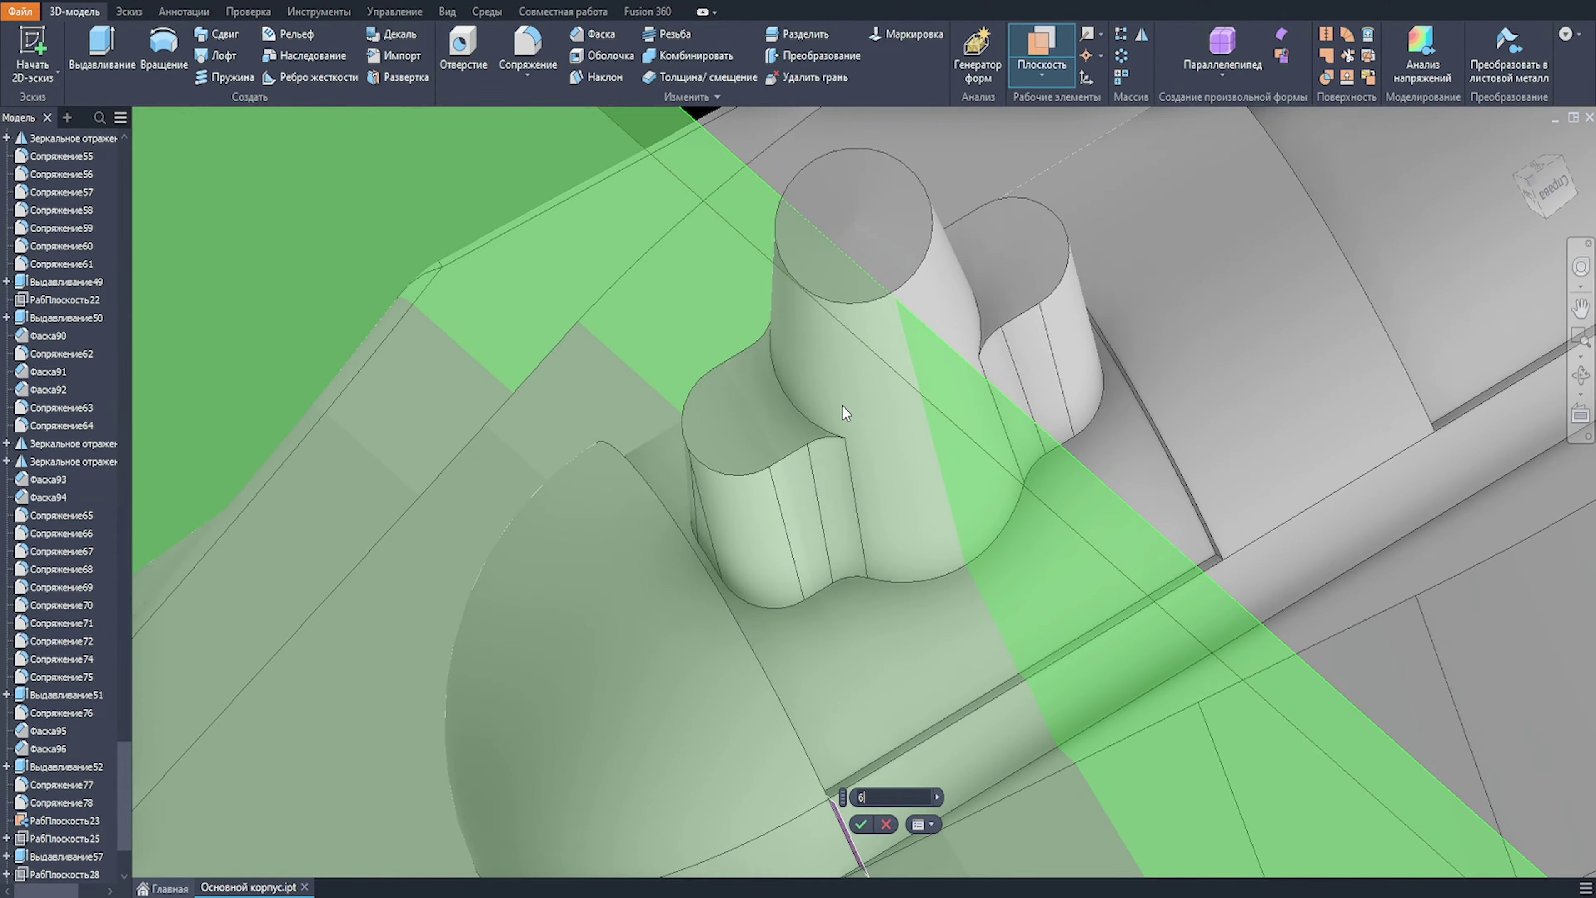
key("Return")
Step: Sketch a closed, slanted four-sided profile on the offset plane overlapping the side block's end, and shift its lower long edge slightly outward
scroll(845, 412, "down", 3)
middle_click_drag(843, 409, 666, 344, "shift")
key("s")
left_click(651, 342)
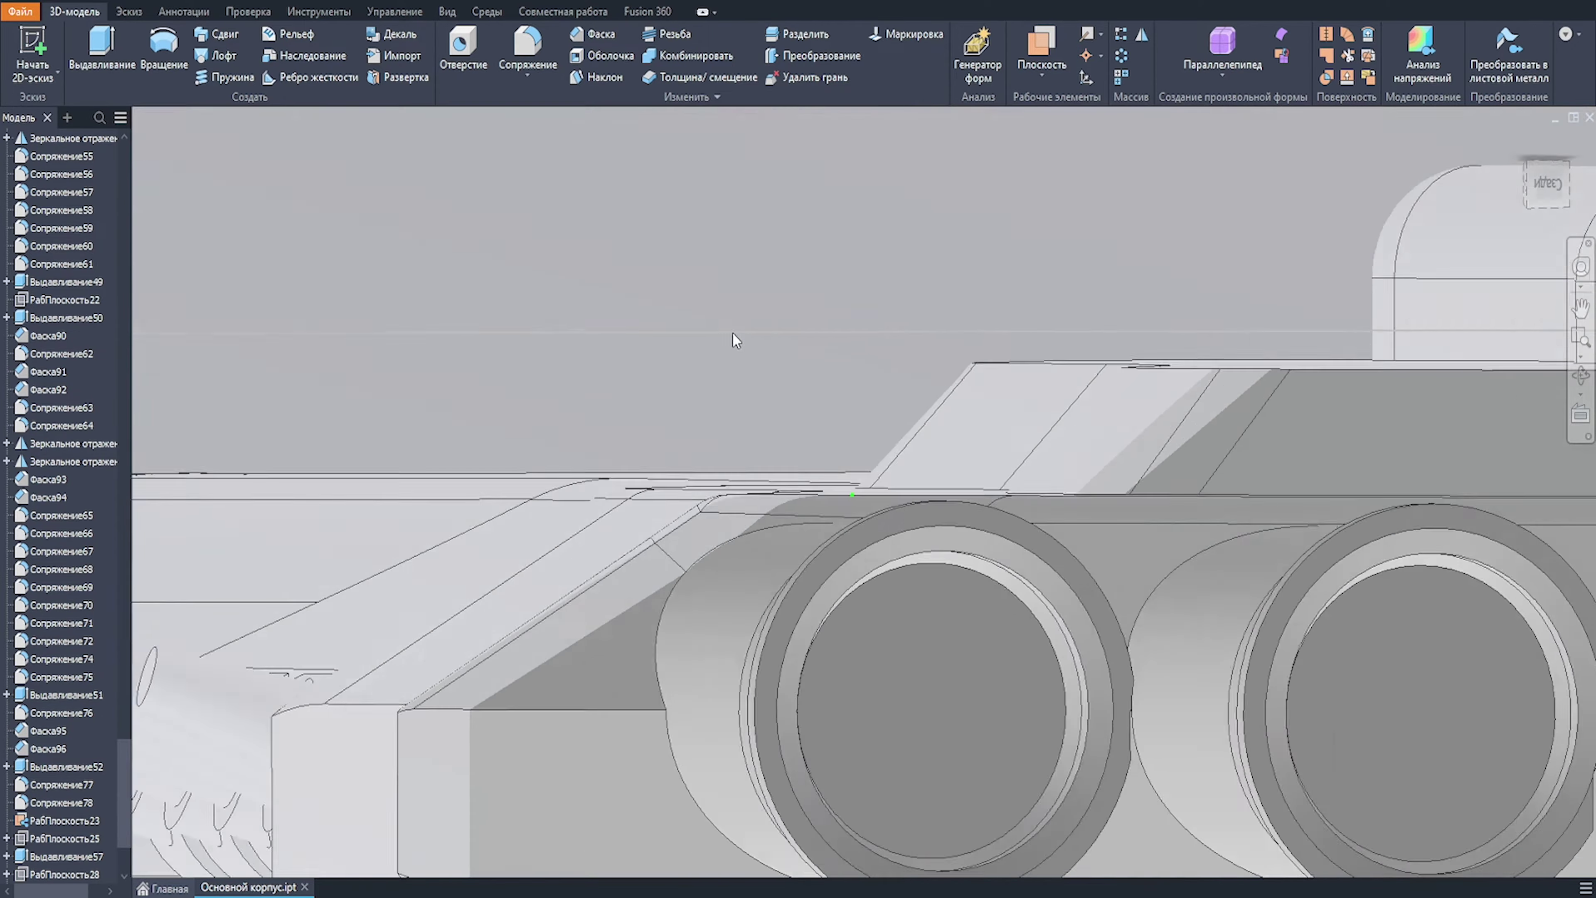
scroll(1022, 382, "up", 4)
key("F7")
key("l")
left_click(814, 421)
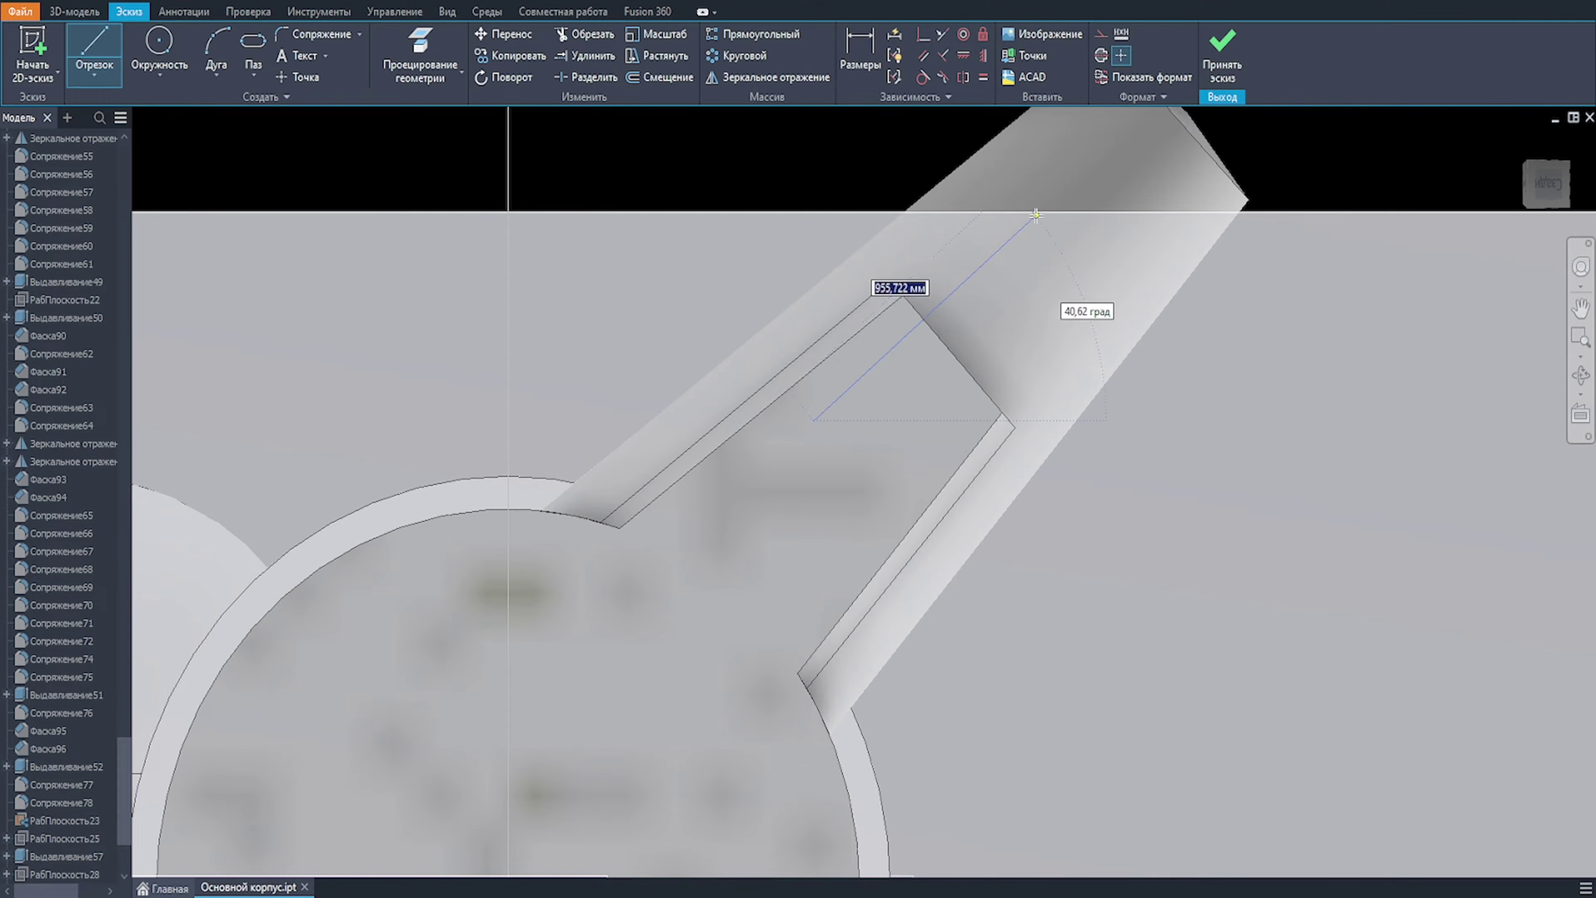
left_click(1058, 194)
left_click(1113, 251)
left_click(883, 476)
left_click(814, 421)
key("Escape")
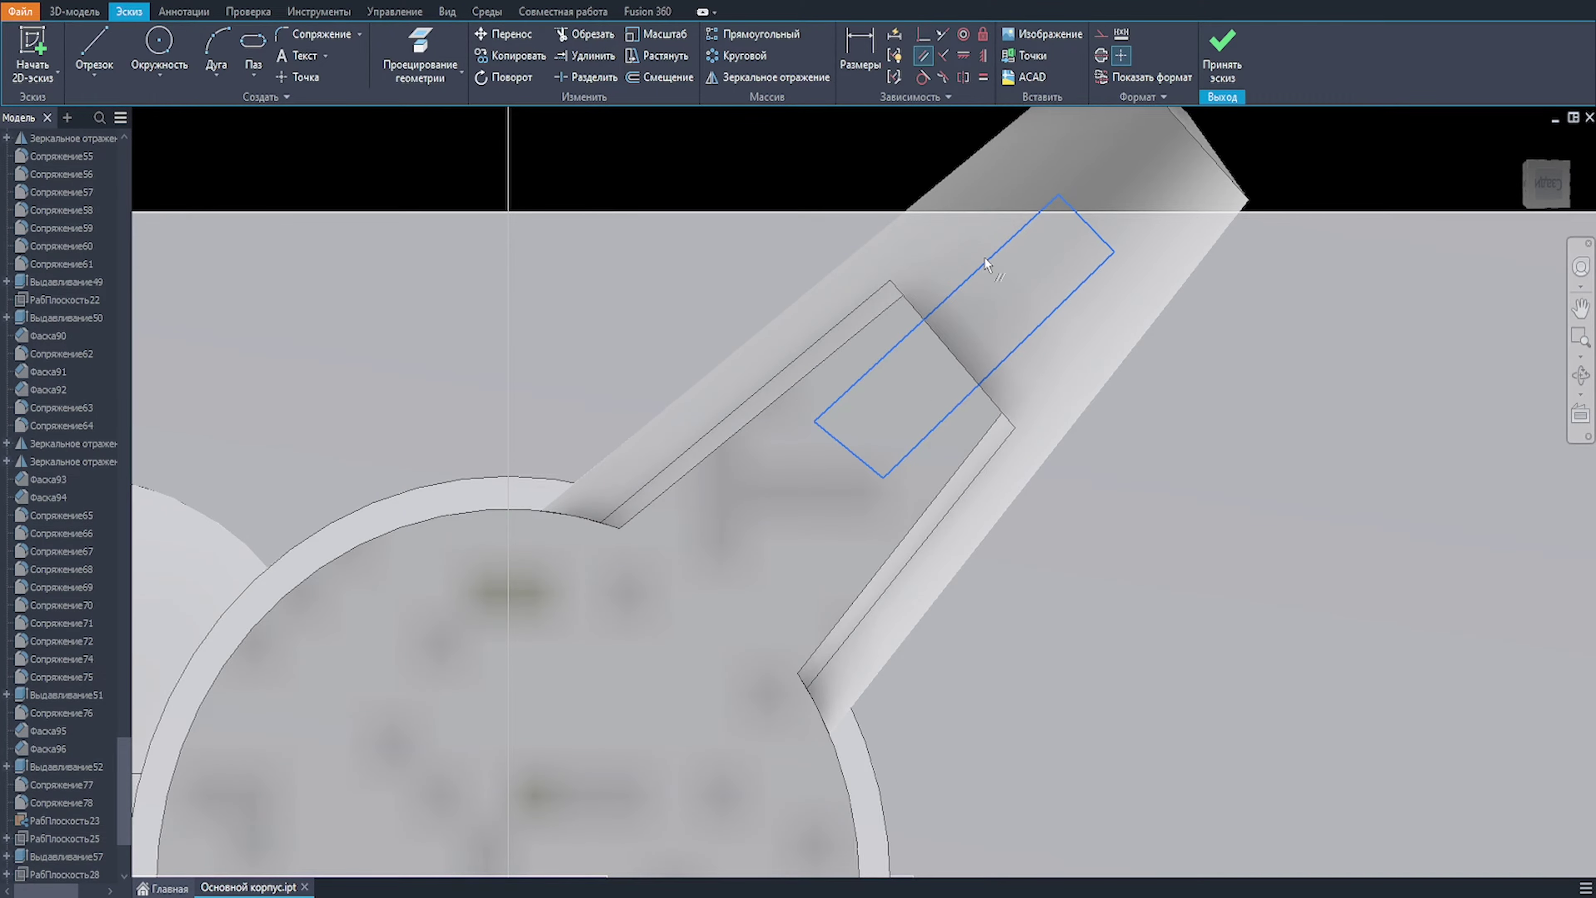
left_click_drag(1080, 298, 1083, 302)
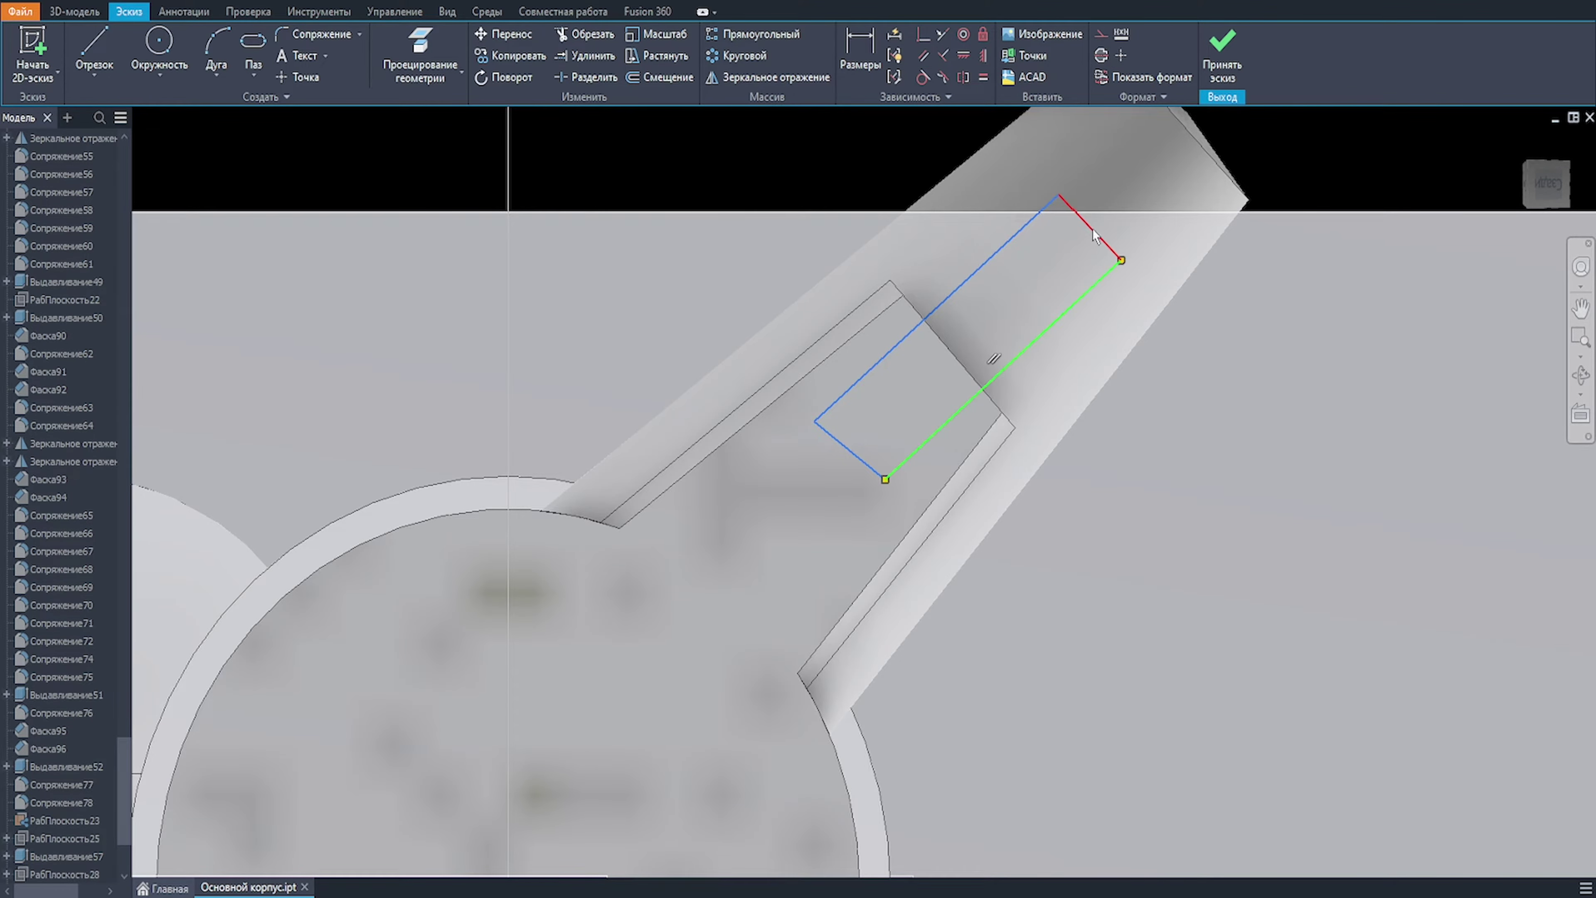
key("Escape")
Step: Draw a lengthwise line through the middle of the slanted profile to serve as the revolve axis
scroll(1251, 233, "down", 3)
middle_click_drag(1259, 221, 1230, 280)
key("l")
left_click(1097, 317)
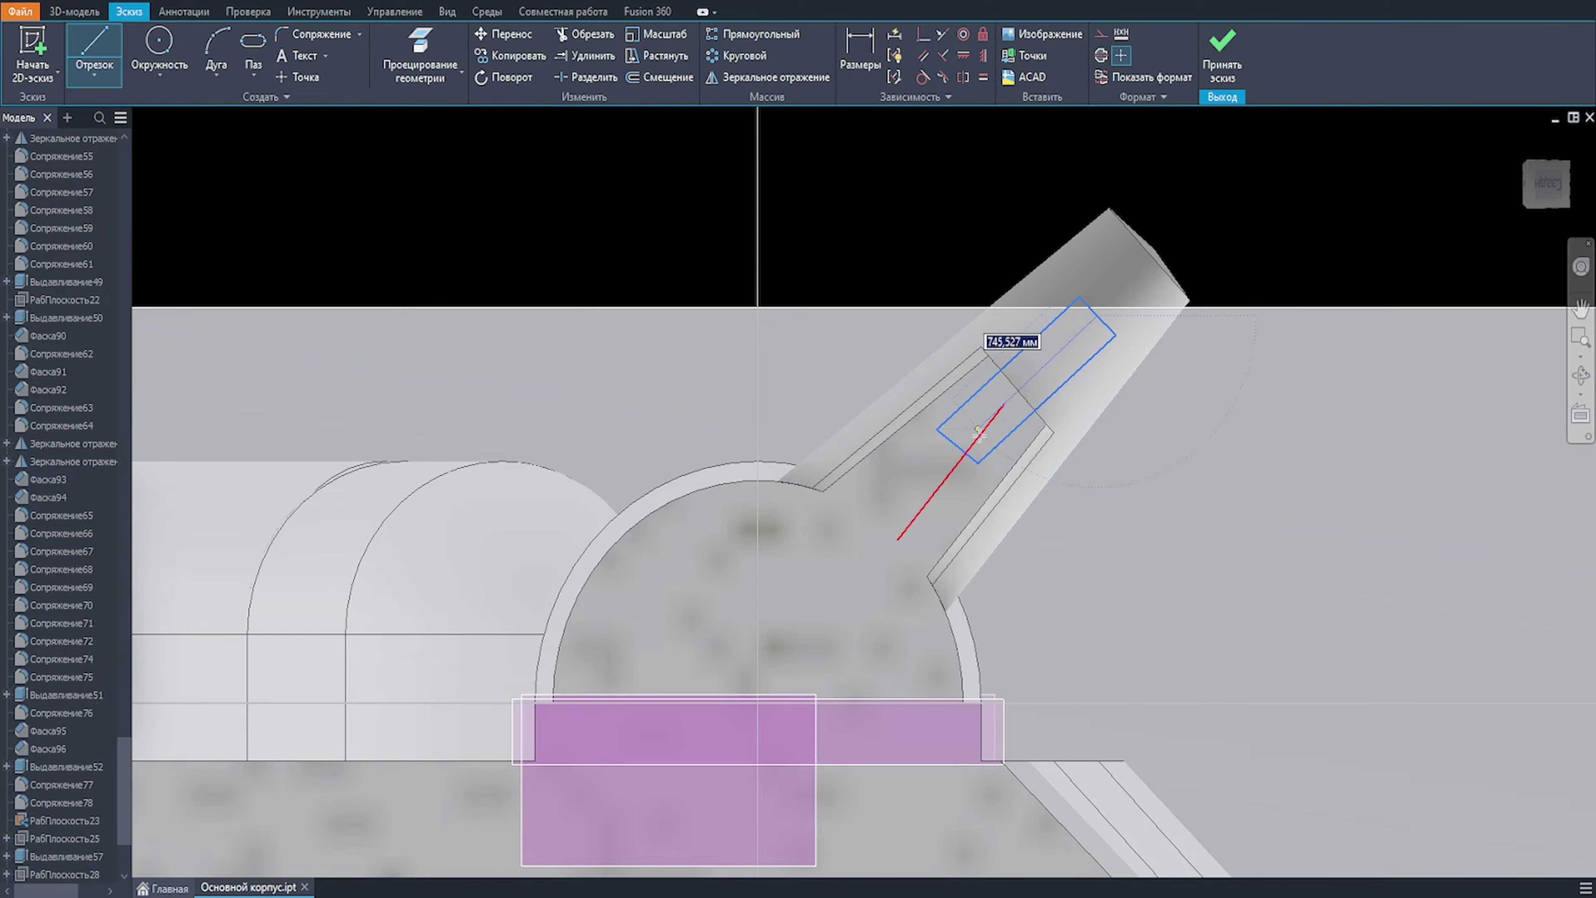
left_click(958, 447)
key("Escape")
Step: Revolve one half of the slanted profile a full 360° around the middle line, joined to the body
key("r")
left_click(793, 391)
left_click(793, 416)
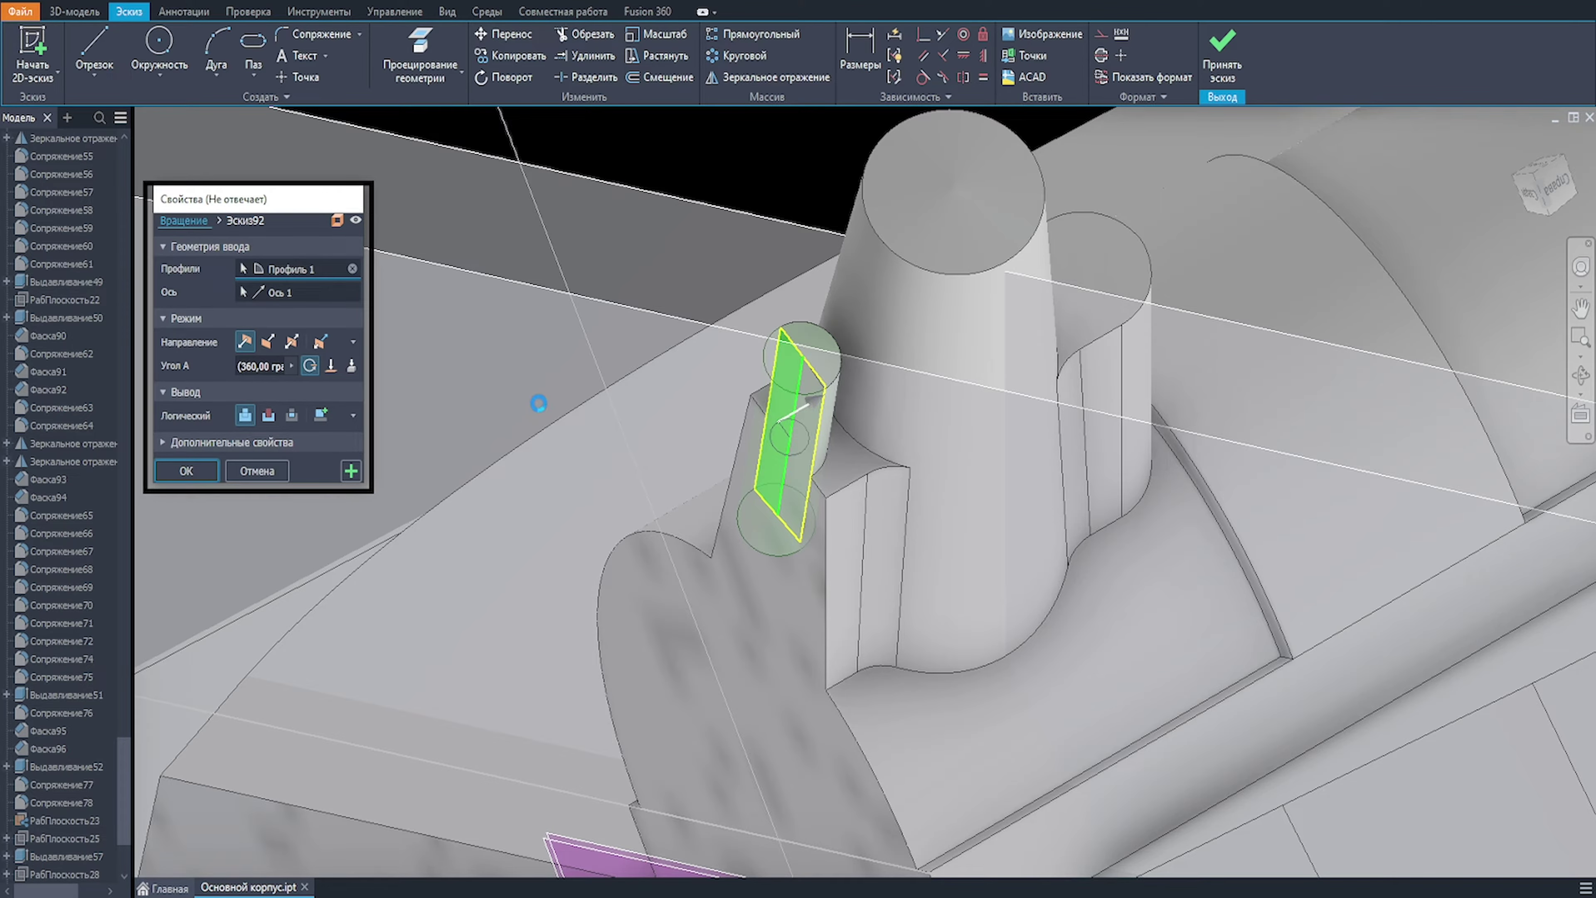
Step: Chamfer the outer end edge of the small revolved cylinder on the side block with a length of 30 mm
scroll(609, 326, "down", 4)
mouse_move(596, 337)
middle_mouse_down("shift")
mouse_move(667, 340)
mouse_move(612, 351)
mouse_move(641, 359)
middle_mouse_up("shift")
scroll(650, 377, "up", 4)
left_click(763, 368)
key("ctrl+shift+k")
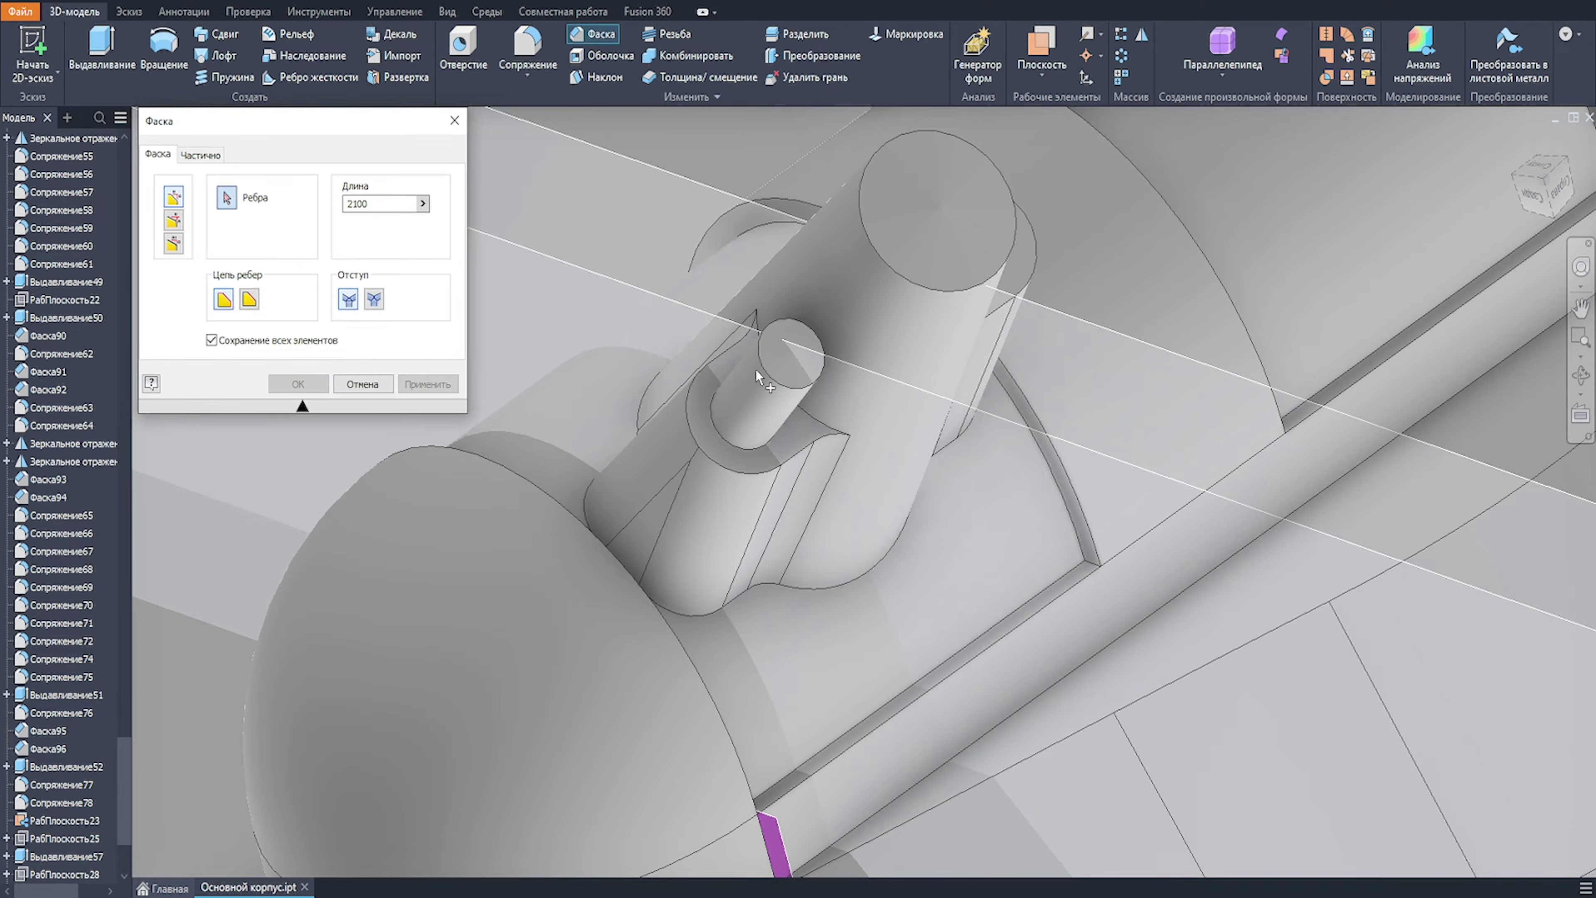
scroll(680, 267, "down", 3)
middle_click_drag(681, 270, 738, 377, "shift")
scroll(719, 317, "up", 2)
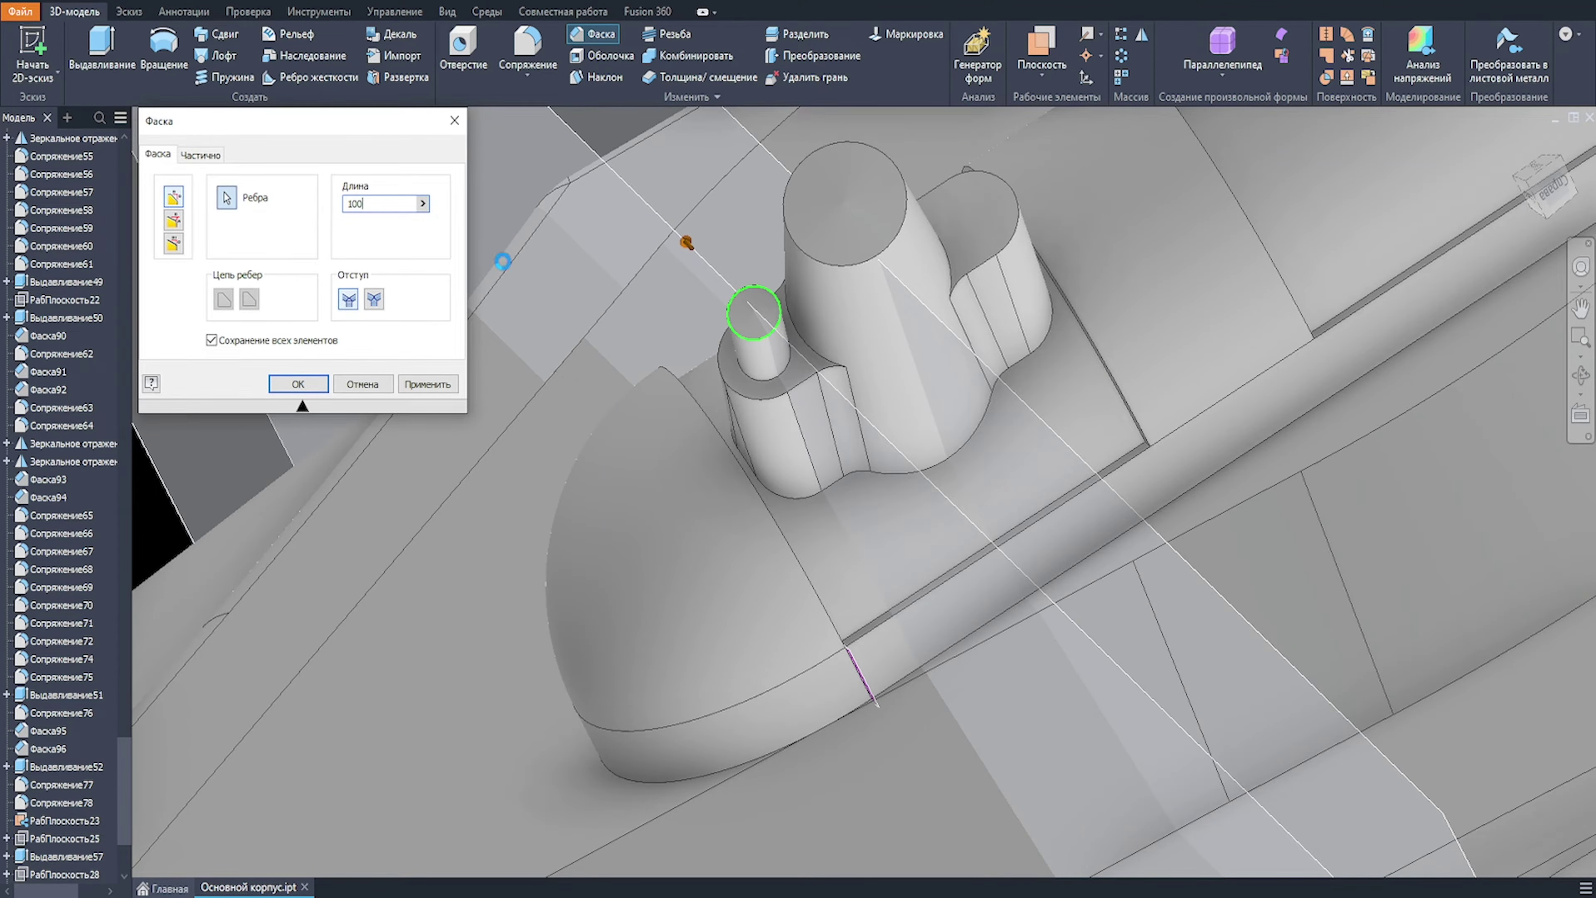
left_click(502, 260)
scroll(647, 345, "down", 1)
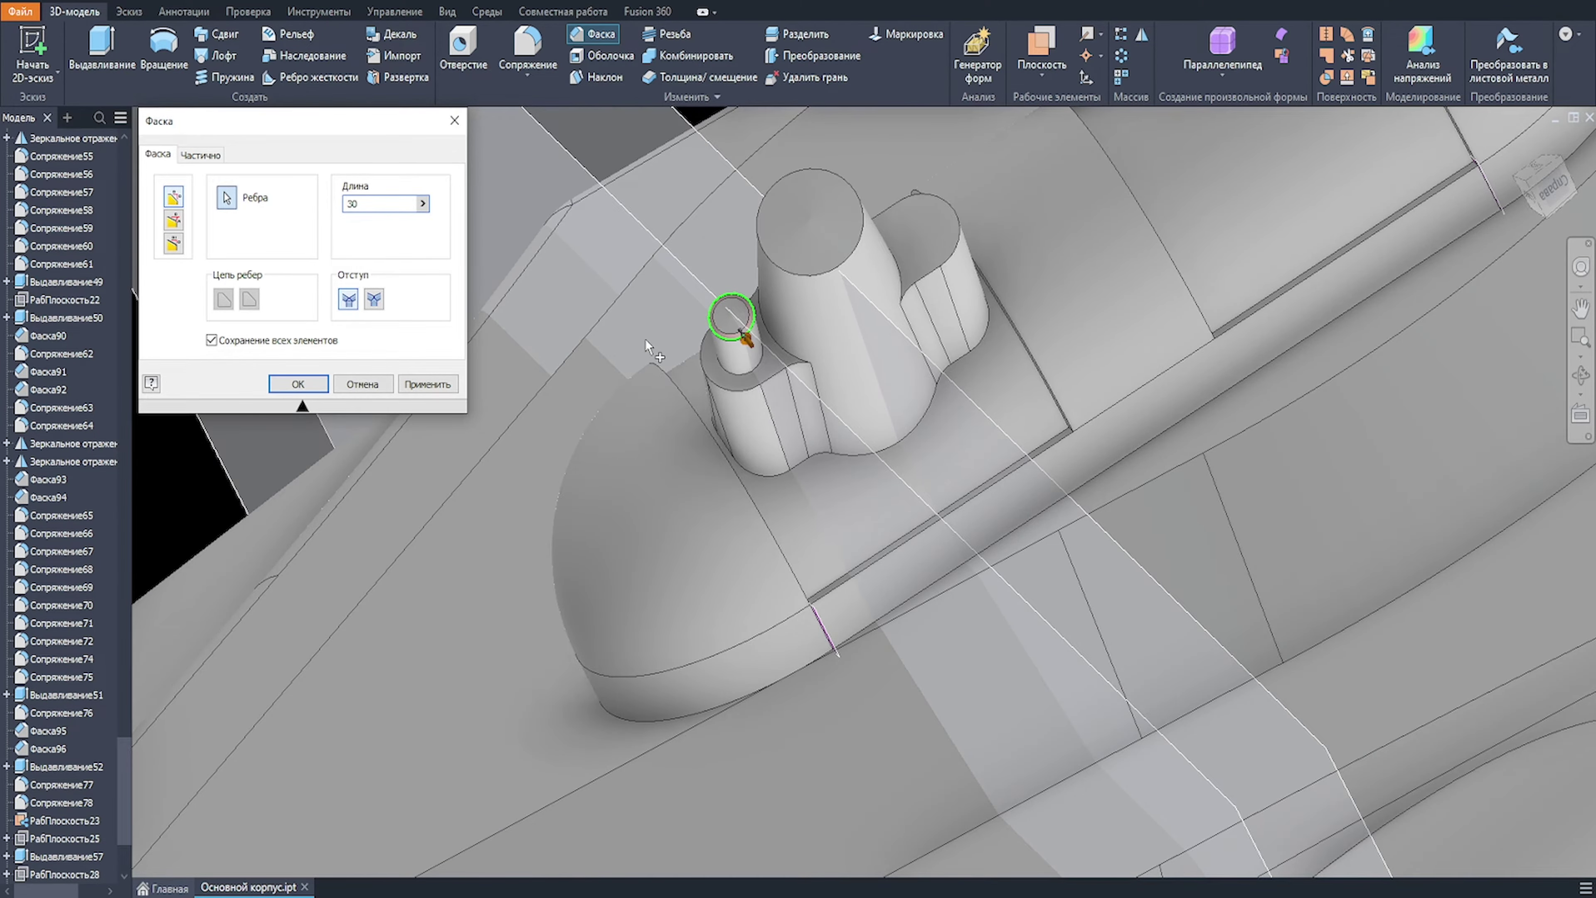
scroll(647, 345, "up", 2)
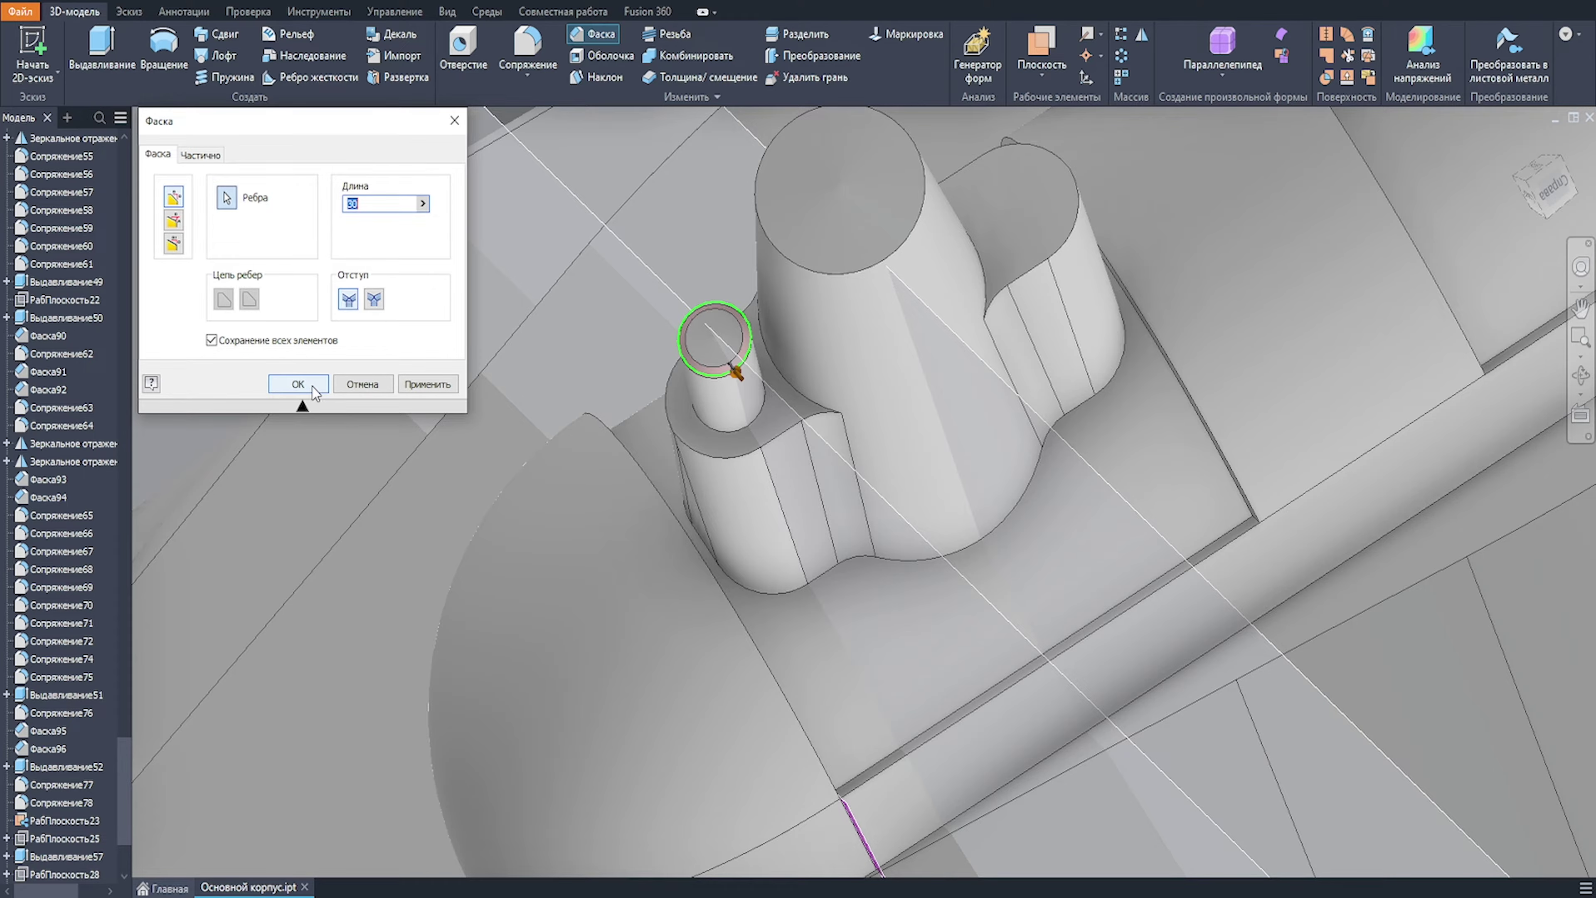
left_click(298, 383)
Step: Mirror the small cylinder and its chamfer across the stub's central work plane onto the opposite side block
scroll(377, 371, "down", 5)
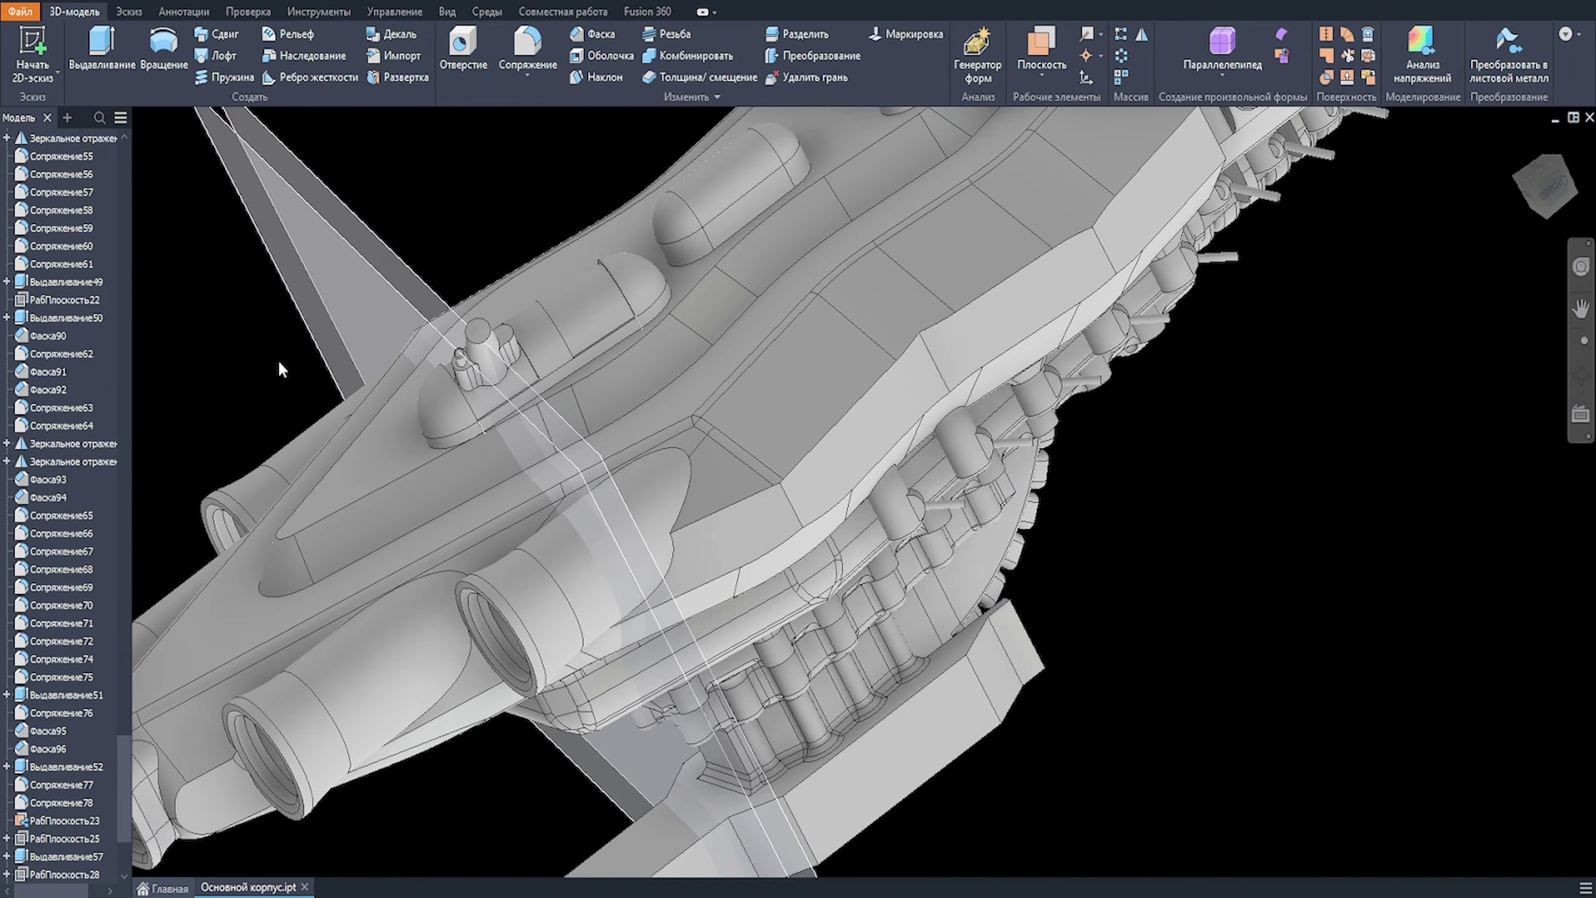
middle_click_drag(283, 369, 628, 301, "shift")
scroll(628, 302, "up", 1)
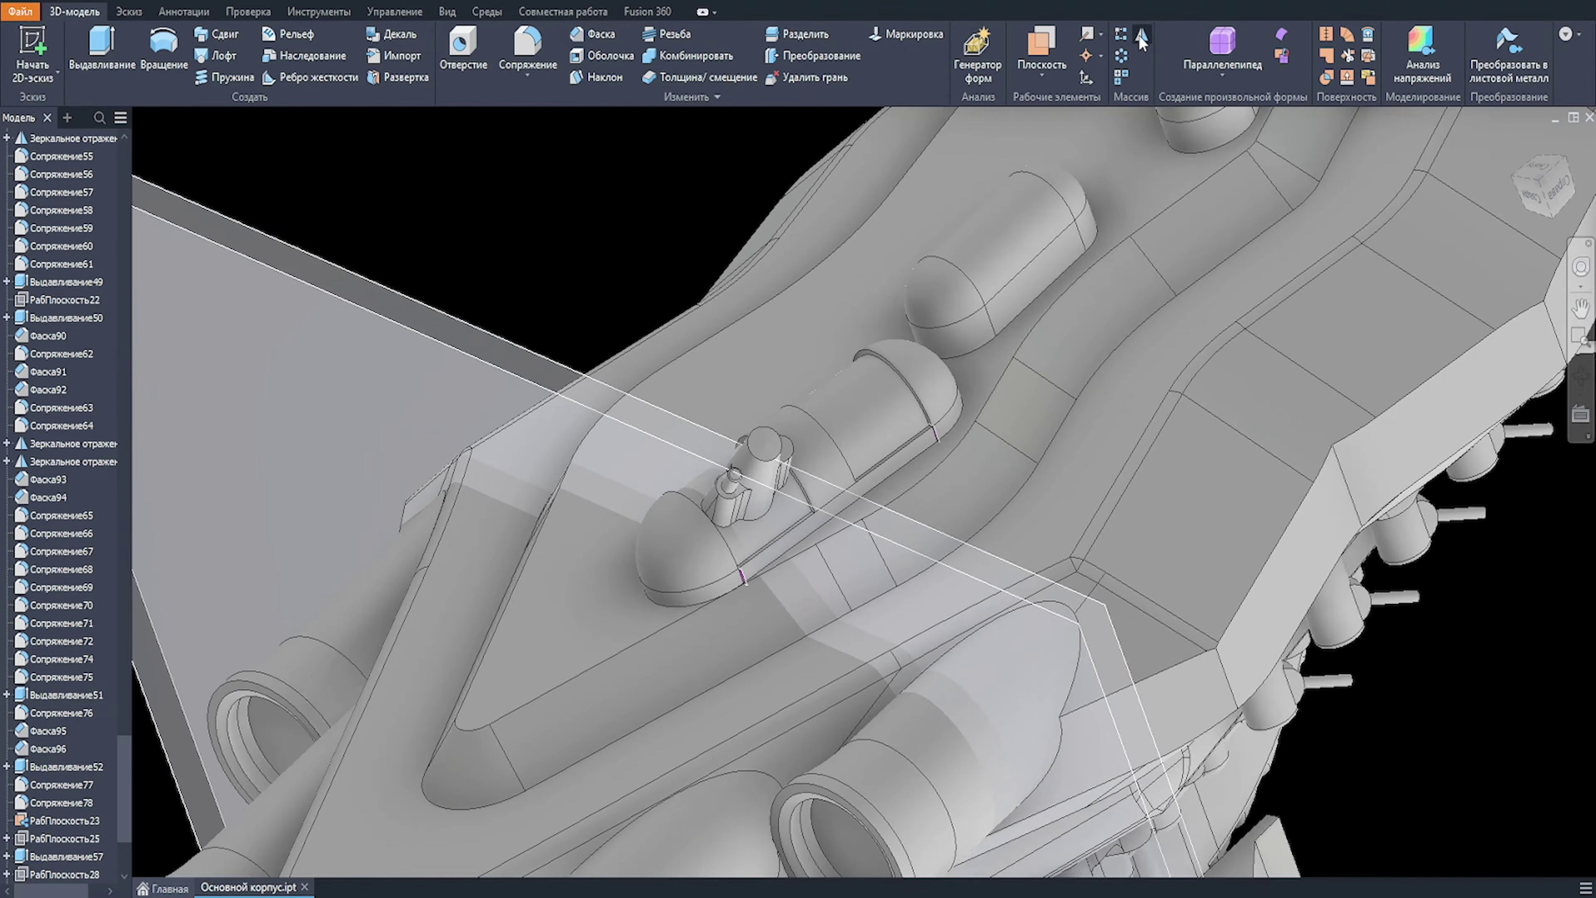
left_click(1142, 40)
scroll(743, 504, "up", 5)
left_click(710, 431)
left_click(193, 185)
left_click(545, 212)
left_click(302, 285)
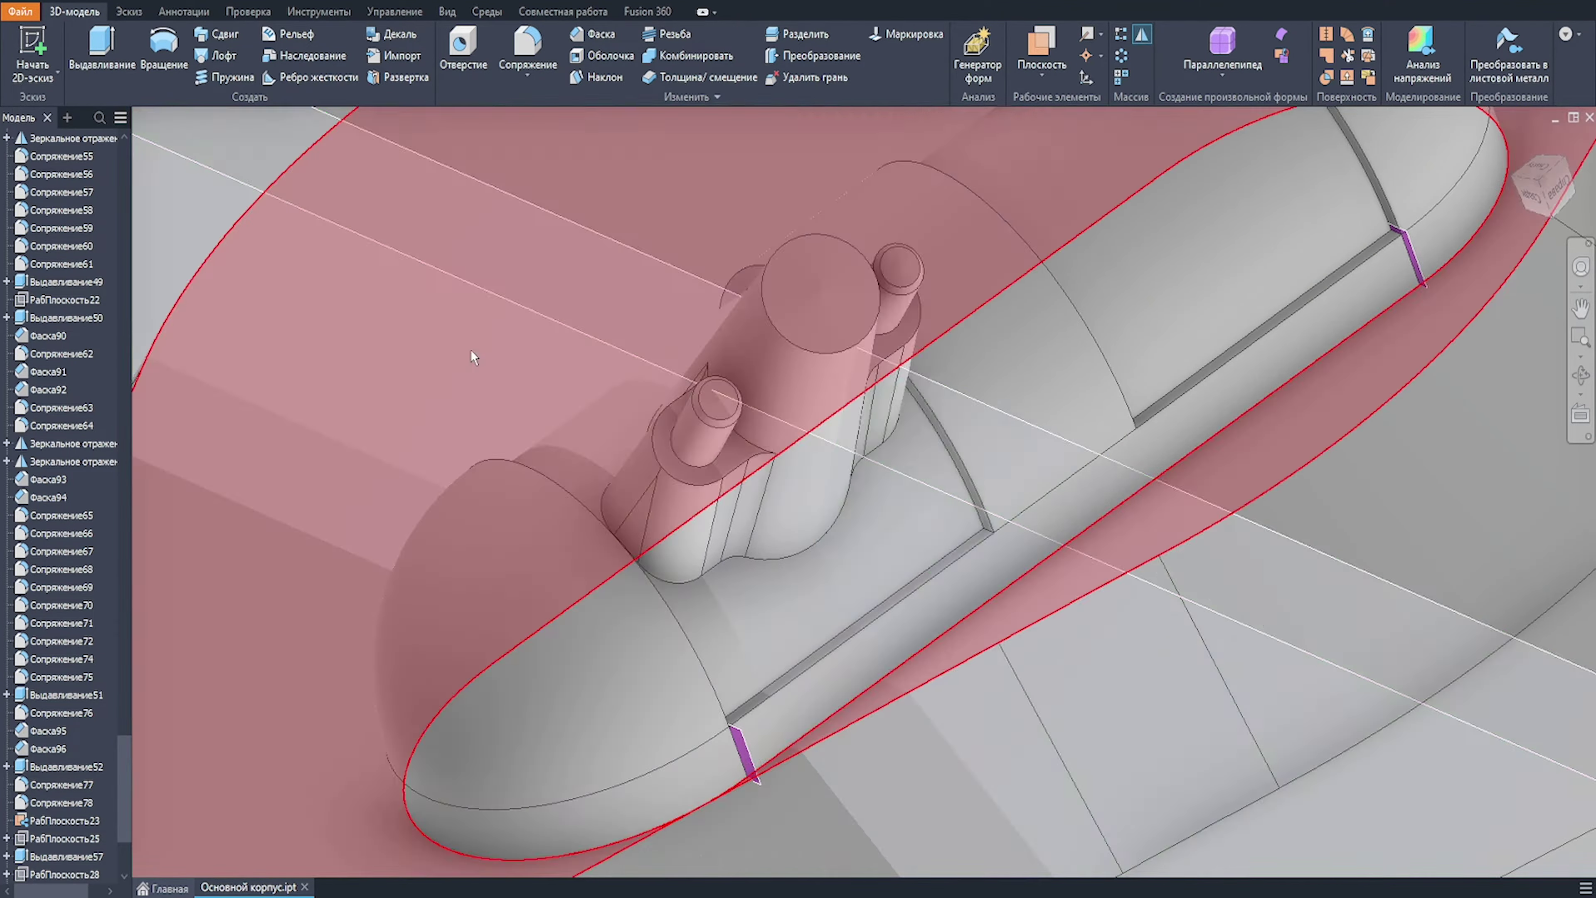
Step: Hide the two parallel work planes at the stub
scroll(470, 349, "down", 5)
middle_click_drag(470, 350, 642, 430)
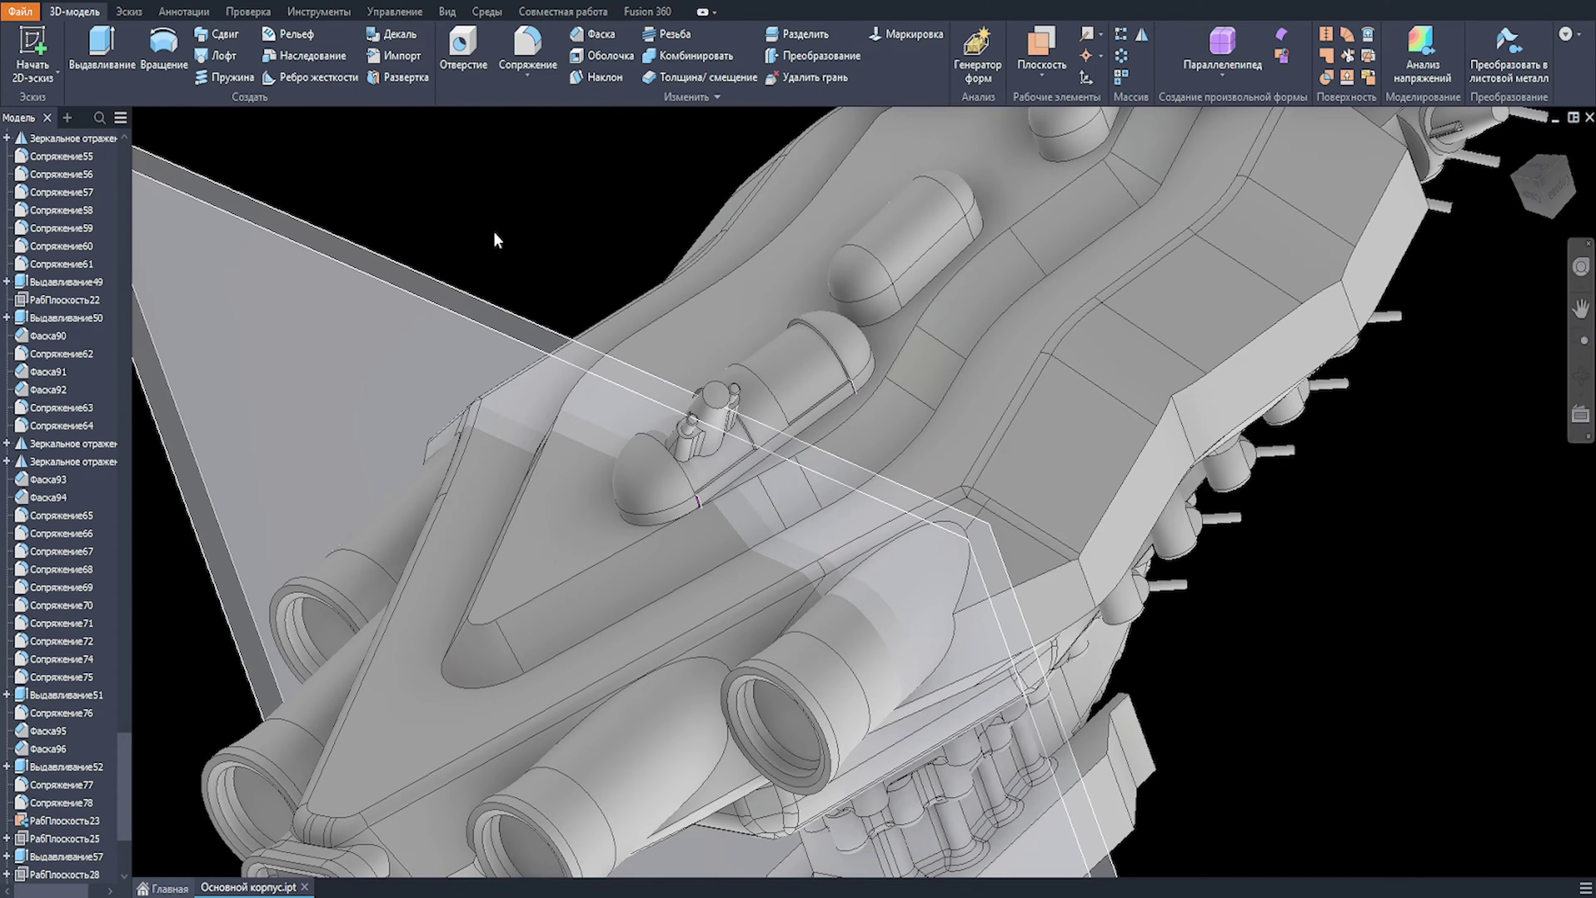
right_click(505, 336)
left_click(565, 309)
right_click(531, 318)
left_click(591, 292)
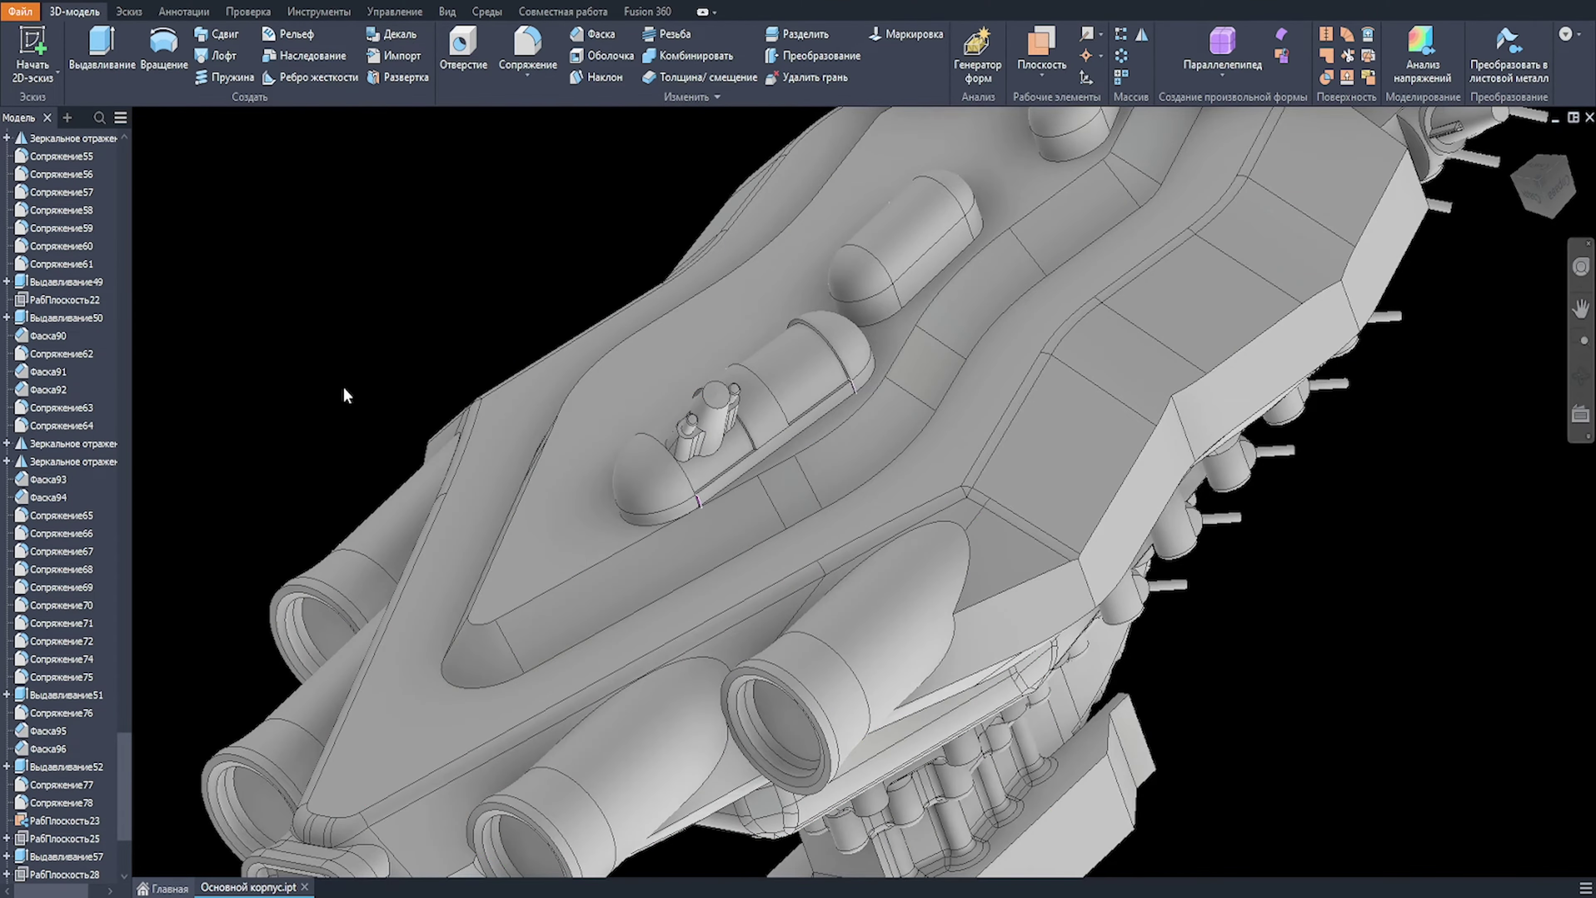
Step: Show work plane РабПлоскость25 and mirror the tapered stub, its filleted side blocks and both chamfered cylinders across it
scroll(67, 707, "down", 4)
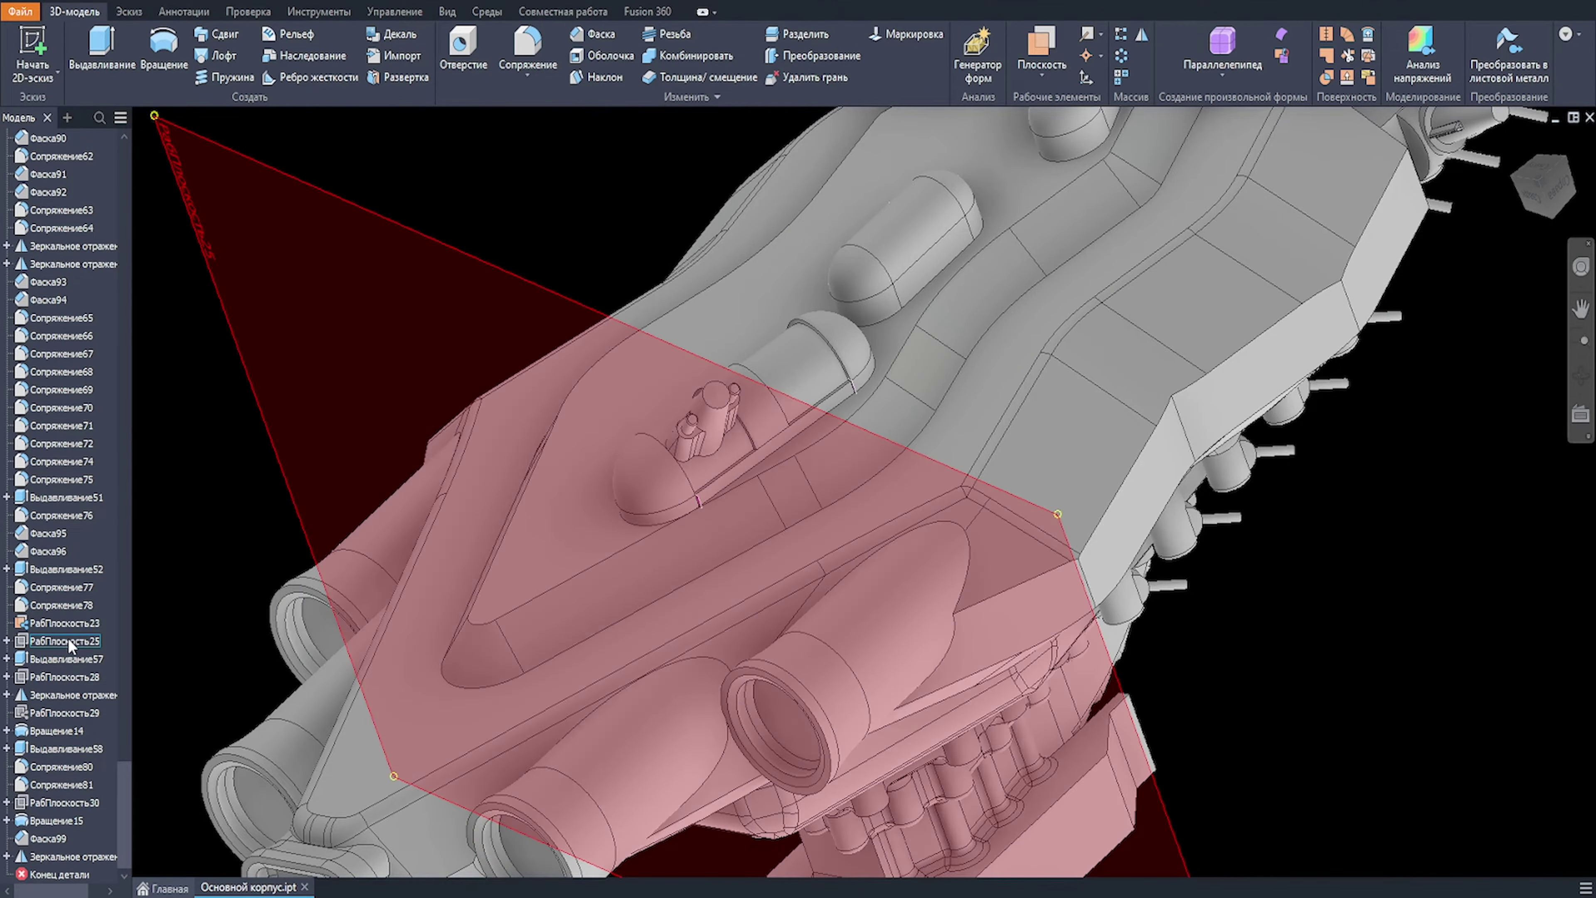
right_click(67, 638)
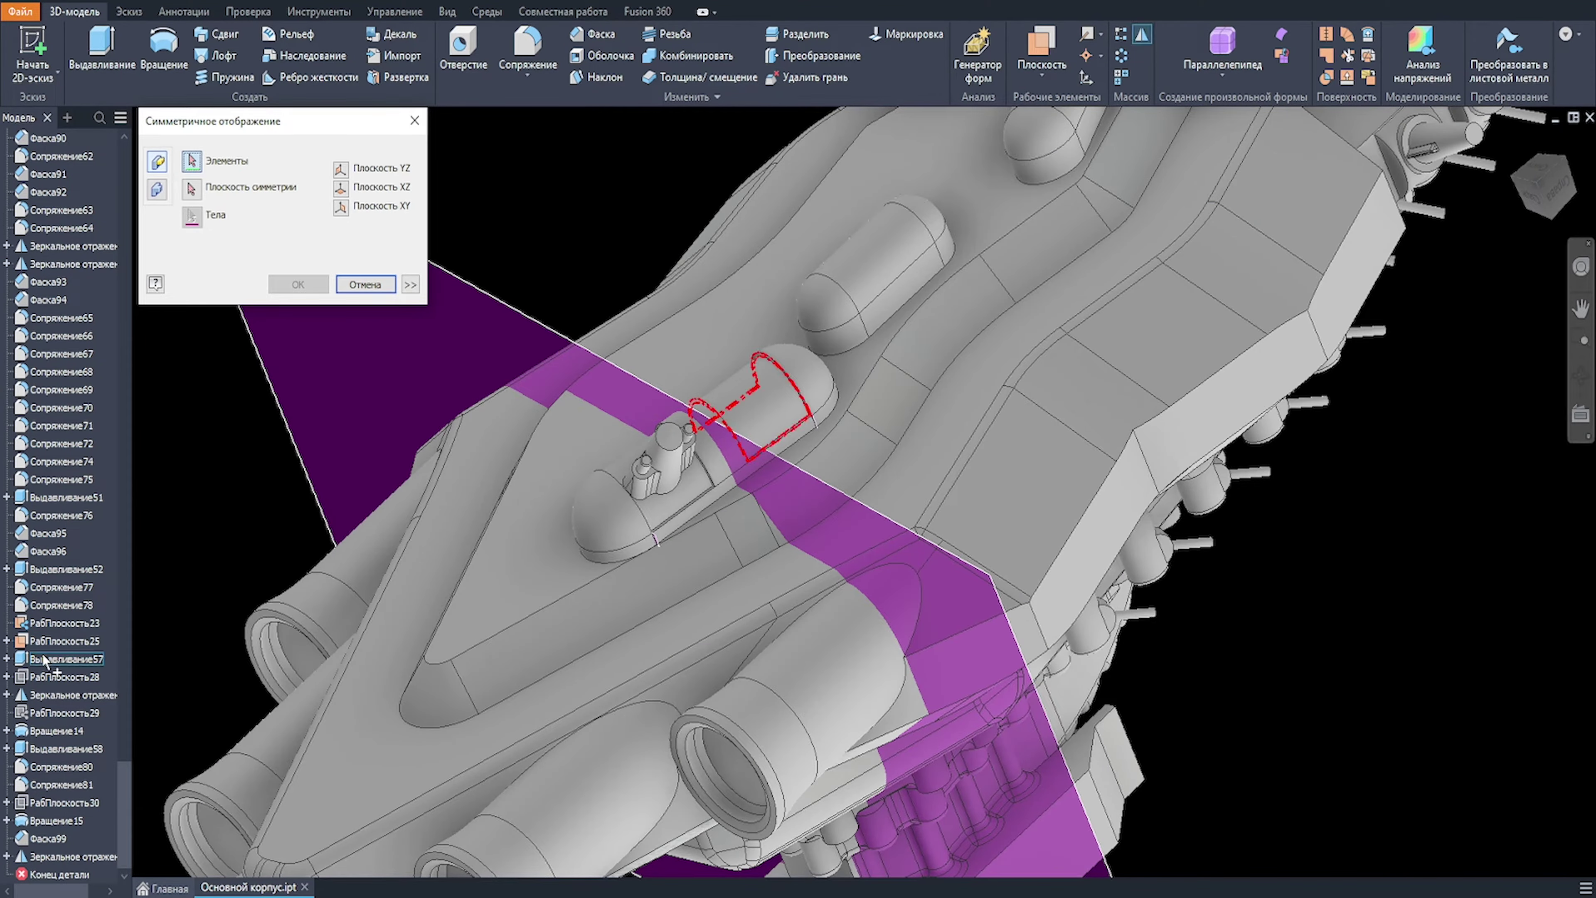
left_click(54, 731)
left_click(58, 749)
left_click(57, 767)
left_click(56, 785)
left_click(53, 820)
left_click(50, 839)
left_click(53, 856)
left_click(192, 189)
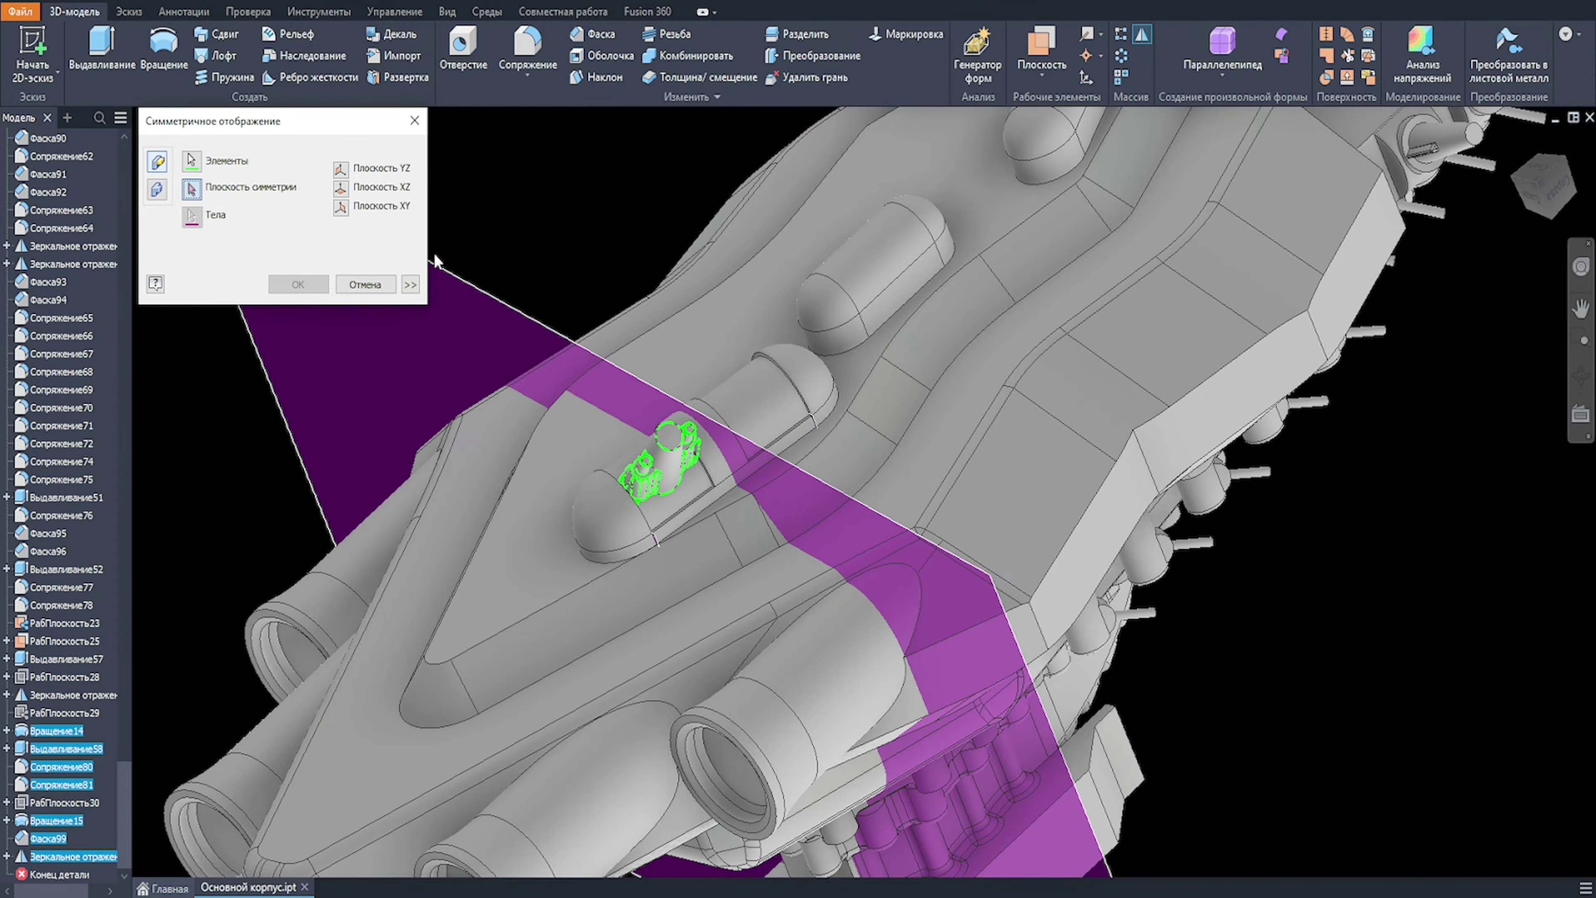
left_click(437, 261)
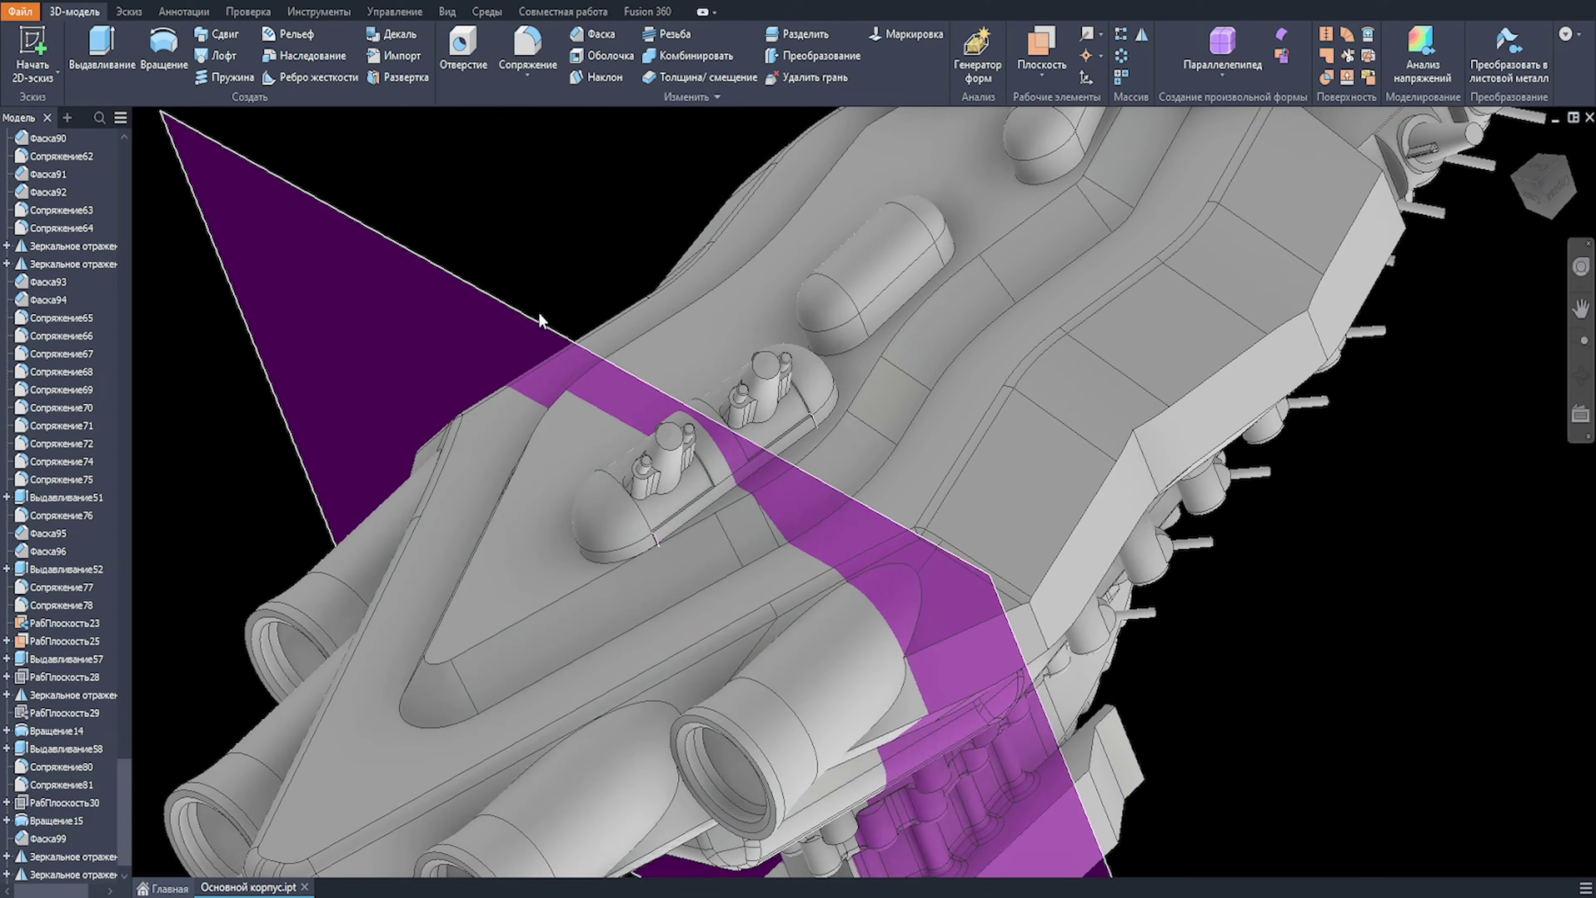
Step: Change the model view's lighting style to the default IBL (IBL по умолчанию)
scroll(547, 328, "down", 5)
middle_click_drag(596, 606, 1039, 569, "shift")
scroll(1040, 569, "up", 4)
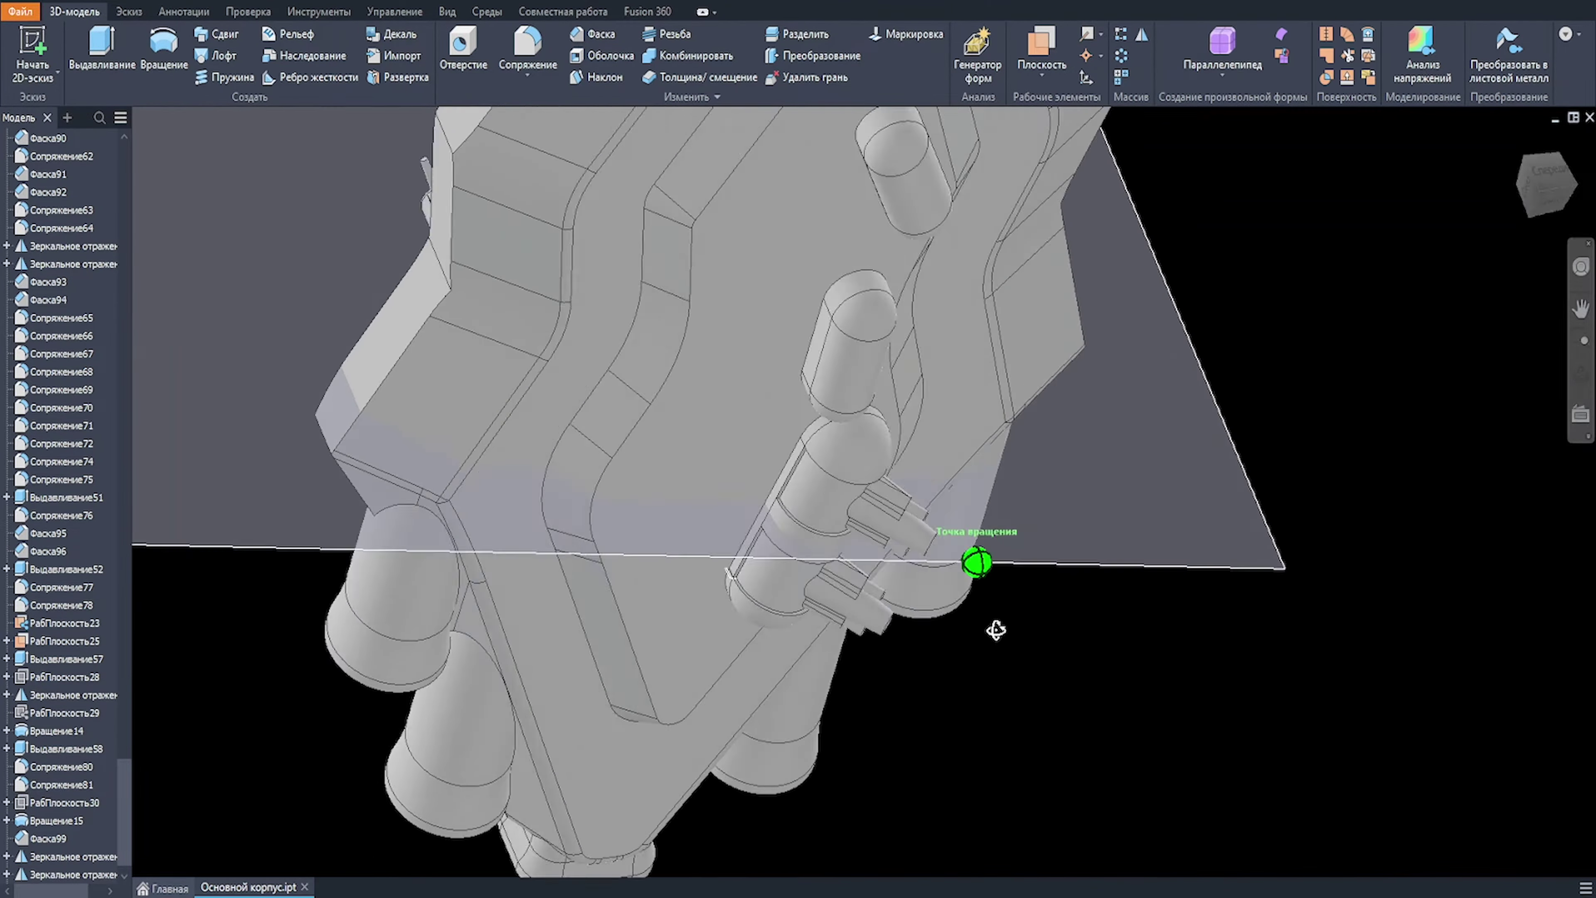
left_click(447, 12)
left_click(723, 55)
left_click(682, 76)
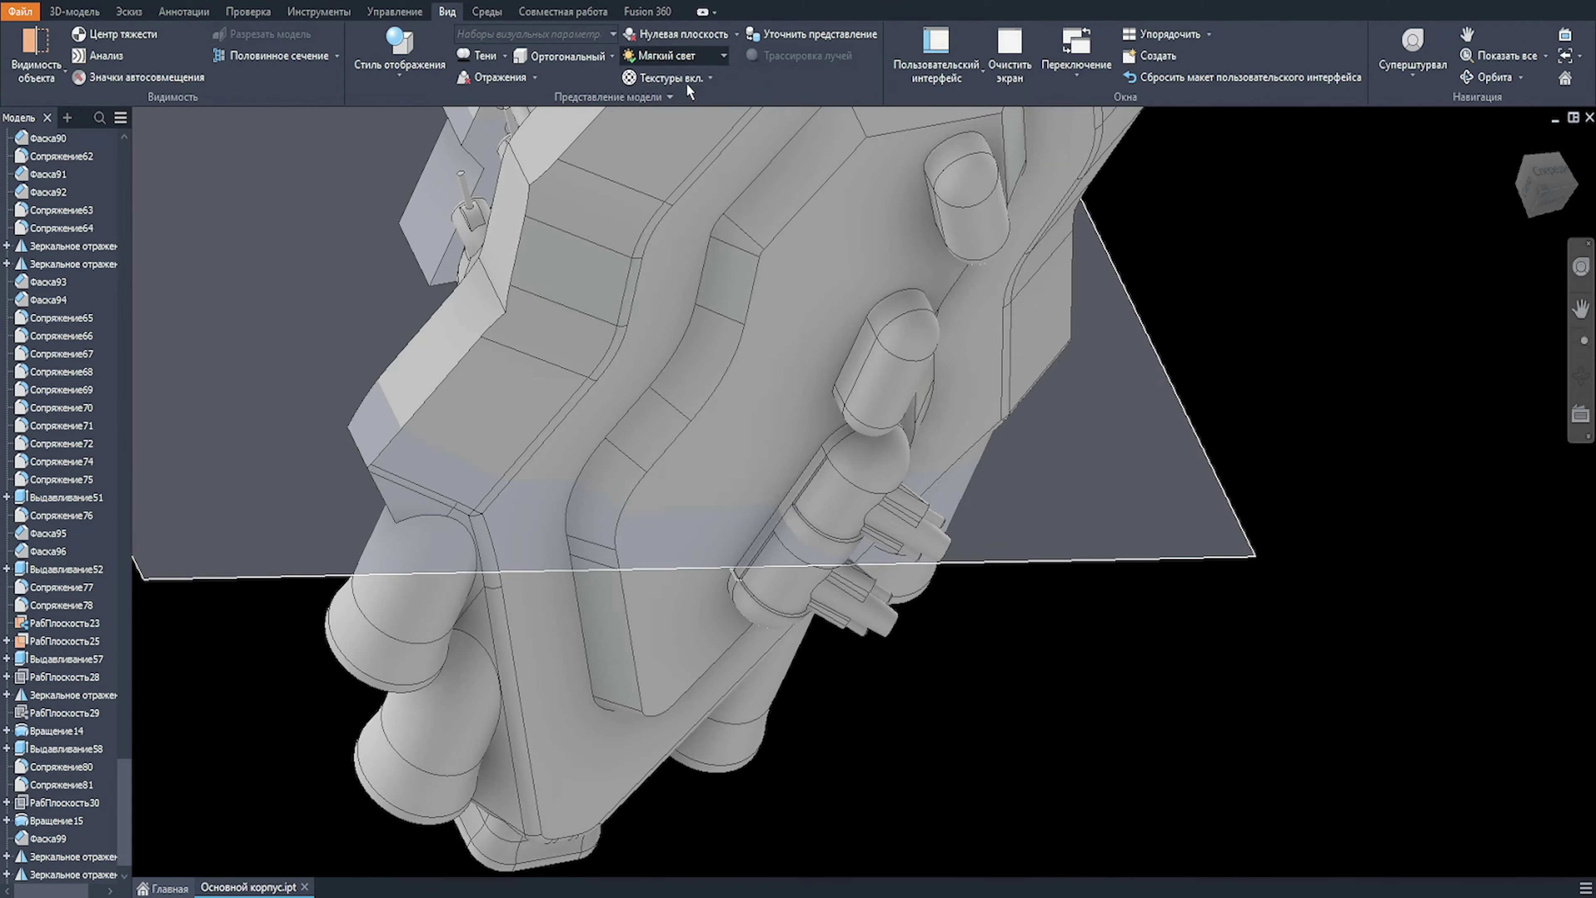
Step: Hide the work plane used to mirror the stub group
mouse_move(993, 561)
middle_mouse_down("shift")
mouse_move(976, 606)
mouse_move(1008, 568)
mouse_move(979, 549)
middle_mouse_up("shift")
right_click(994, 556)
left_click(1043, 581)
middle_click_drag(852, 510, 874, 378, "shift")
middle_click_drag(980, 342, 735, 403)
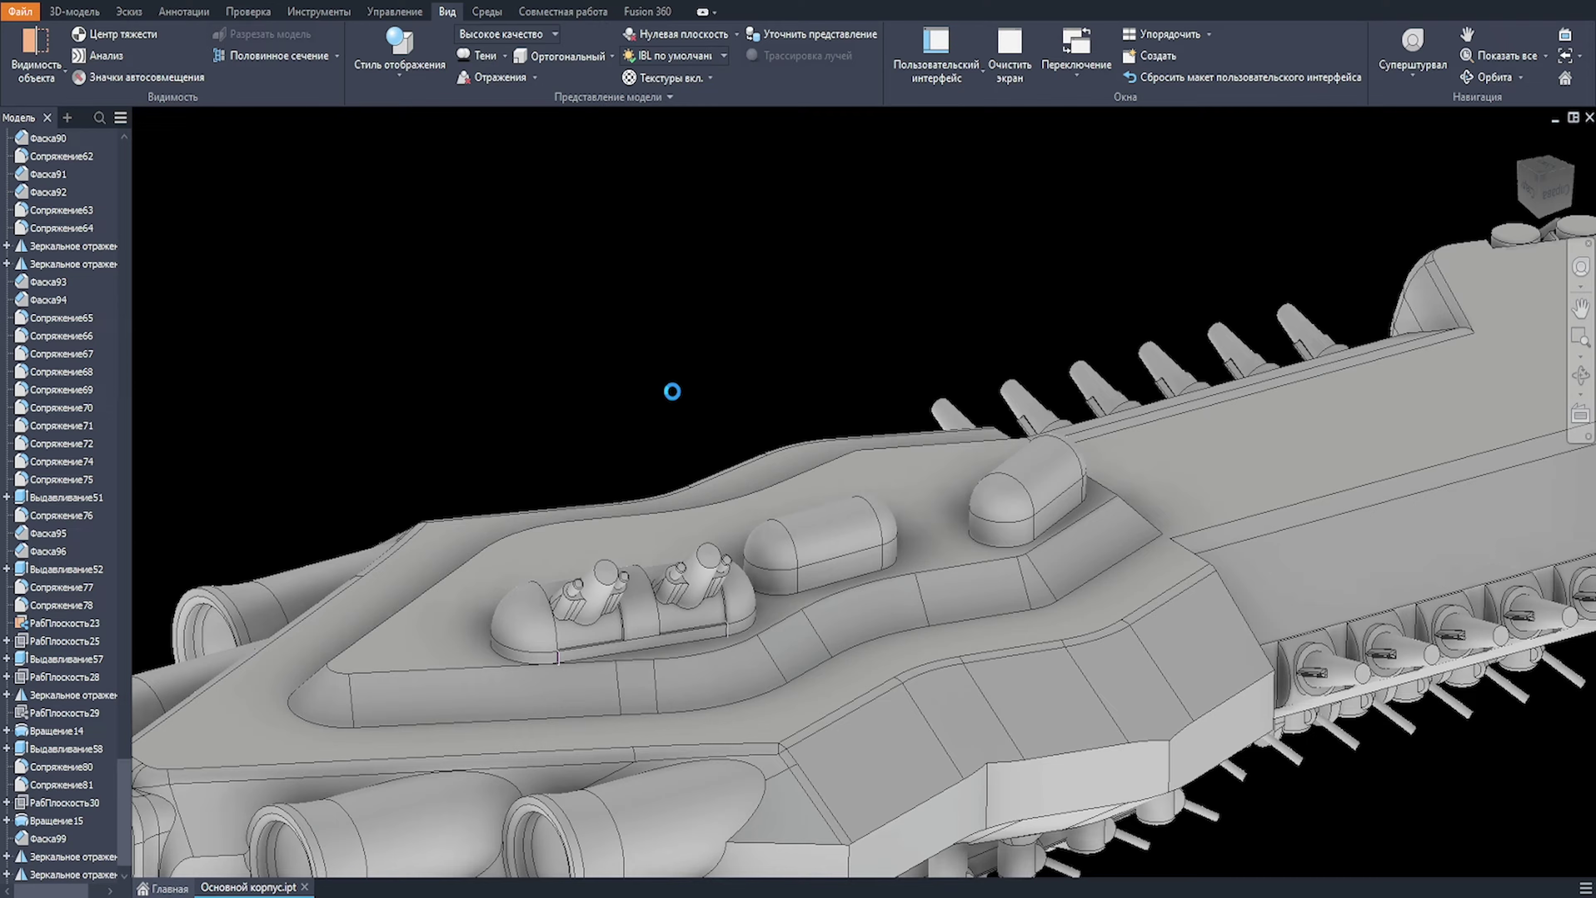
scroll(732, 416, "up", 3)
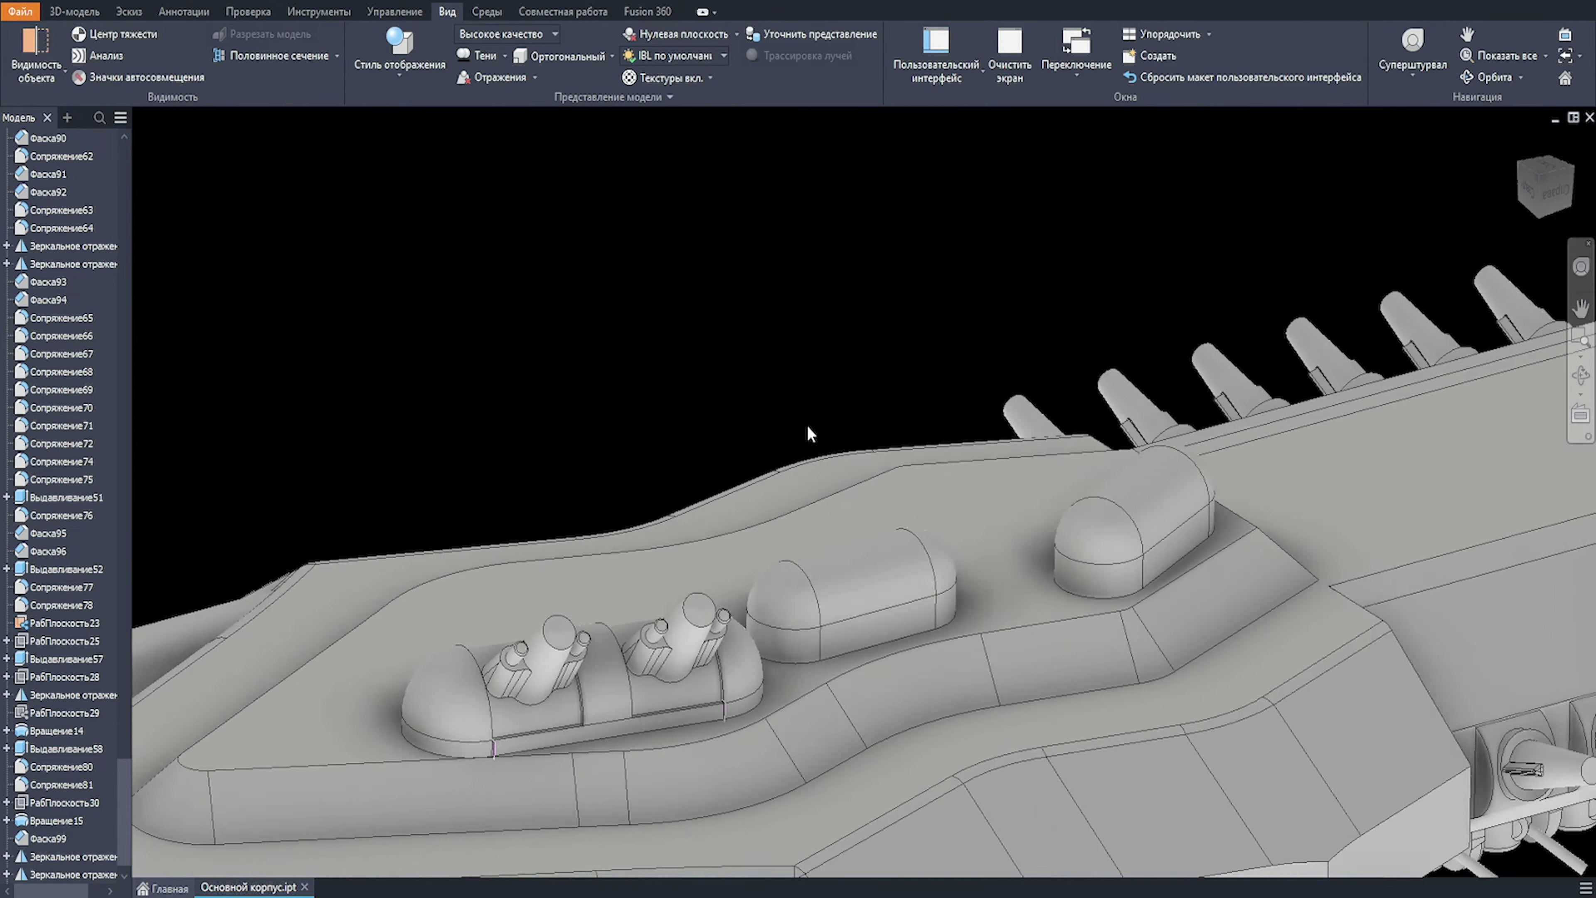
Step: Cut a 50 mm deep recess into the curved top face of the middle rounded housing with Thicken/Offset
middle_click_drag(808, 431, 691, 369)
left_click(74, 12)
left_click(700, 77)
left_click(759, 516)
scroll(666, 428, "up", 1)
left_click(245, 338)
left_click(267, 431)
type("50")
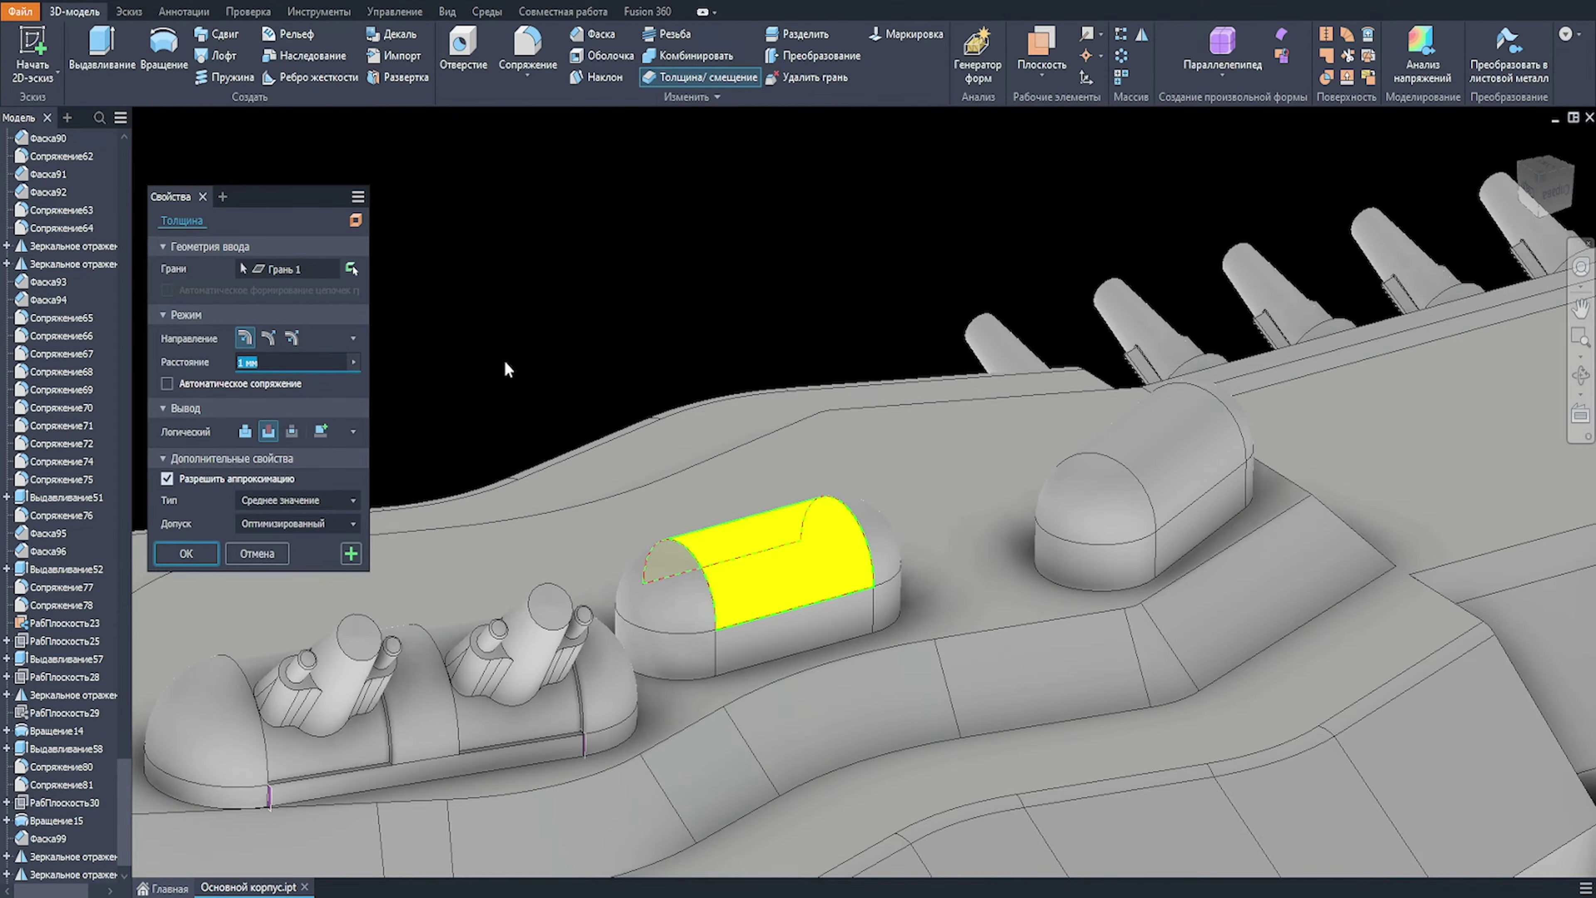
scroll(503, 359, "up", 1)
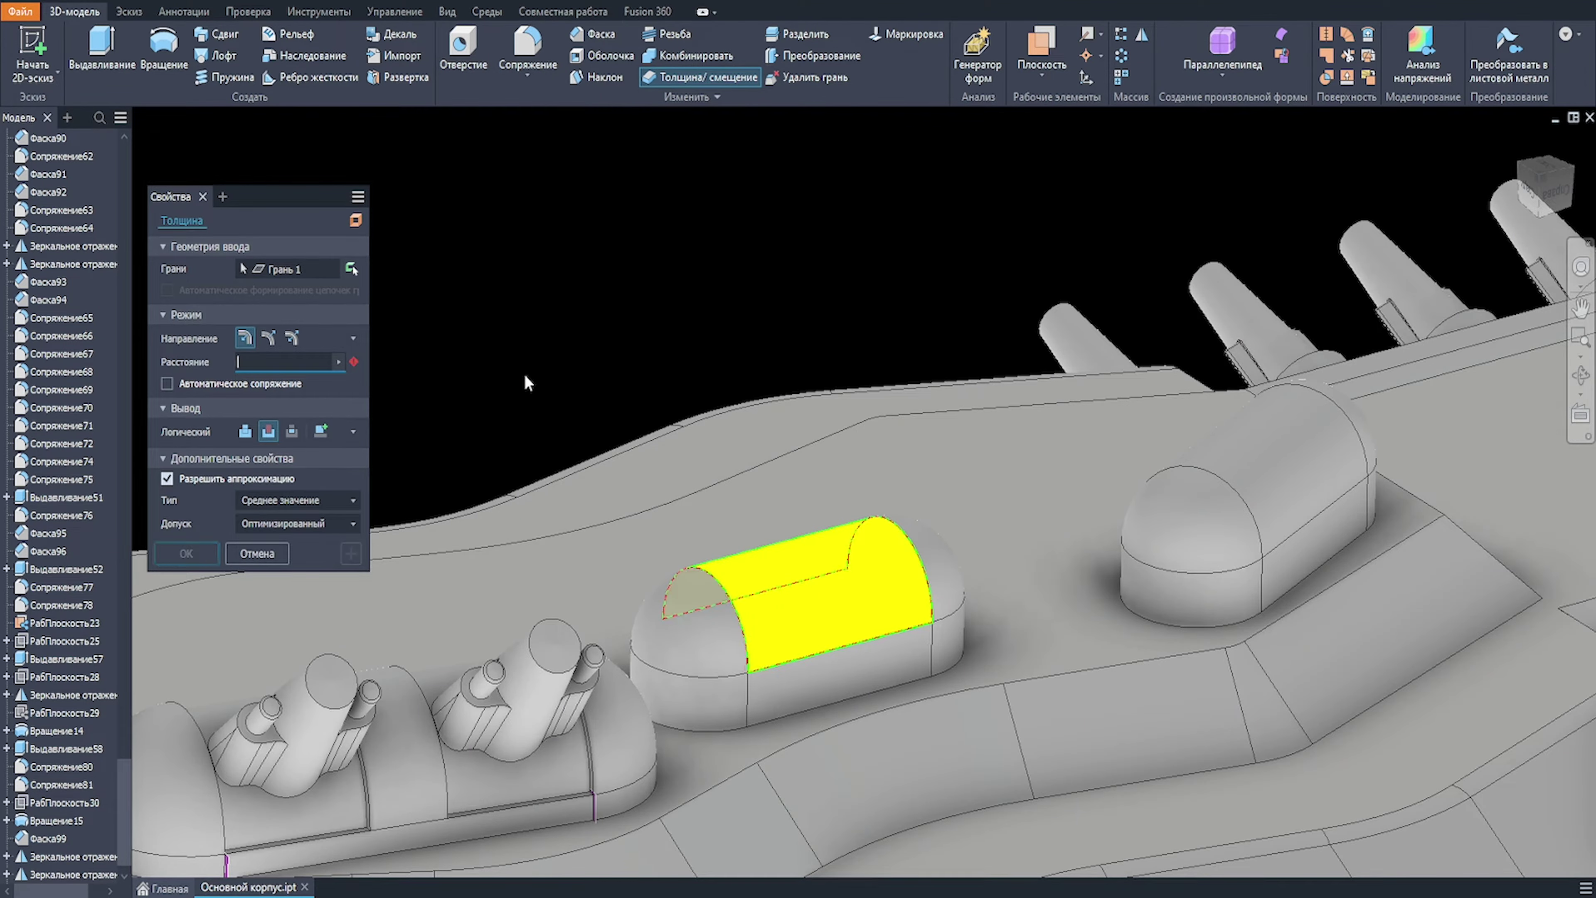
key("Return")
Step: Create a work plane midway between the two end faces of the recess on the middle housing
left_click(1035, 53)
scroll(925, 540, "up", 3)
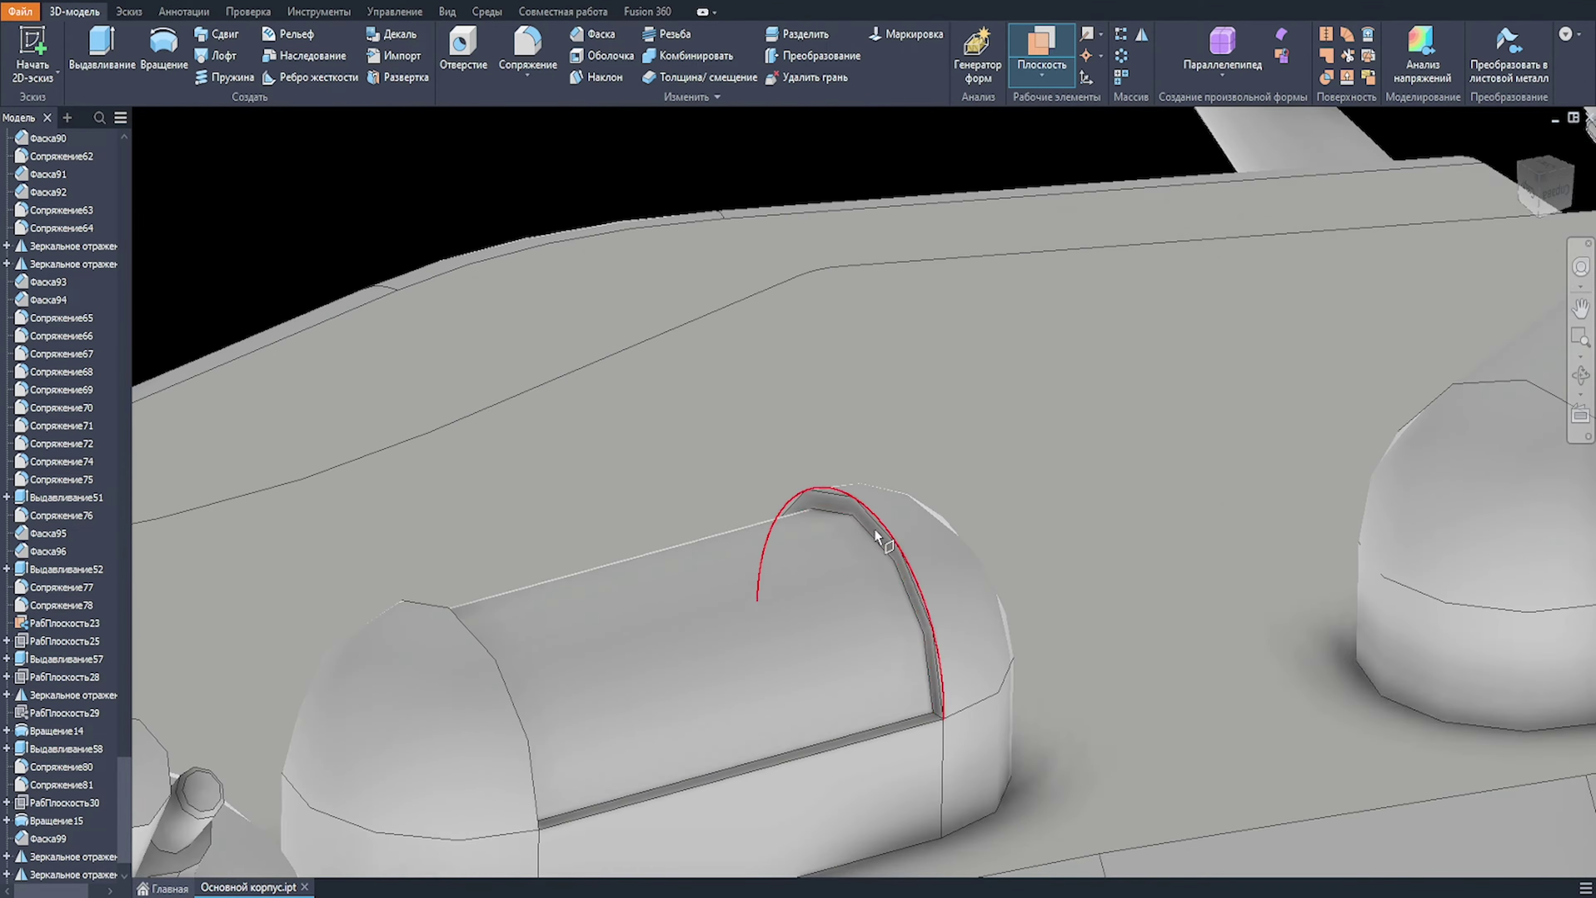
left_click(879, 536)
mouse_move(816, 566)
middle_mouse_down("shift")
mouse_move(516, 679)
mouse_move(775, 513)
mouse_move(958, 464)
middle_mouse_up("shift")
left_click(721, 523)
scroll(774, 510, "down", 5)
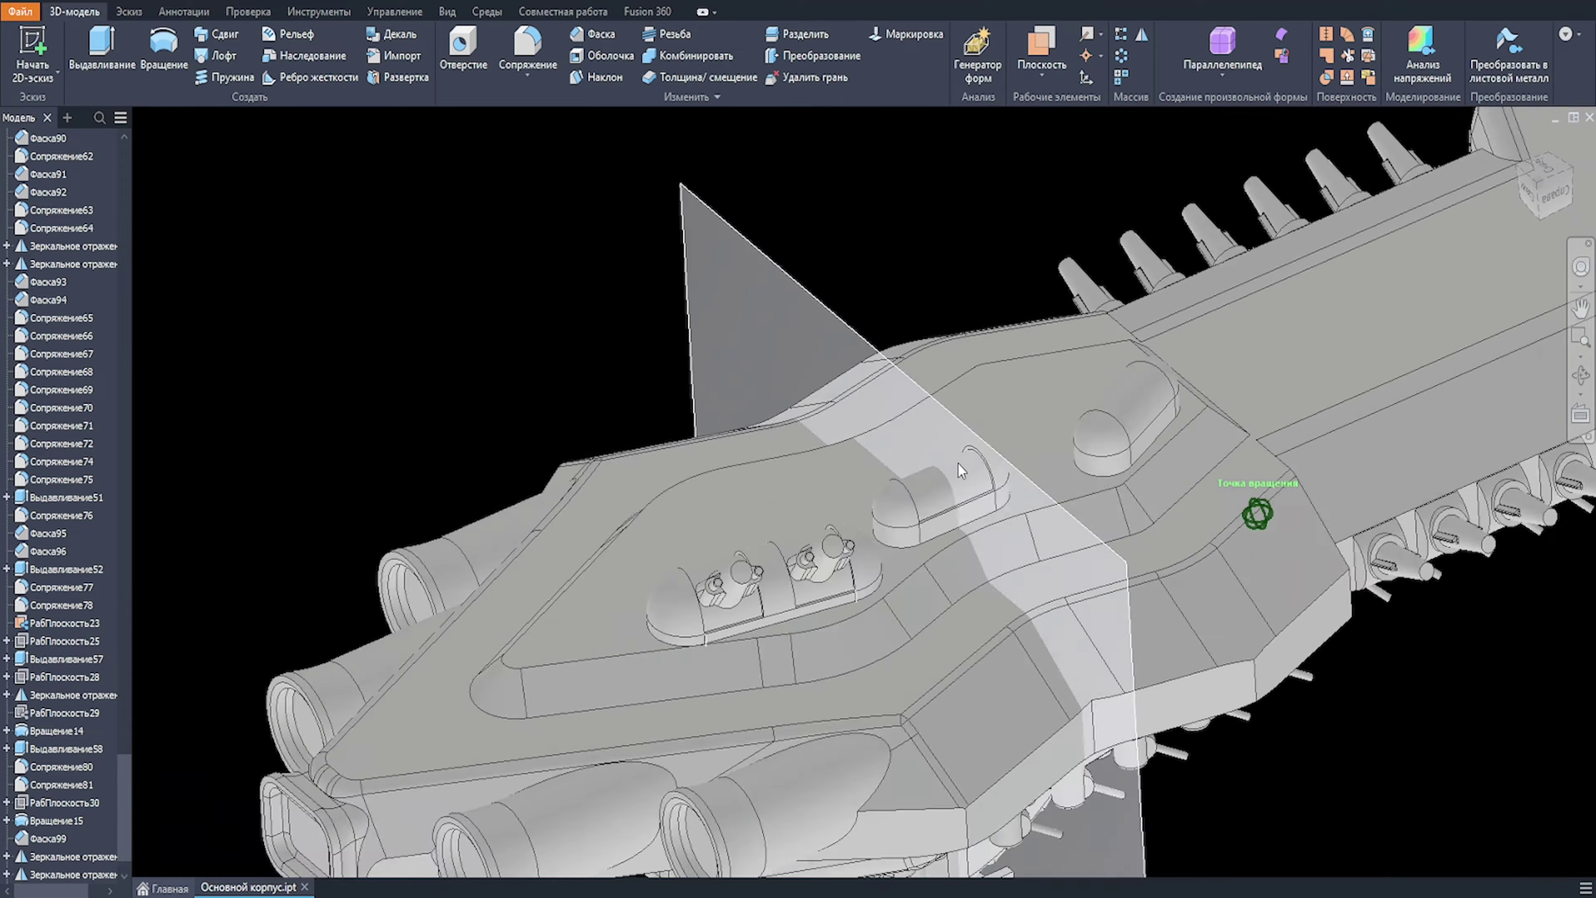
Step: Sketch a closed, slanted four-sided profile on the midplane, rising out of the middle housing, with a base edge about 933 mm long
scroll(958, 463, "up", 2)
left_click(670, 378)
left_click(704, 366)
key("F7")
scroll(966, 323, "up", 2)
scroll(1026, 339, "up", 3)
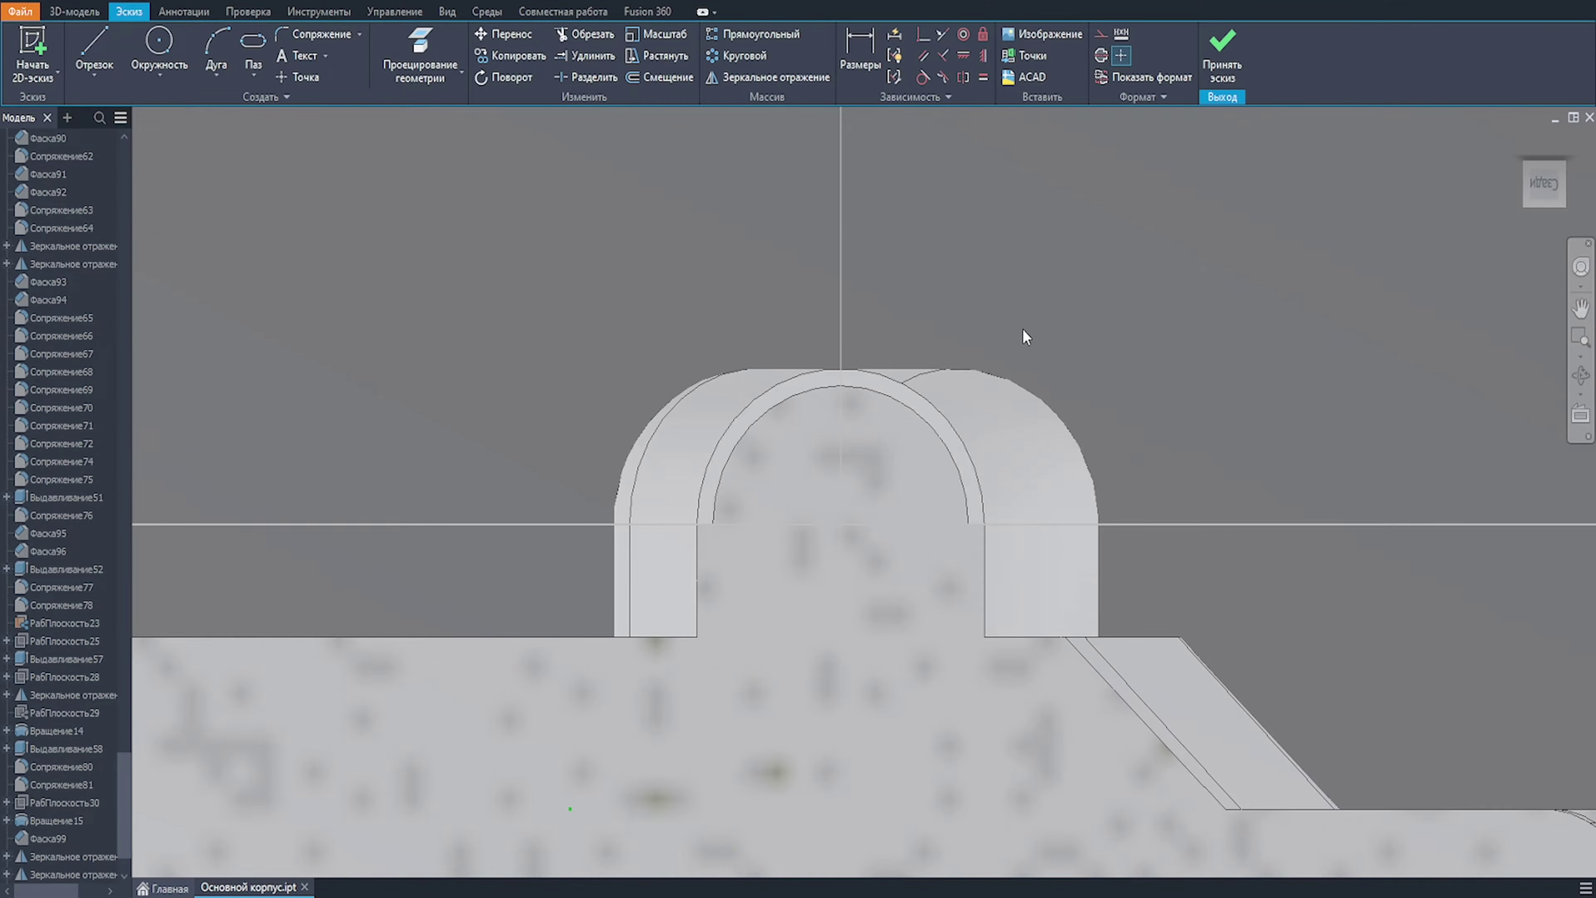
key("l")
left_click(790, 438)
left_click(1013, 206)
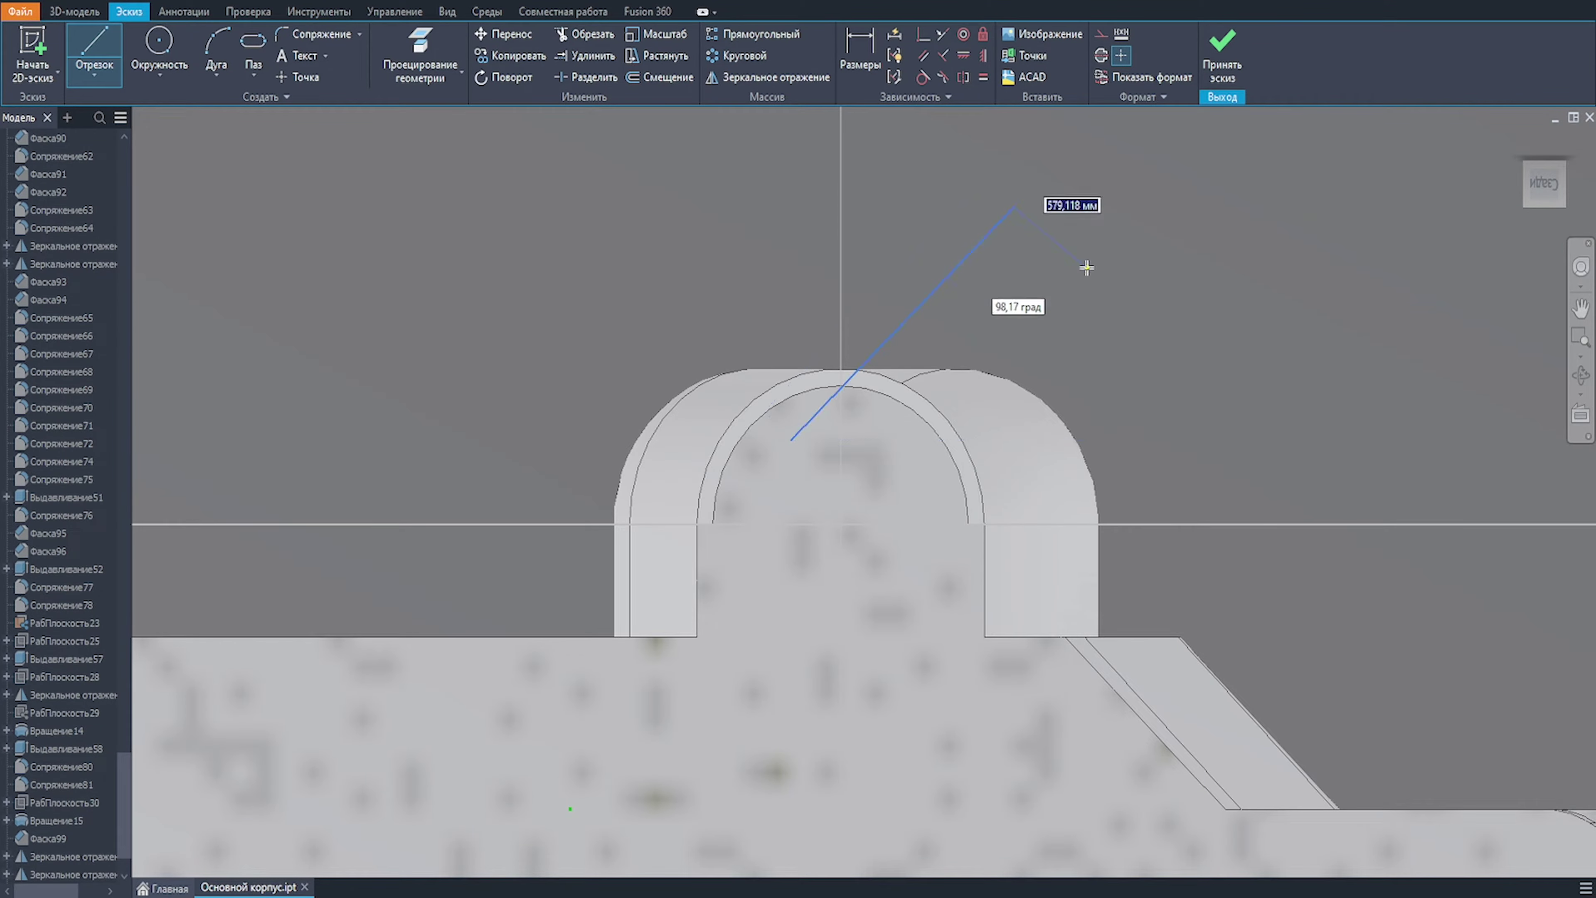
left_click(1117, 296)
left_click(918, 524)
key("Escape")
key("l")
left_click(791, 438)
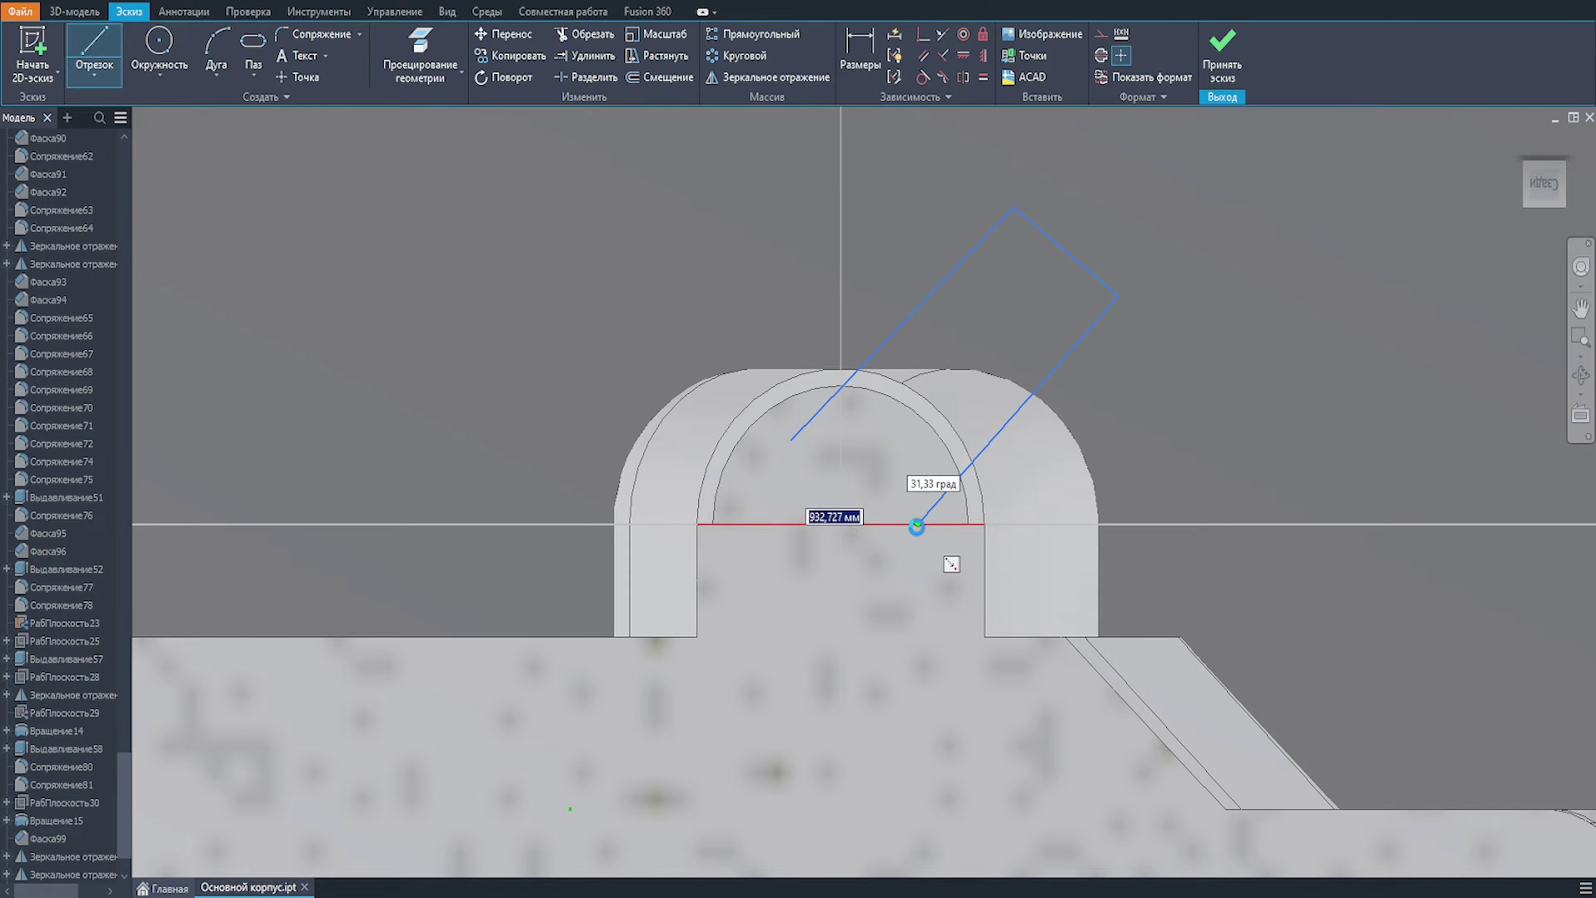
left_click(918, 524)
key("Escape")
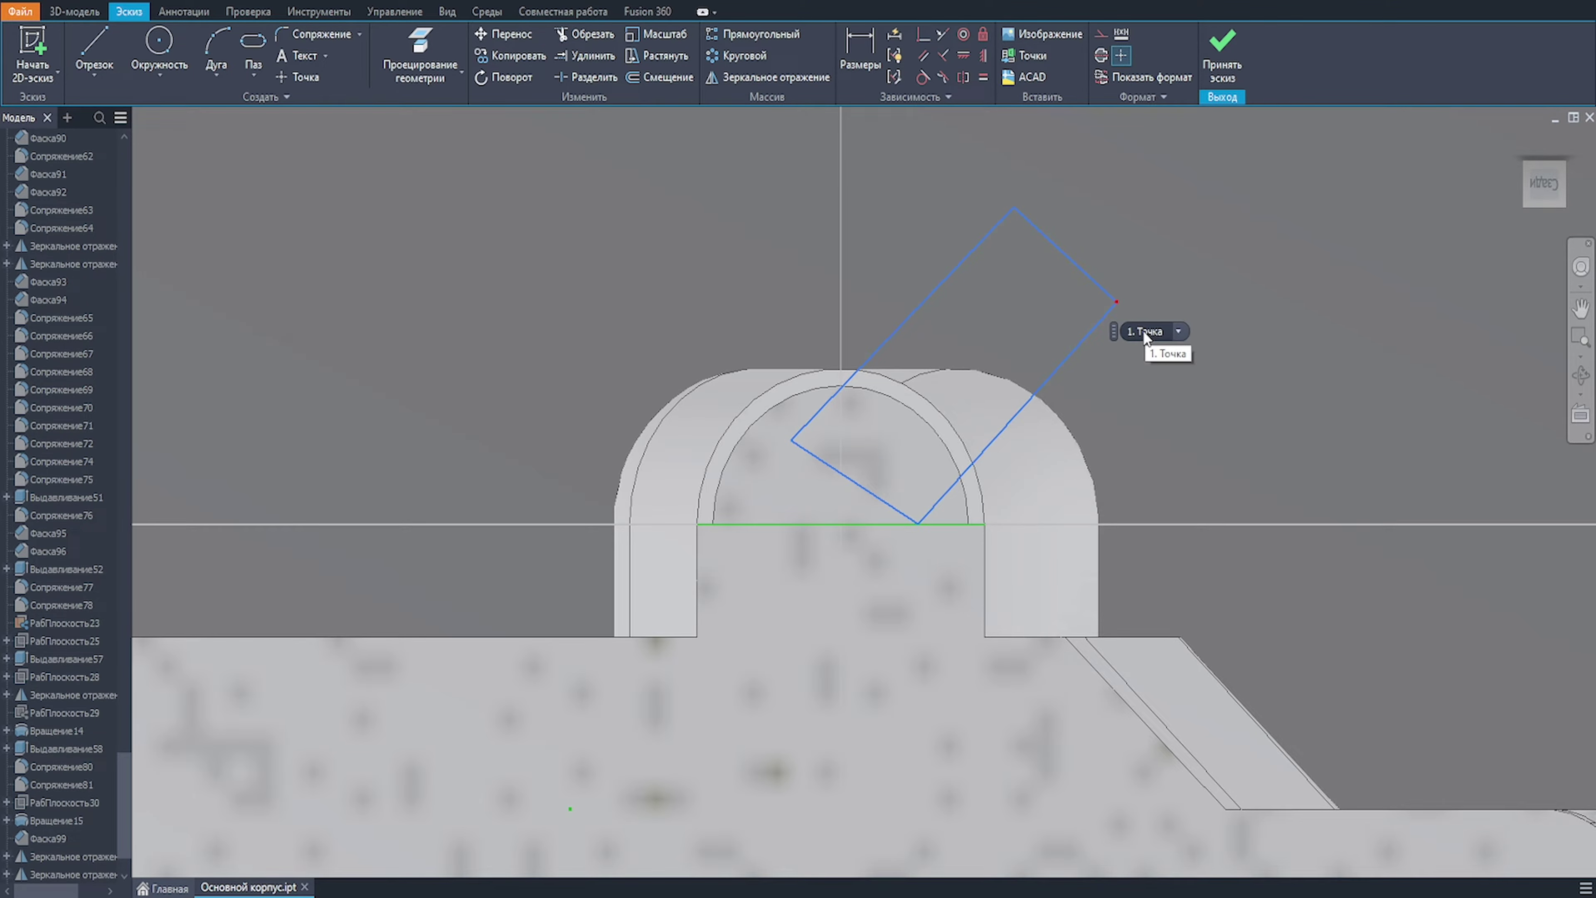
Step: Extrude the slanted four-sided profile symmetrically about the midplane by 2100 mm, joining it to the middle housing
key("e")
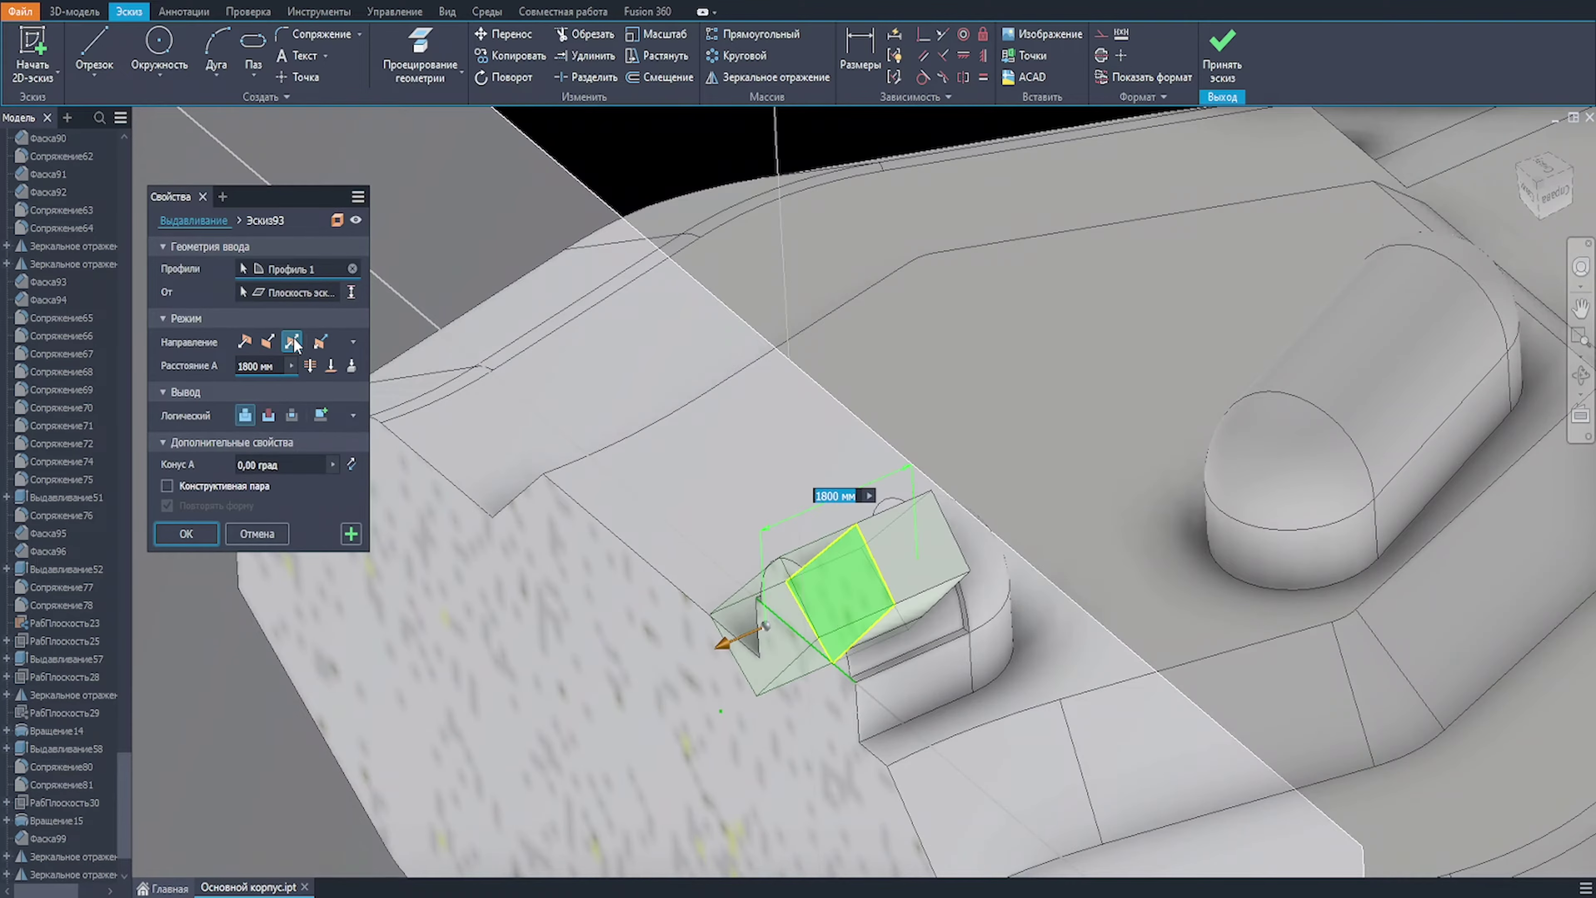
middle_click_drag(817, 597, 908, 413, "shift")
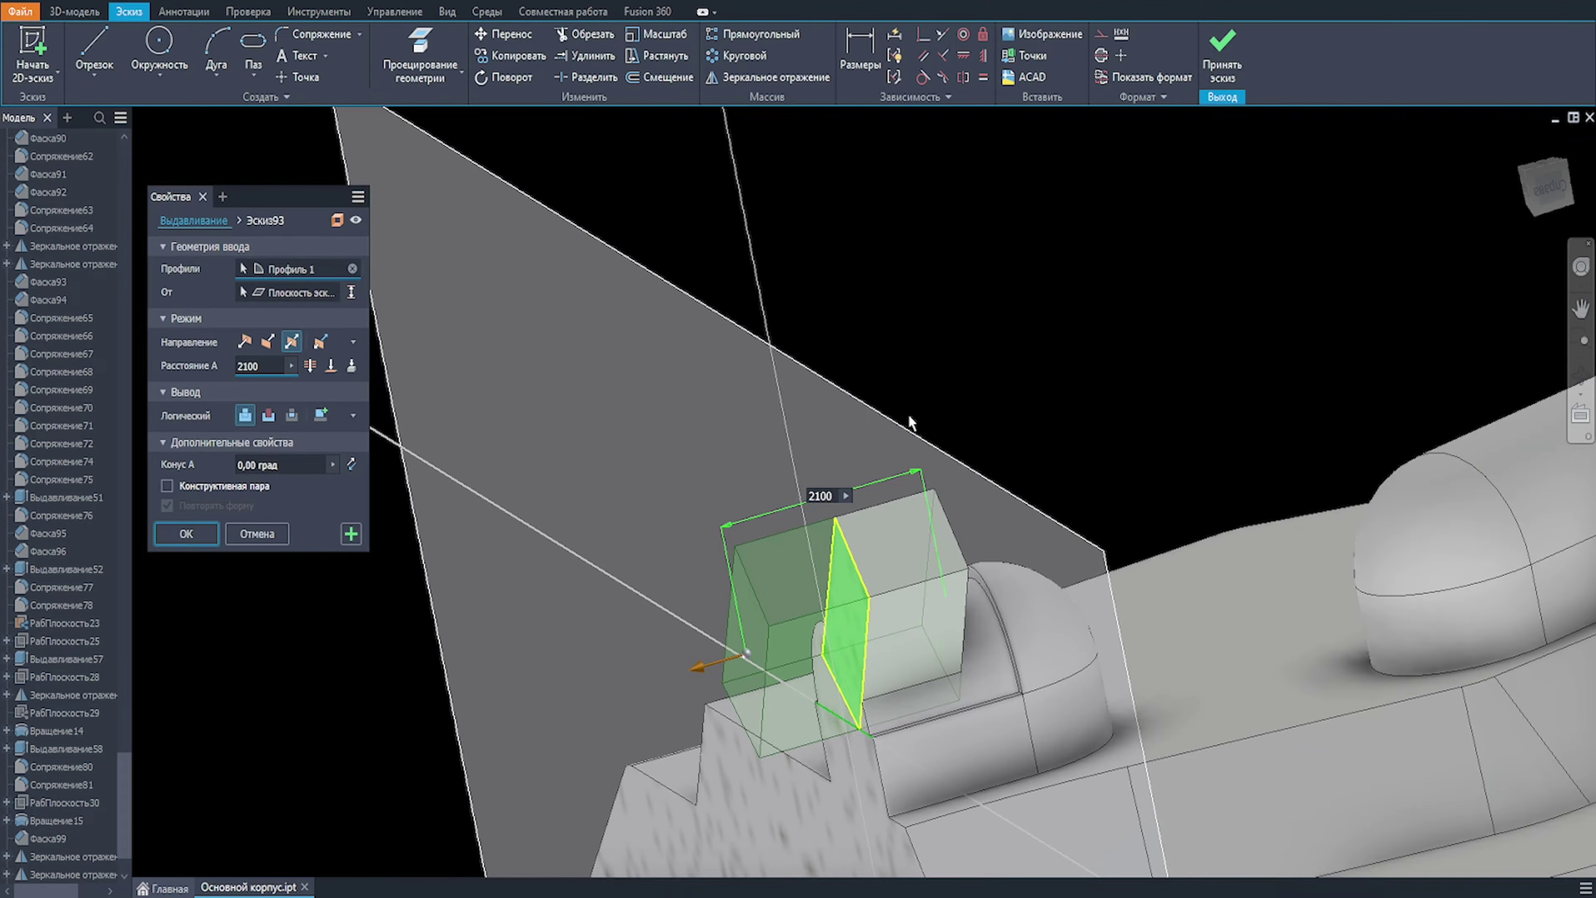
left_click(189, 533)
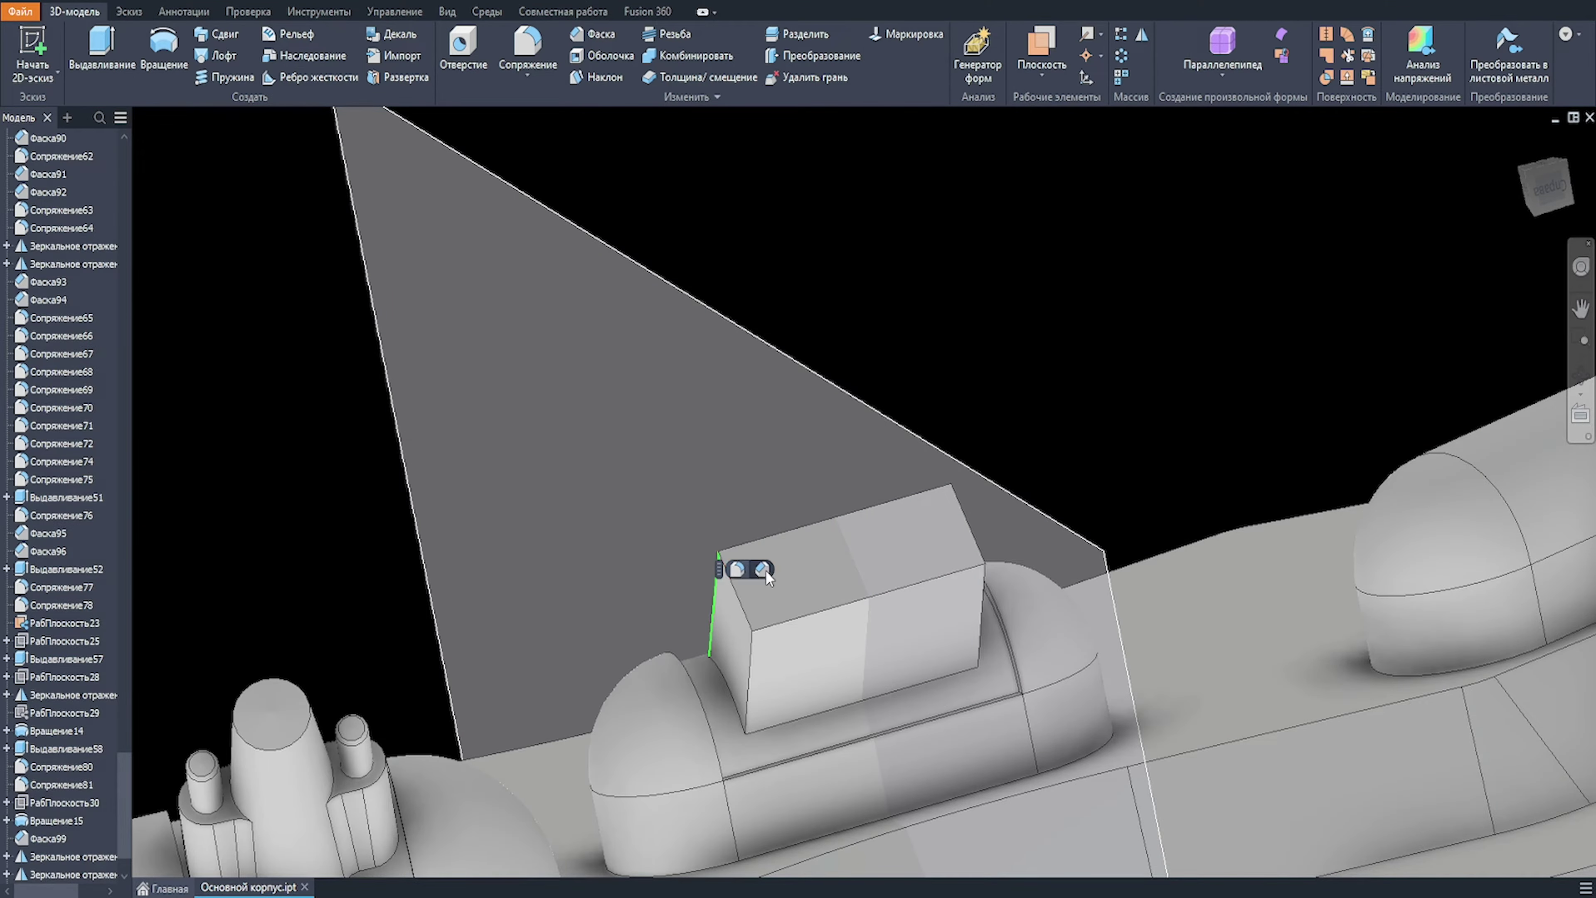
Step: Chamfer the four slanted corner edges of the new block by 300 mm
left_click(763, 569)
left_click(754, 663)
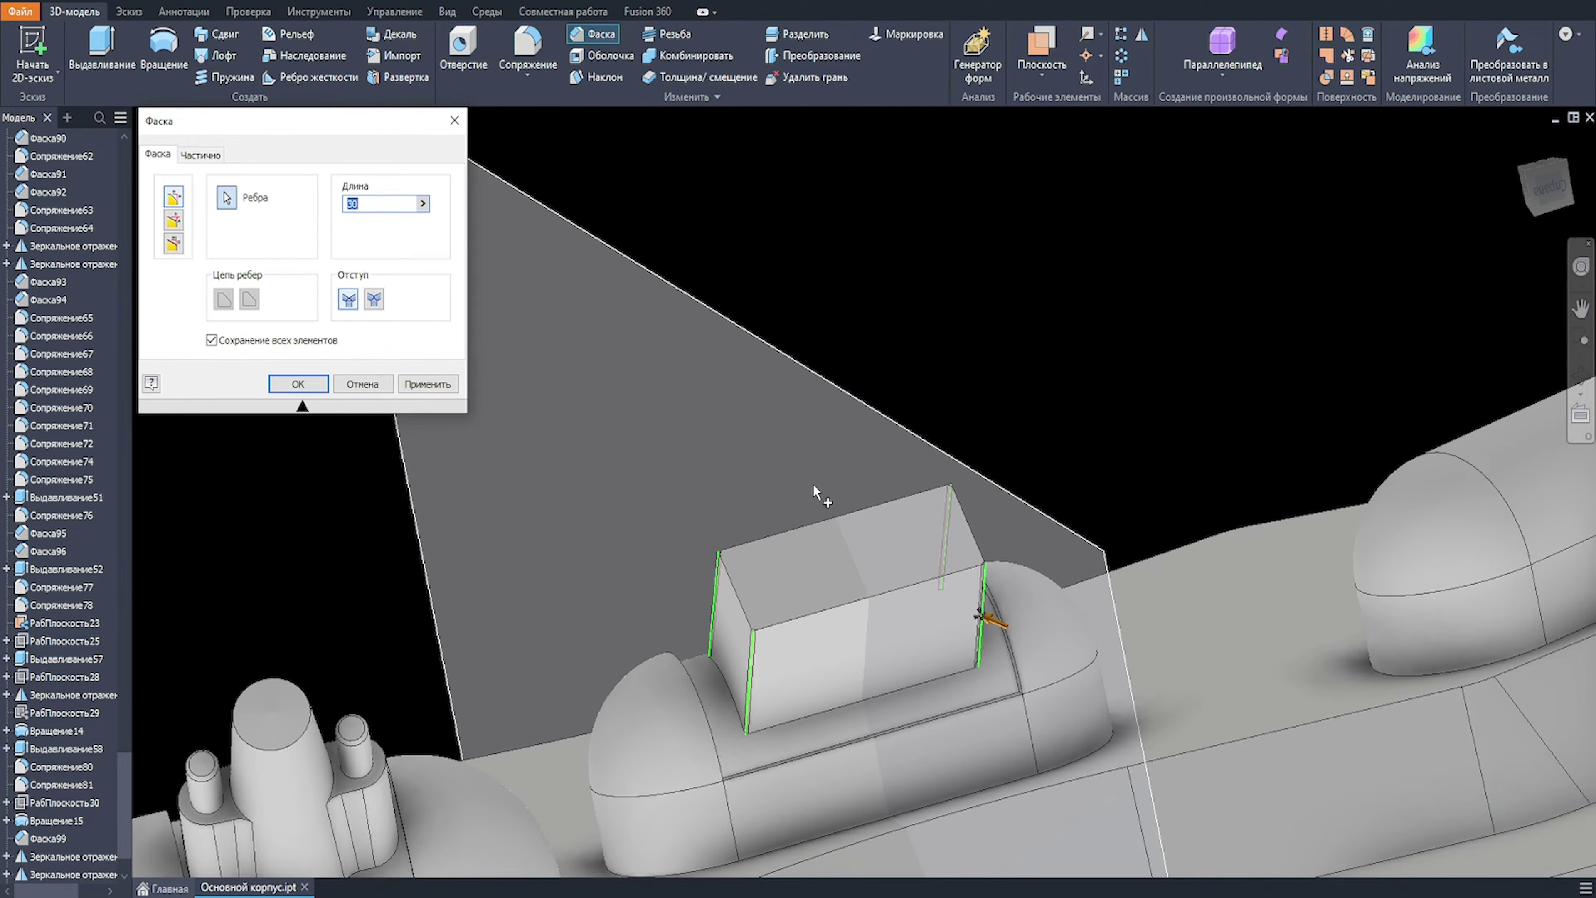
scroll(809, 485, "up", 2)
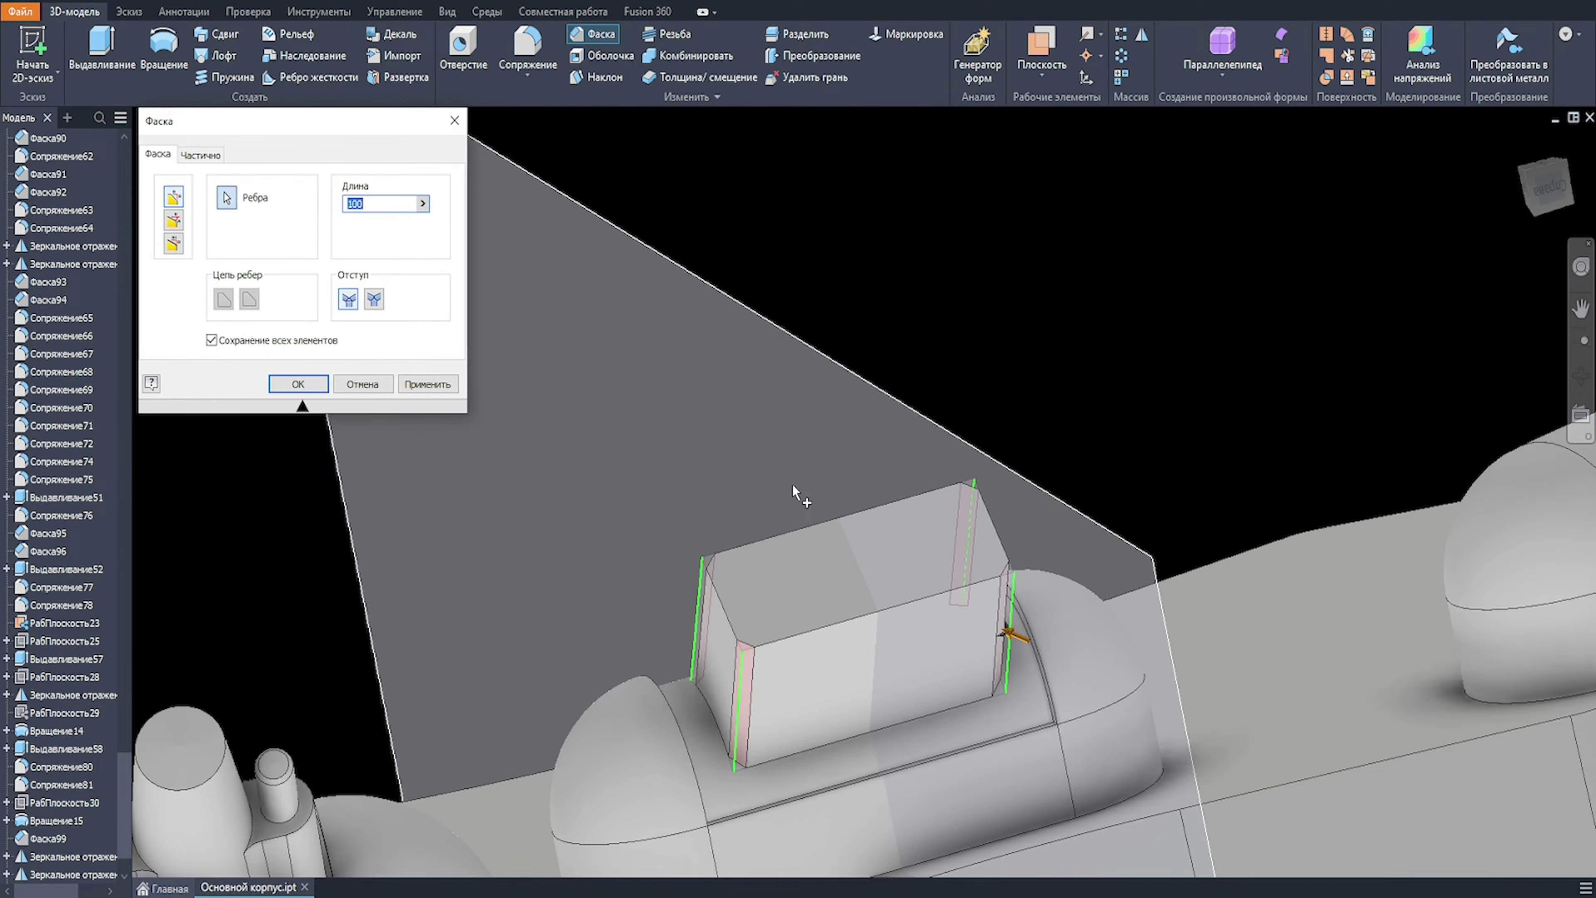
scroll(790, 494, "down", 1)
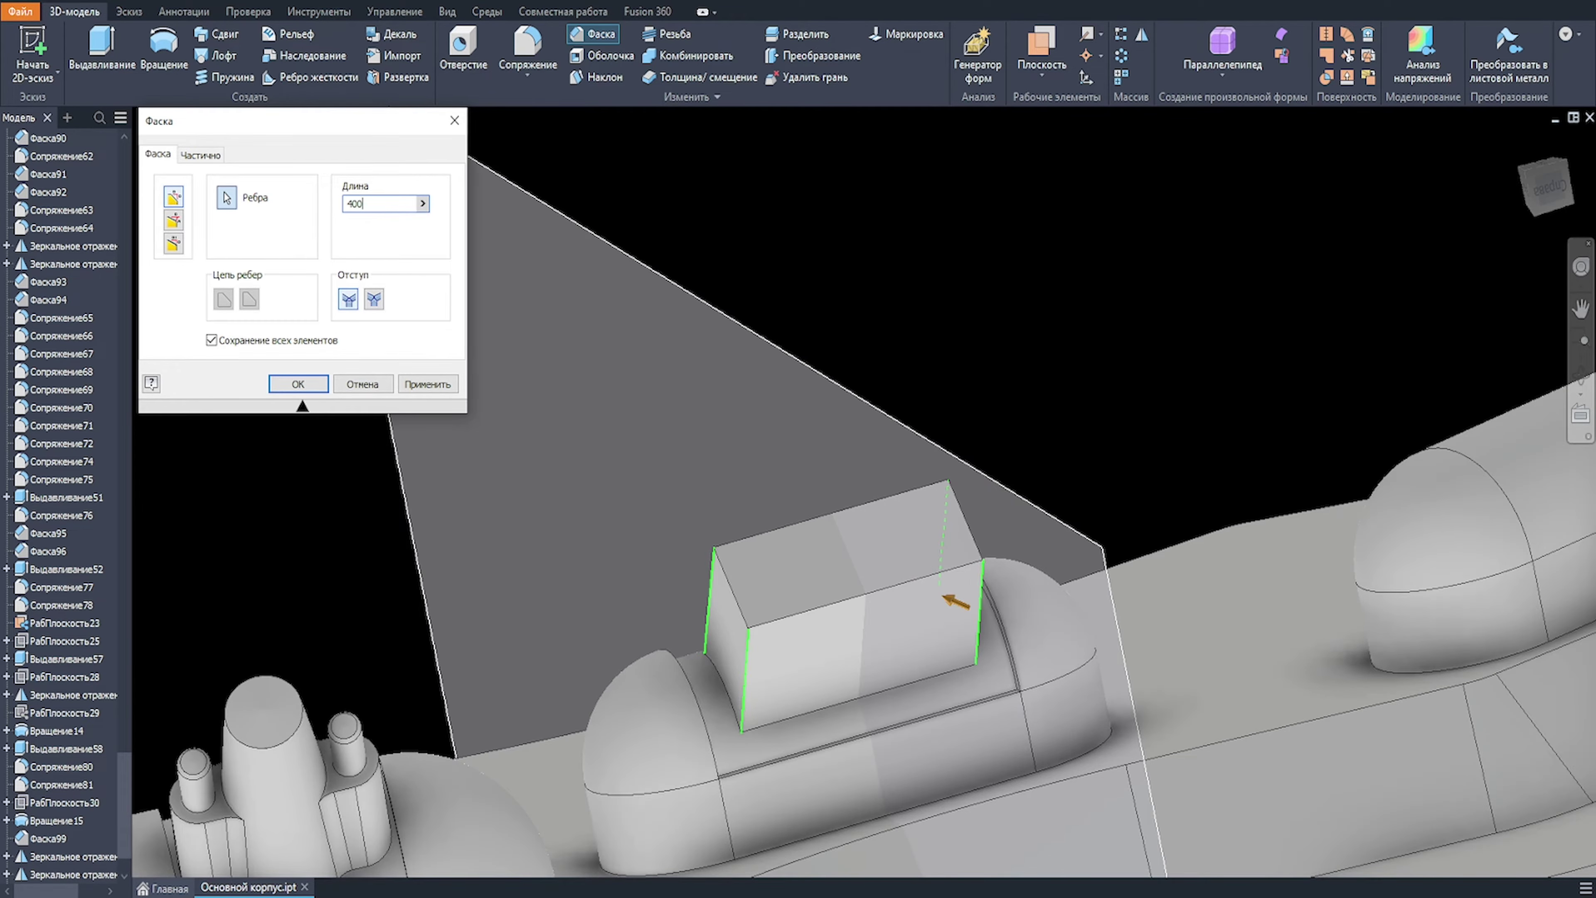
scroll(785, 499, "up", 2)
middle_click_drag(841, 500, 804, 496, "shift")
type("3")
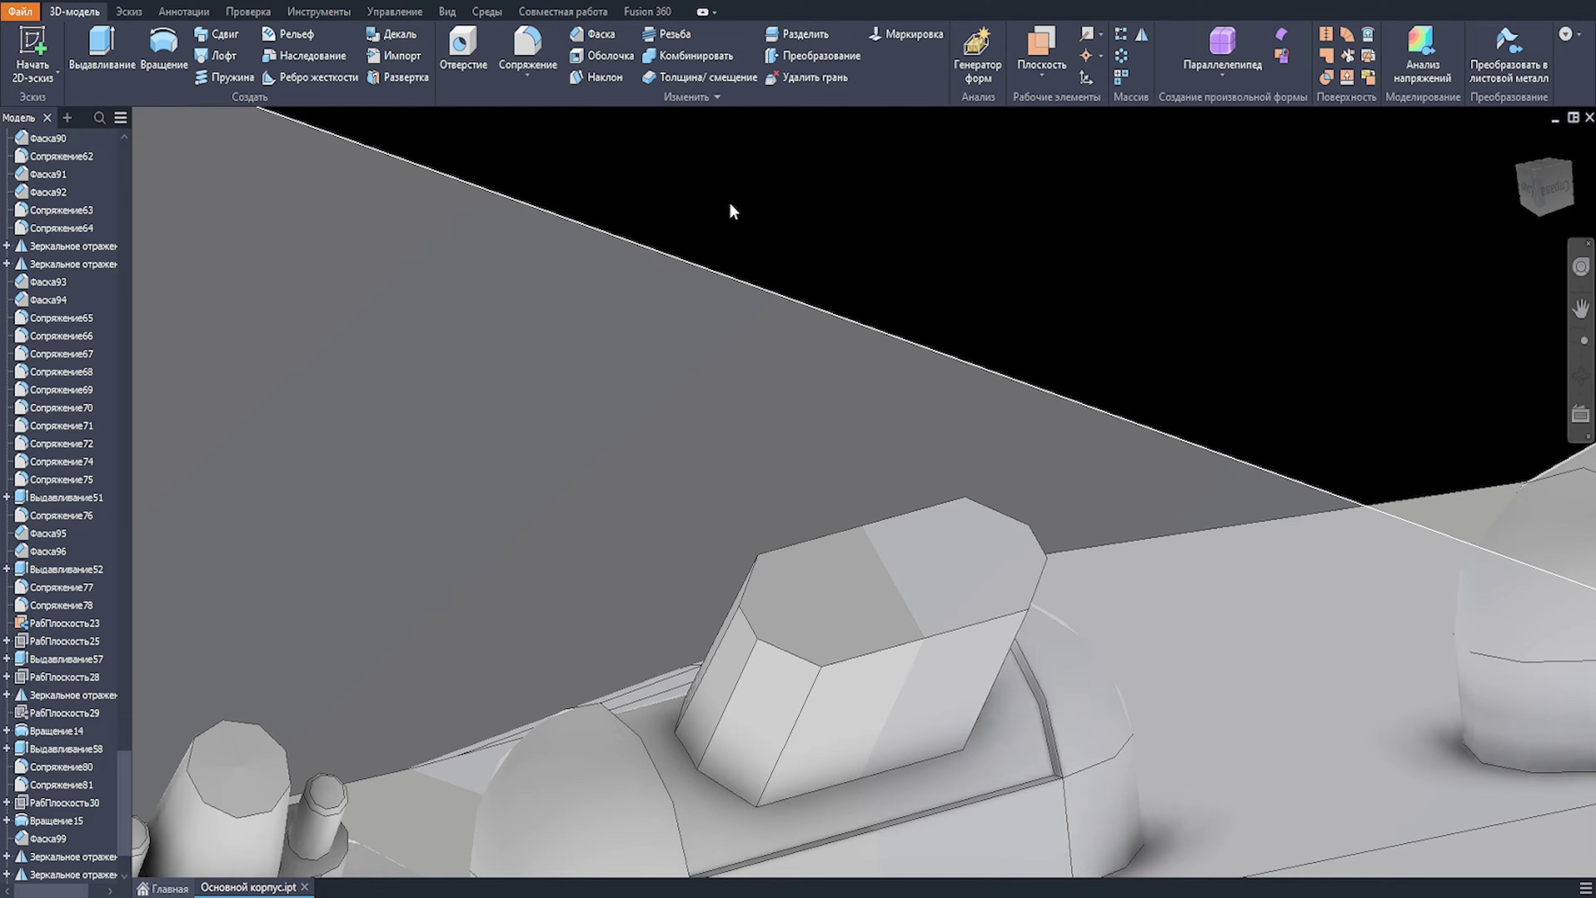
Step: Fillet the eight slanted edges of the chamfered block with a 300 mm radius
scroll(827, 507, "down", 2)
middle_click_drag(827, 507, 772, 385)
scroll(771, 386, "up", 2)
left_click(695, 507)
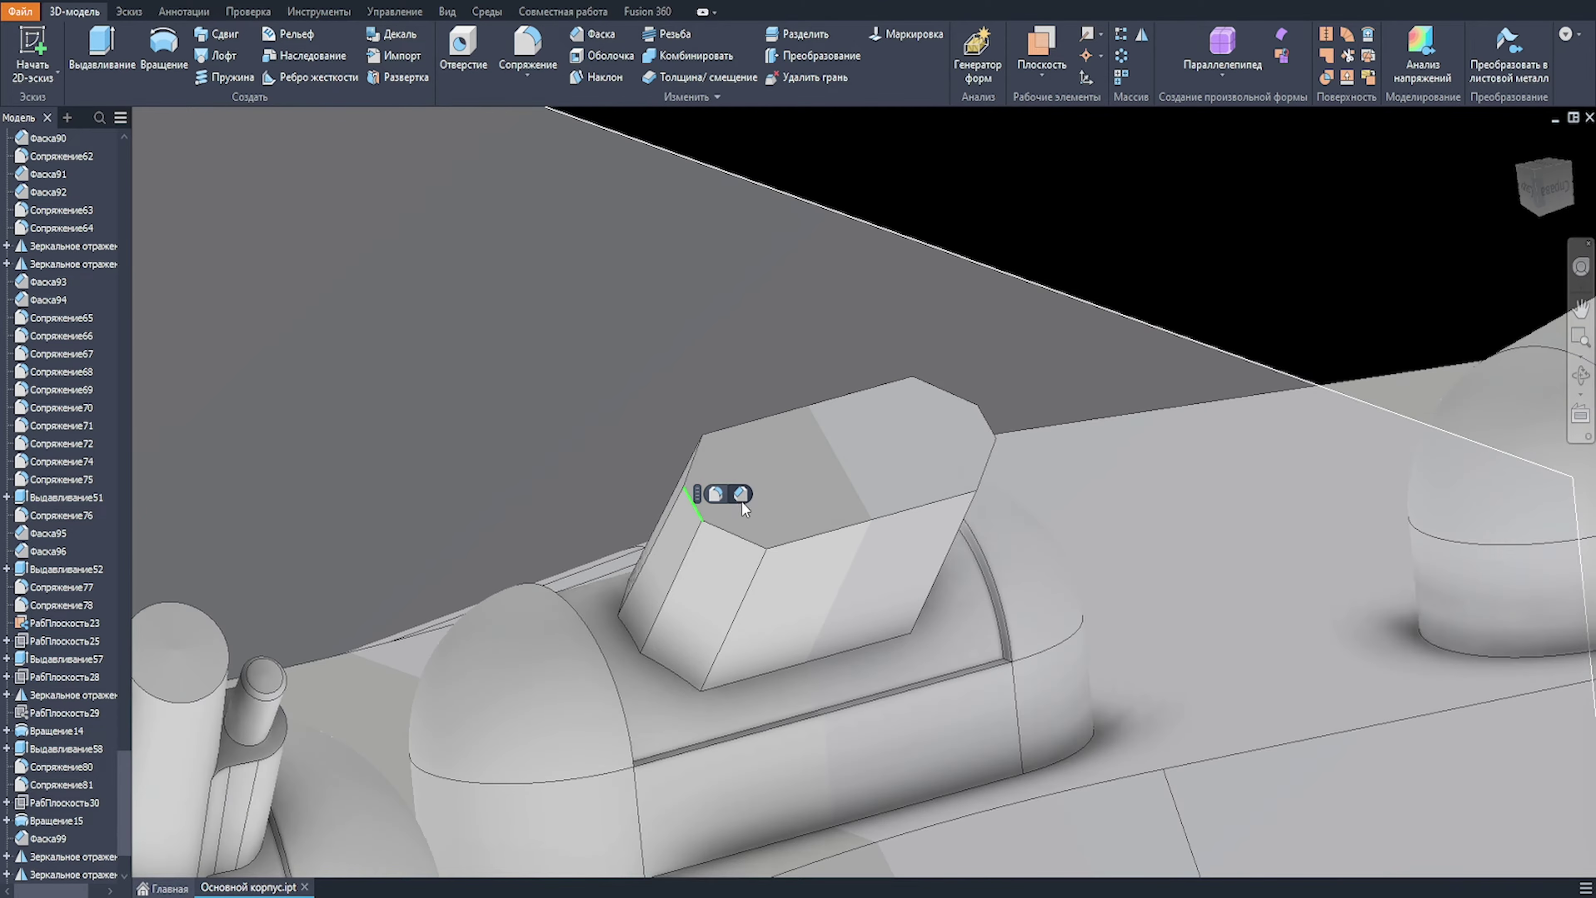
left_click(740, 425)
left_click(760, 412)
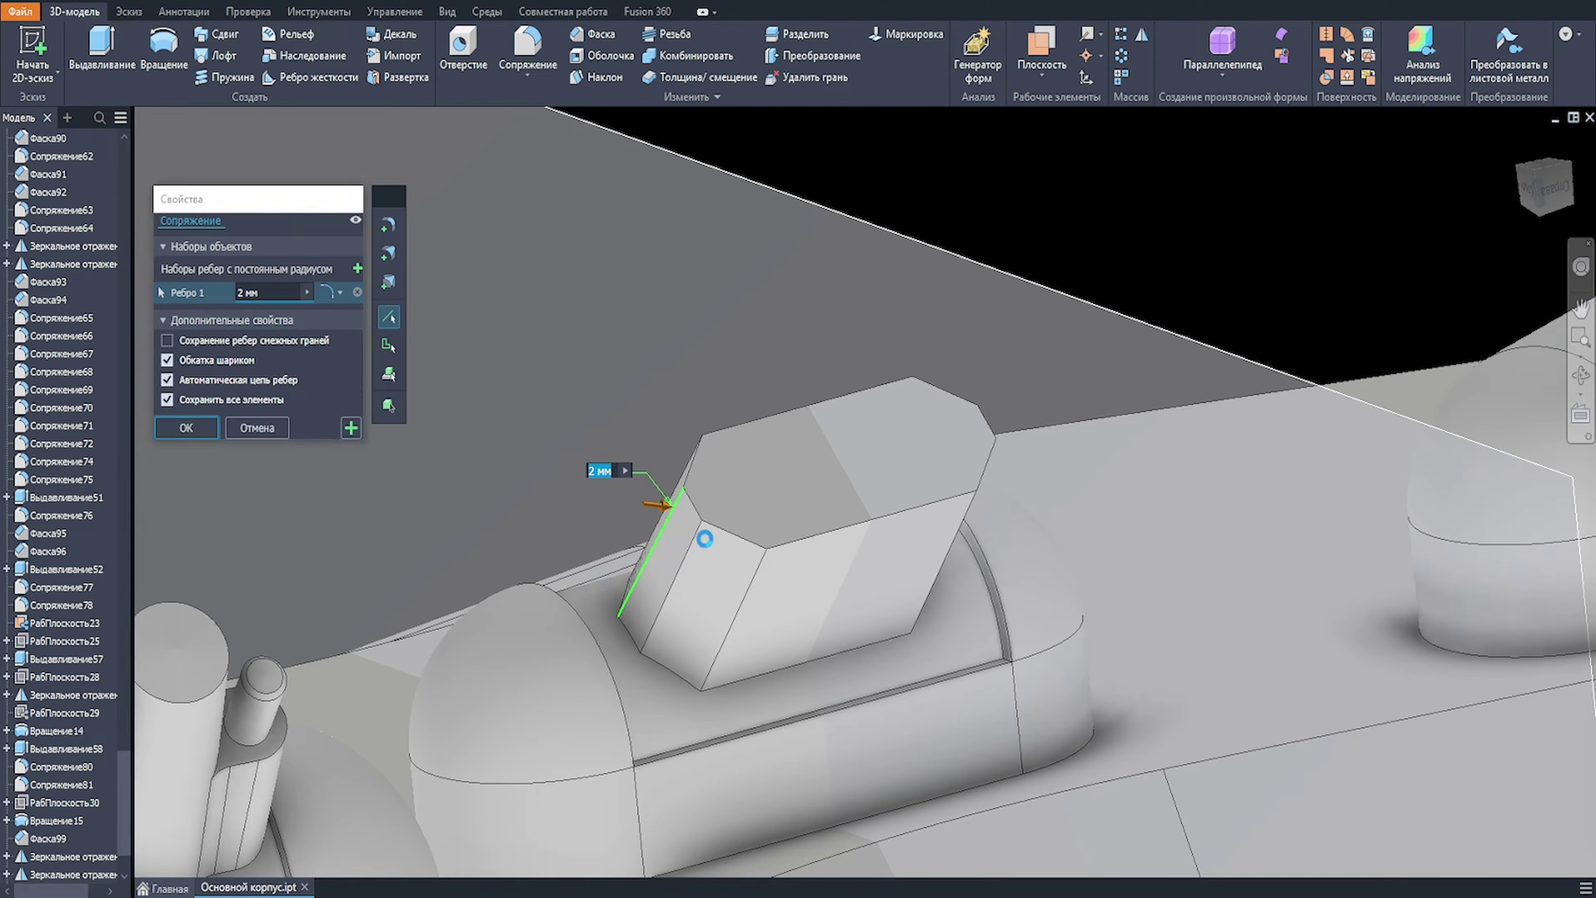
left_click(965, 416)
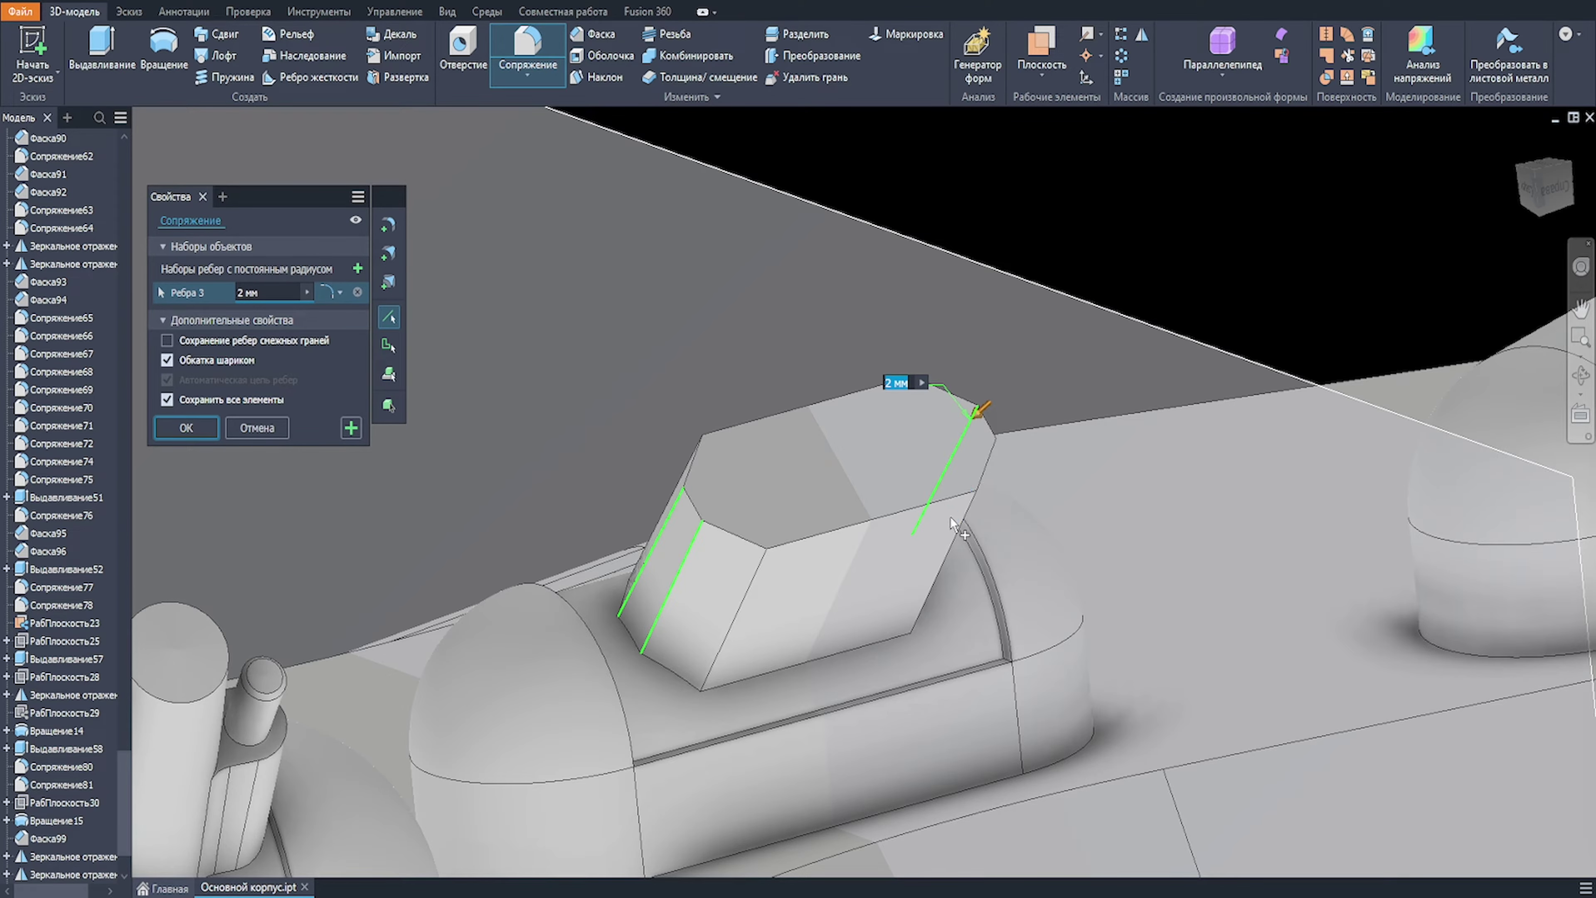
middle_click_drag(1002, 506, 968, 467, "shift")
left_click(934, 450)
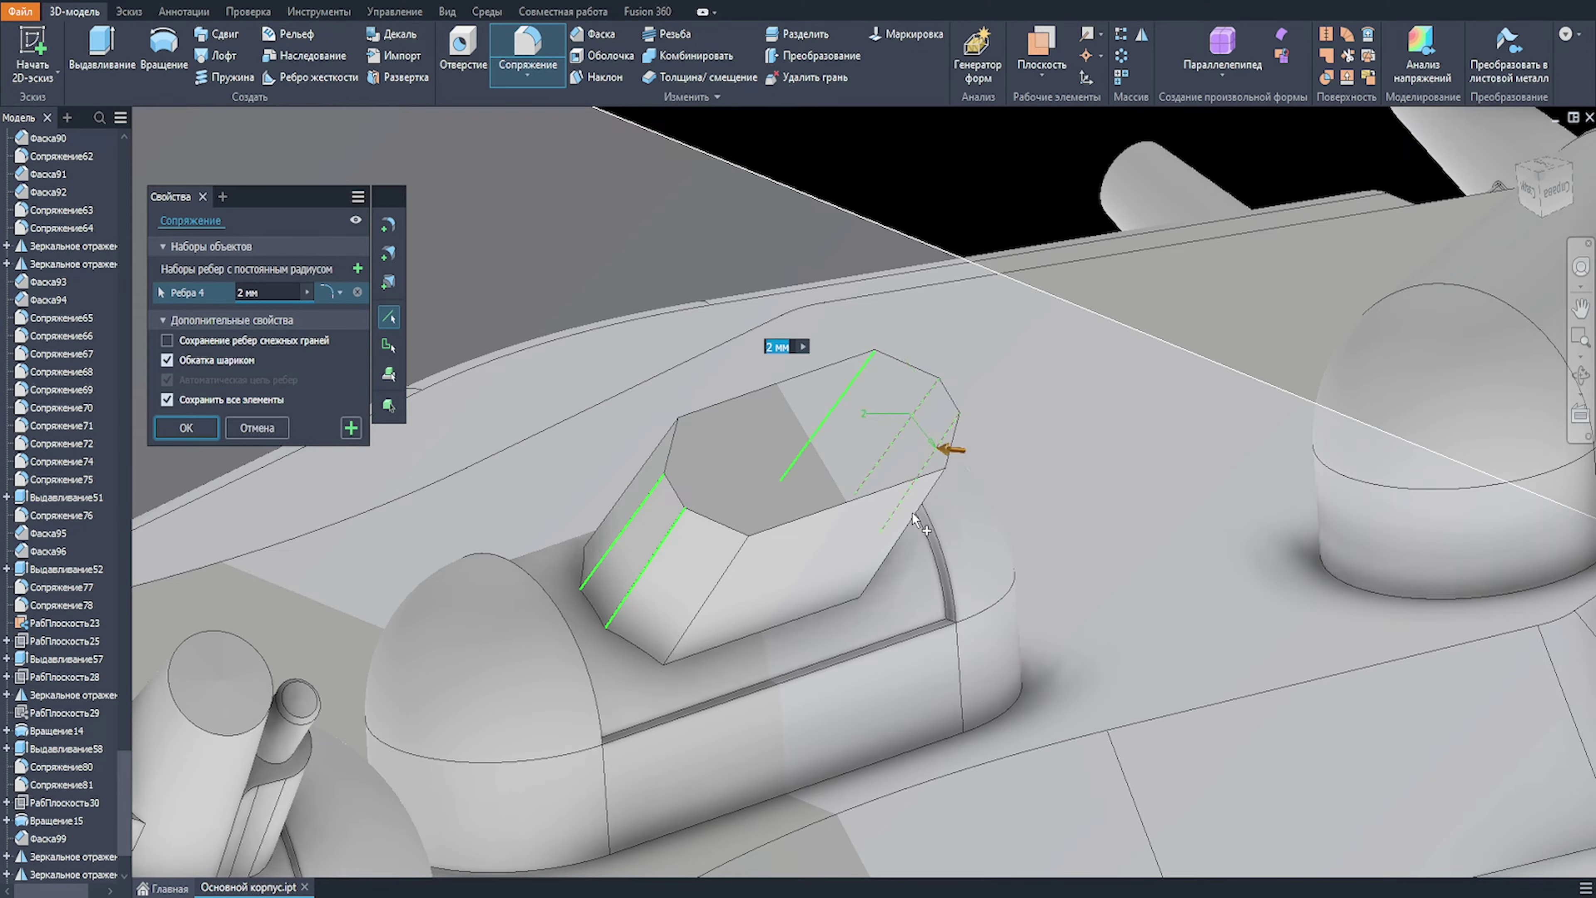
left_click(894, 548)
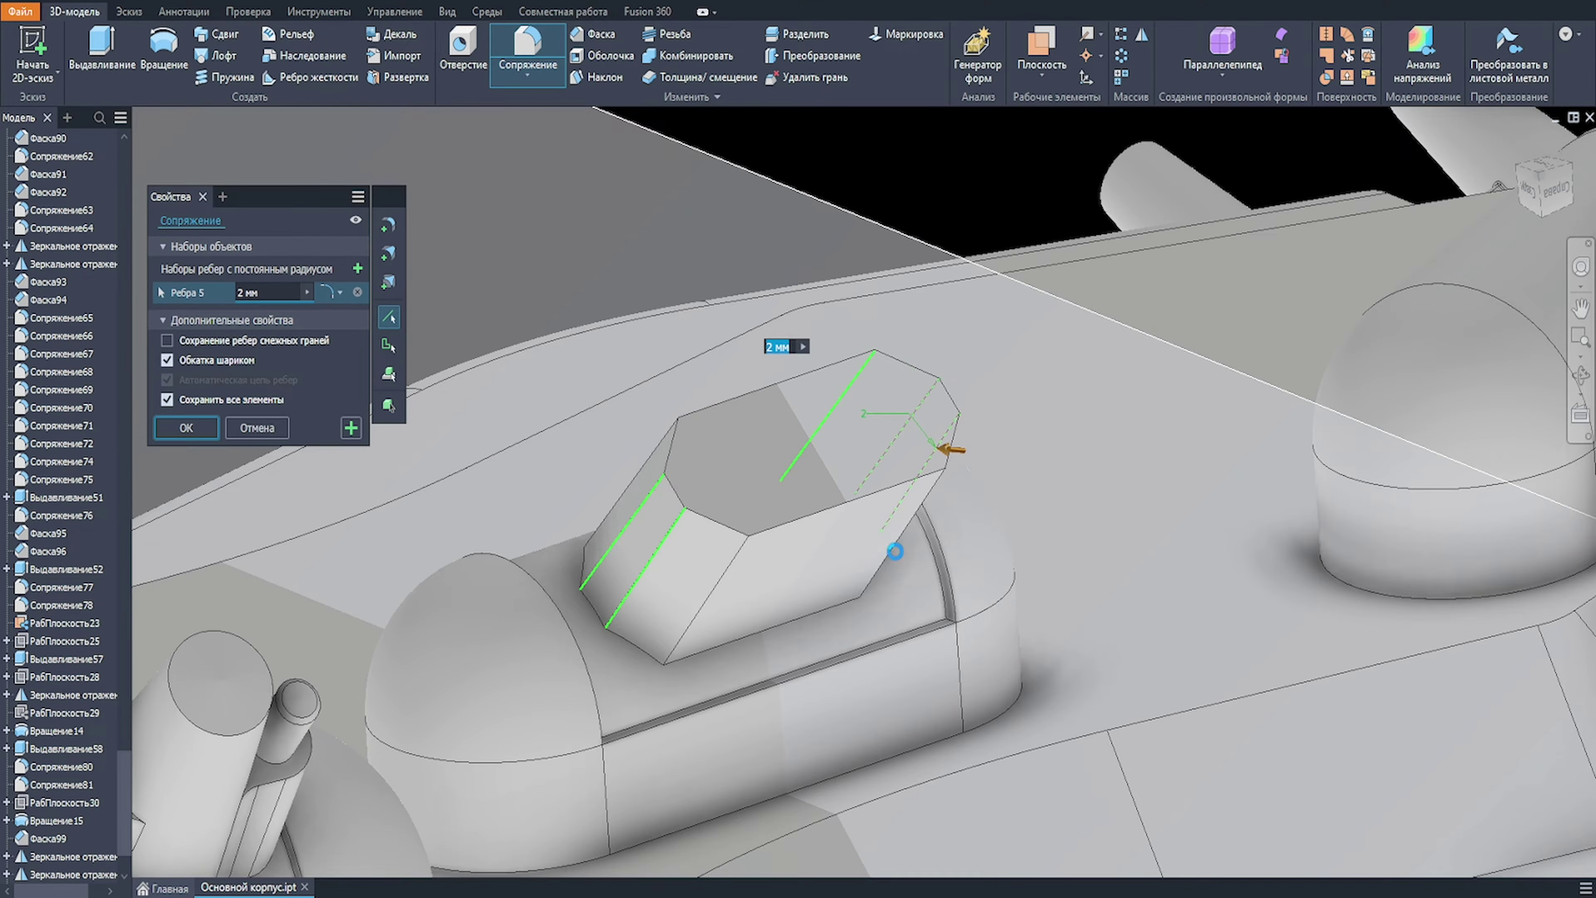
left_click(651, 454)
left_click(707, 597)
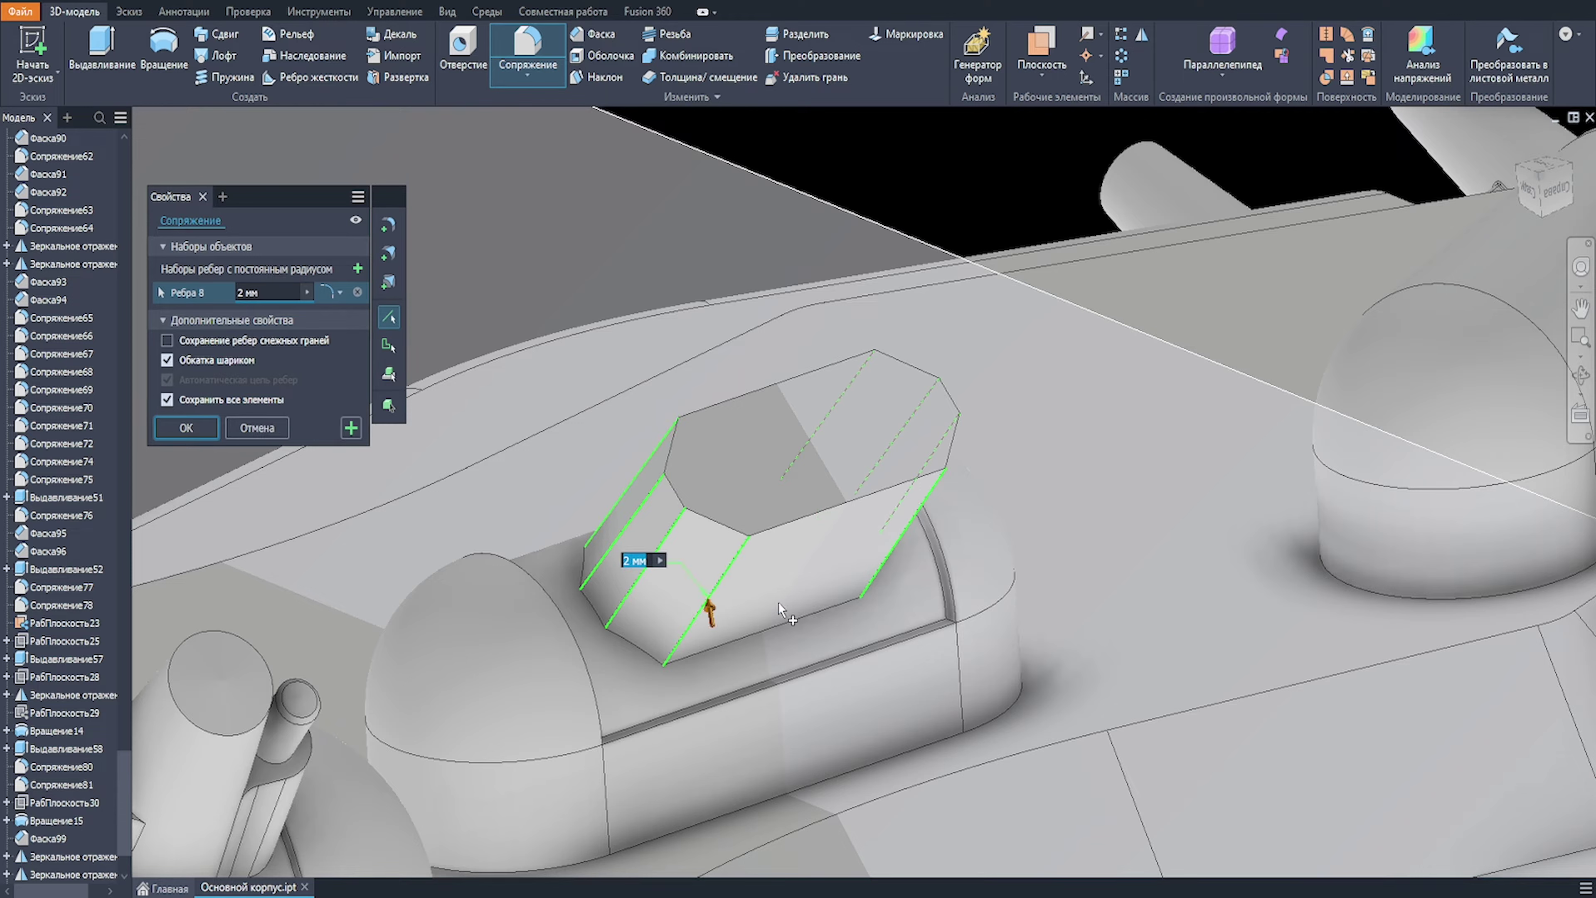
type("200")
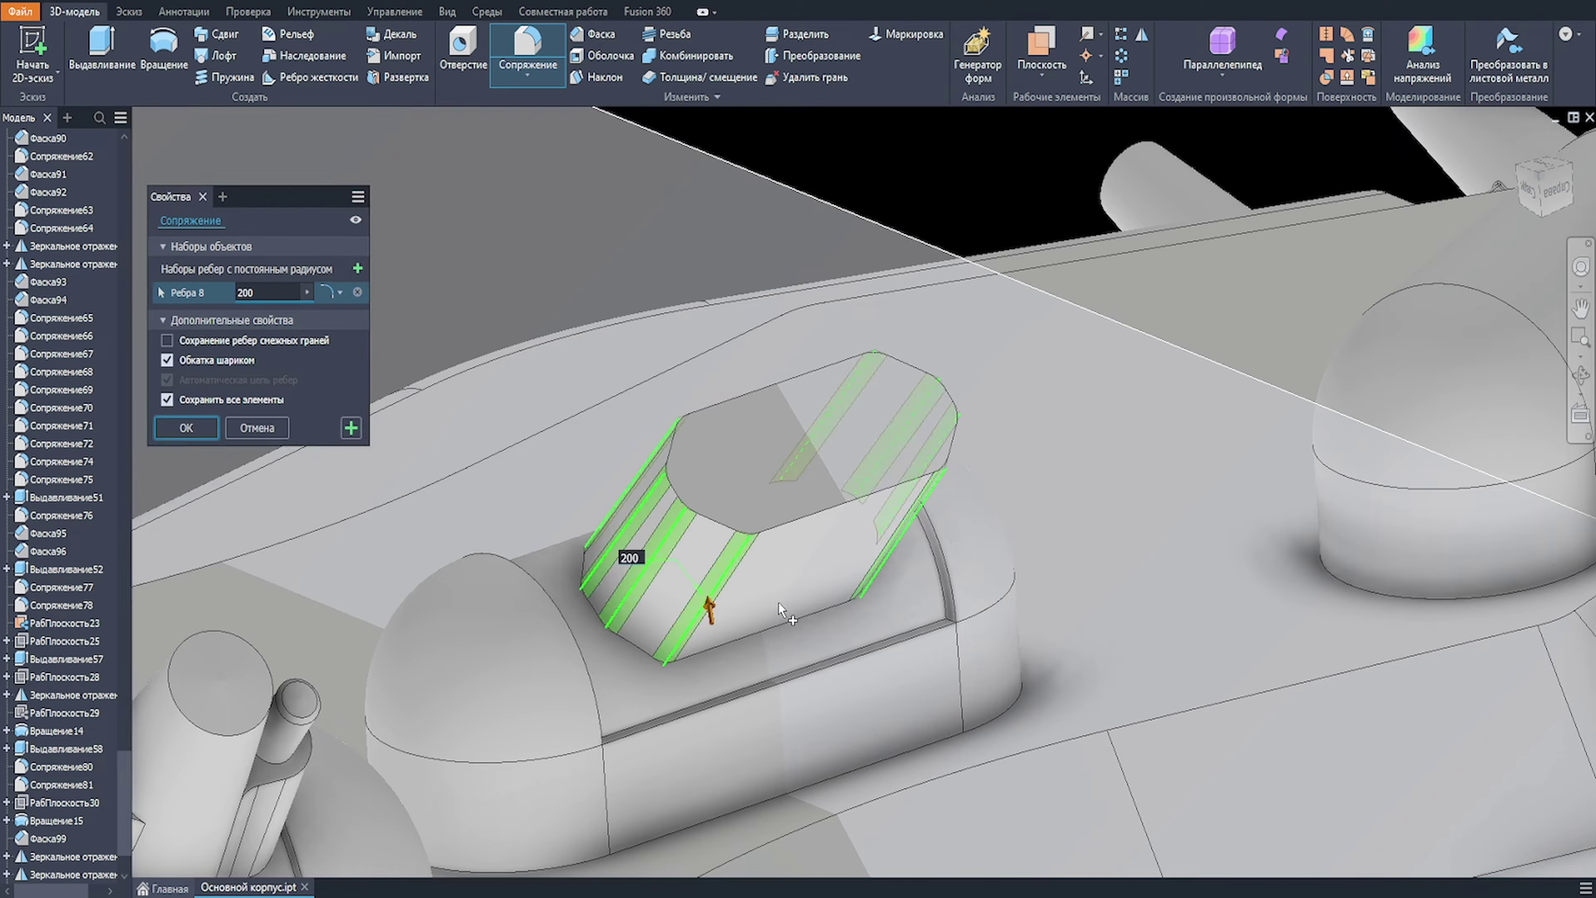
scroll(779, 608, "down", 2)
type("300")
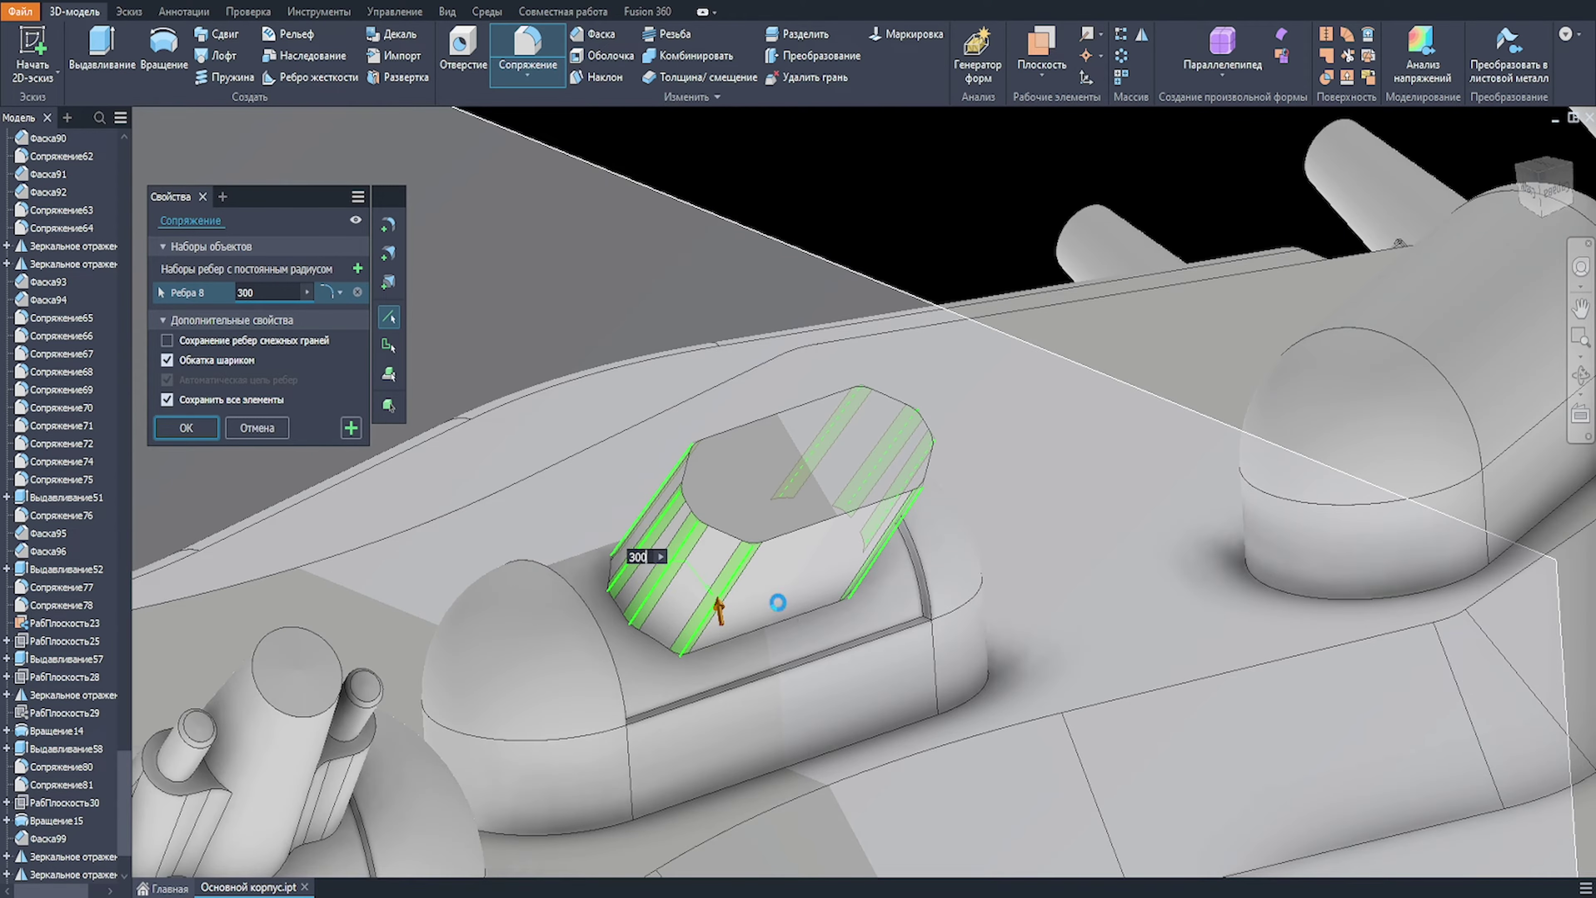
scroll(779, 608, "up", 1)
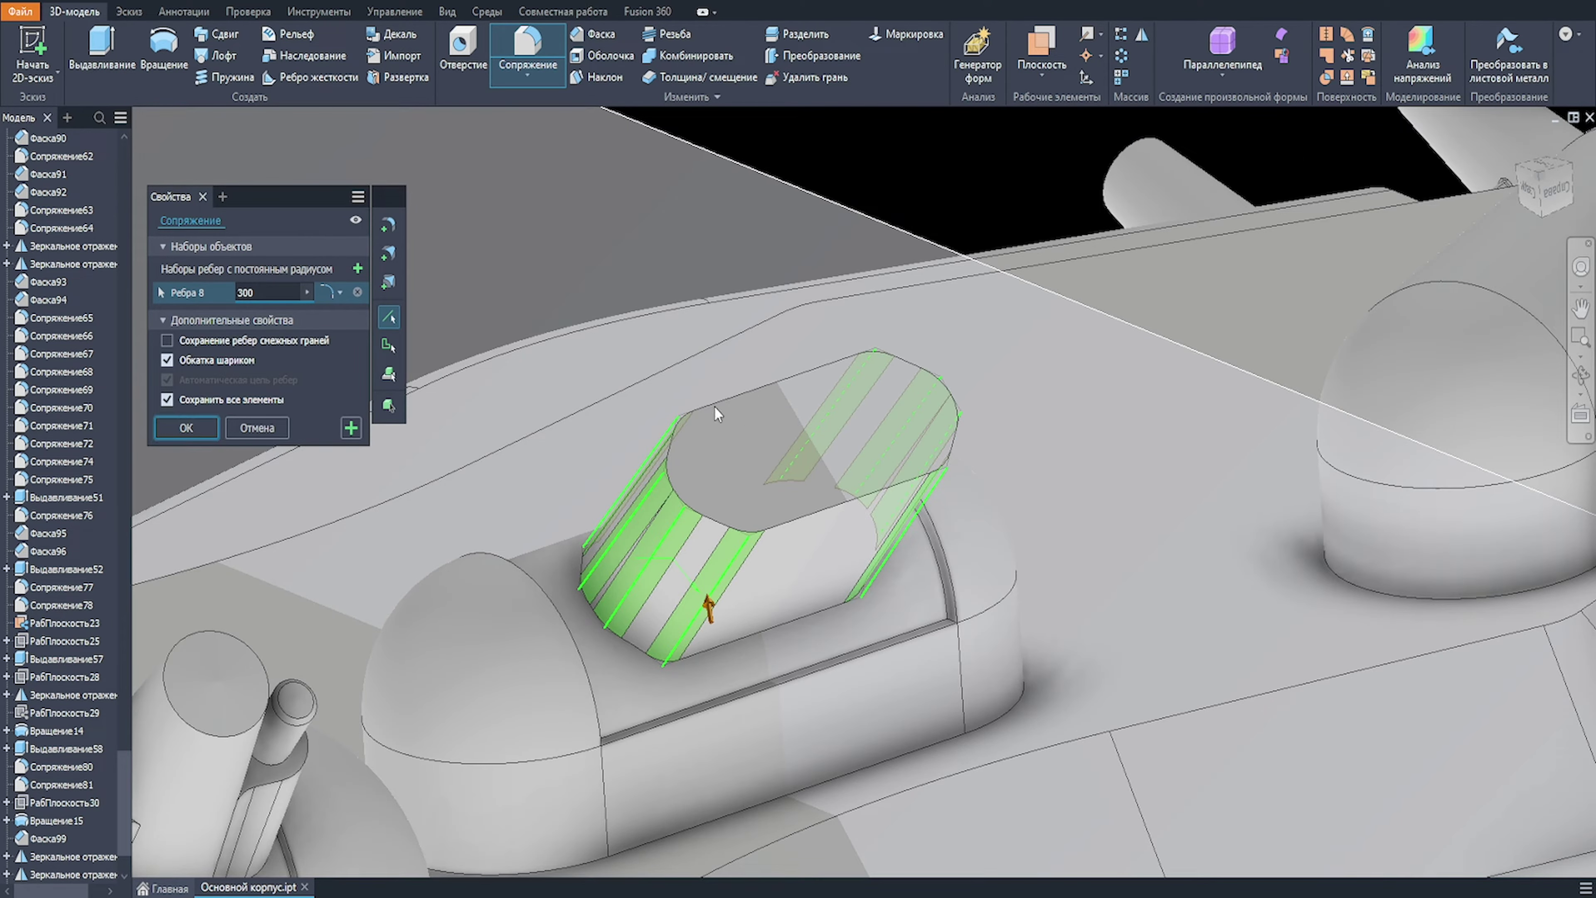
key("Return")
key("ctrl+shift+k")
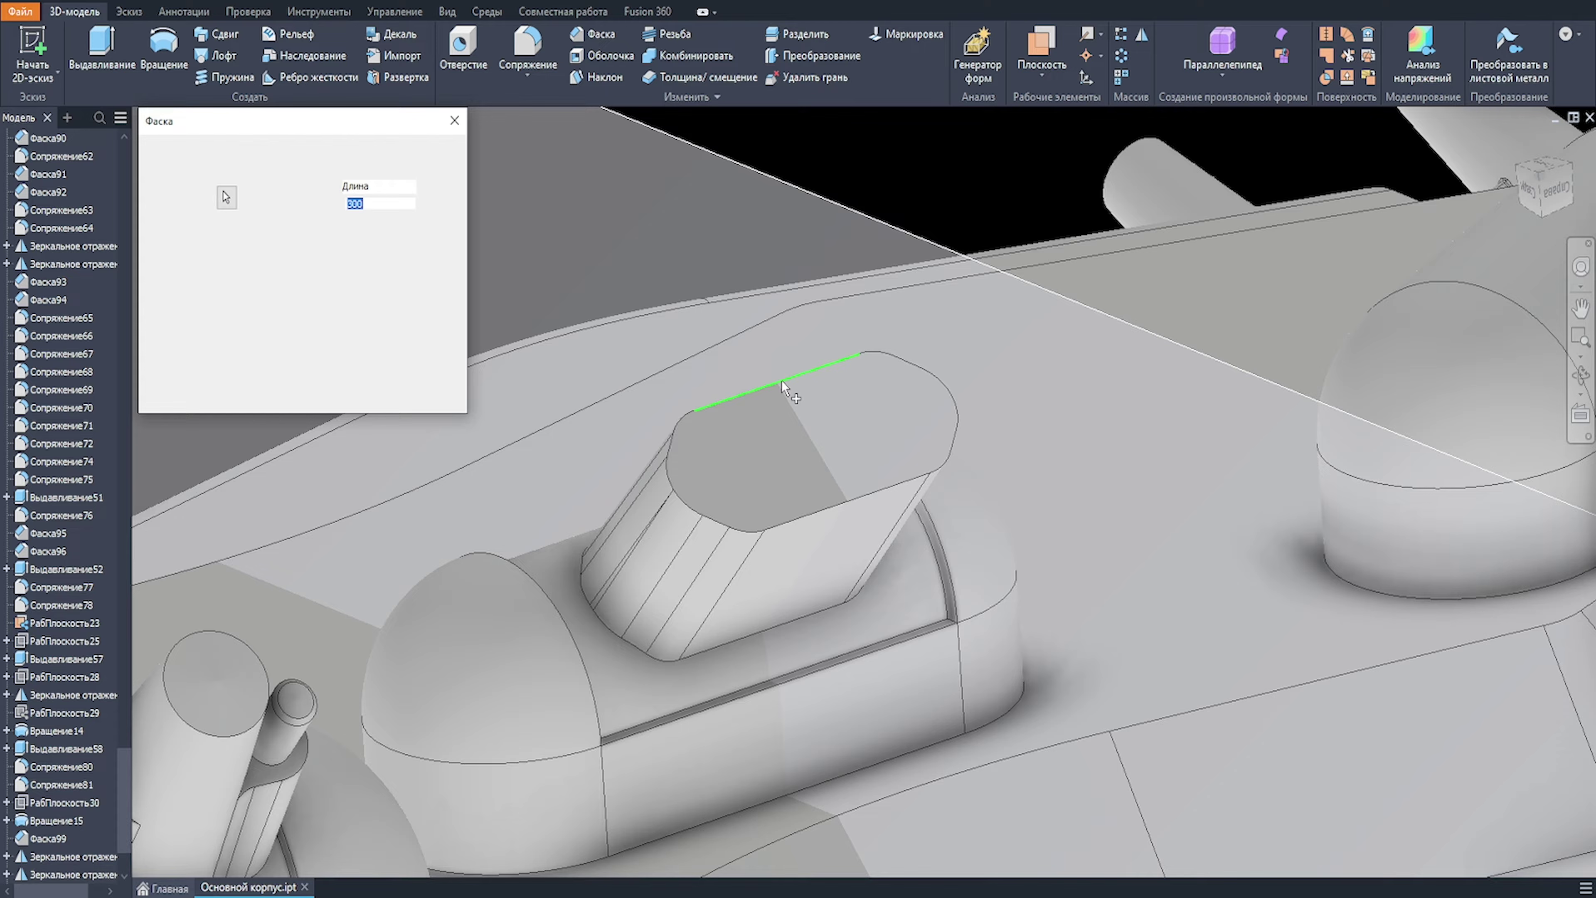
left_click(780, 381)
scroll(808, 509, "up", 1)
scroll(810, 503, "up", 1)
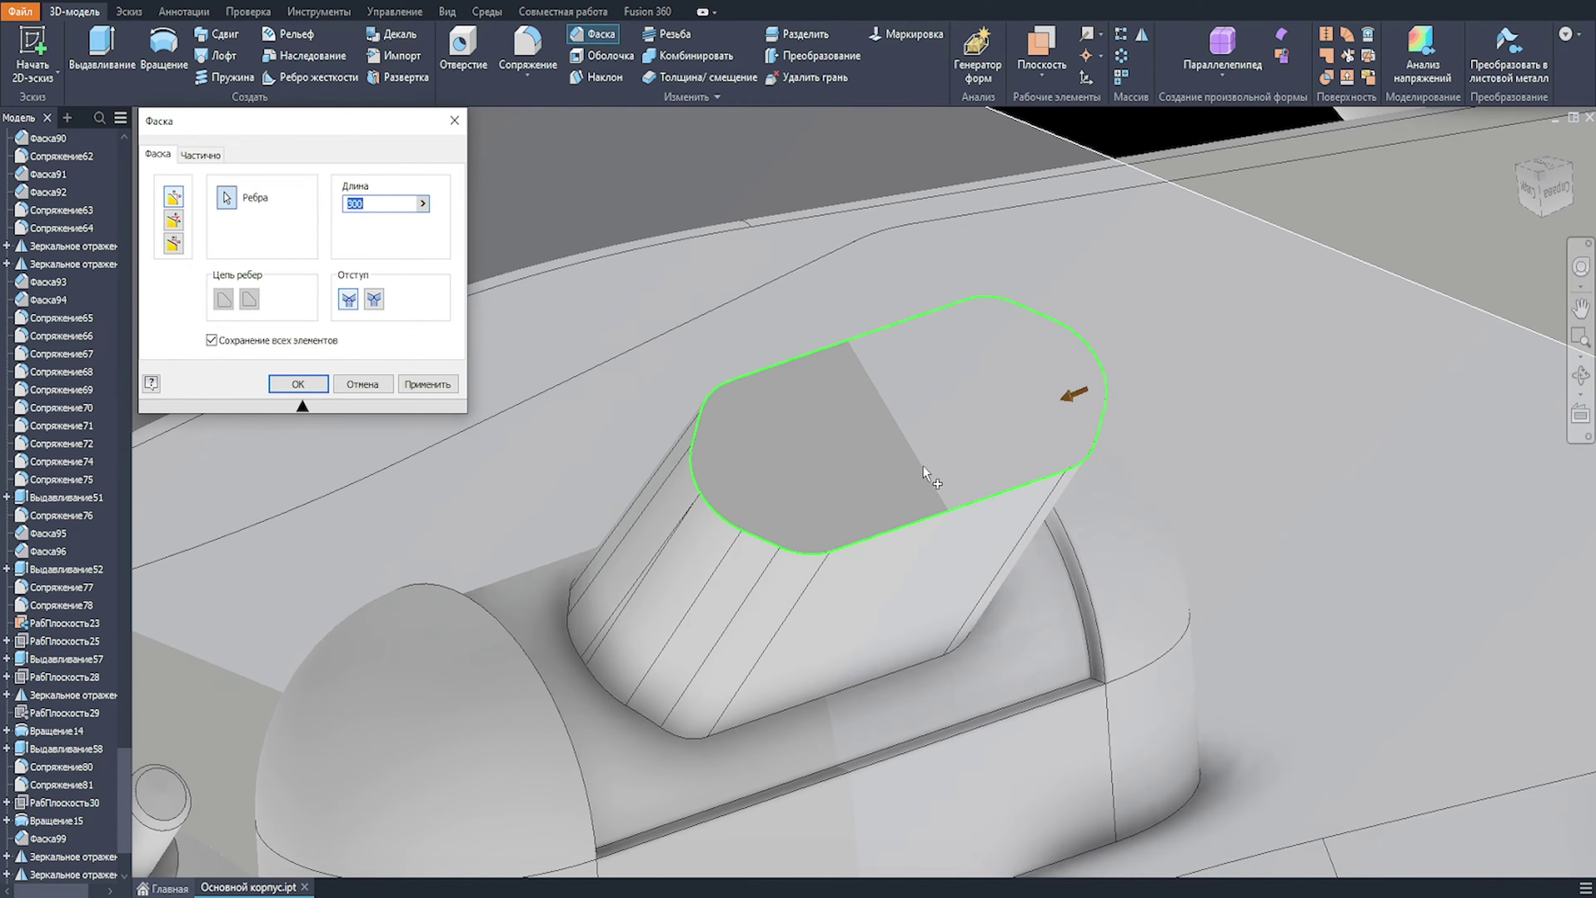
left_click(174, 243)
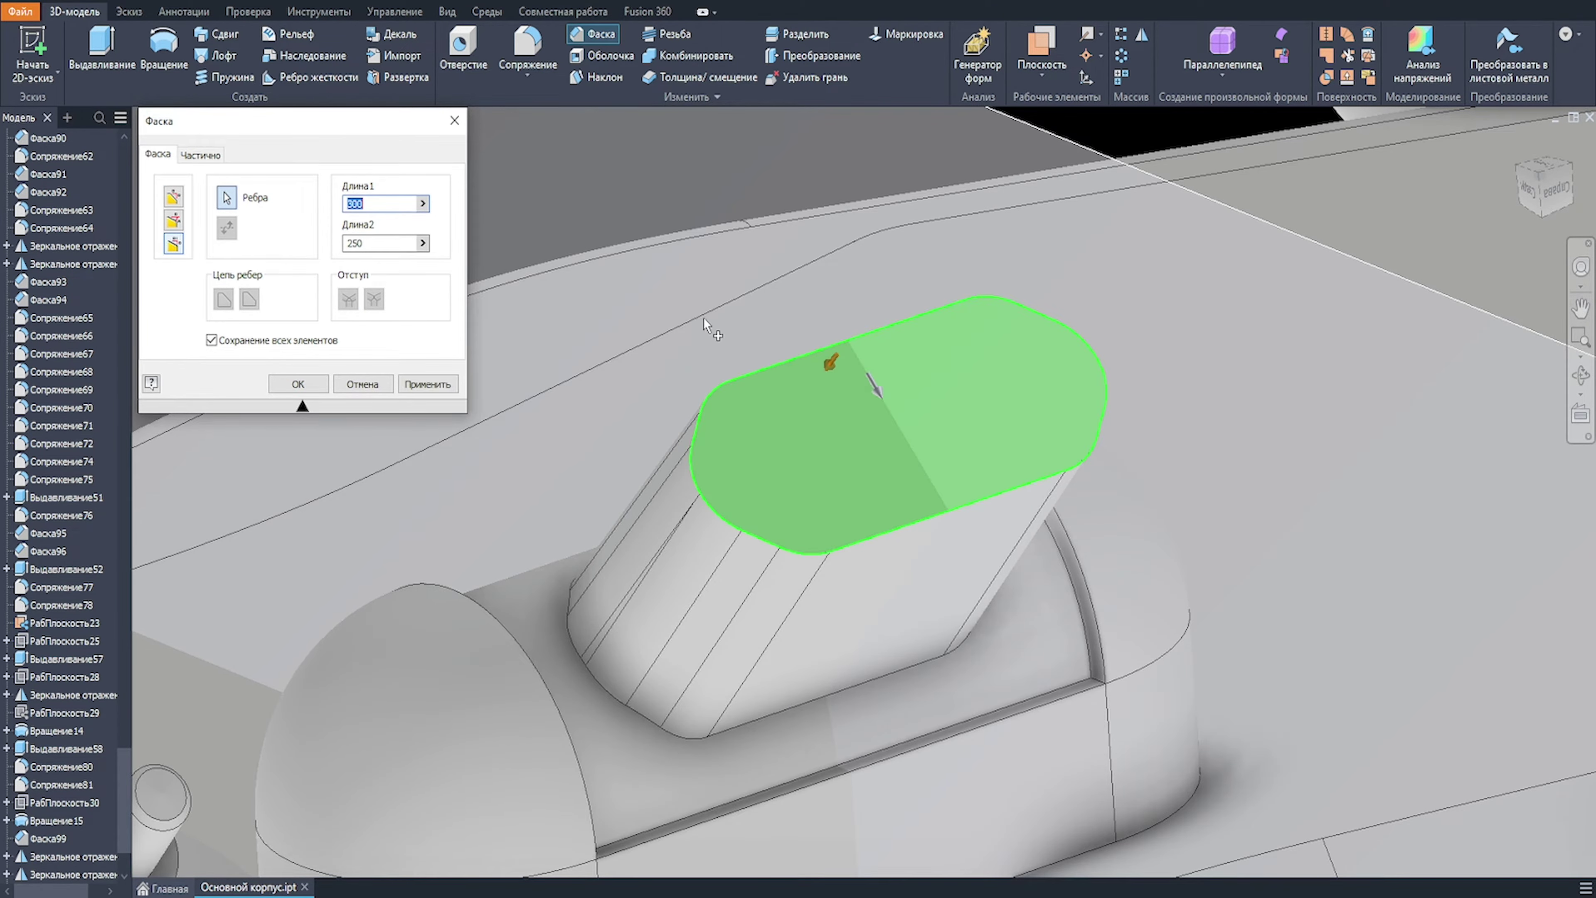
type("100")
key("Tab")
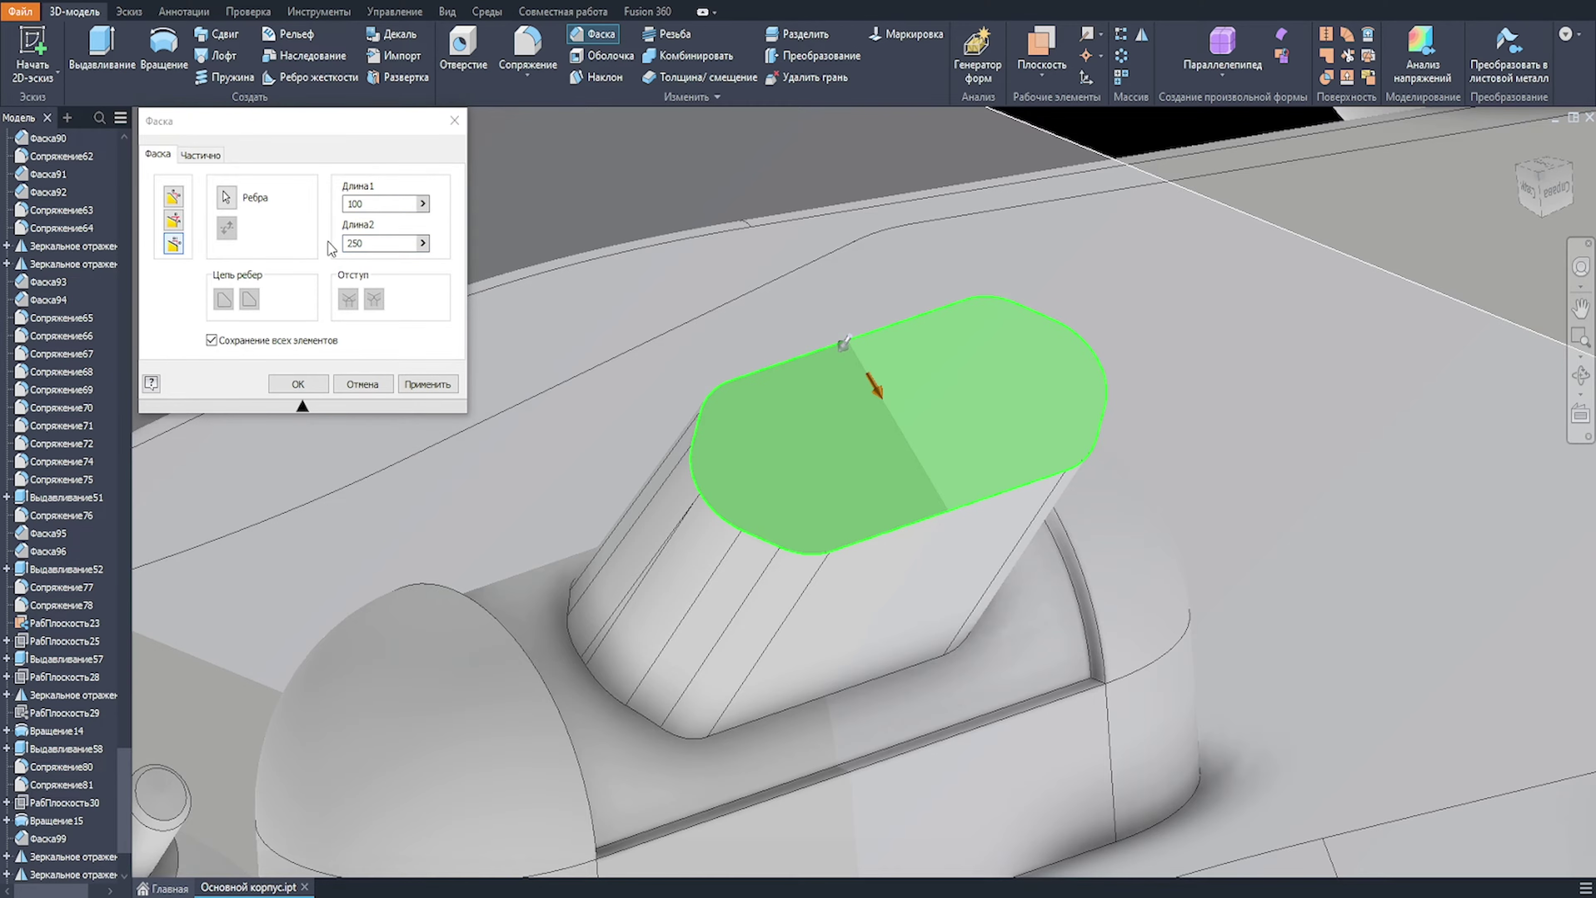
left_click(369, 245)
key("BackSpace")
key("BackSpace")
key("BackSpace")
type("100")
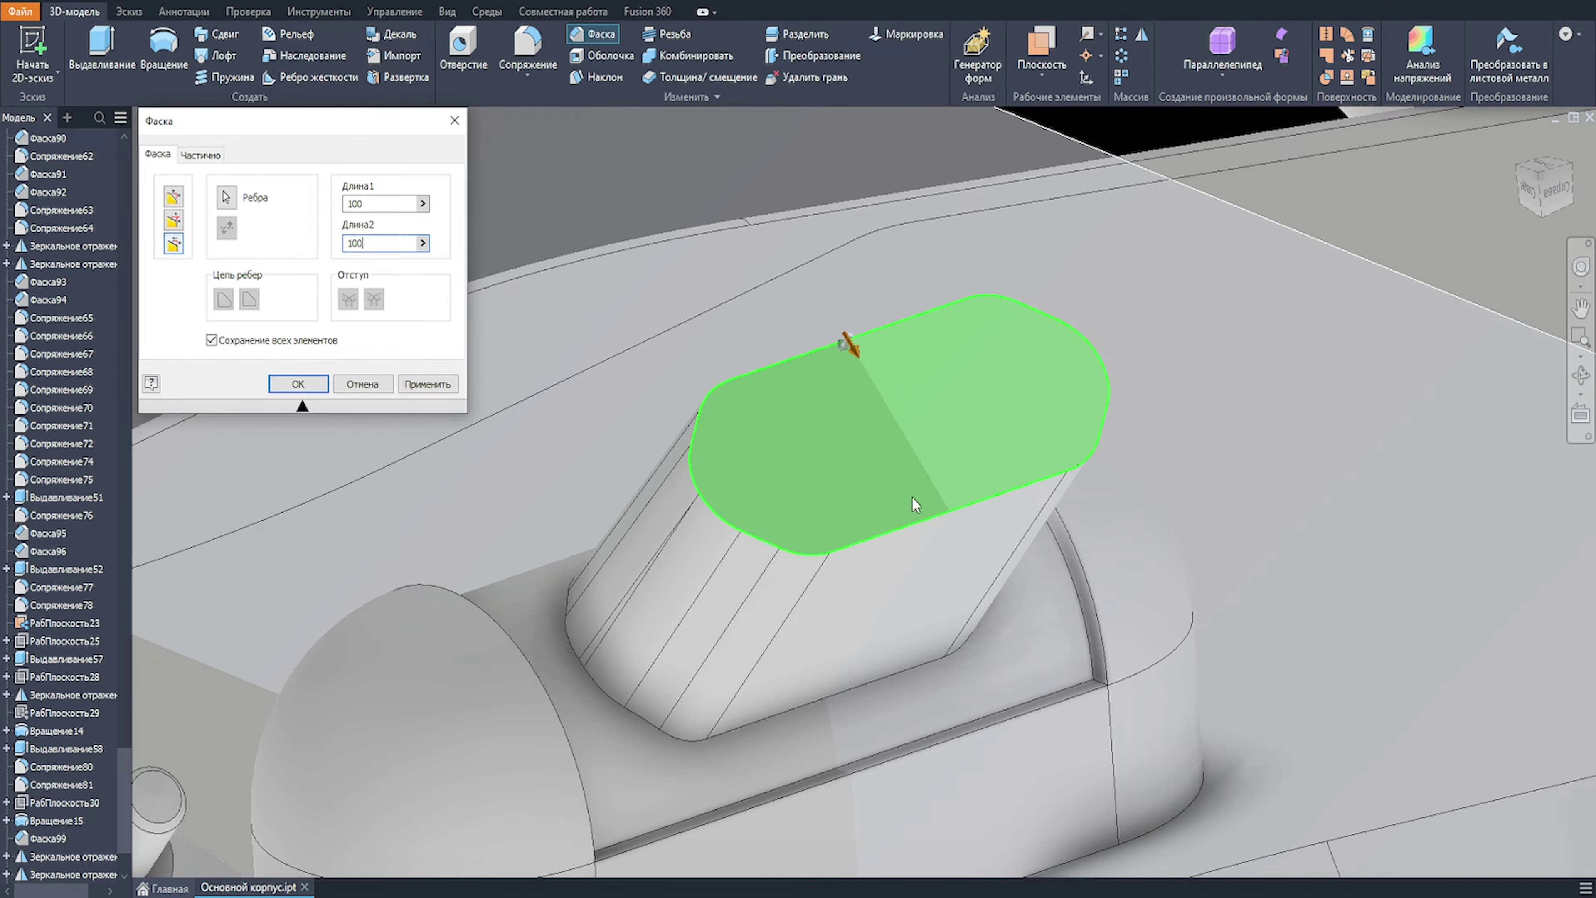
scroll(865, 396, "up", 1)
left_click(363, 384)
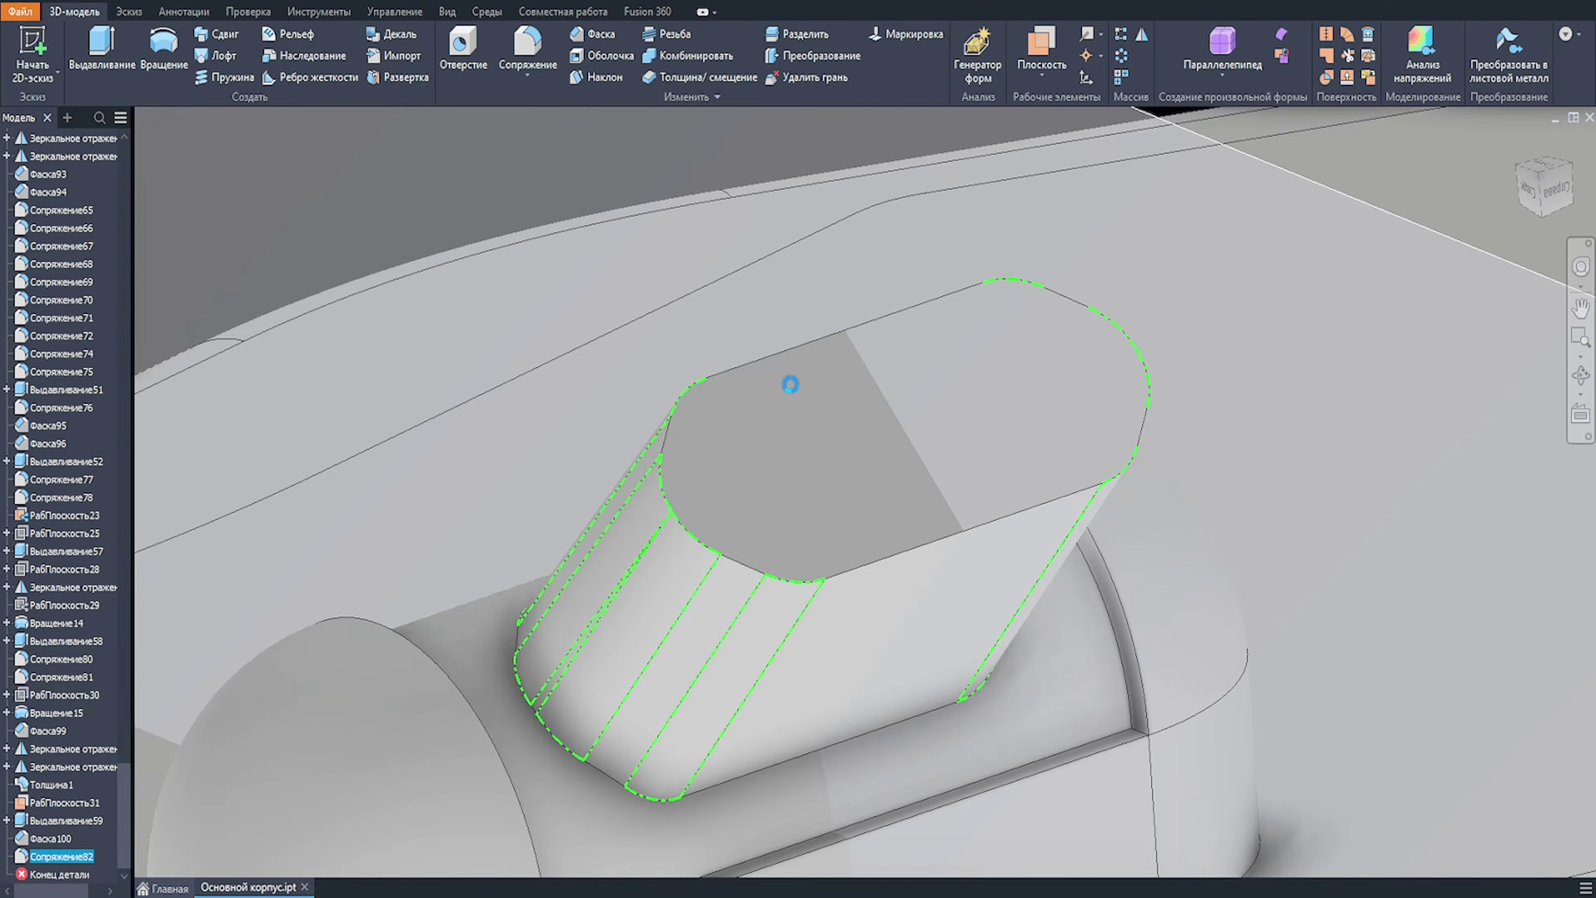
Step: Delete the 300 mm fillet from the block's slanted edges
key("Delete")
Step: Chamfer the rear long edge of the block's slanted end face with two distances, 500 mm and 100 mm
key("ctrl+shift+k")
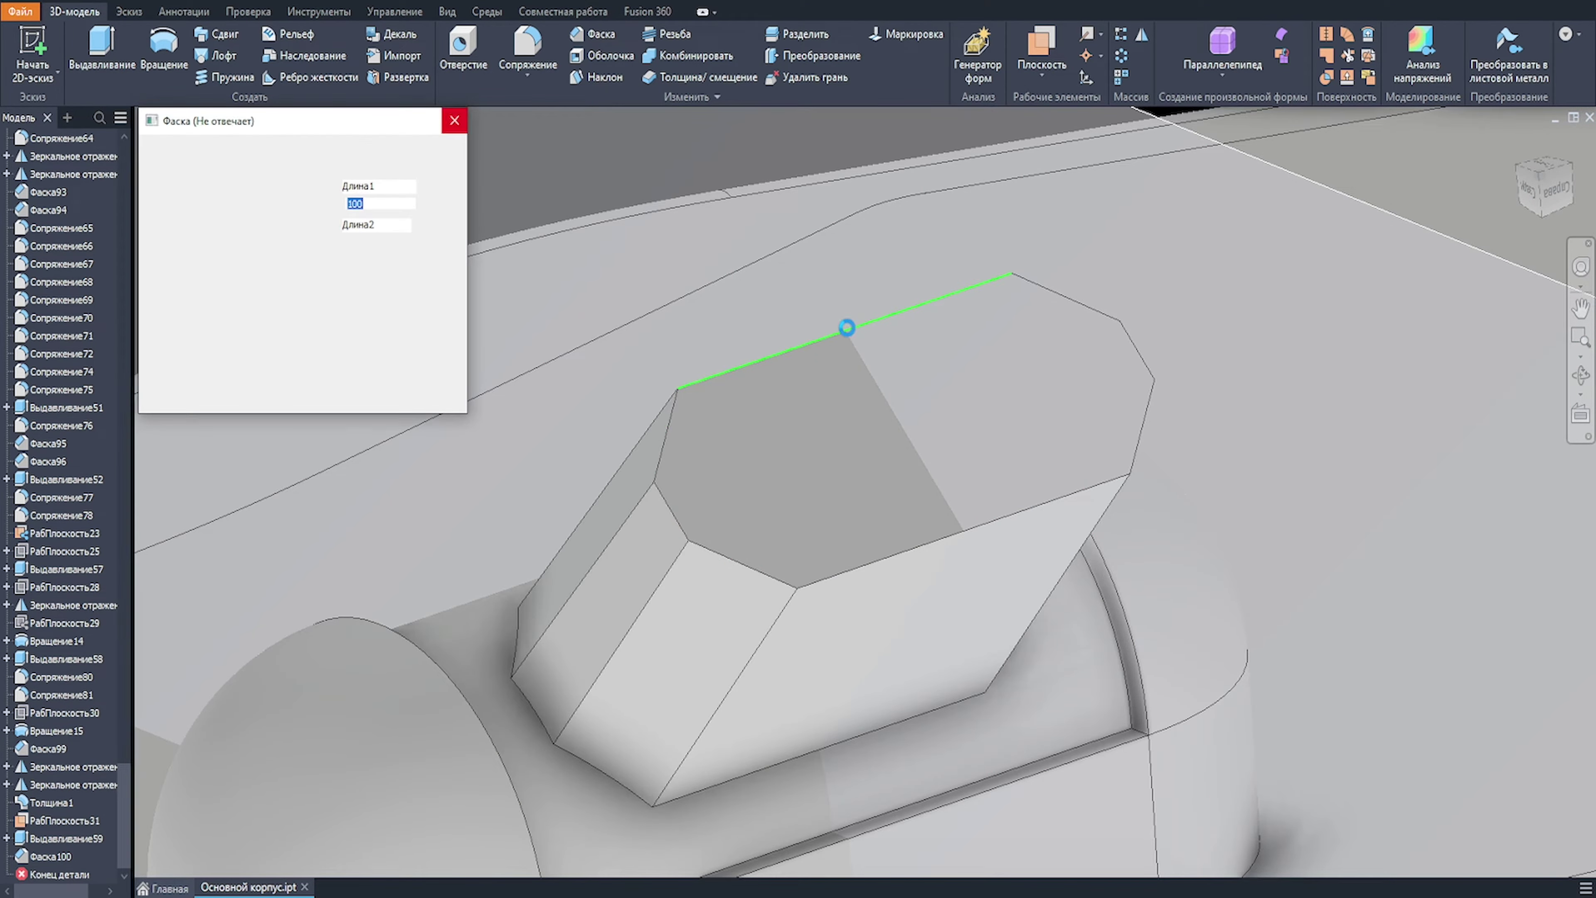
left_click(849, 330)
scroll(817, 391, "up", 2)
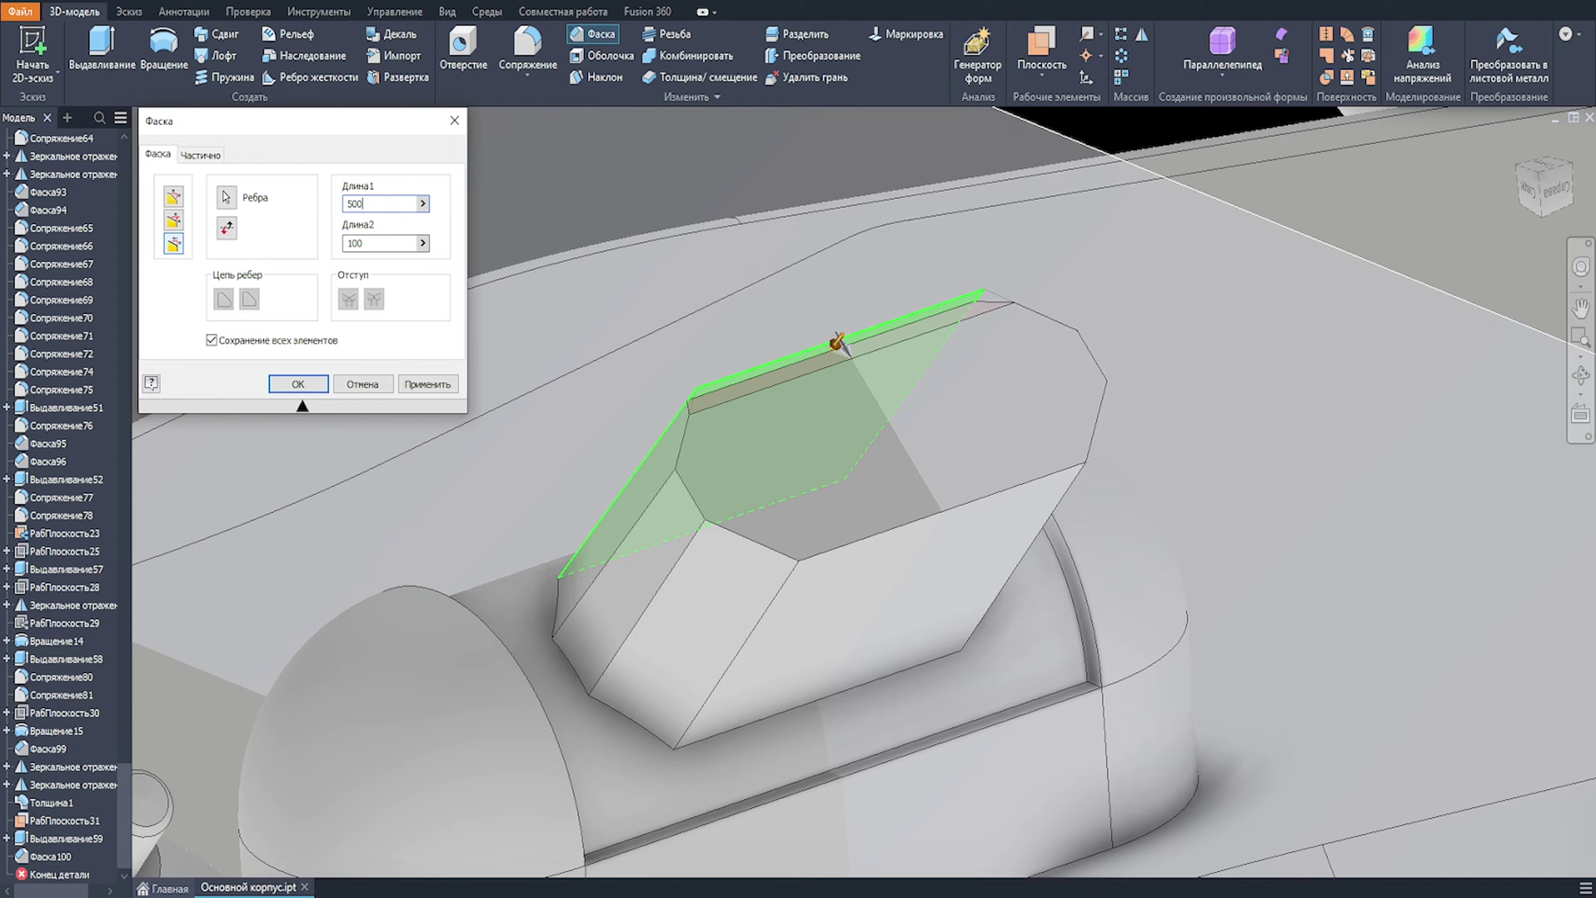
scroll(779, 470, "up", 2)
middle_click_drag(773, 470, 801, 435, "shift")
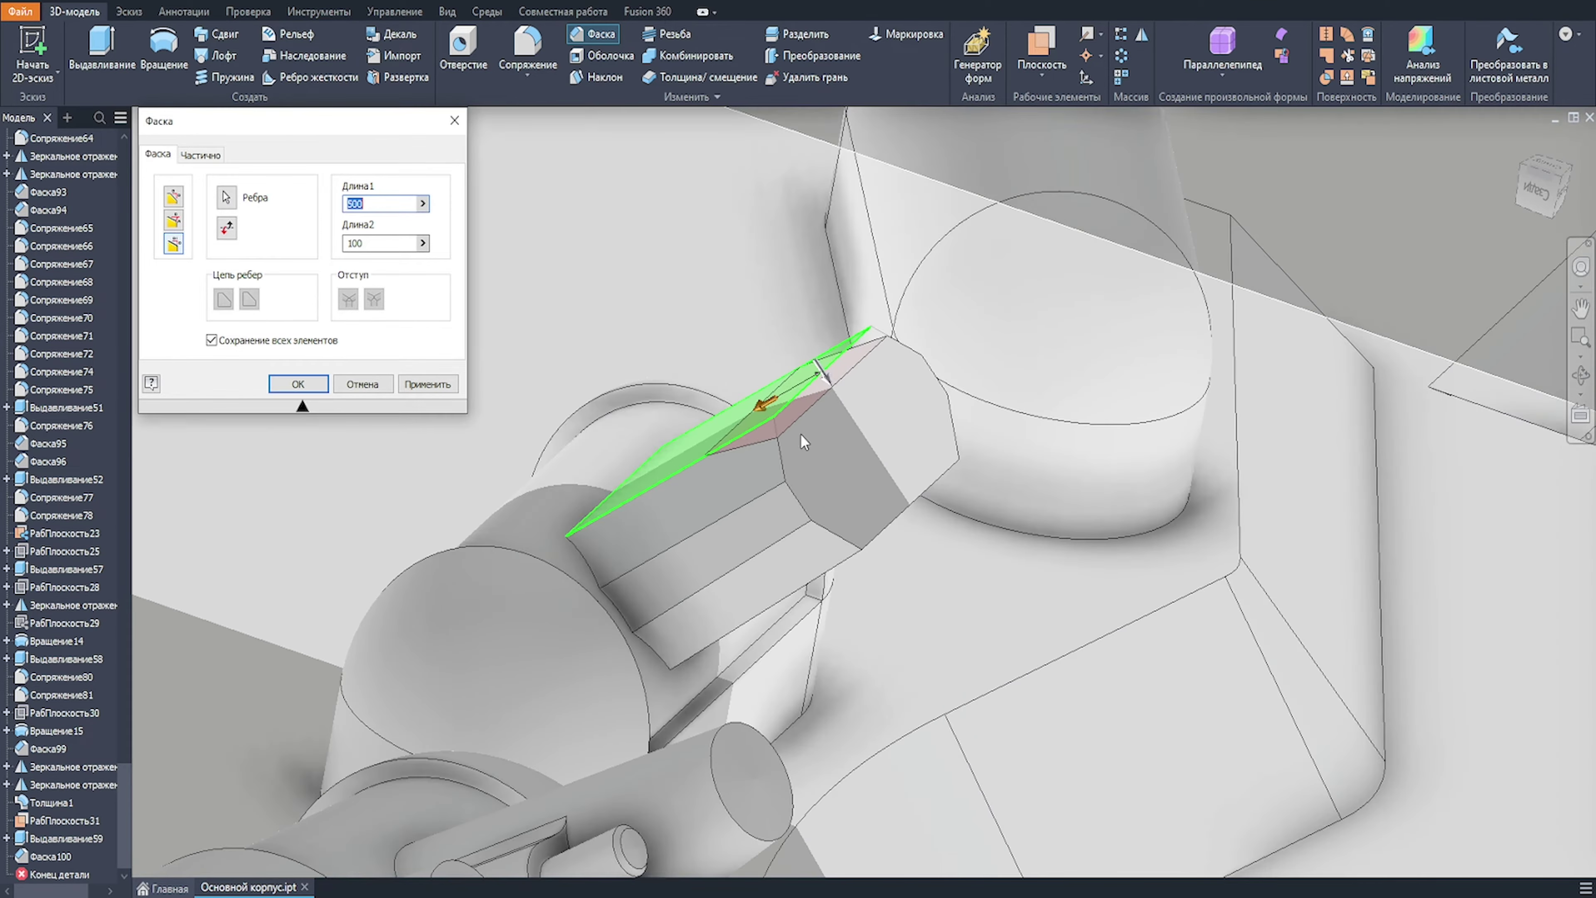
left_click(430, 386)
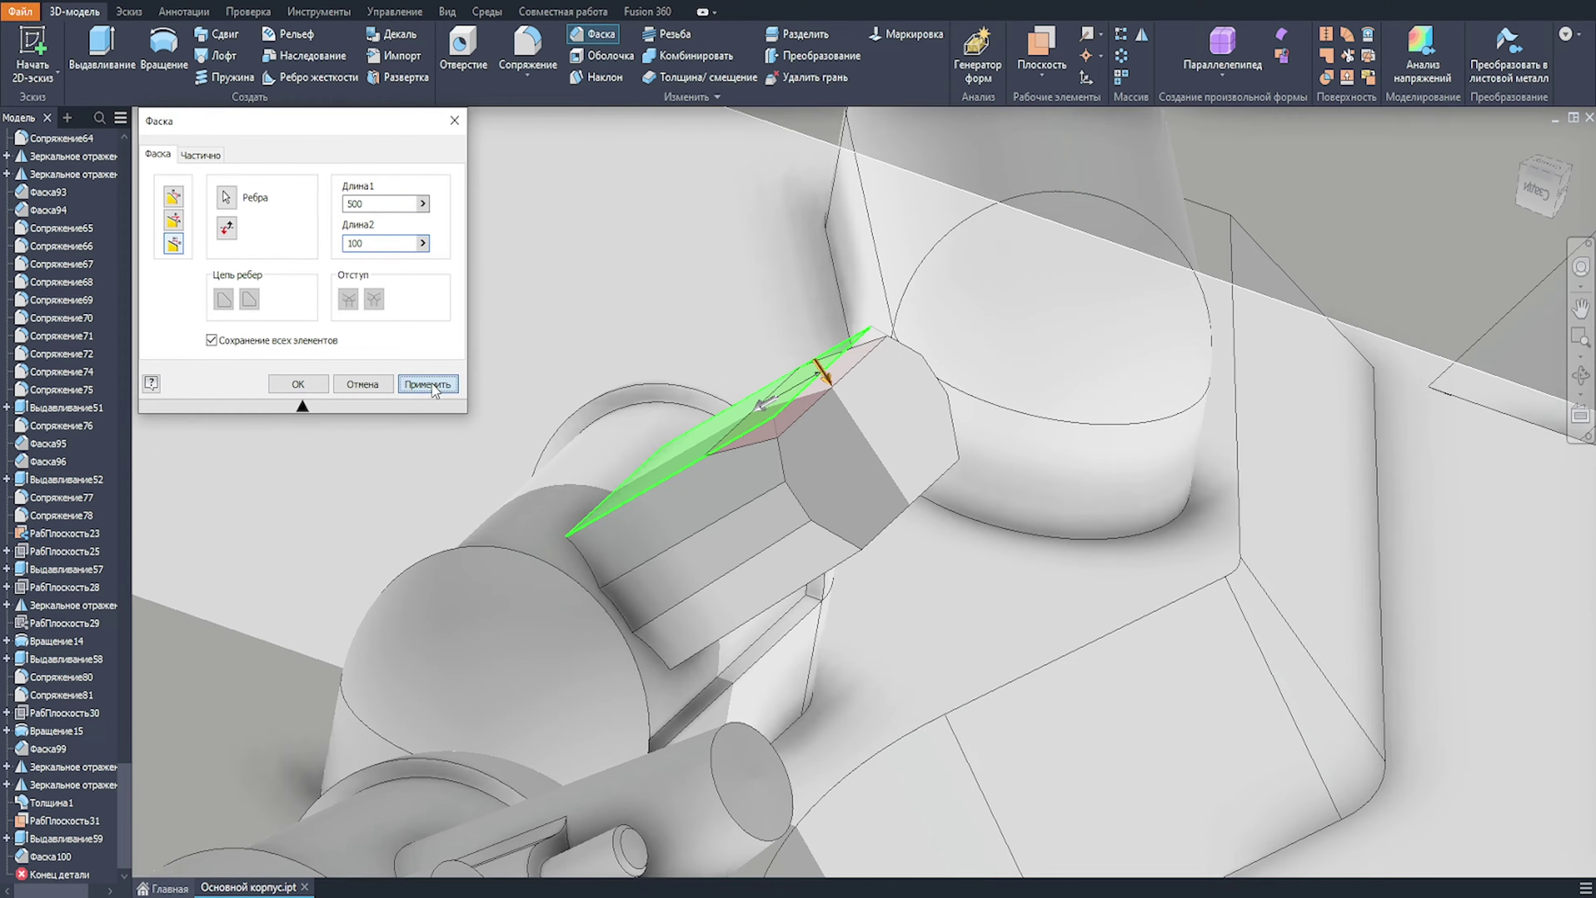
Step: Apply the 500 by 100 mm chamfer to the front long edge and the three adjoining edges at the near end of the end face
left_click(889, 521)
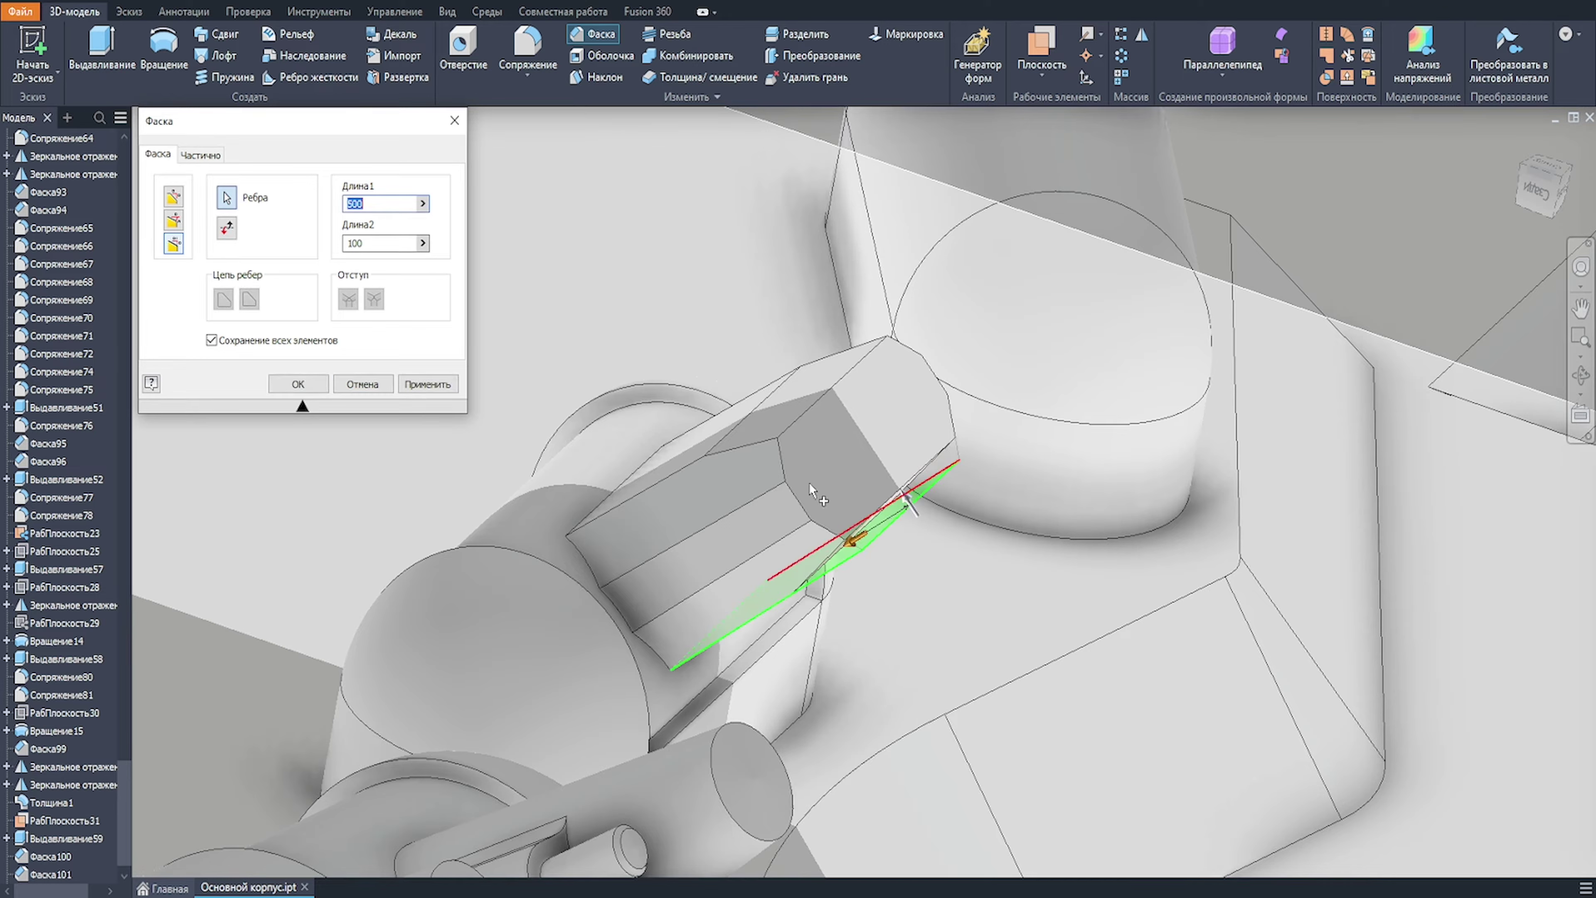
key("Return")
left_click(836, 533)
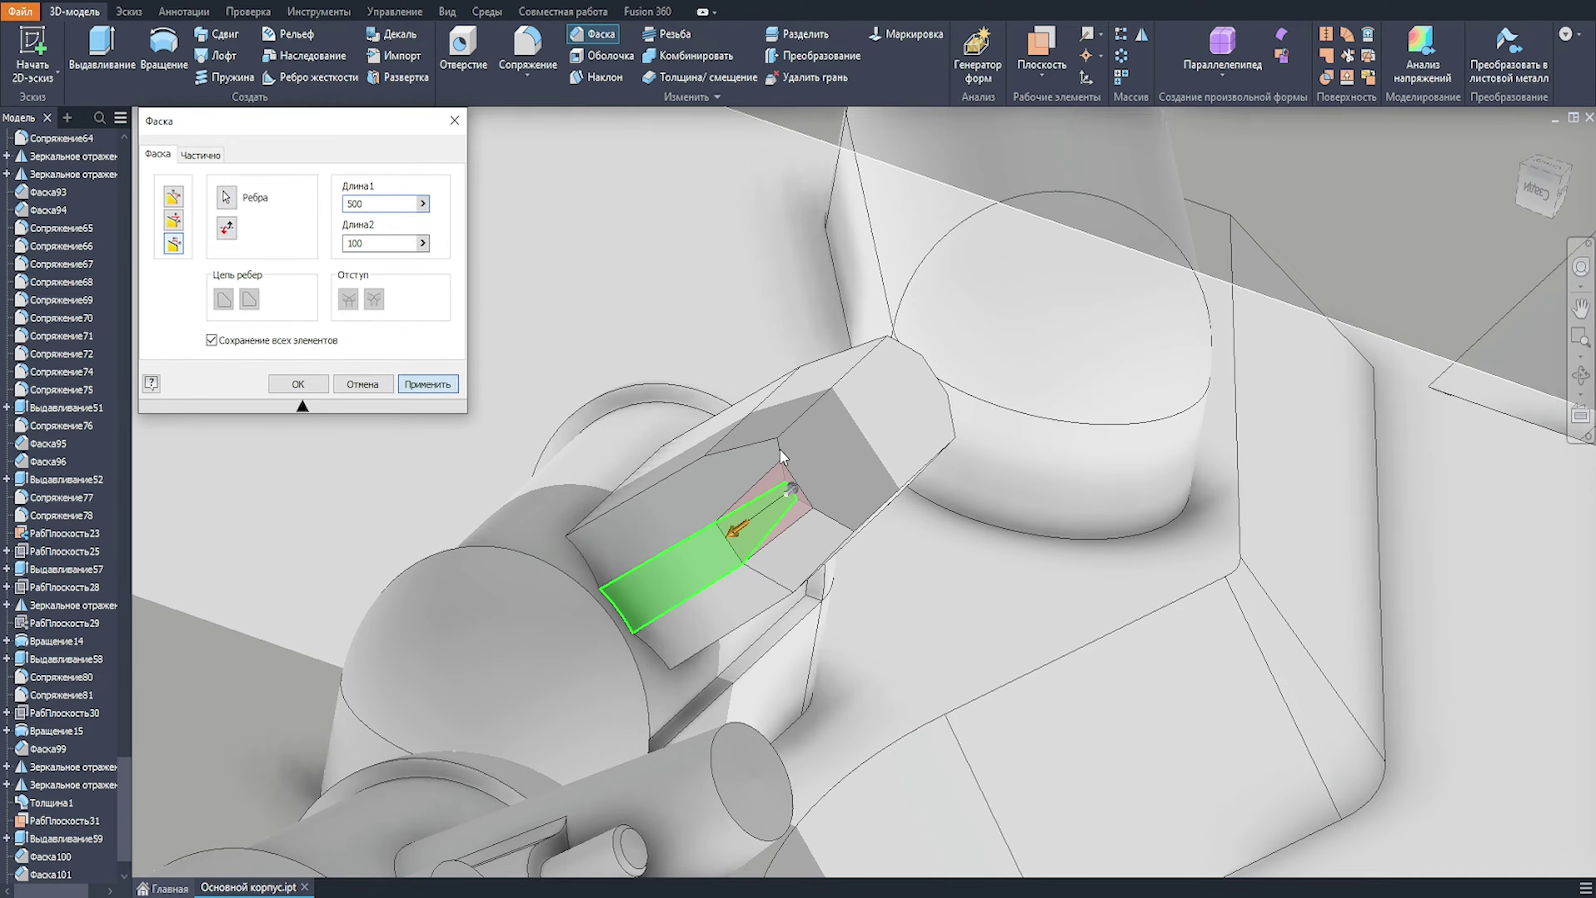
left_click(779, 448)
left_click(447, 383)
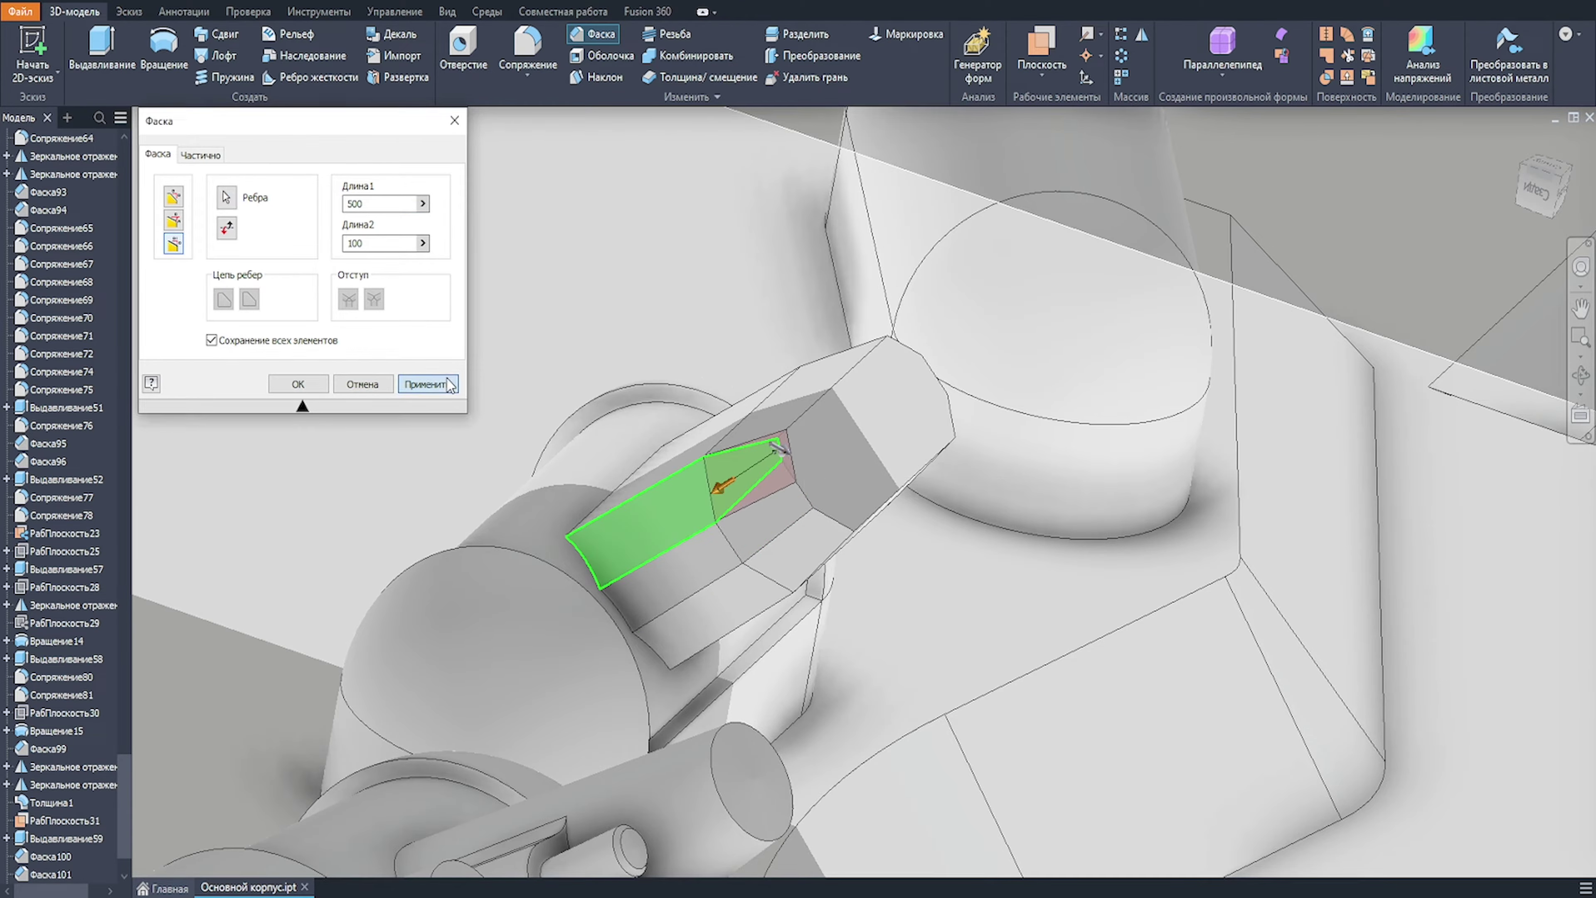
Step: Apply the 500 by 100 mm chamfer to the three remaining edges at the far end of the block's end face
middle_click_drag(858, 457, 785, 465, "shift")
scroll(690, 459, "down", 3)
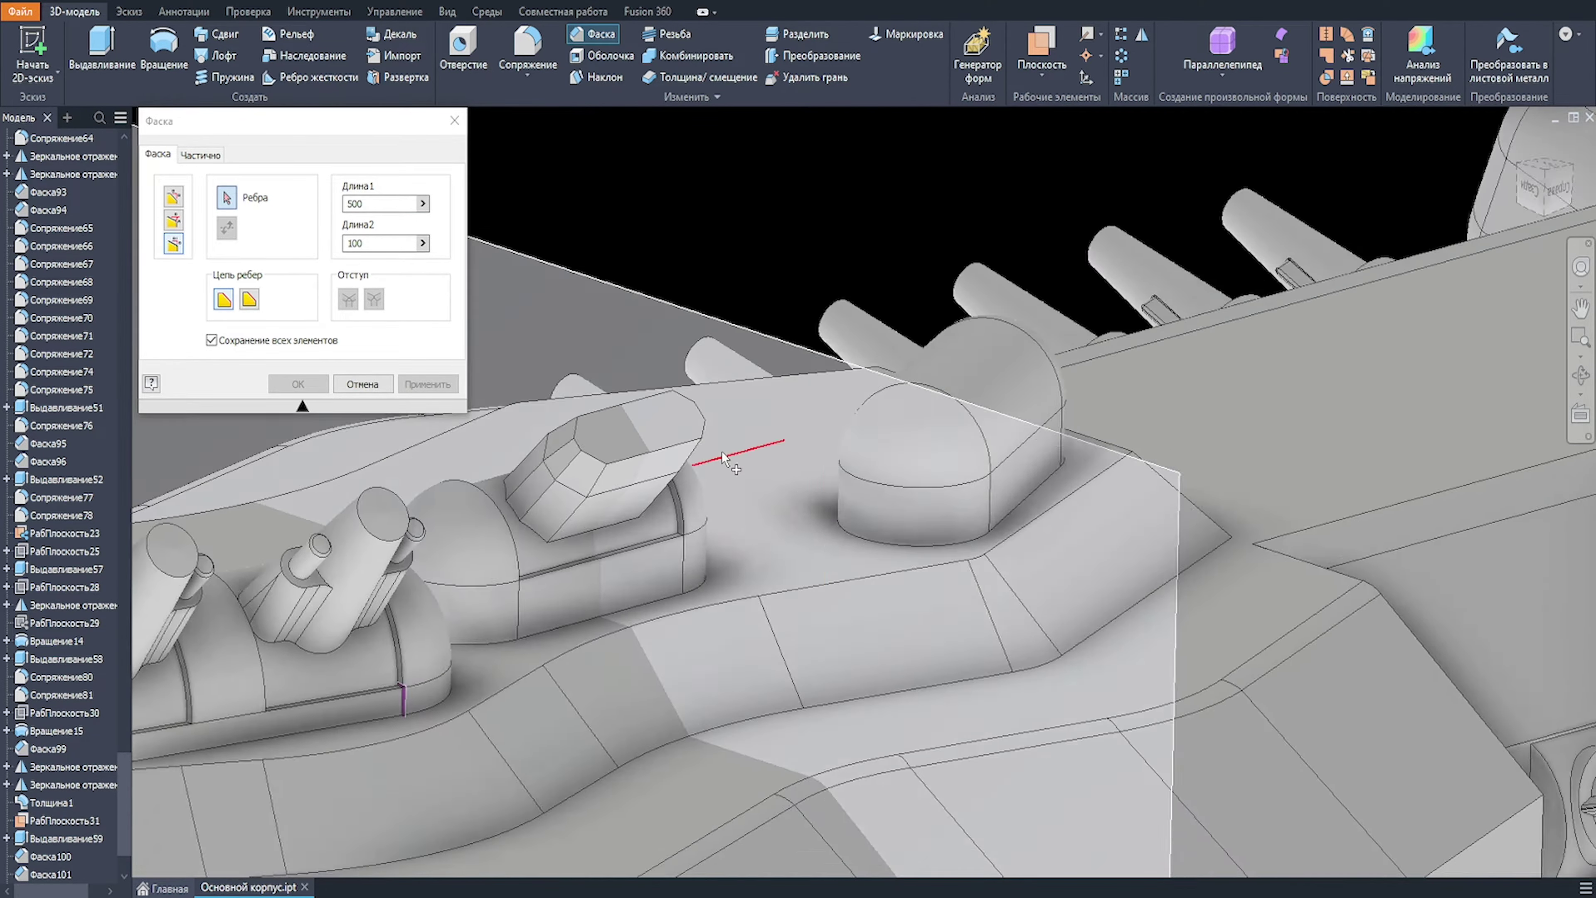
scroll(720, 450, "up", 4)
left_click(711, 425)
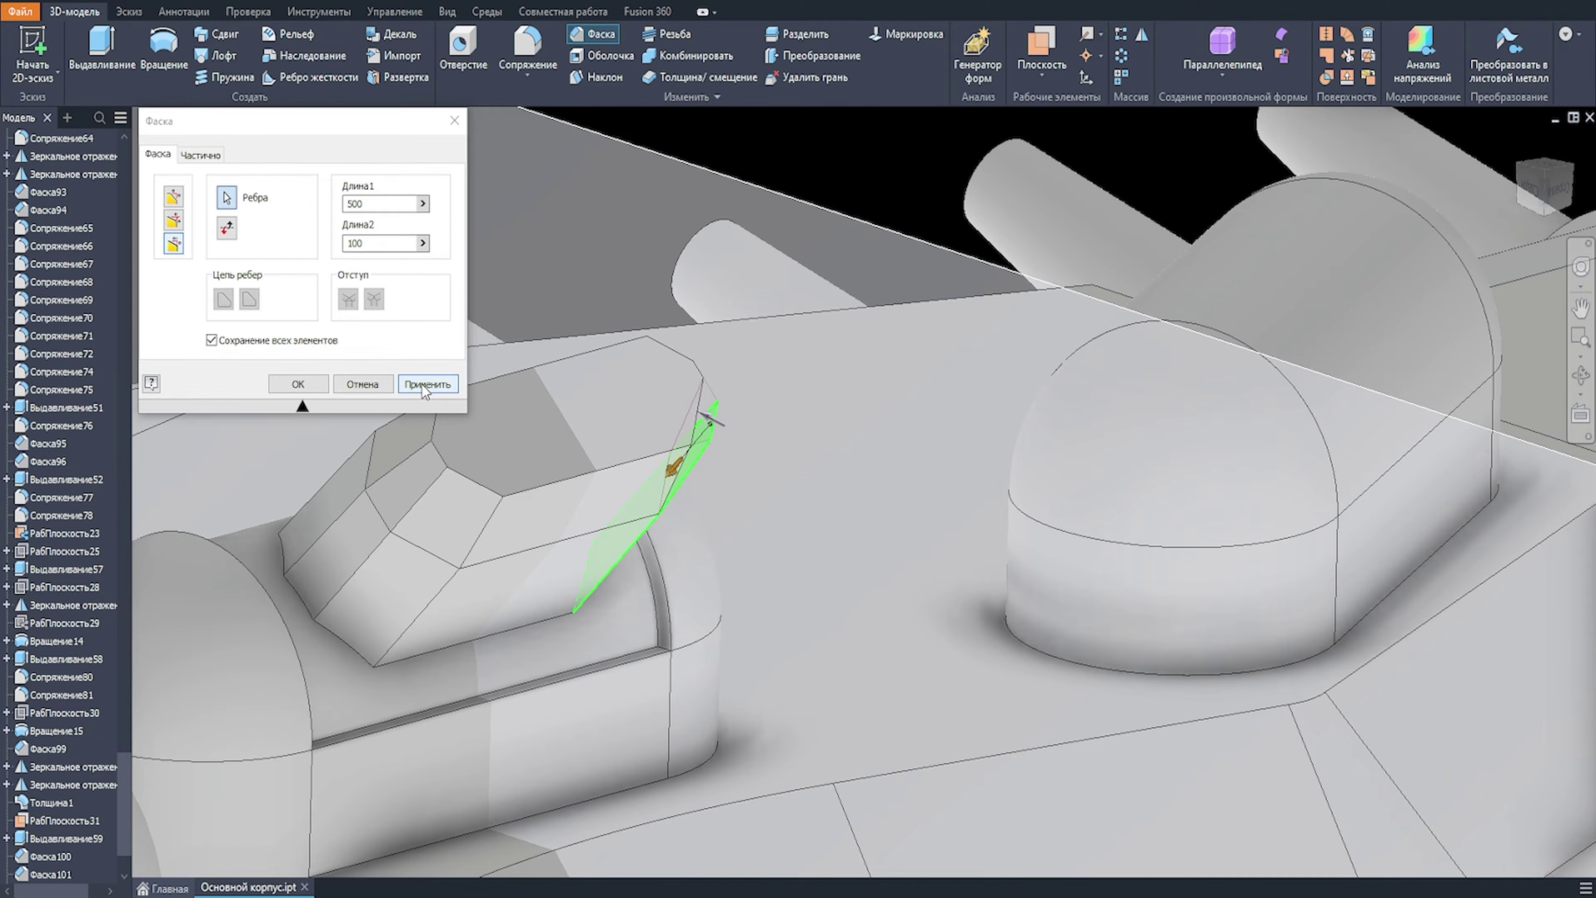
left_click(424, 385)
left_click(701, 370)
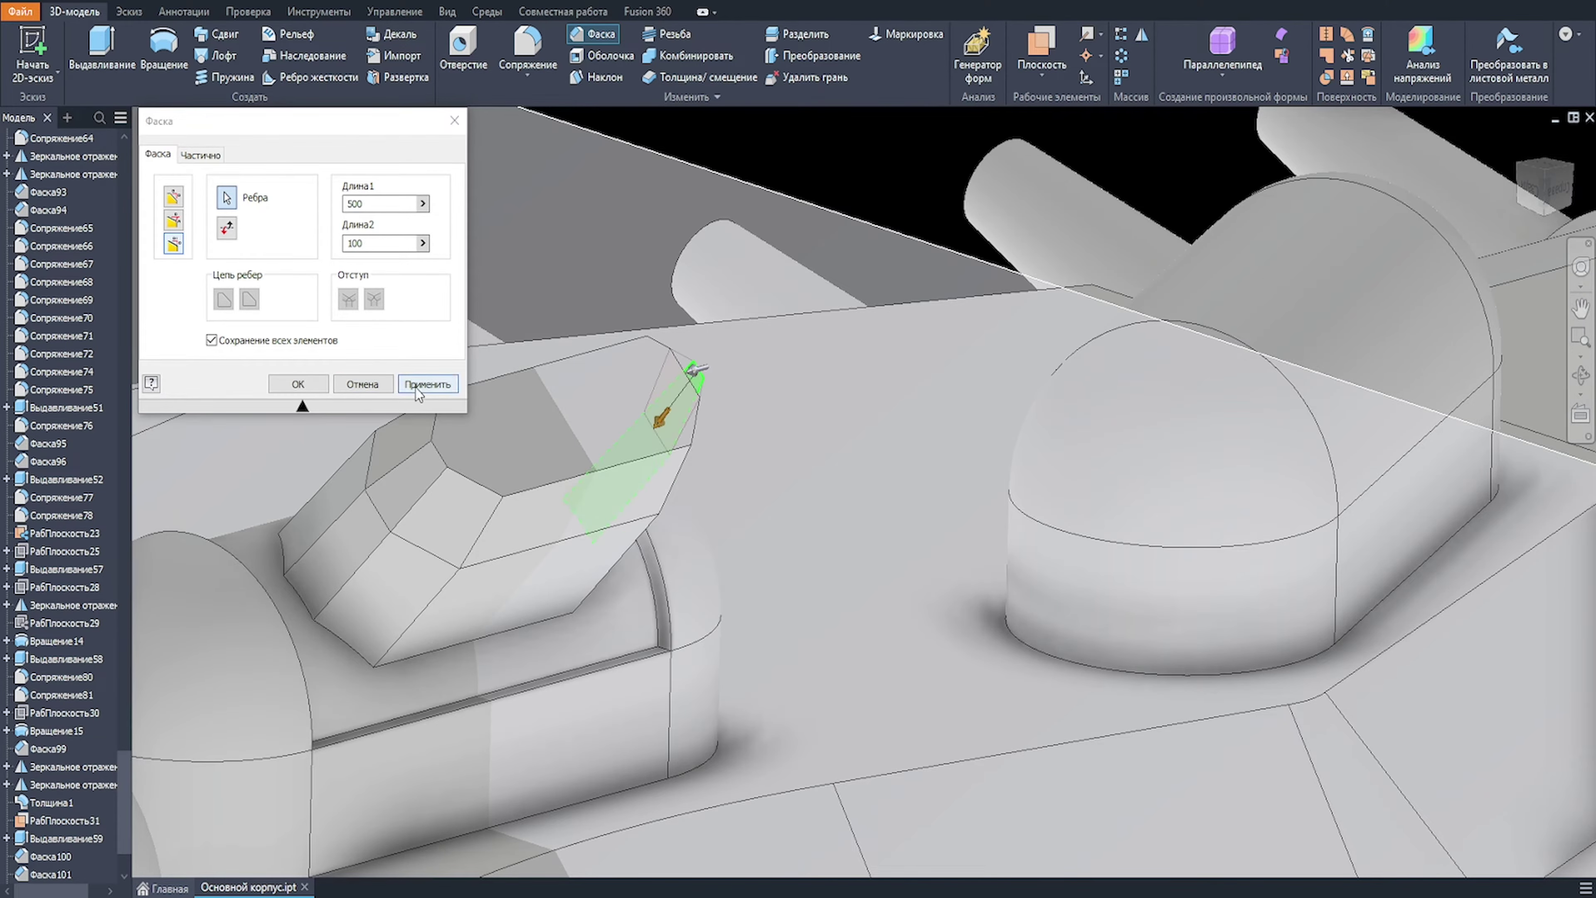
left_click(427, 384)
left_click(658, 342)
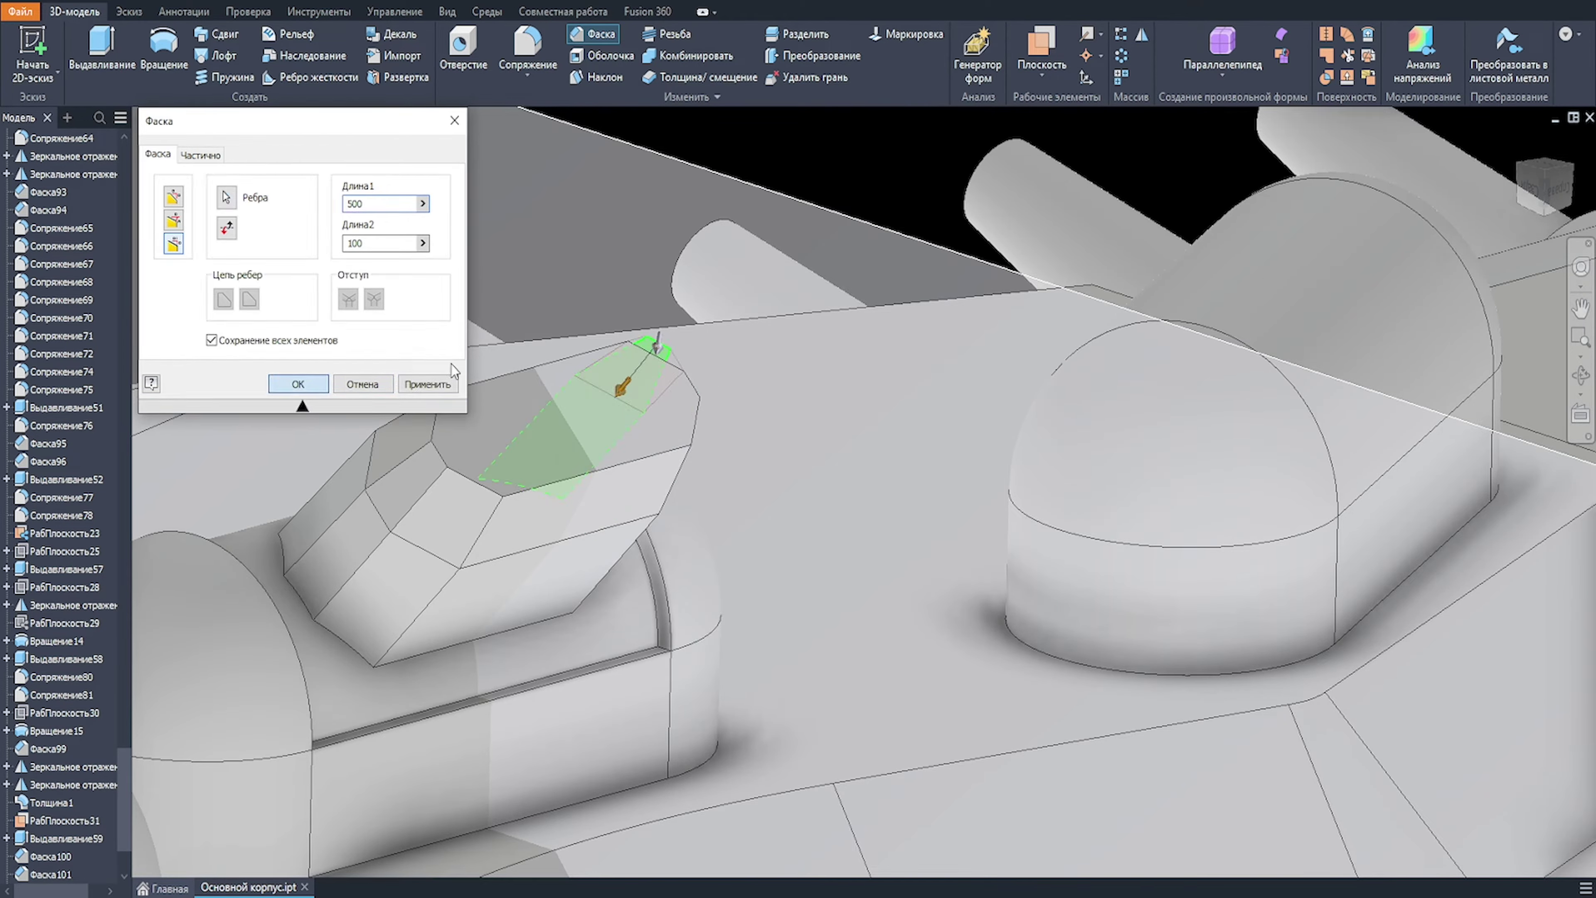
left_click(431, 382)
key("Escape")
scroll(581, 281, "down", 3)
middle_click_drag(668, 397, 457, 403, "shift")
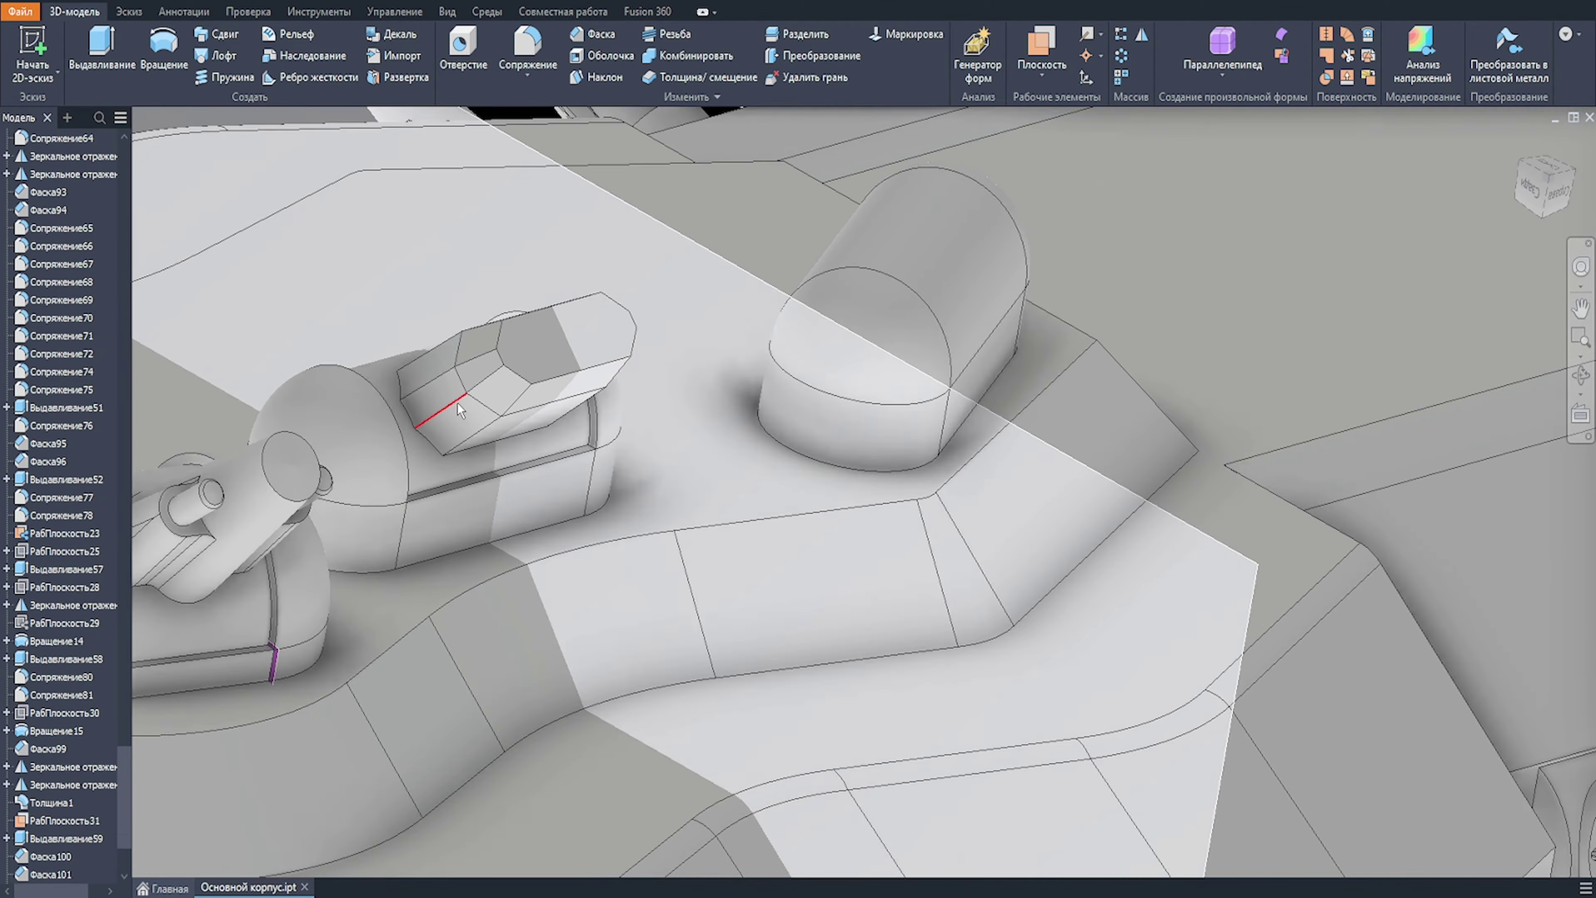
left_click(483, 406)
left_click(496, 386)
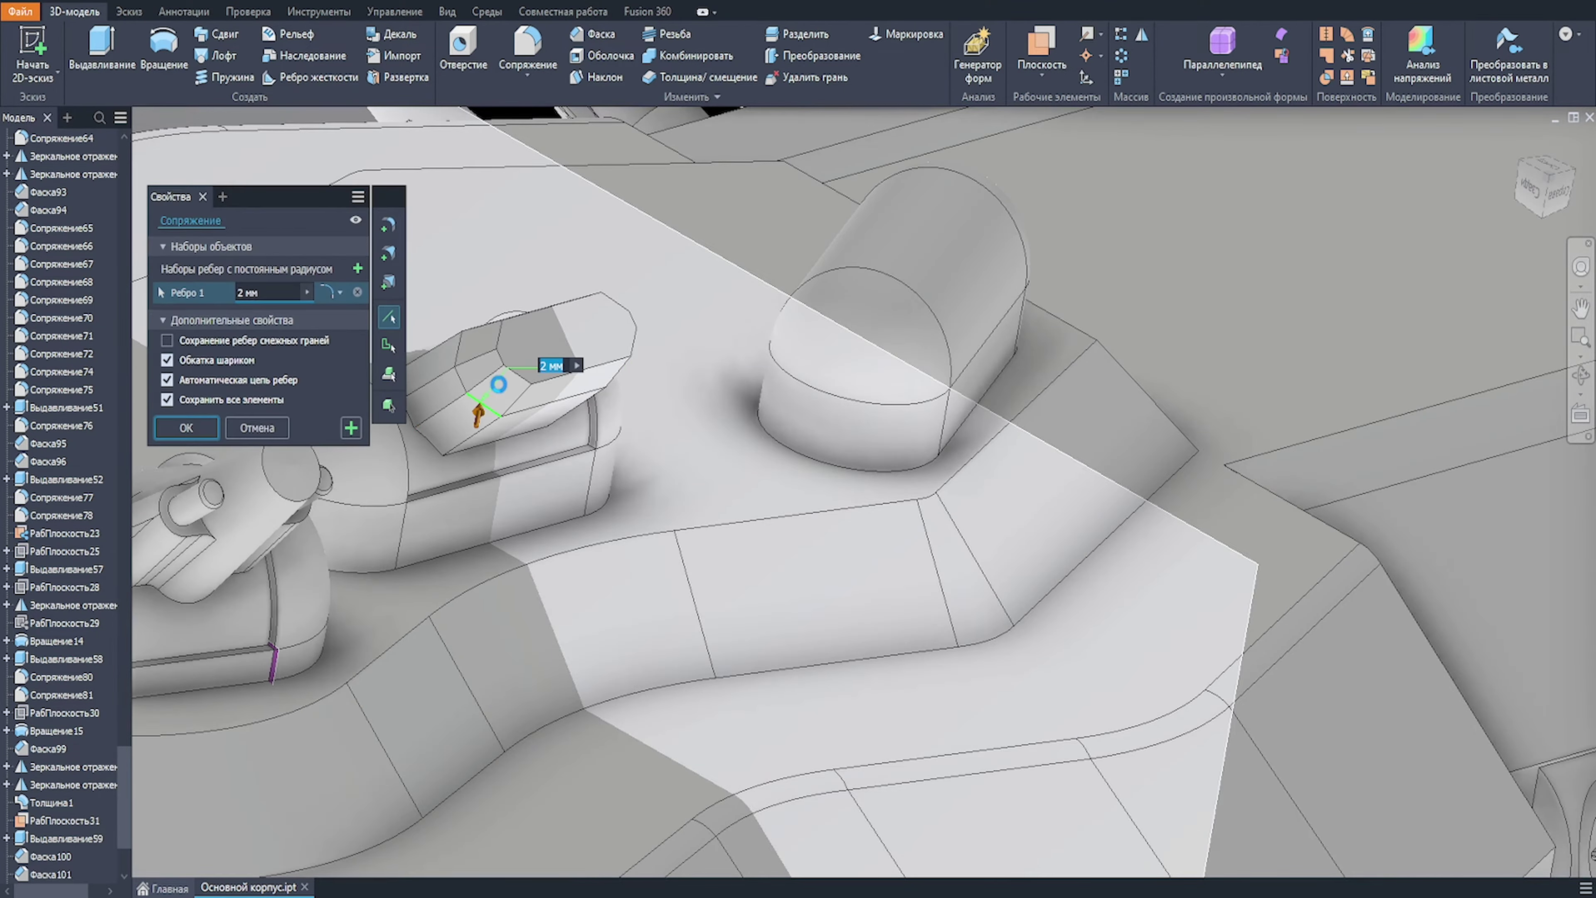
key("Escape")
Step: Start a fillet and select the eight lengthwise edges between the chamfered facets at the near end of the slanted block
left_click(471, 392)
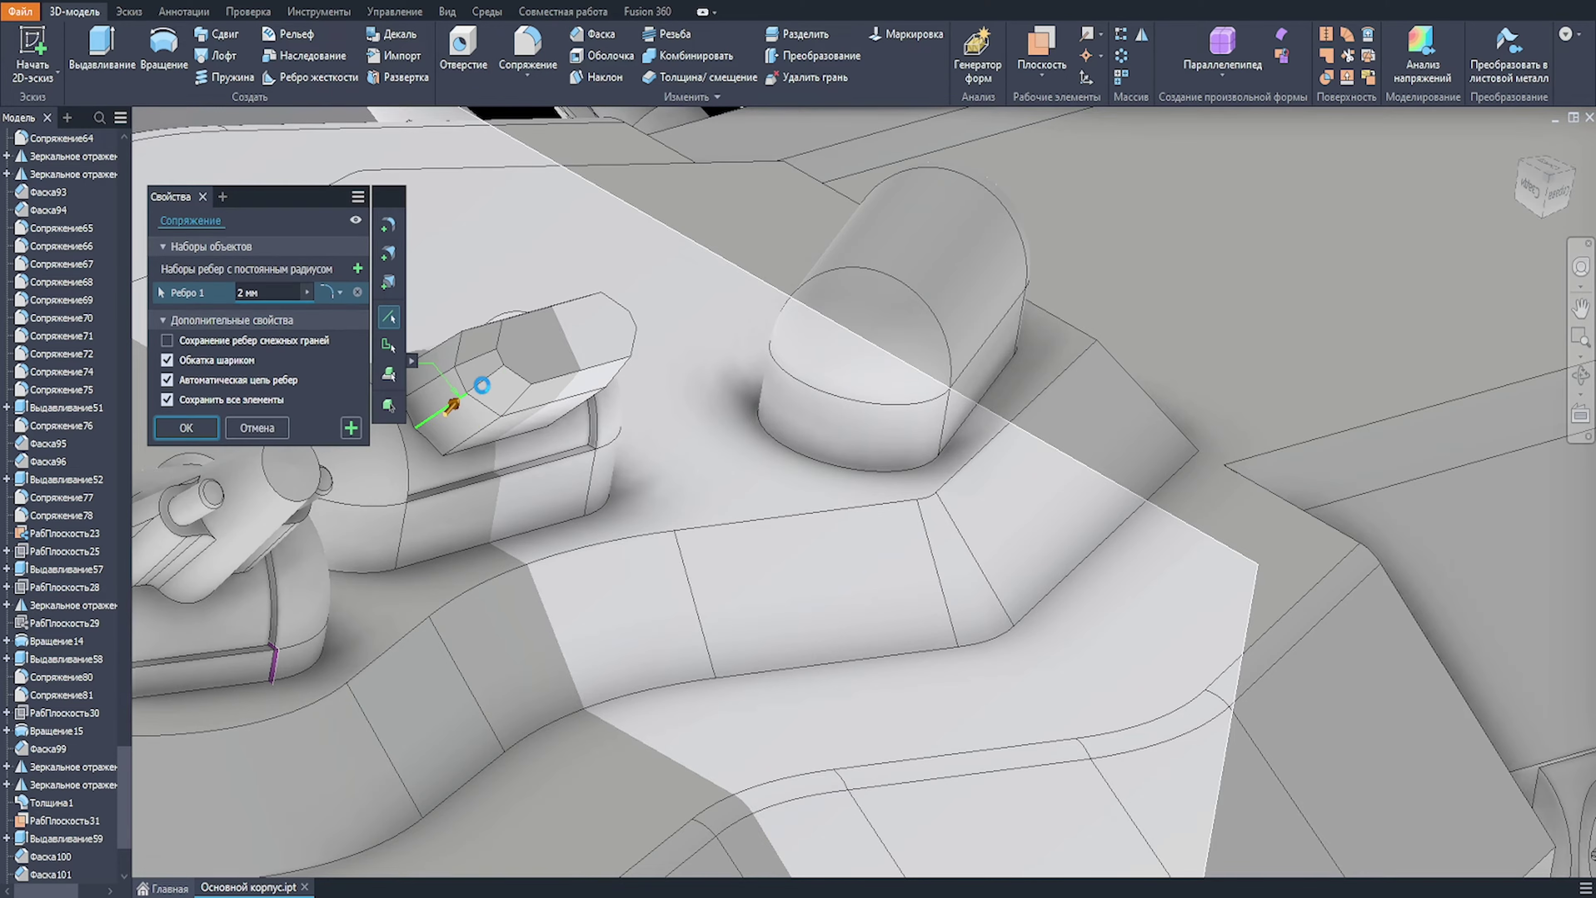
middle_click_drag(492, 385, 639, 471)
scroll(640, 471, "up", 4)
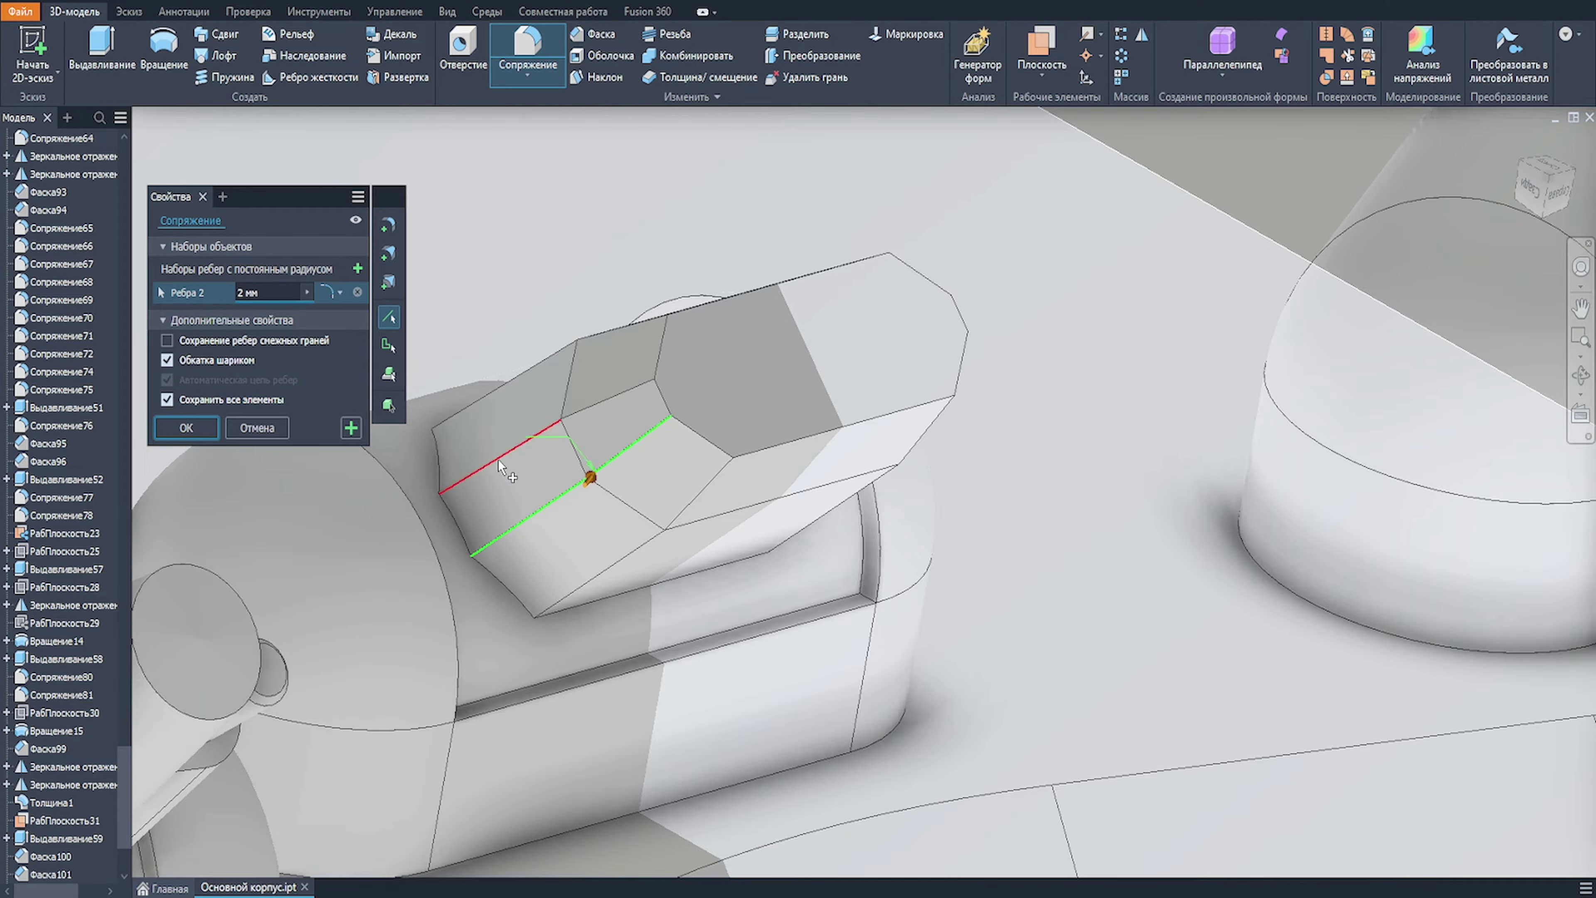
left_click(502, 455)
left_click(605, 402)
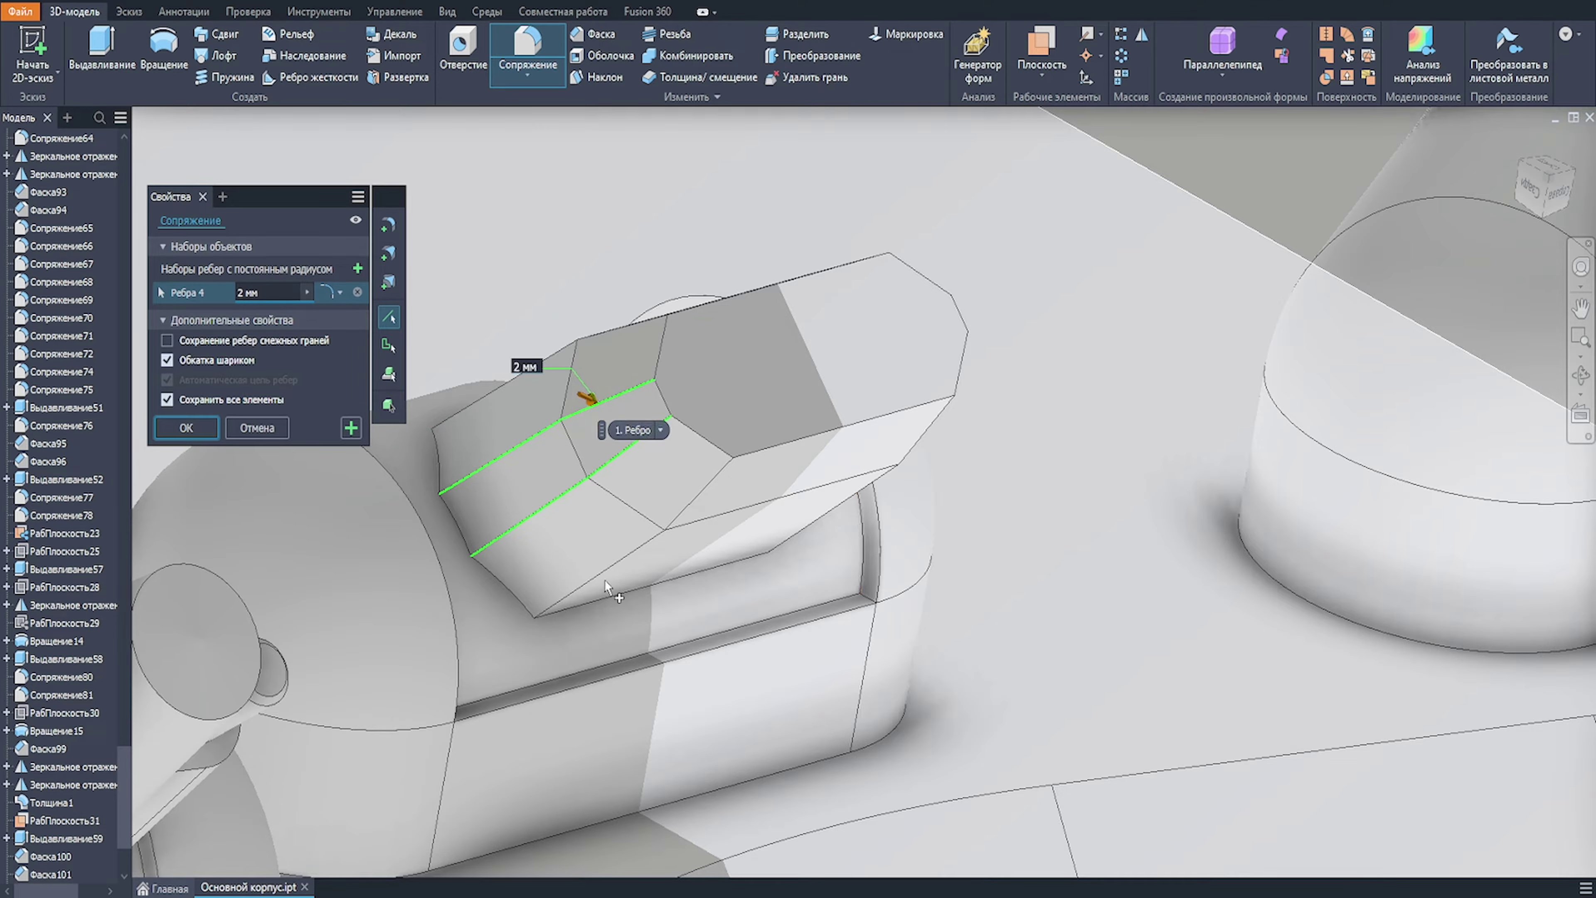
left_click(663, 533)
left_click(685, 504)
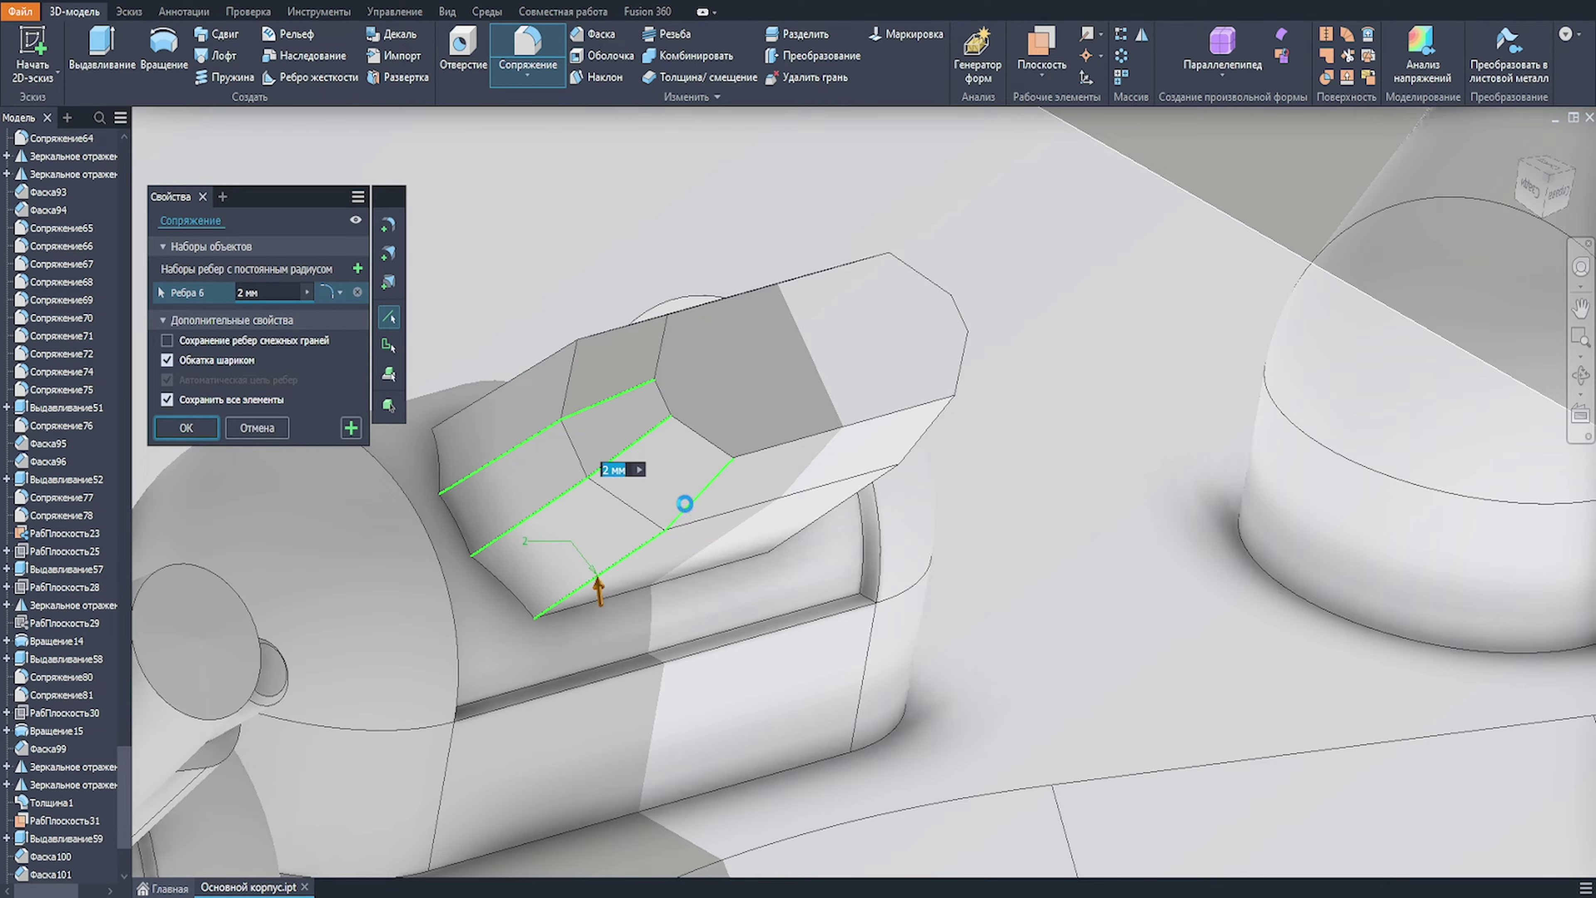
middle_click_drag(660, 433, 653, 493, "shift")
left_click(552, 336)
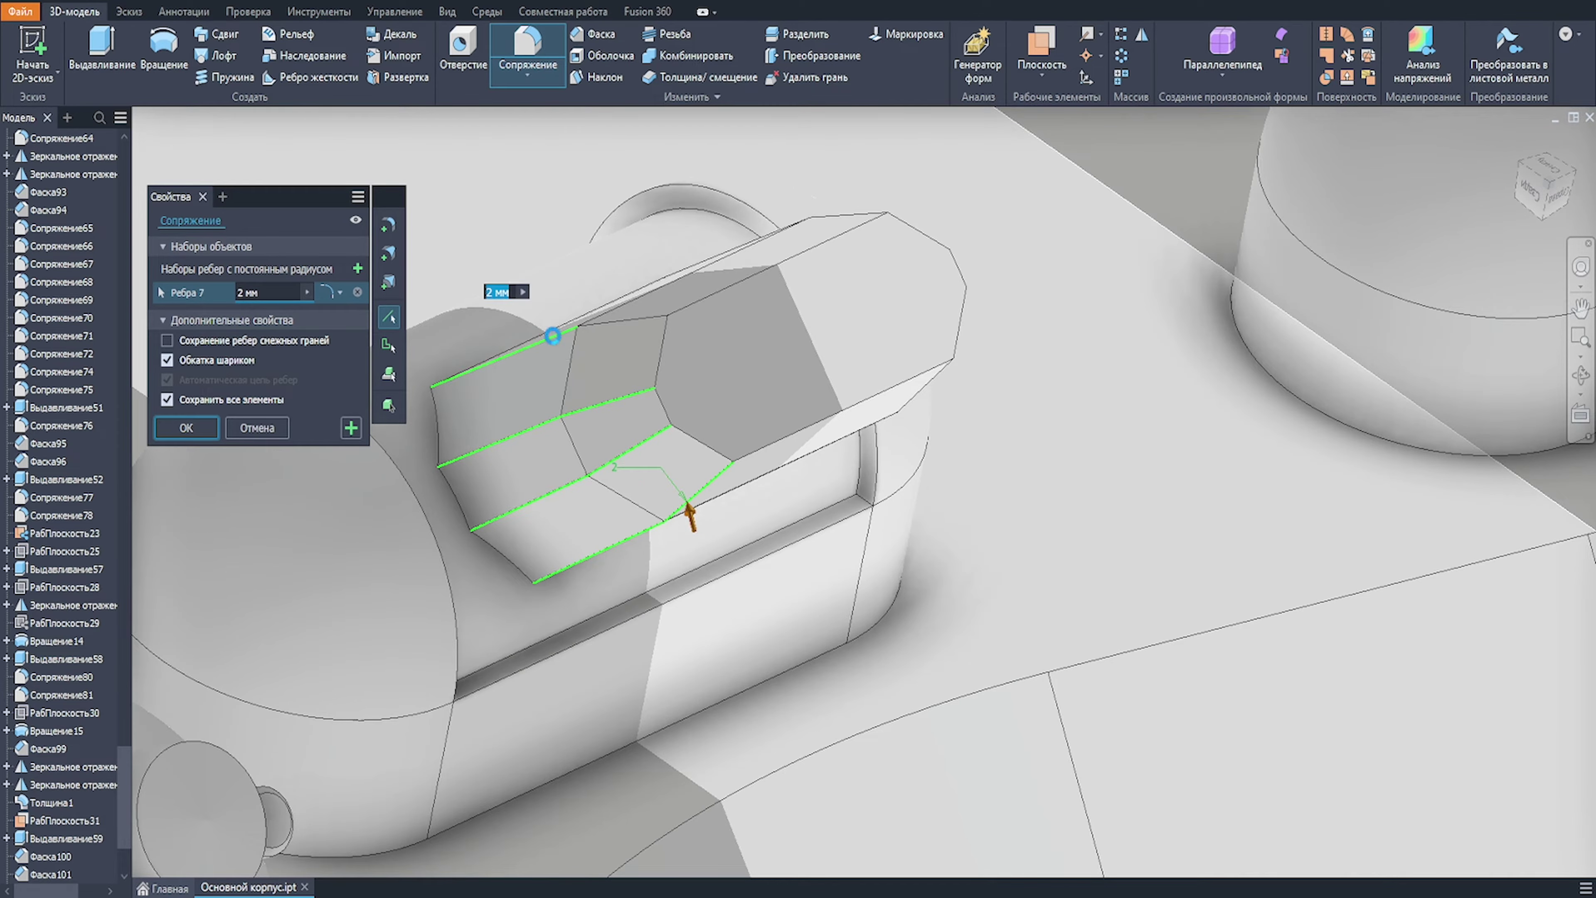
left_click(620, 322)
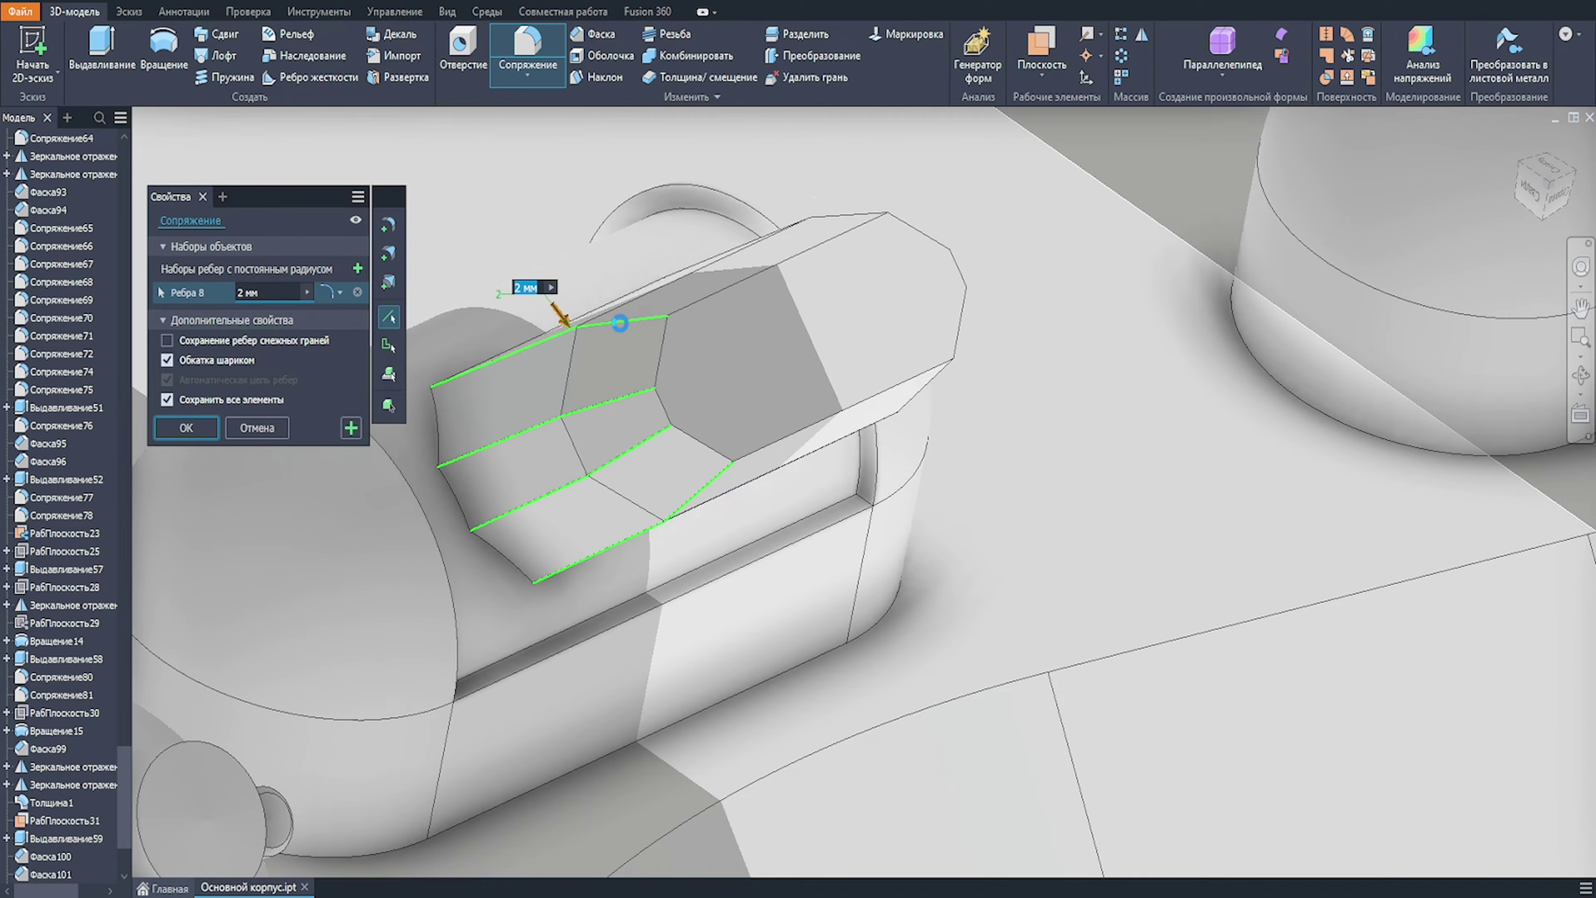
Step: Add the eight matching lengthwise edges between the facets at the far end of the slanted block to the fillet
scroll(849, 462, "down", 5)
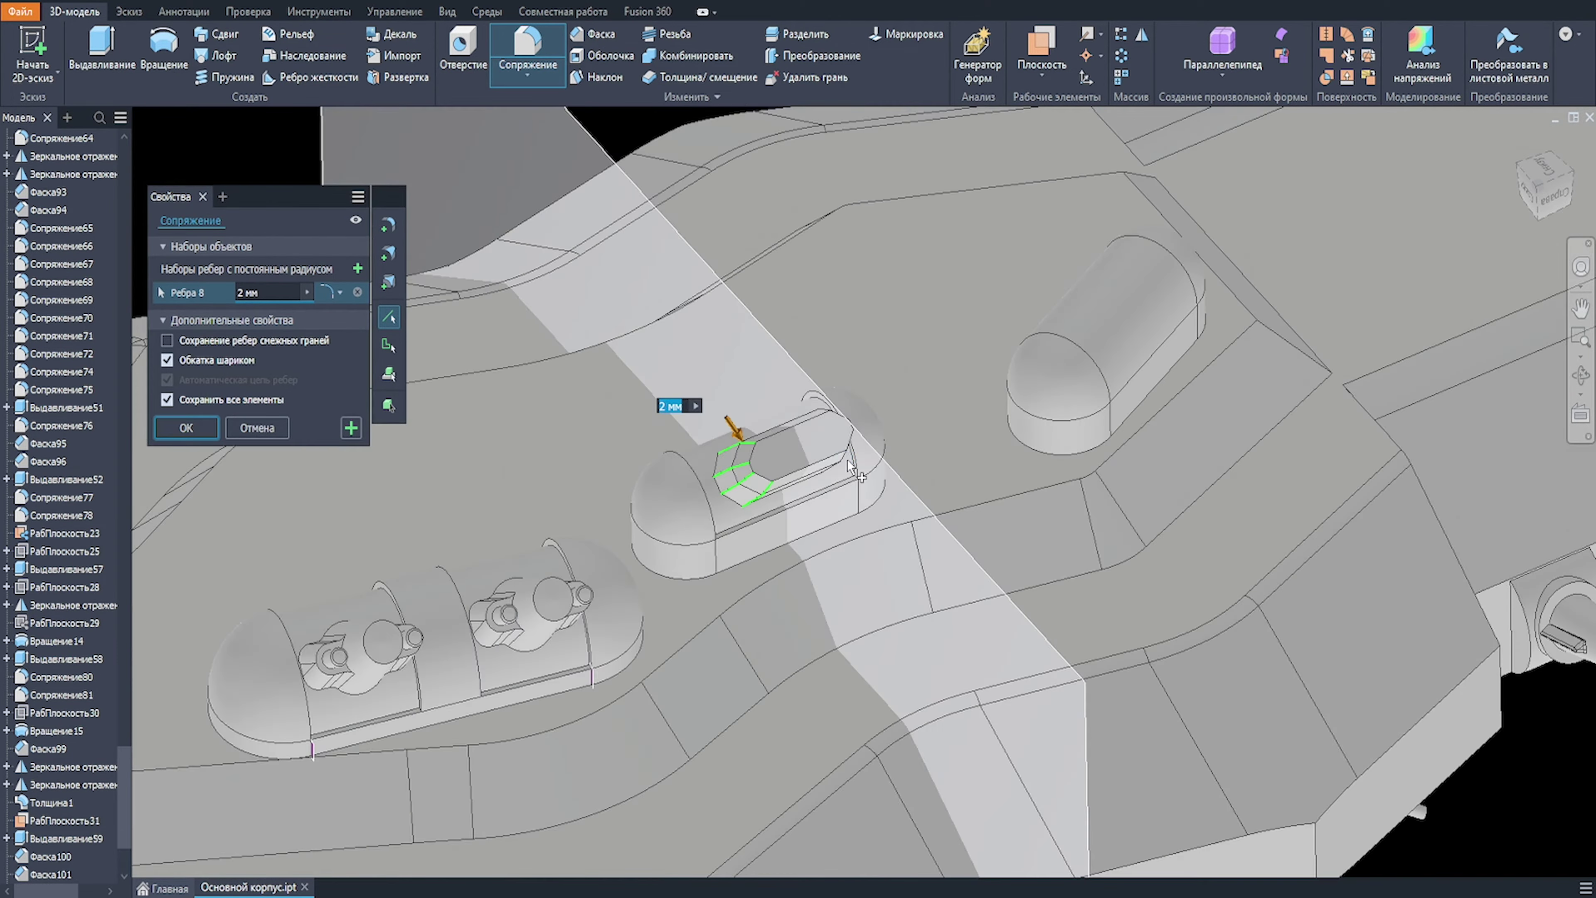
middle_click_drag(848, 462, 791, 360, "shift")
scroll(766, 427, "up", 4)
left_click(668, 474)
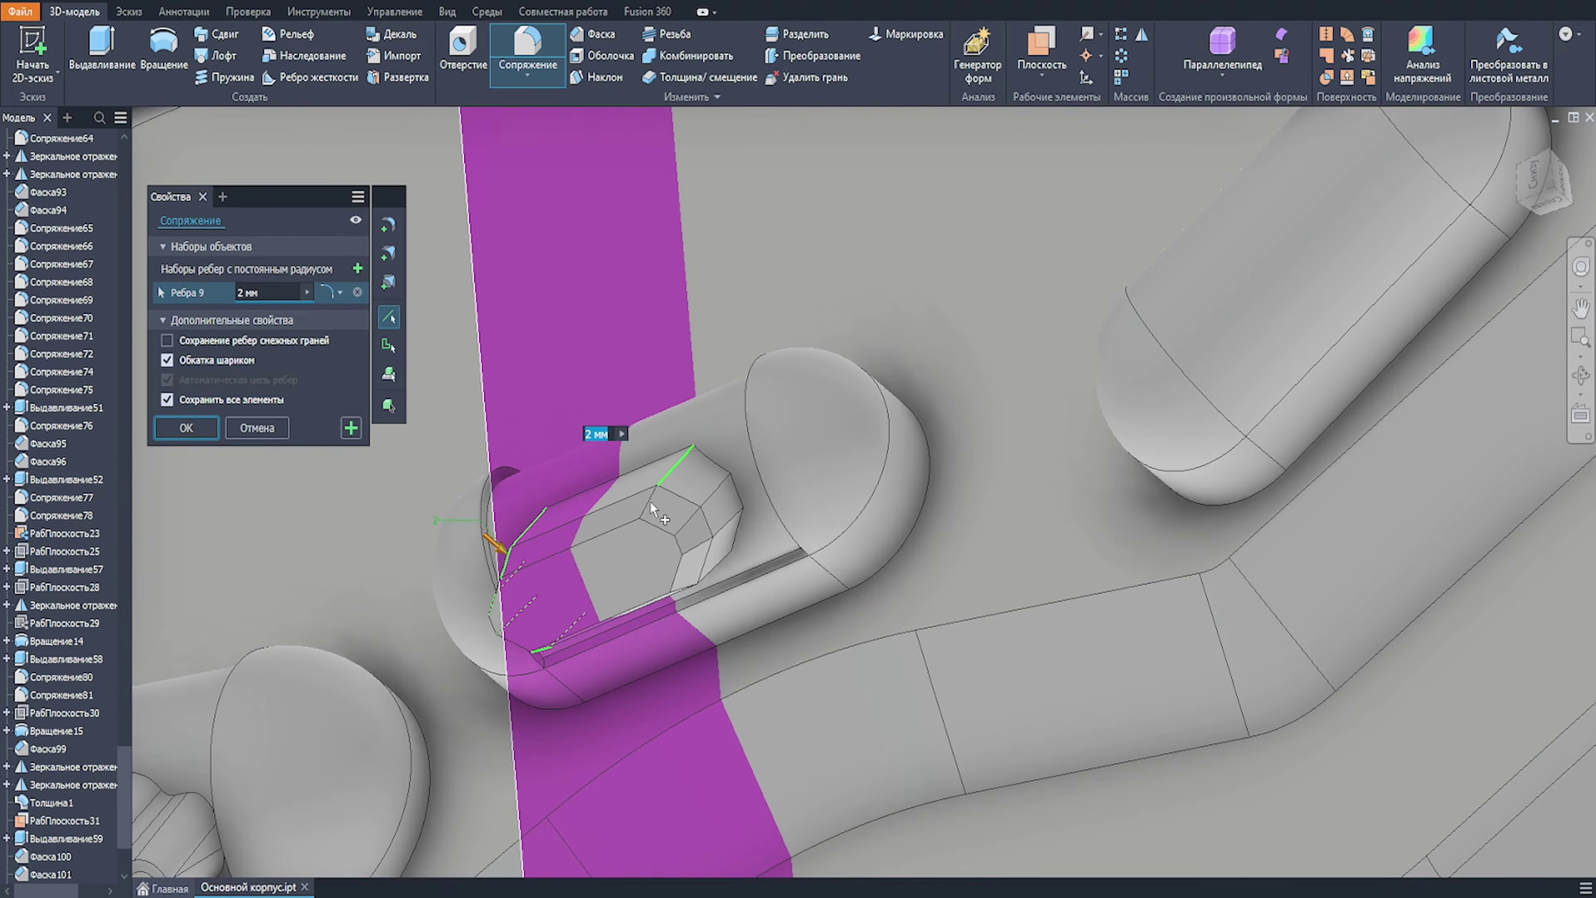
left_click(648, 506)
middle_click_drag(748, 534, 716, 498, "shift")
left_click(685, 557)
left_click(714, 556)
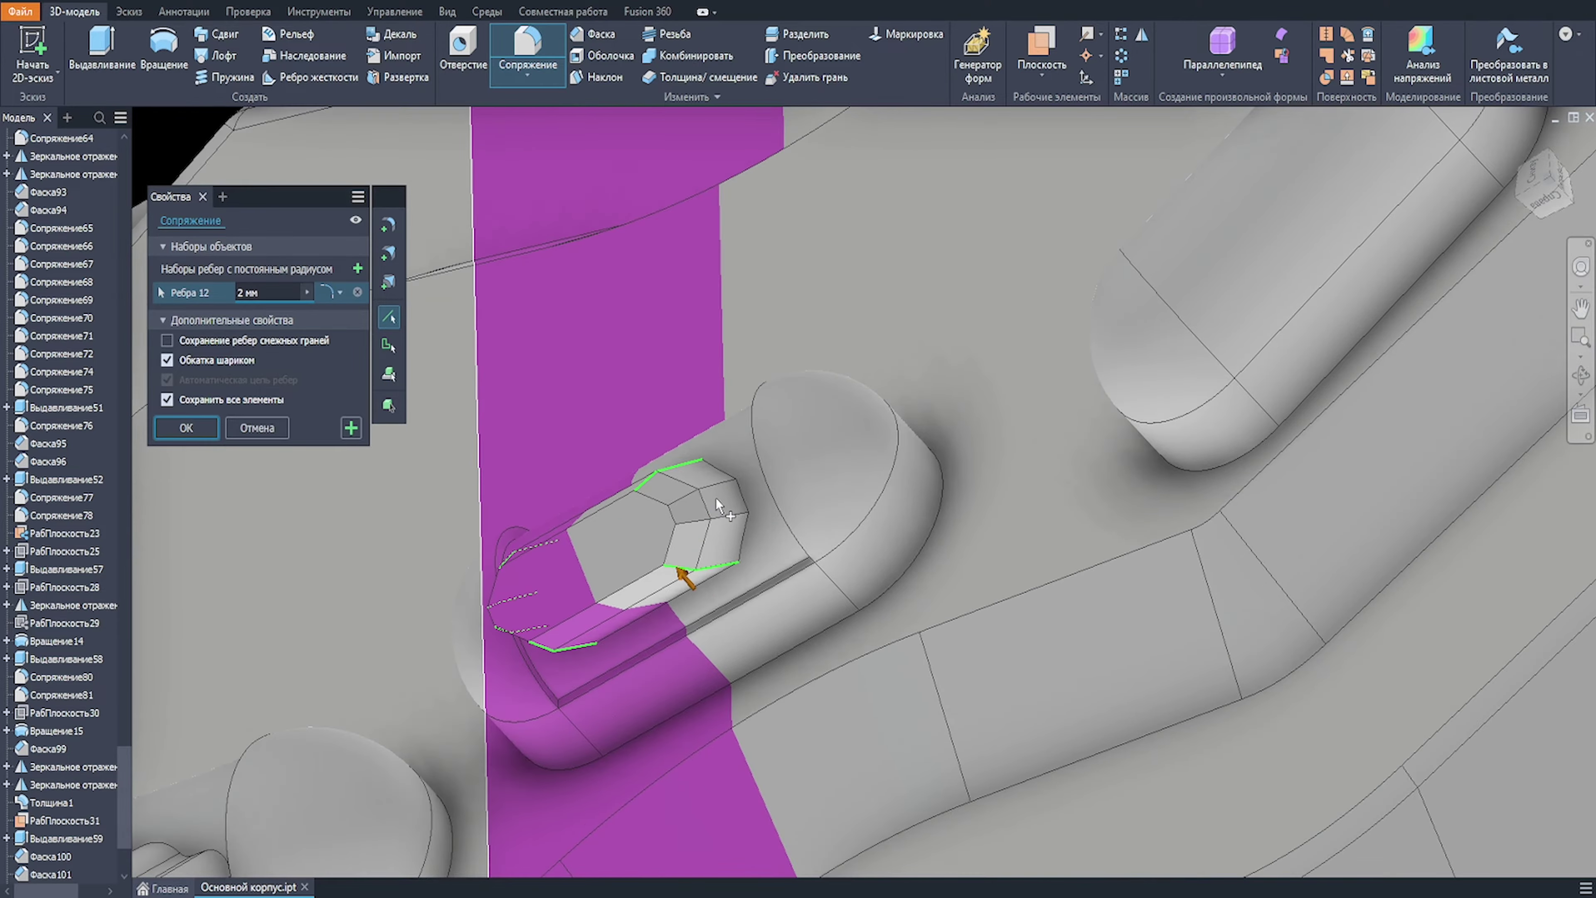
left_click(716, 498)
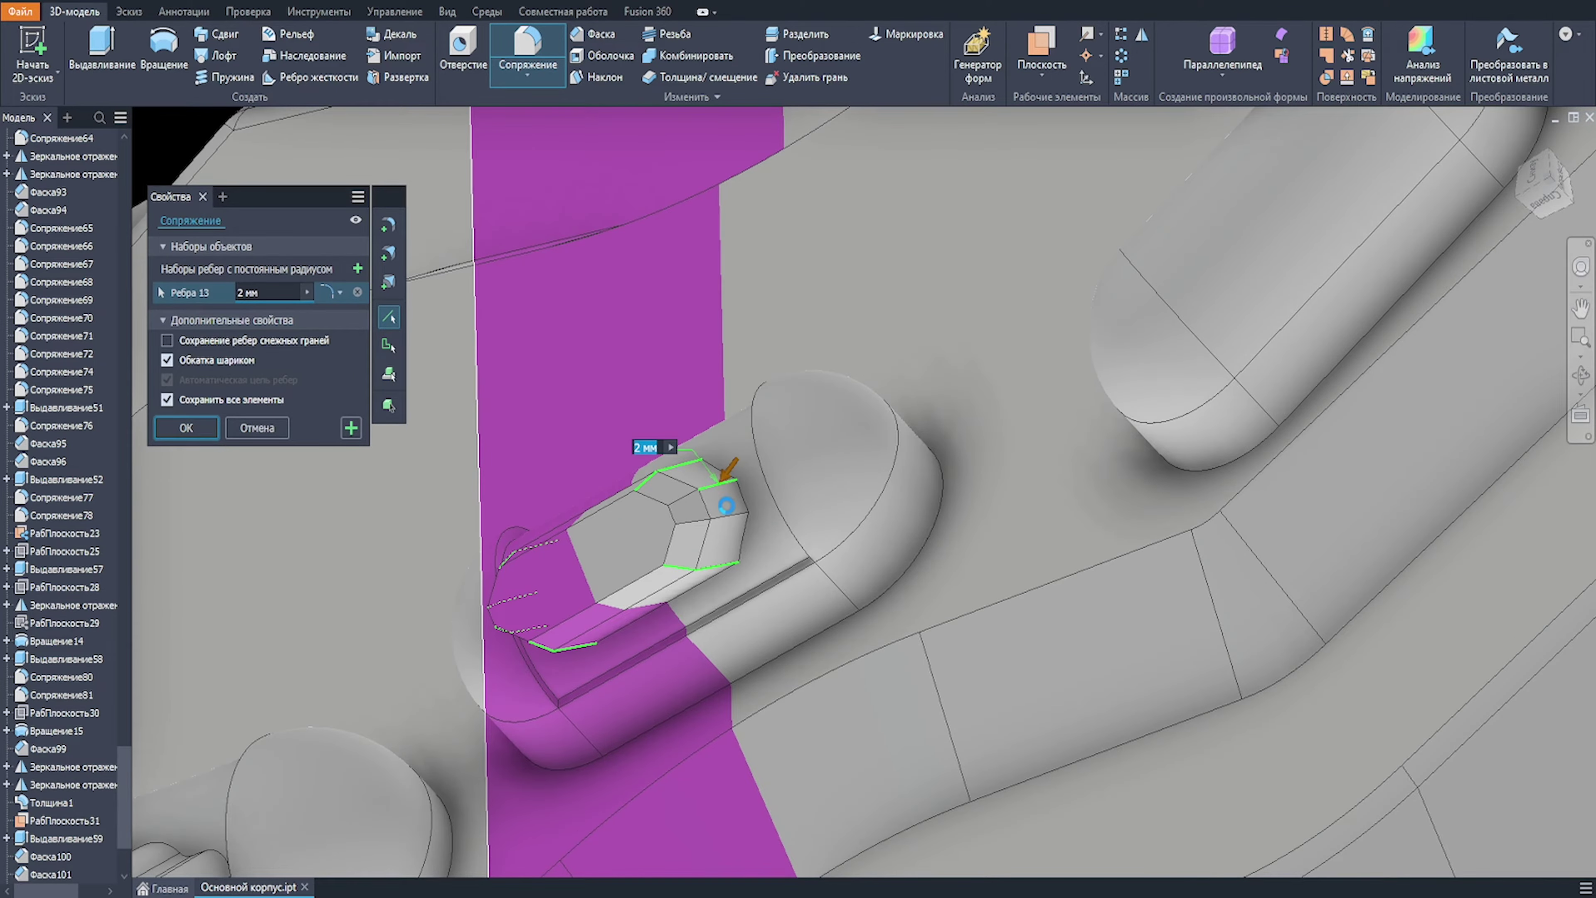
left_click(683, 498)
left_click(731, 517)
left_click(692, 521)
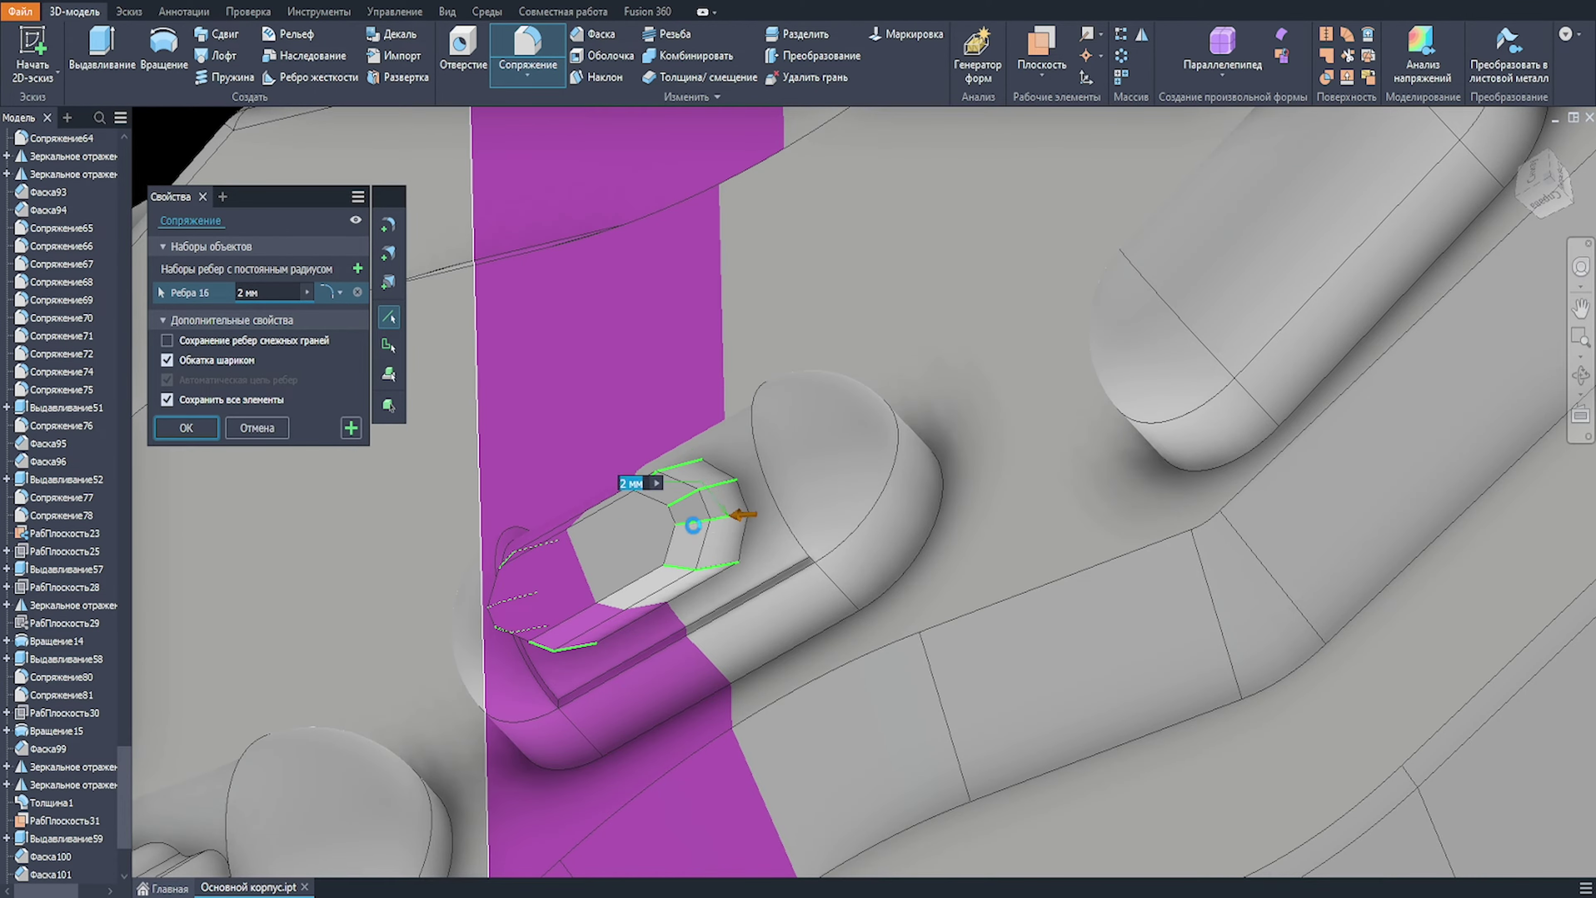
Step: Set the fillet radius of the selected facet edges to 250 mm and apply the fillet
scroll(685, 536, "up", 1)
type("100")
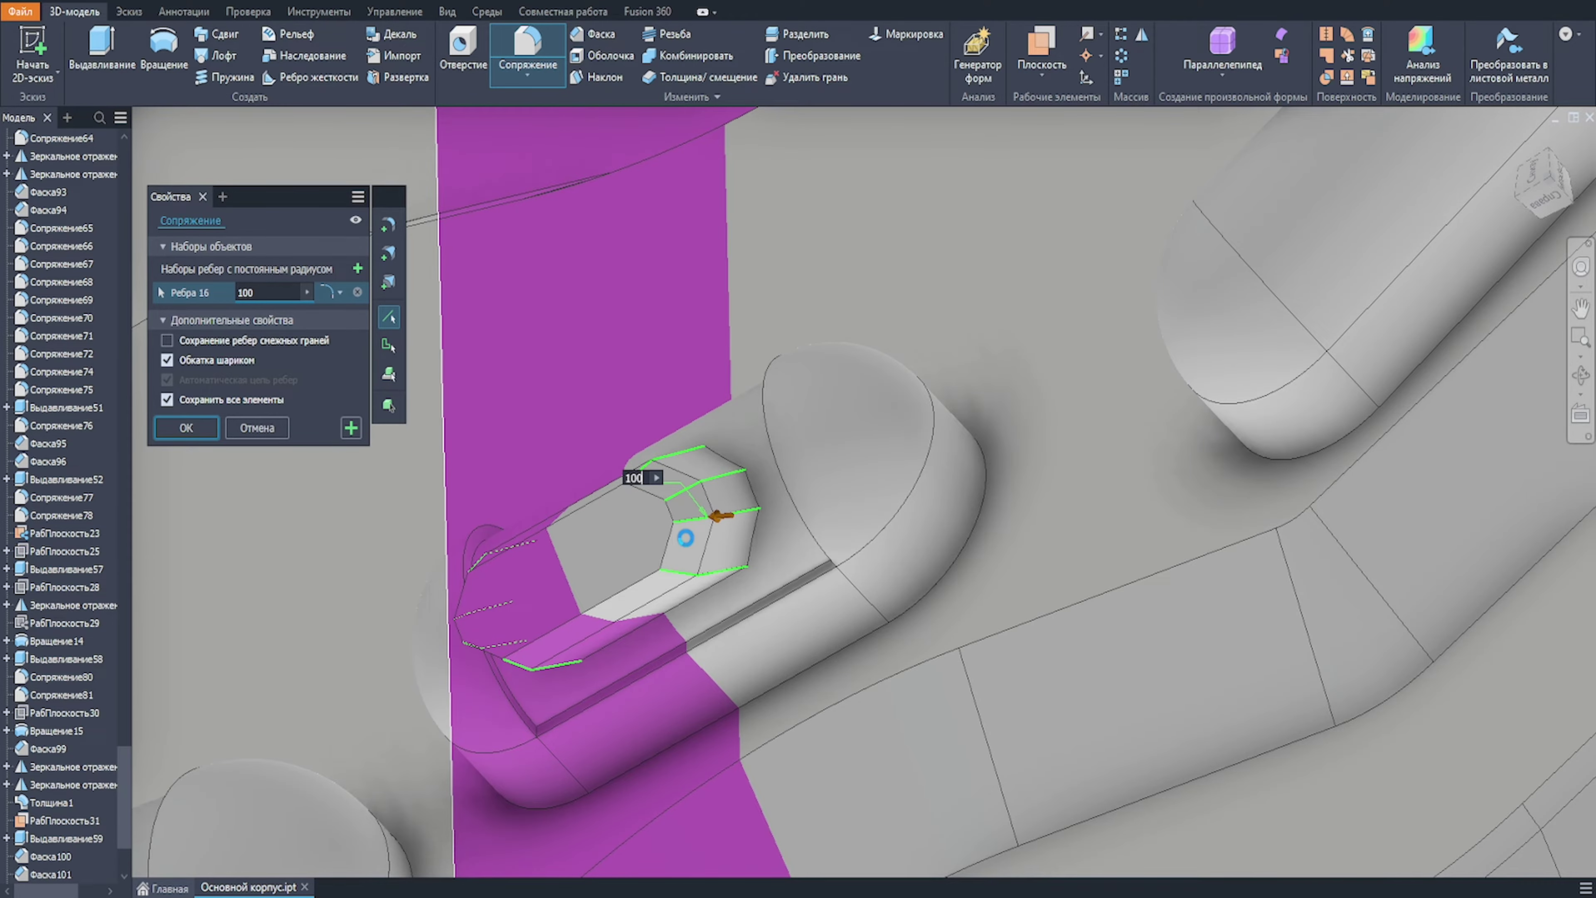
scroll(685, 536, "down", 1)
type("250")
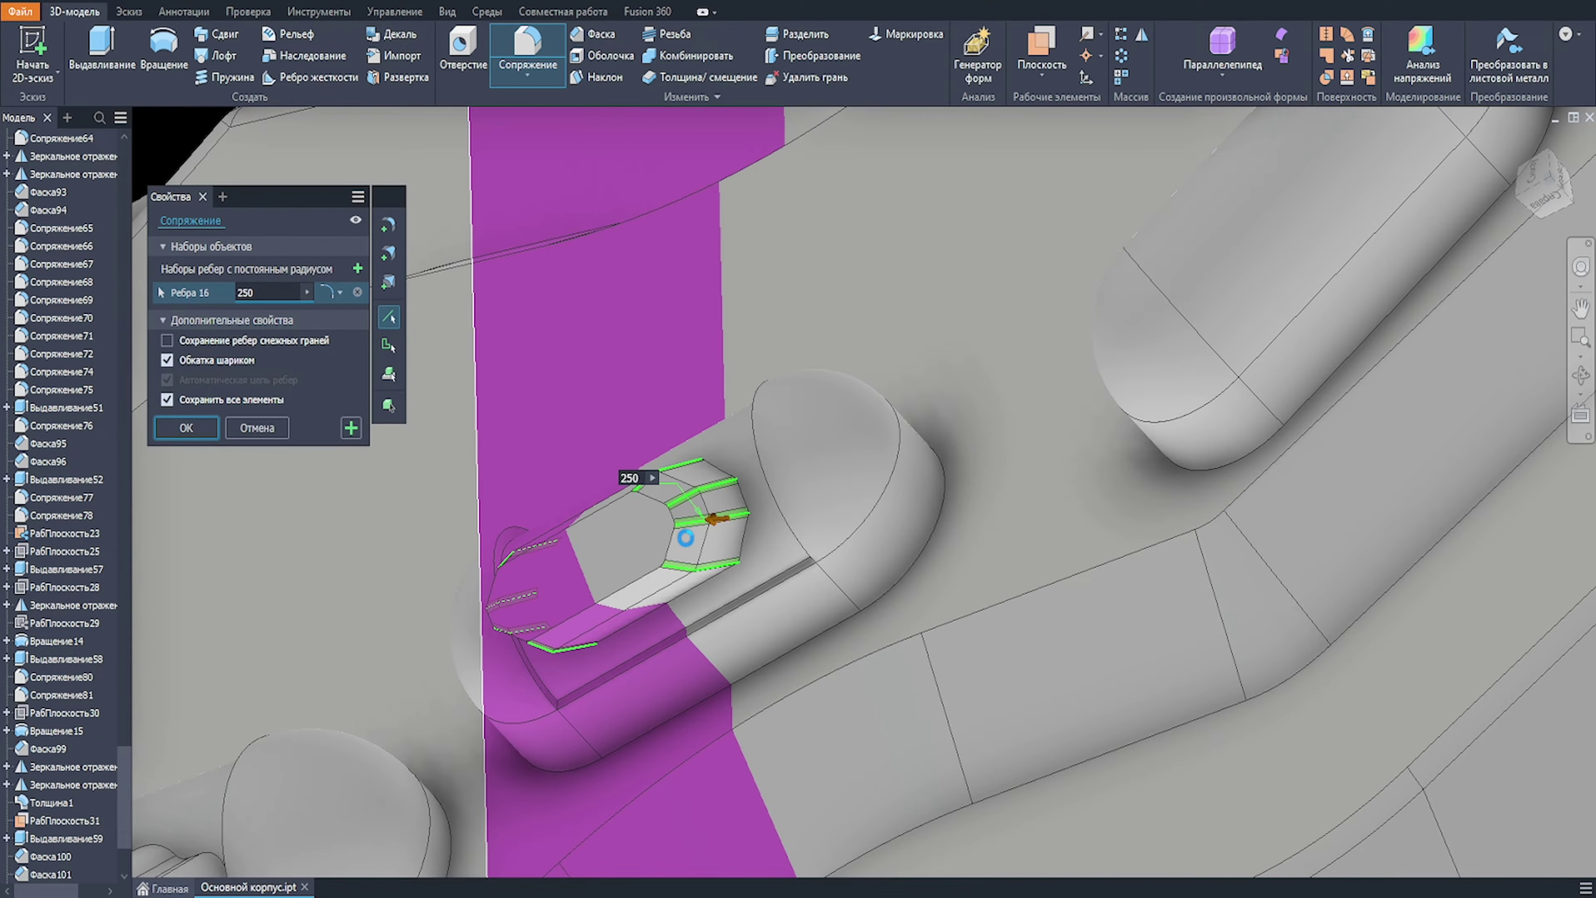
key("Return")
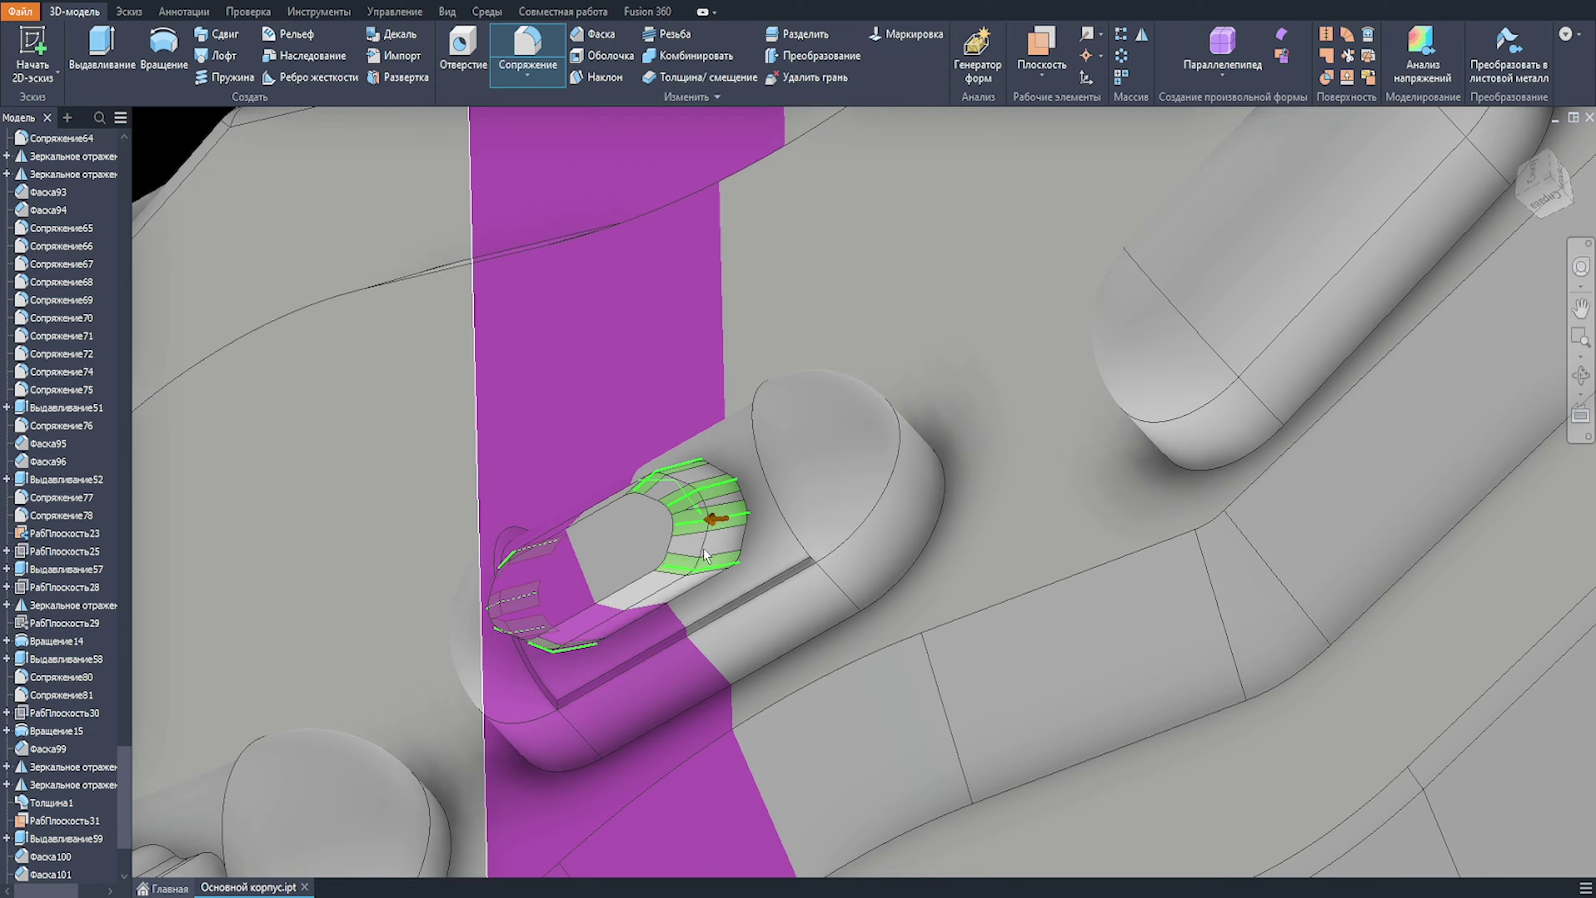
Step: Fillet the closed edge loop running around the middle of the block's chamfered sides with a 2000 mm radius
left_click(699, 546)
left_click(726, 529)
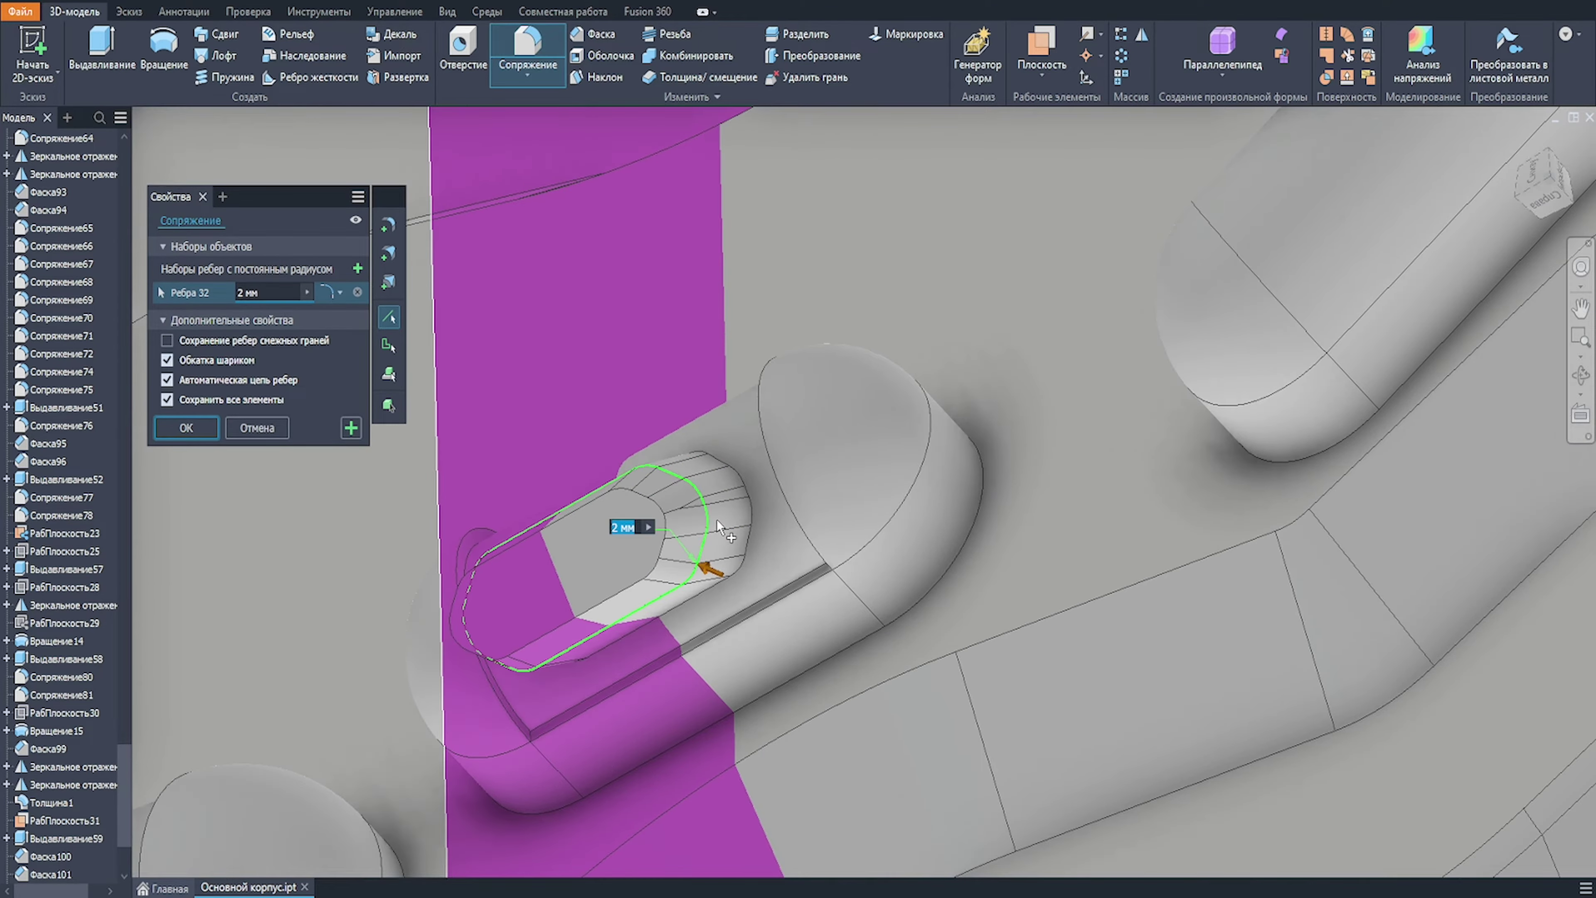
scroll(723, 525, "up", 1)
type("500")
scroll(716, 519, "up", 2)
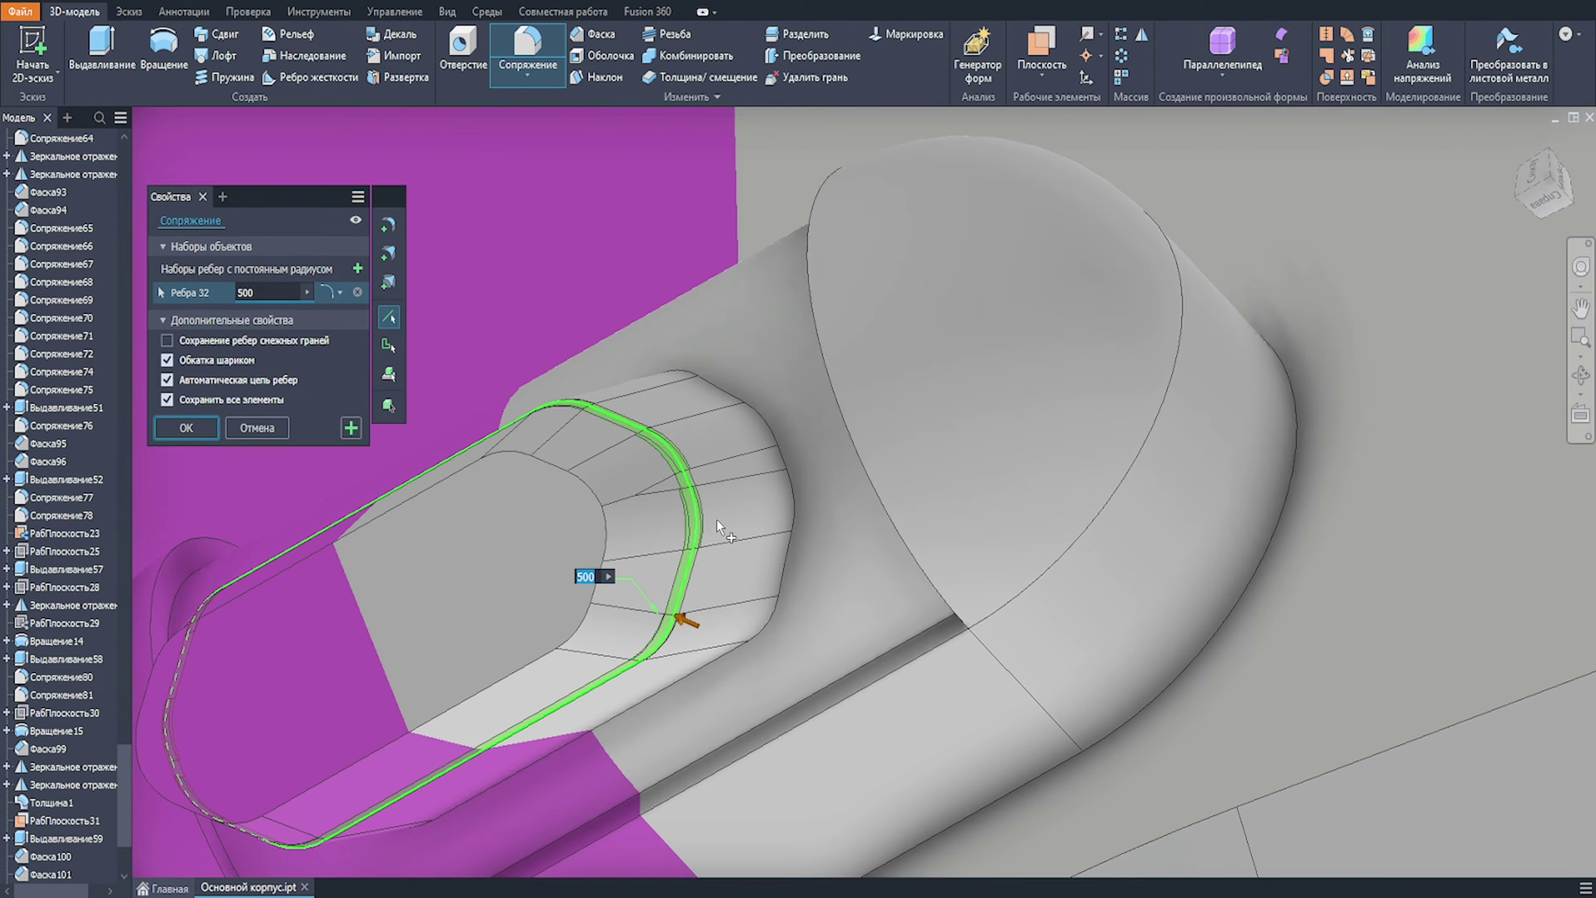
type("2000")
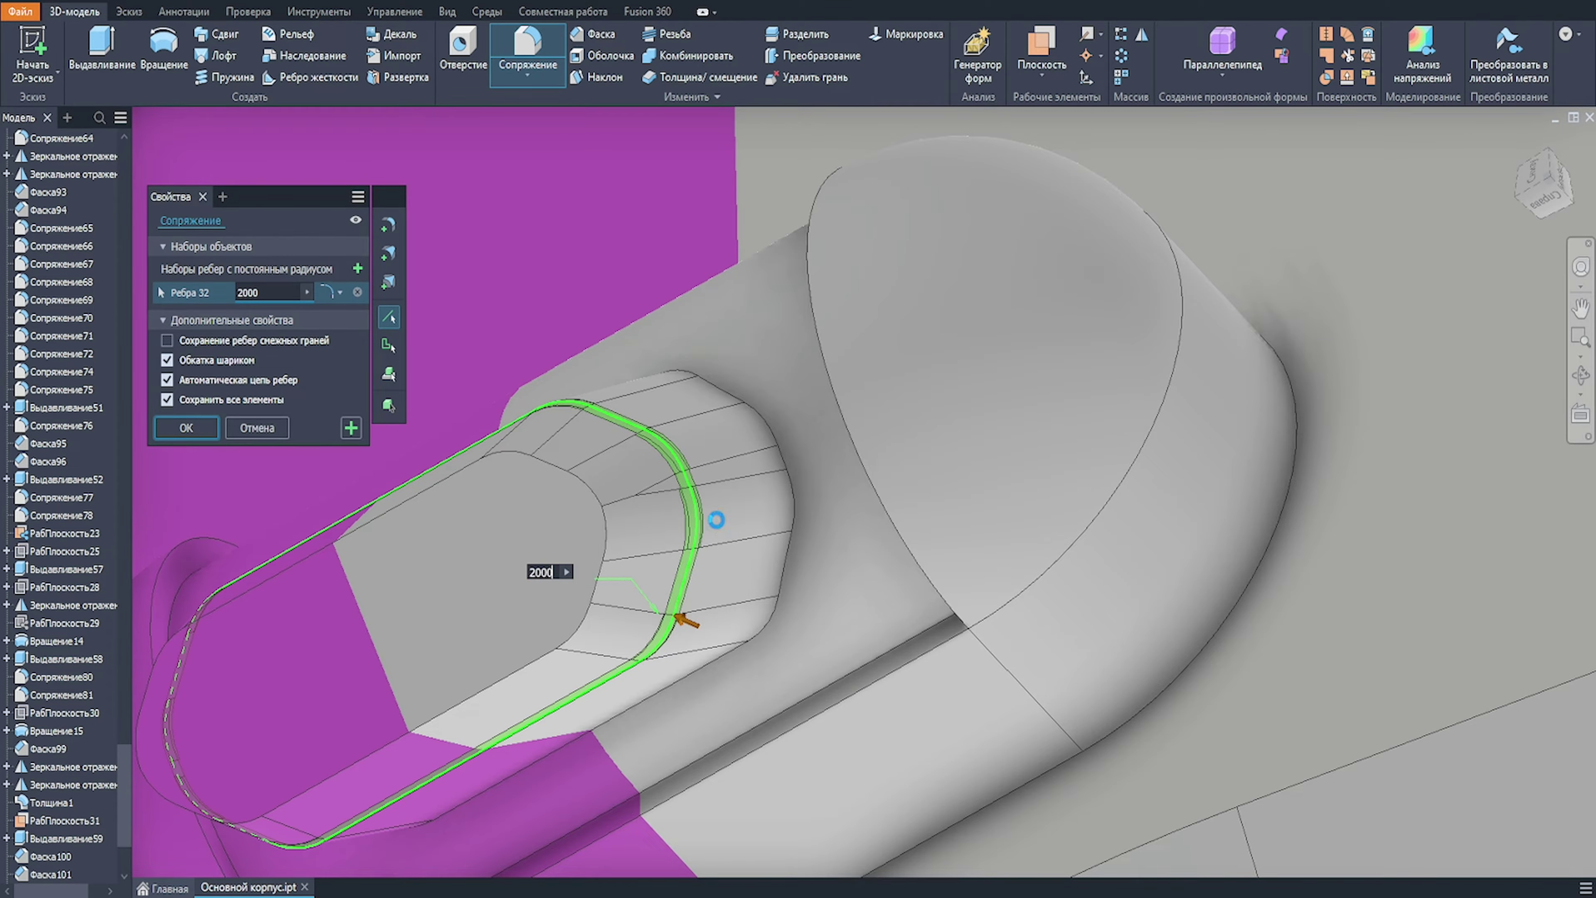
scroll(716, 519, "down", 2)
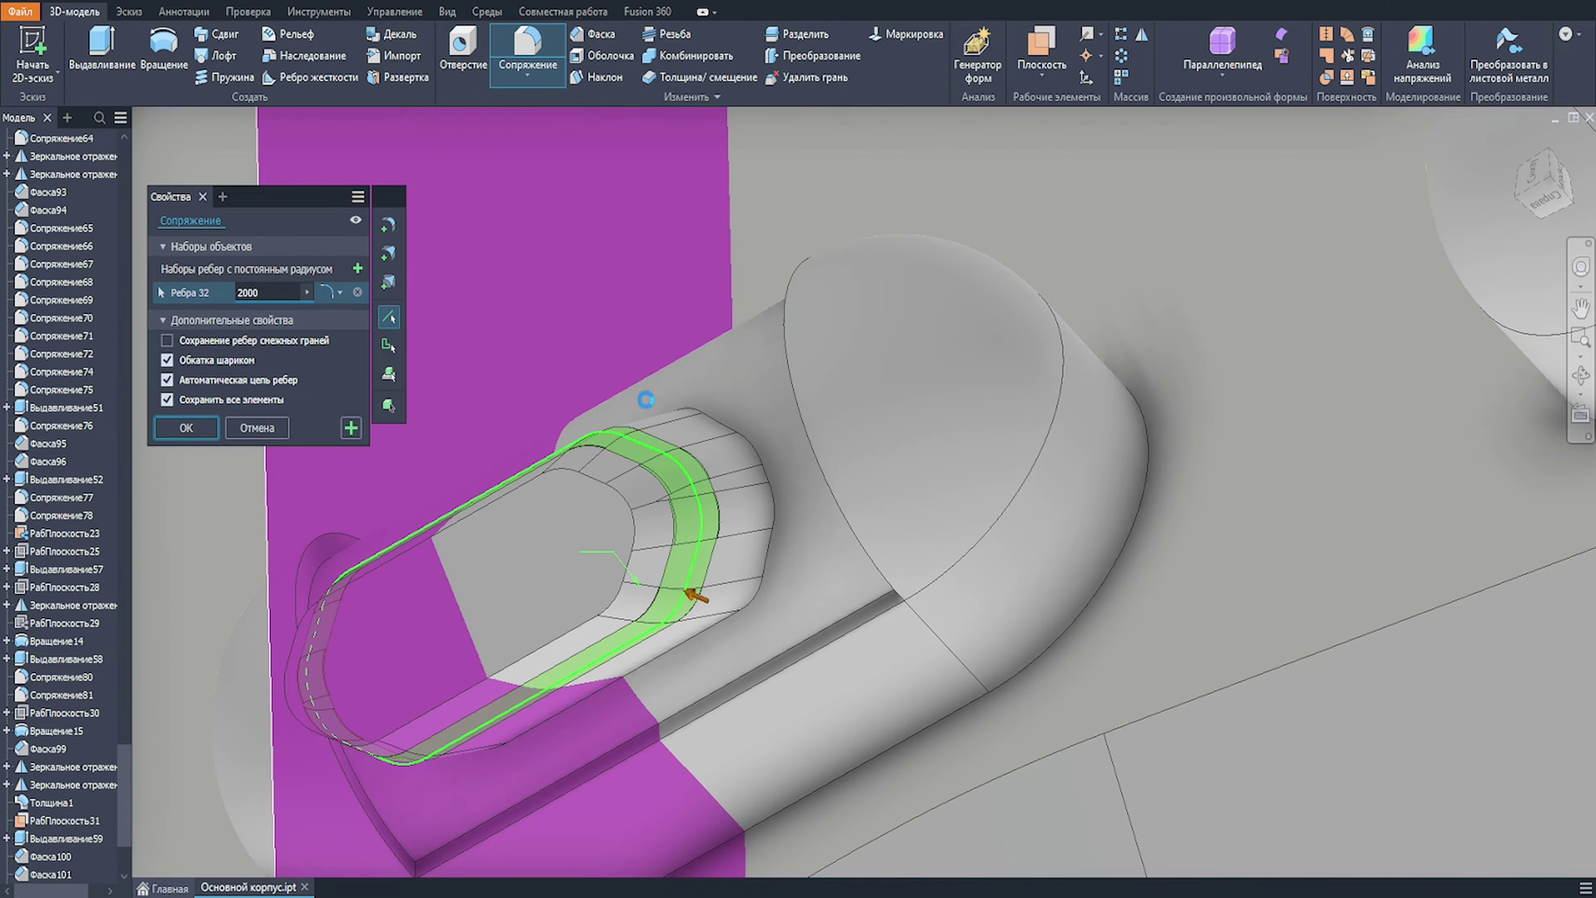
key("Return")
Step: Start a Thicken/Offset cut on the round end face of the slanted stub next to the middle housing
scroll(657, 400, "down", 3)
scroll(670, 440, "down", 2)
middle_click_drag(1375, 339, 780, 530, "shift")
scroll(819, 433, "up", 3)
left_click(707, 78)
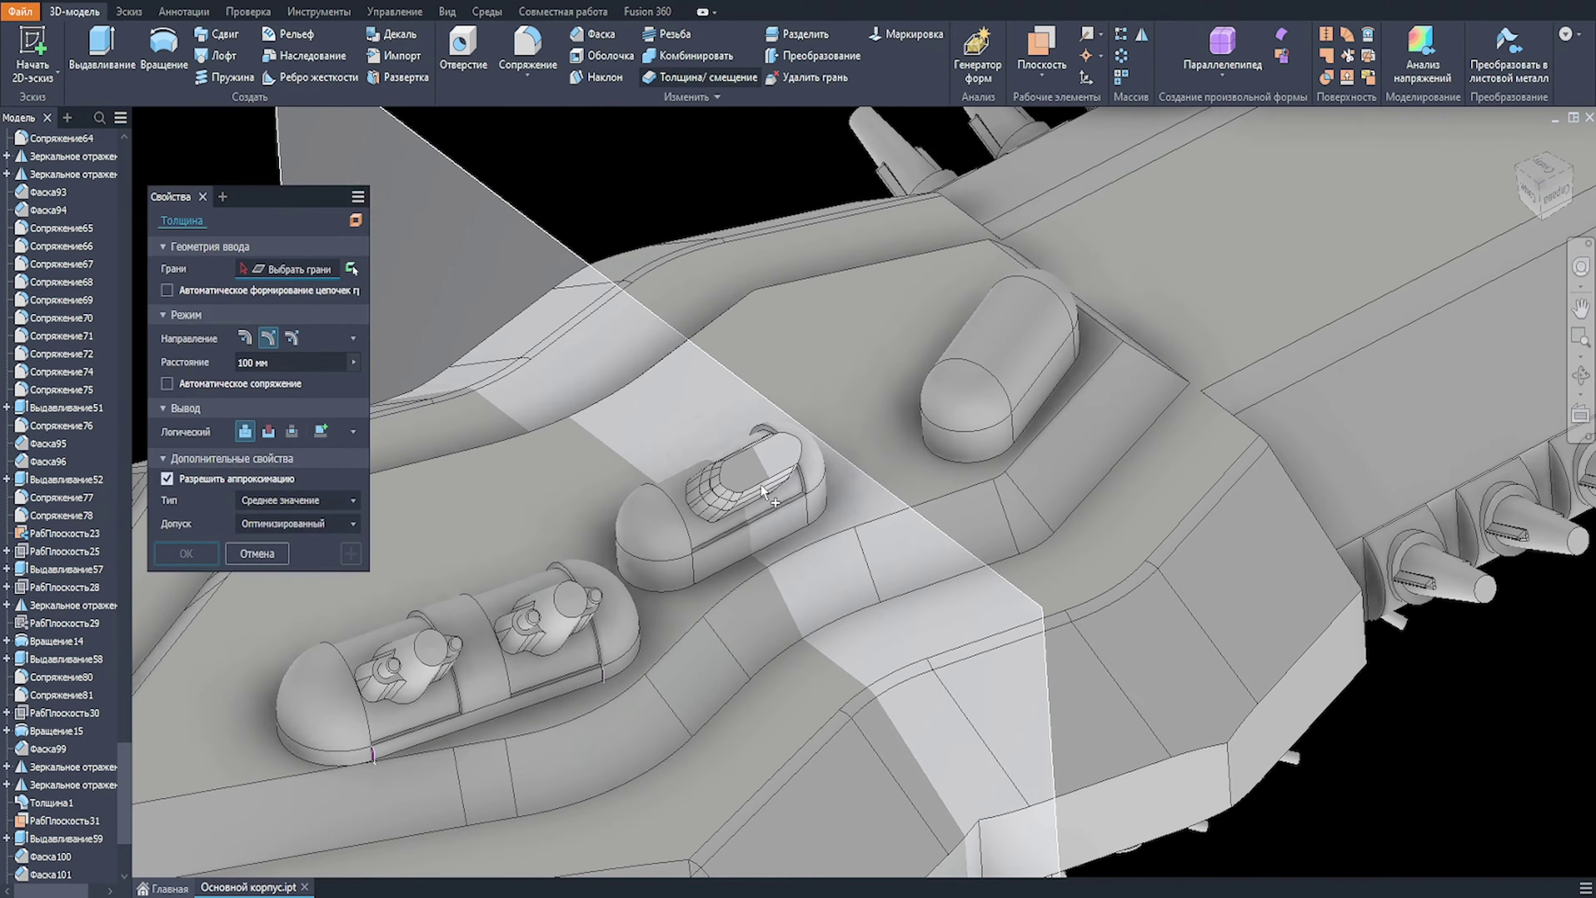
scroll(555, 616, "up", 3)
left_click(572, 575)
left_click(268, 432)
Step: Direct the cut into the stub, set its distance to 1000 mm, and apply it with the average-value approximation
left_click_drag(278, 362, 203, 364)
type("300")
middle_click_drag(587, 506, 657, 492, "shift")
scroll(654, 491, "up", 1)
left_click(246, 339)
left_click_drag(267, 362, 221, 359)
type("1000")
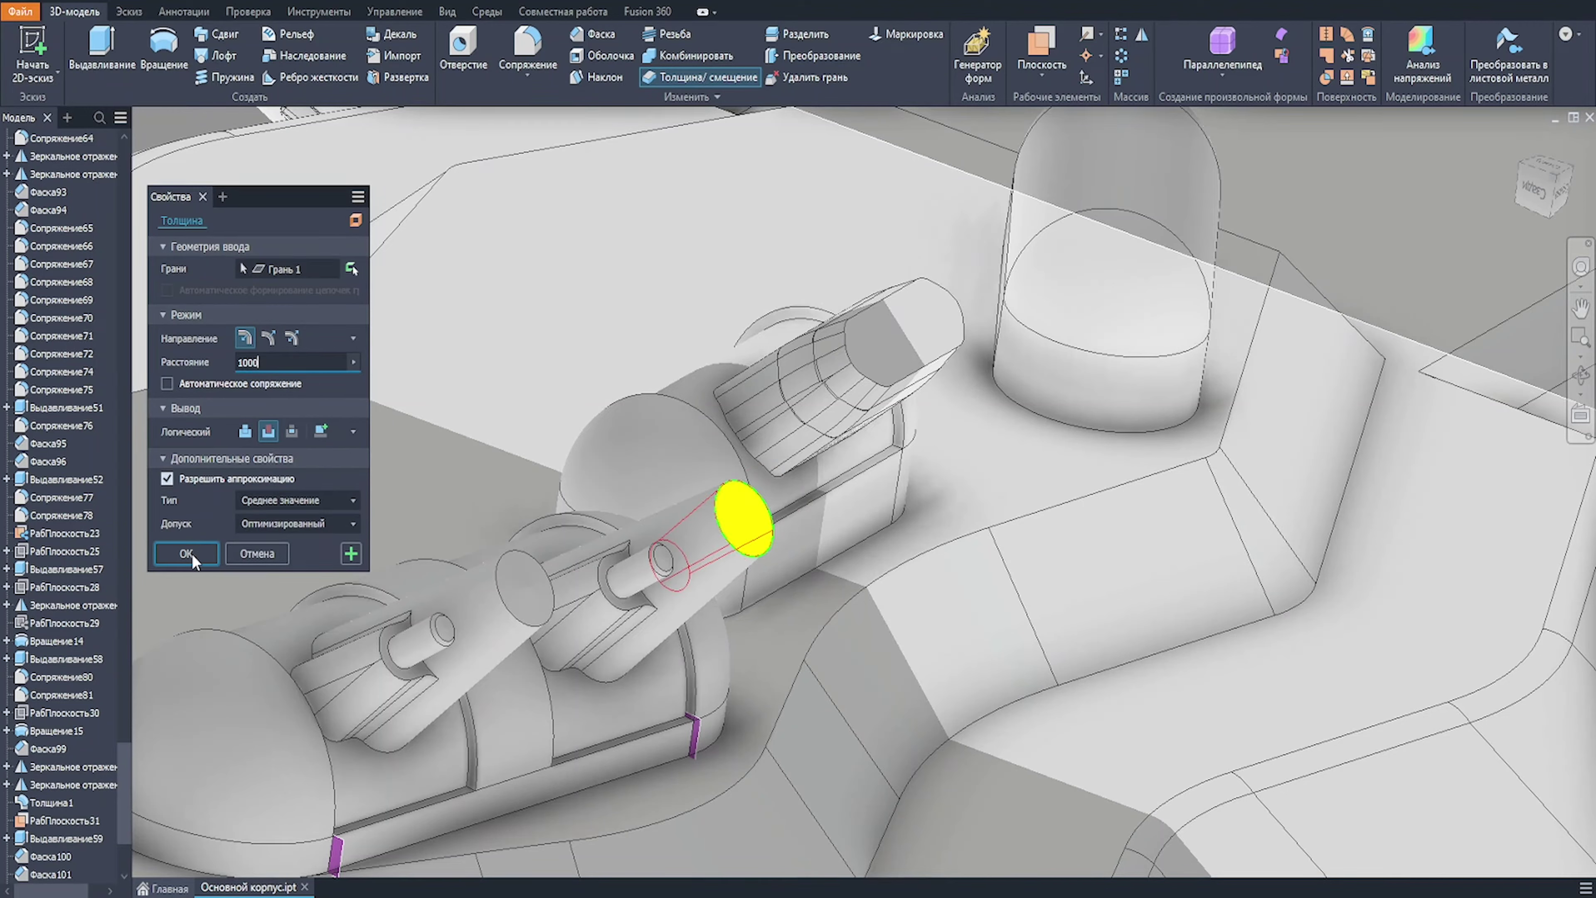
left_click(314, 500)
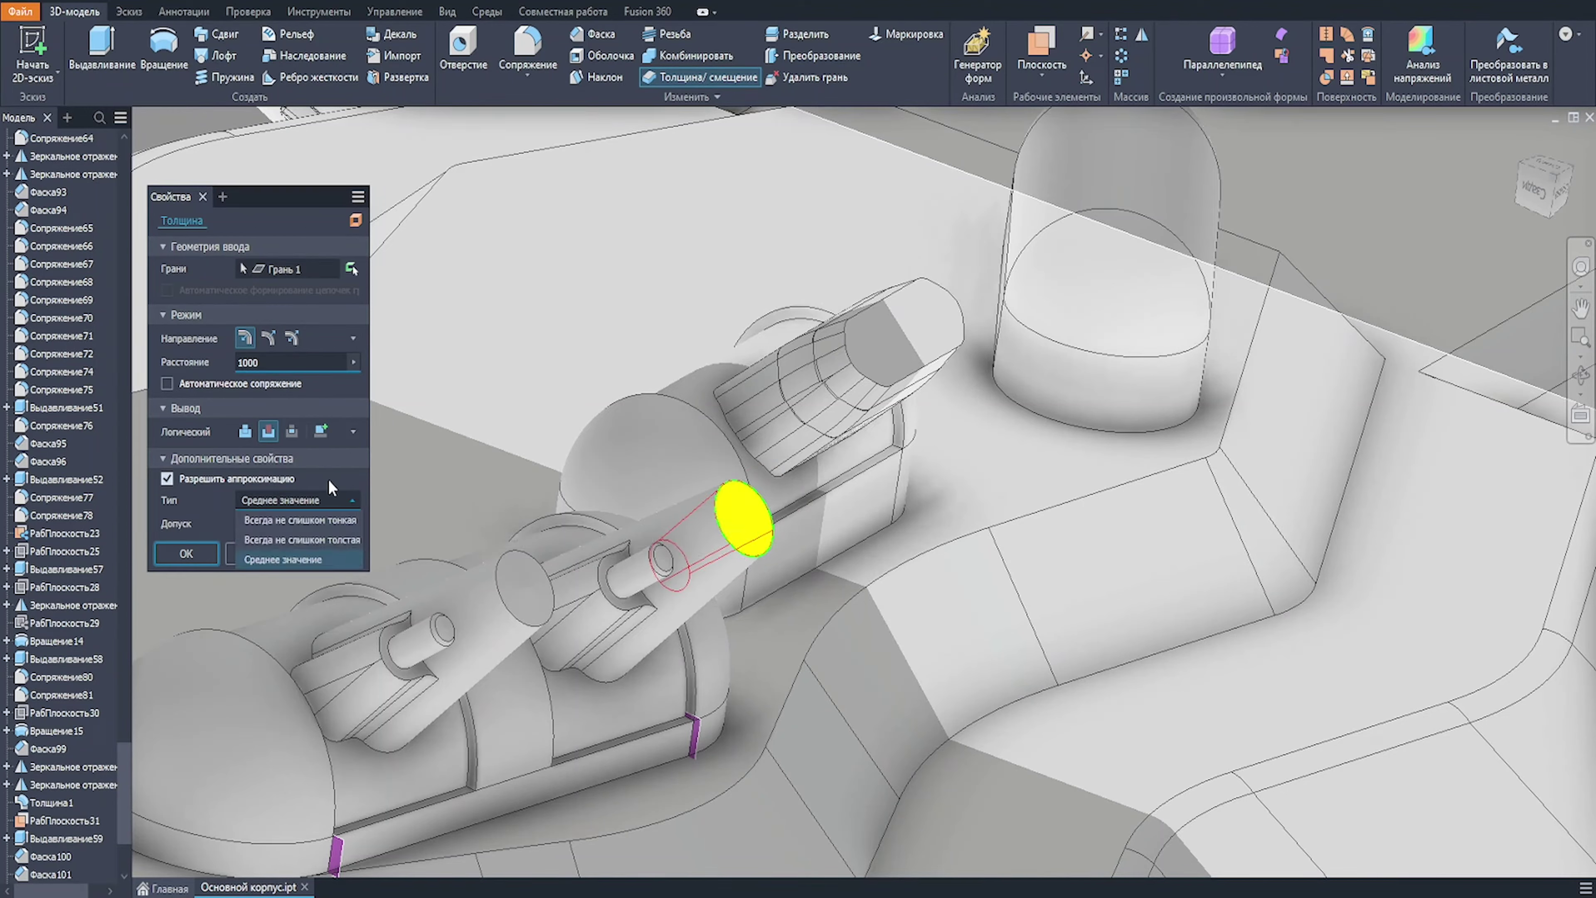
left_click(297, 497)
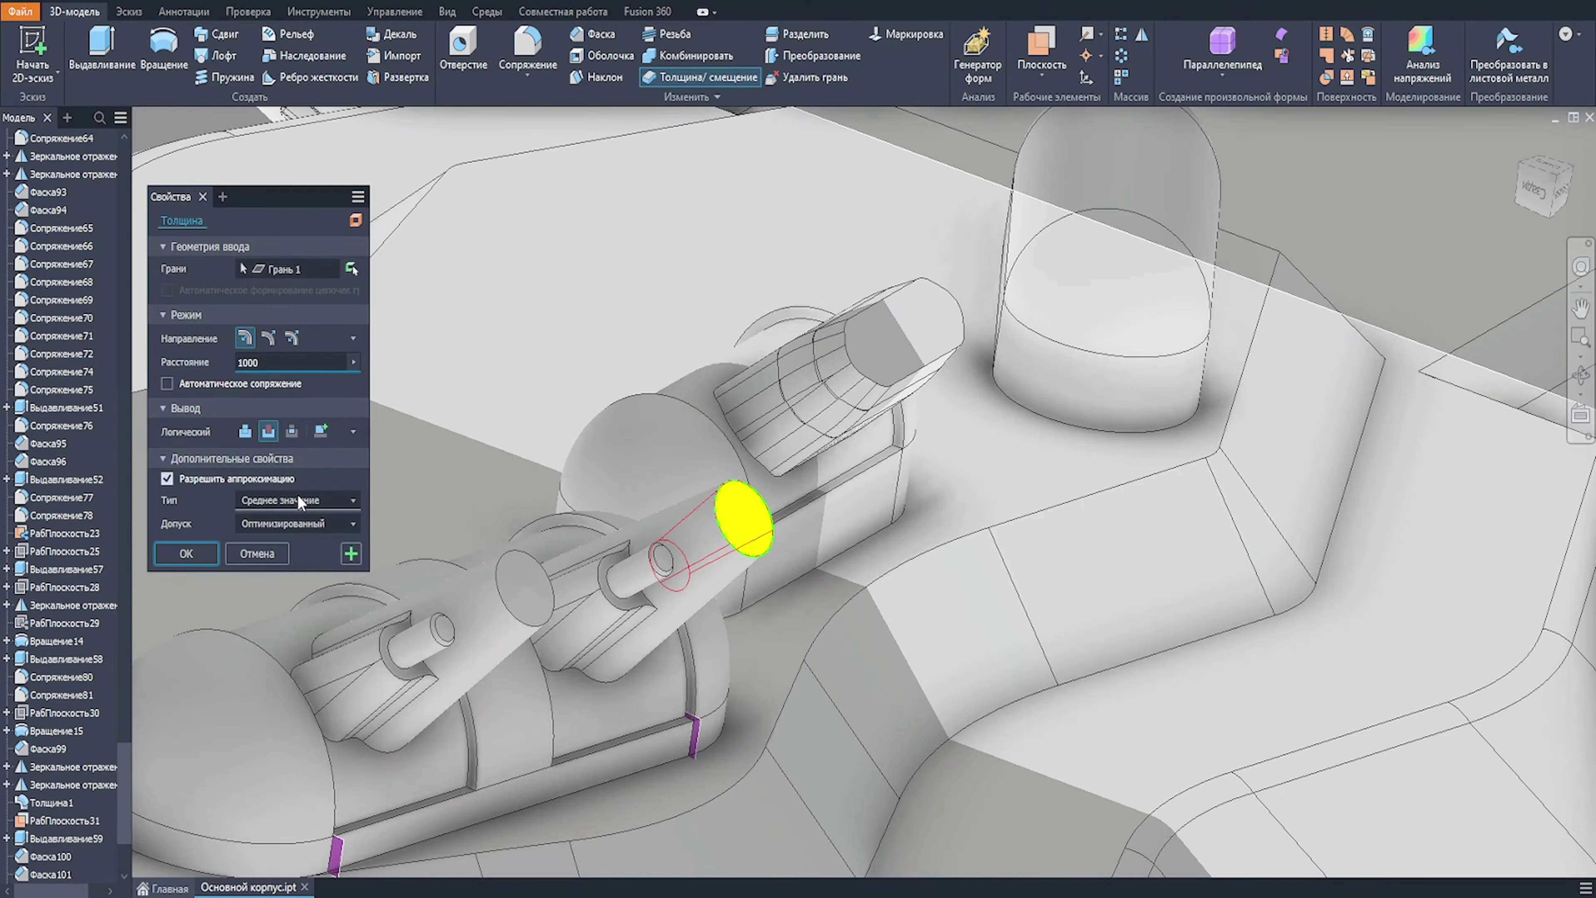
left_click(186, 553)
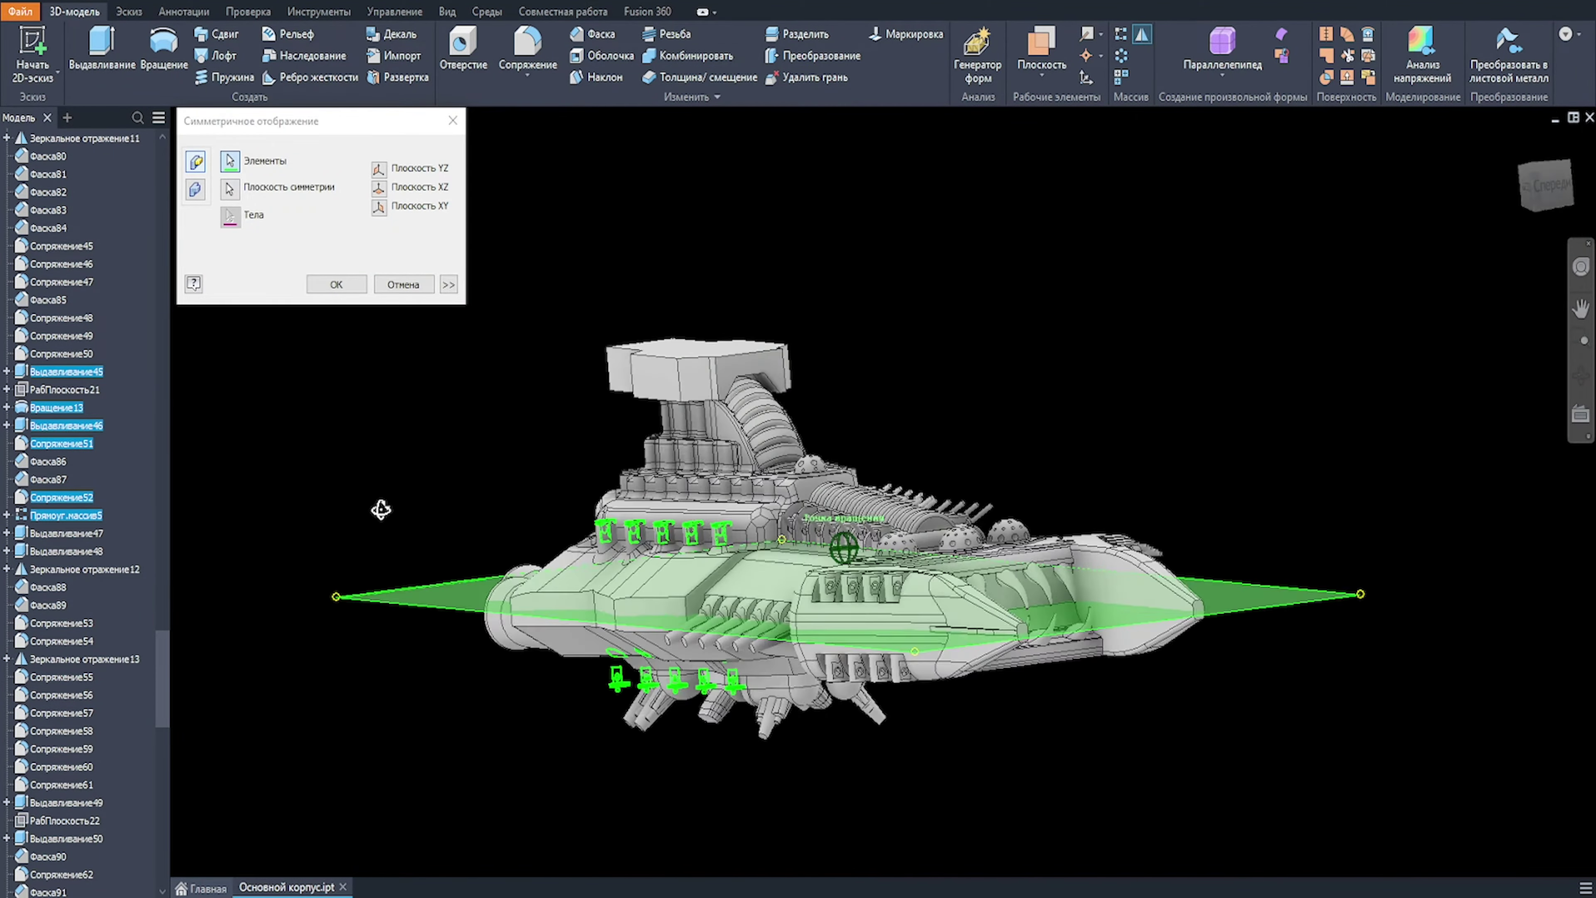
Step: Mirror the selected row of small turret features across the horizontal plane to the underside of the hull
left_click(339, 286)
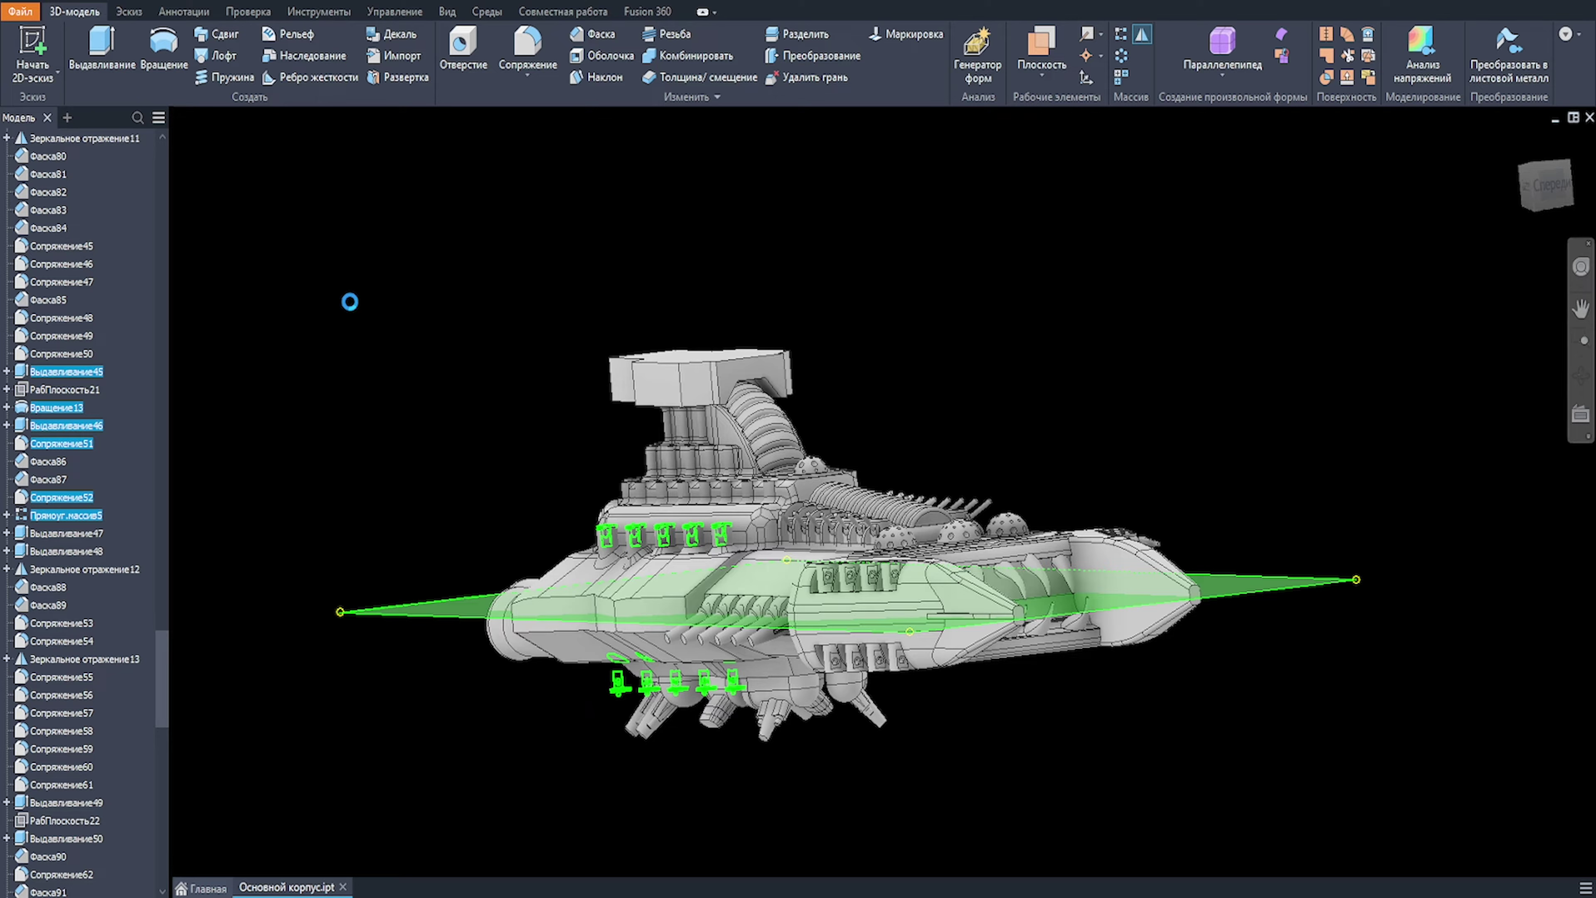
scroll(495, 684, "up", 2)
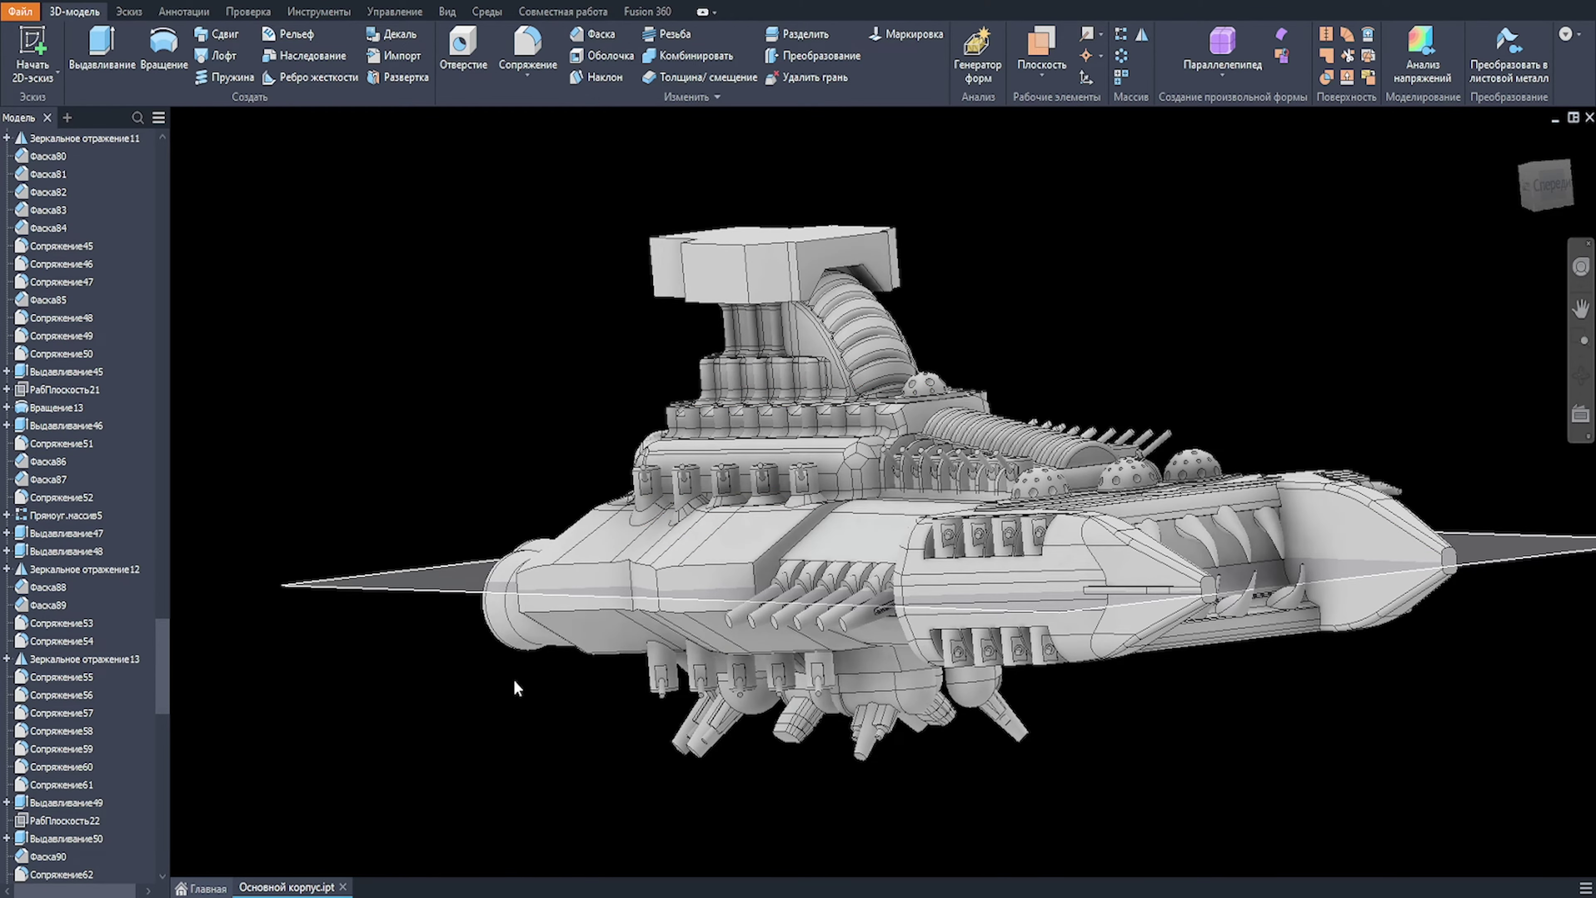
Step: Chamfer the circular base edges of the five mirrored turrets on the hull's underside by 250 mm
middle_click_drag(516, 677, 1238, 395, "shift")
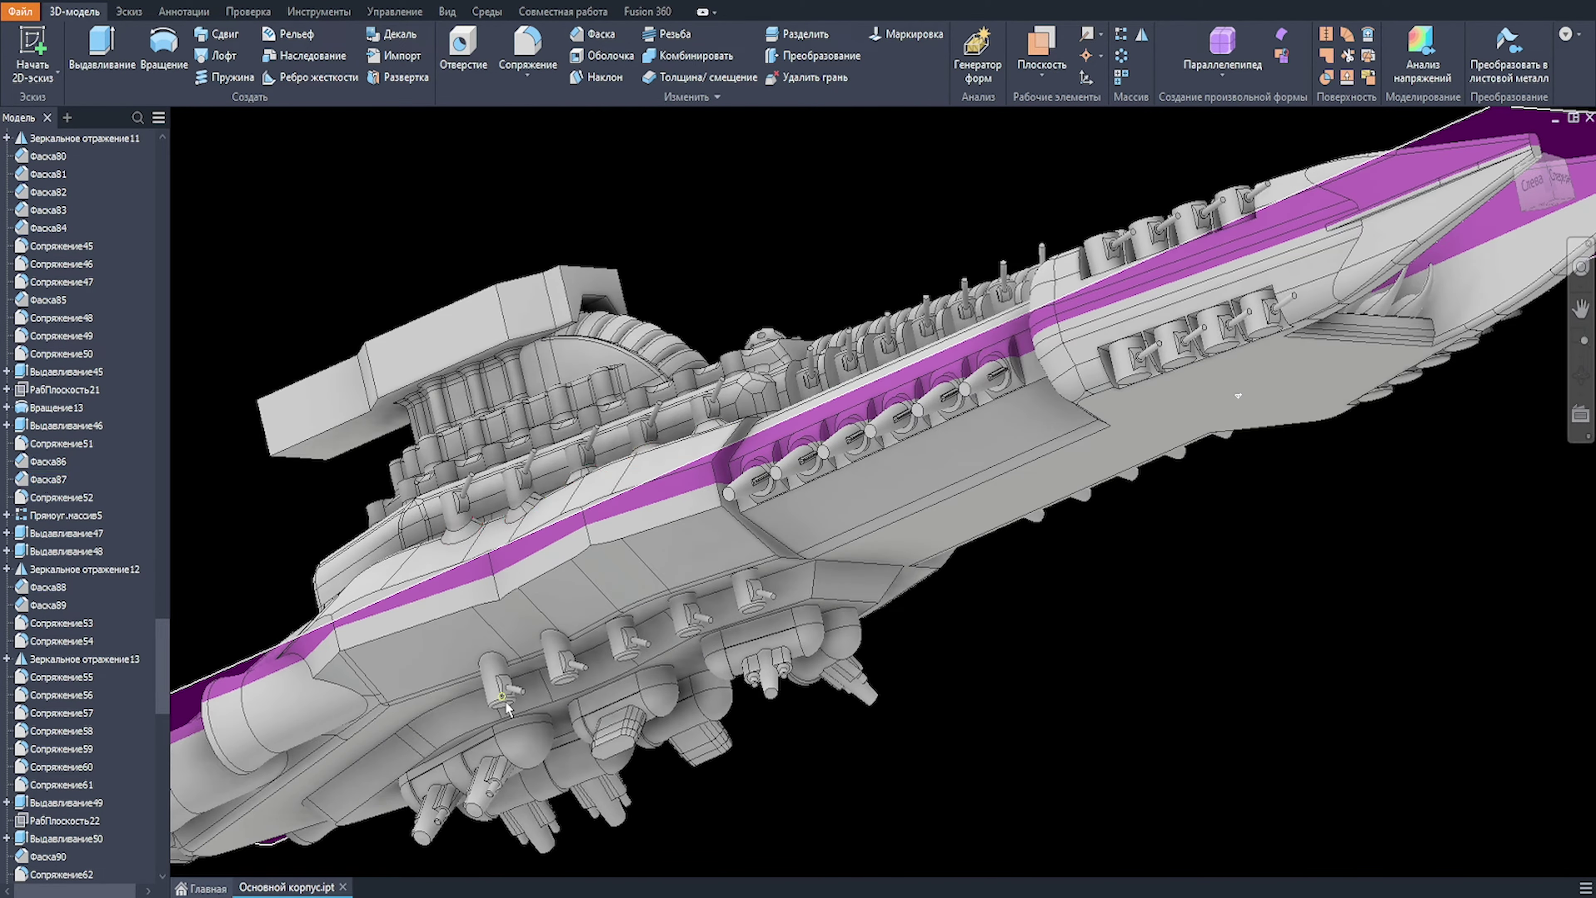
key("ctrl+shift+k")
scroll(646, 614, "up", 2)
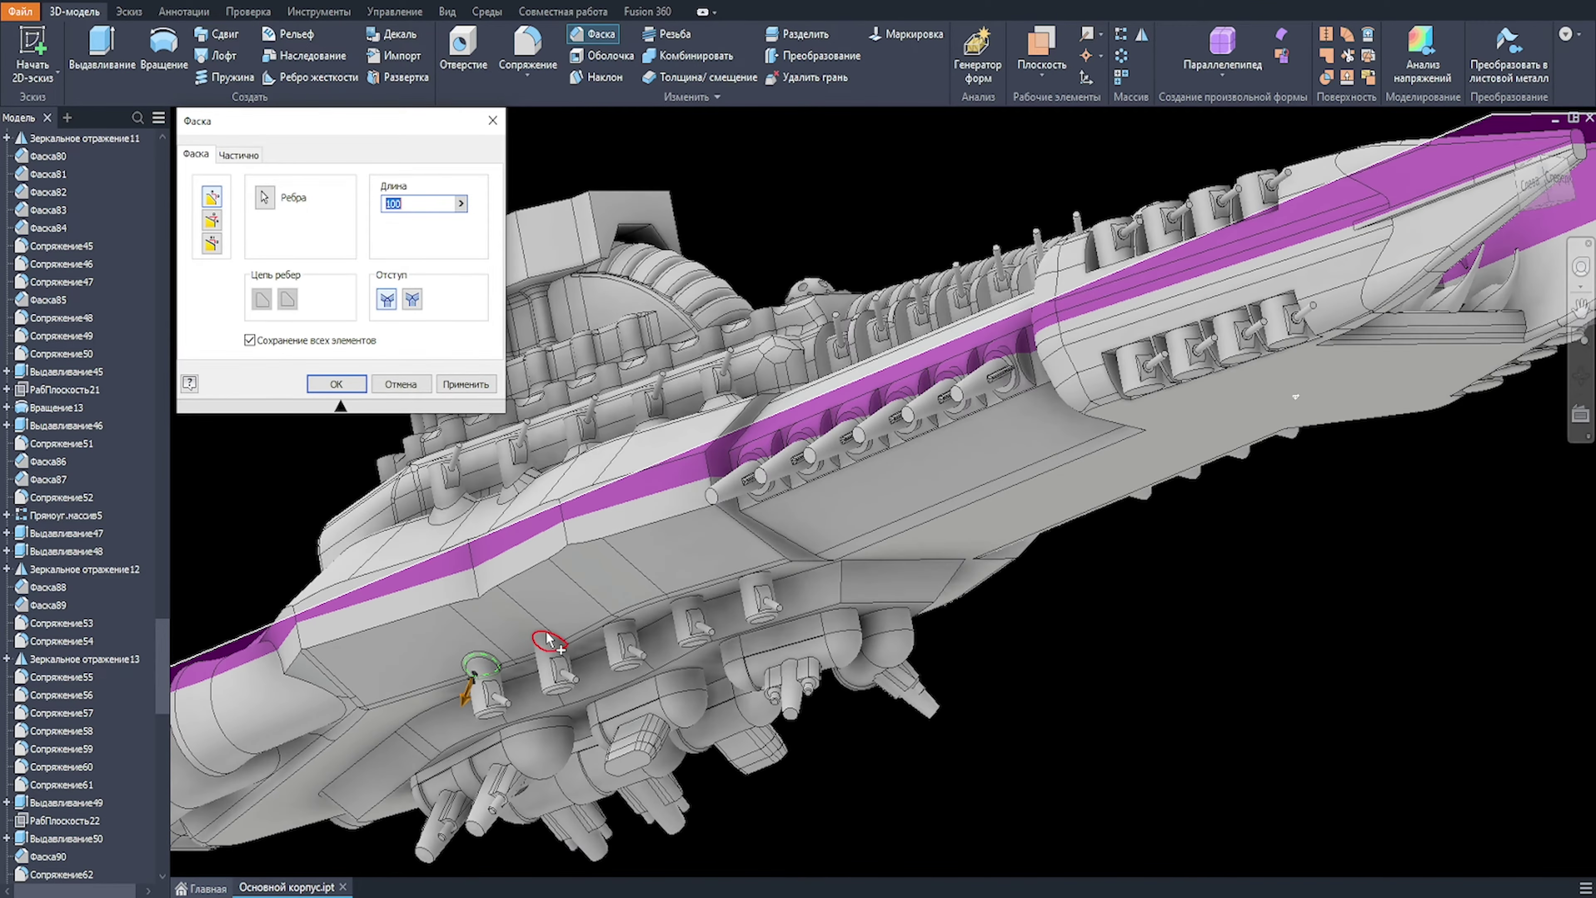
left_click(534, 642)
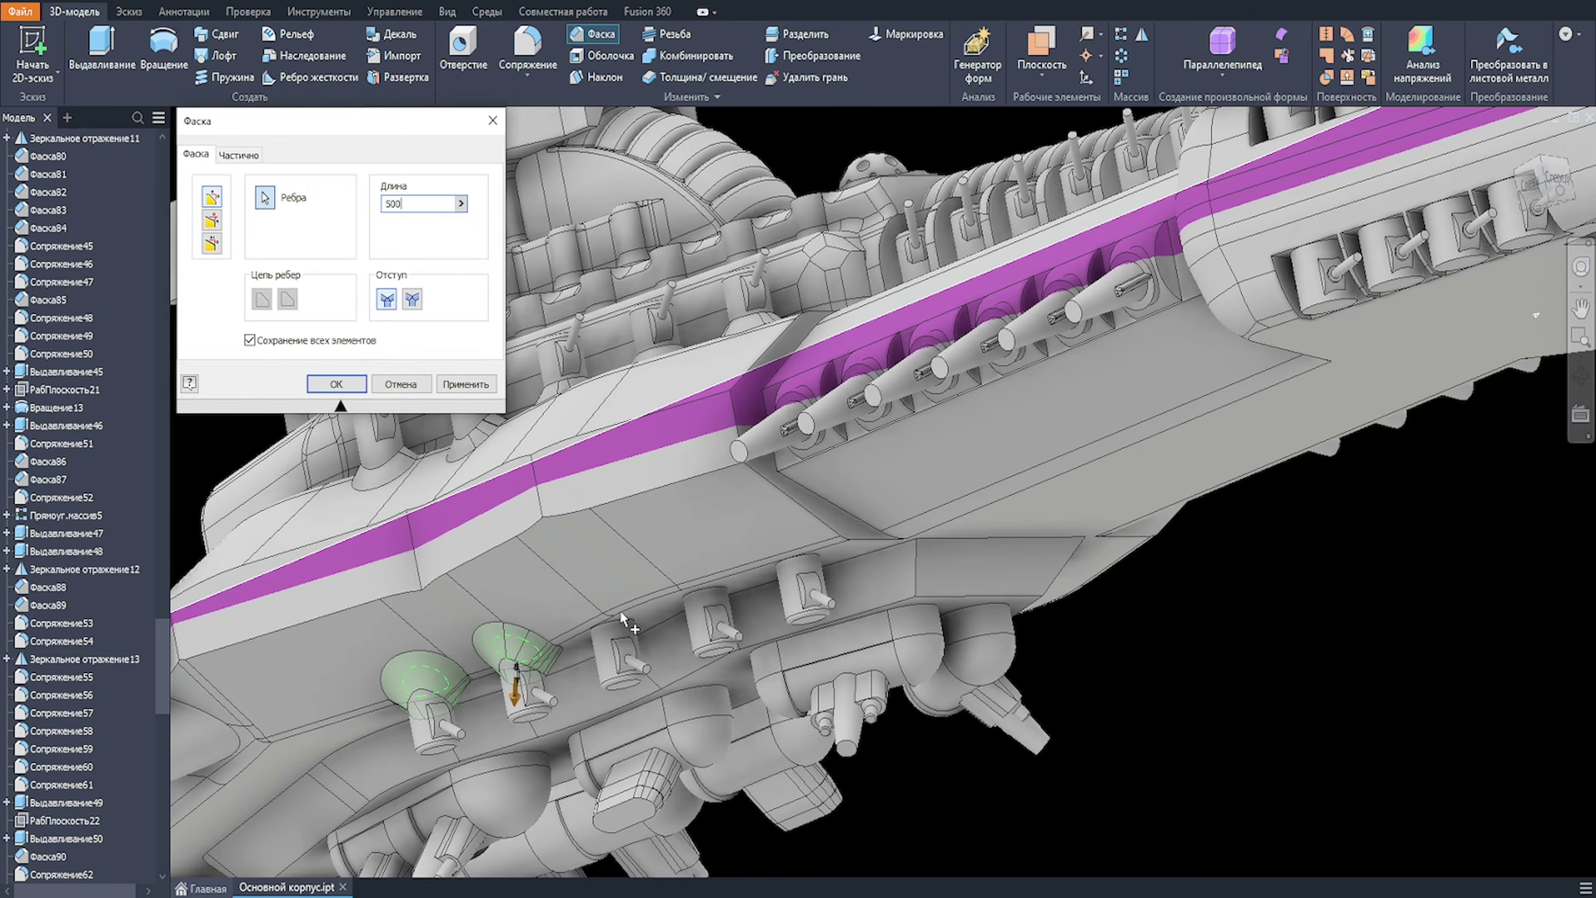
scroll(621, 613, "down", 1)
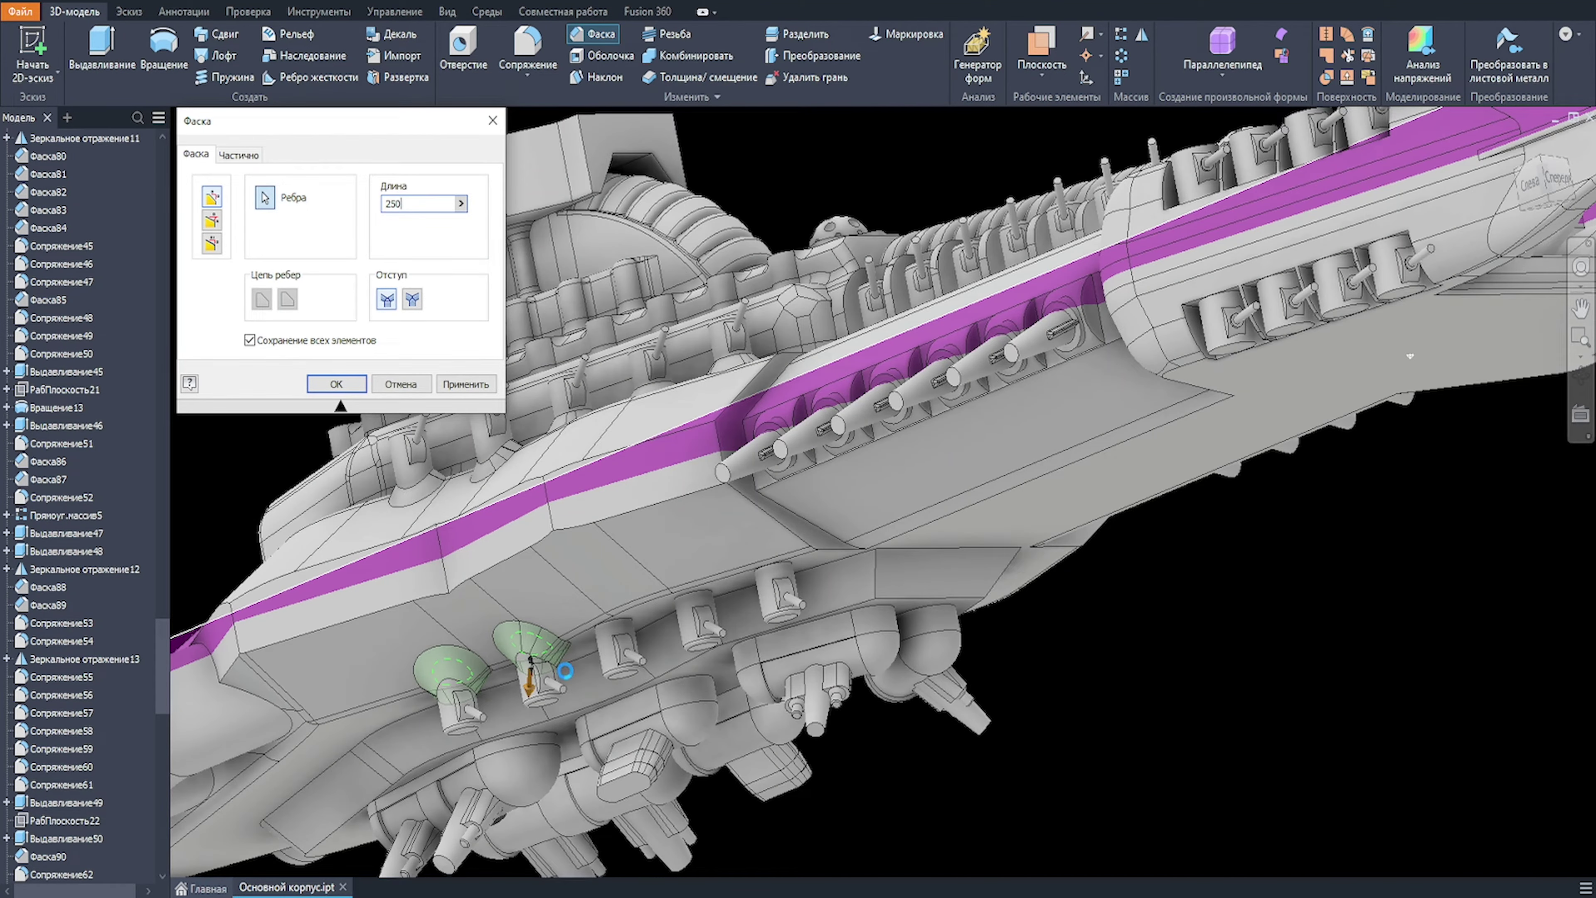
scroll(629, 628, "up", 1)
left_click(631, 619)
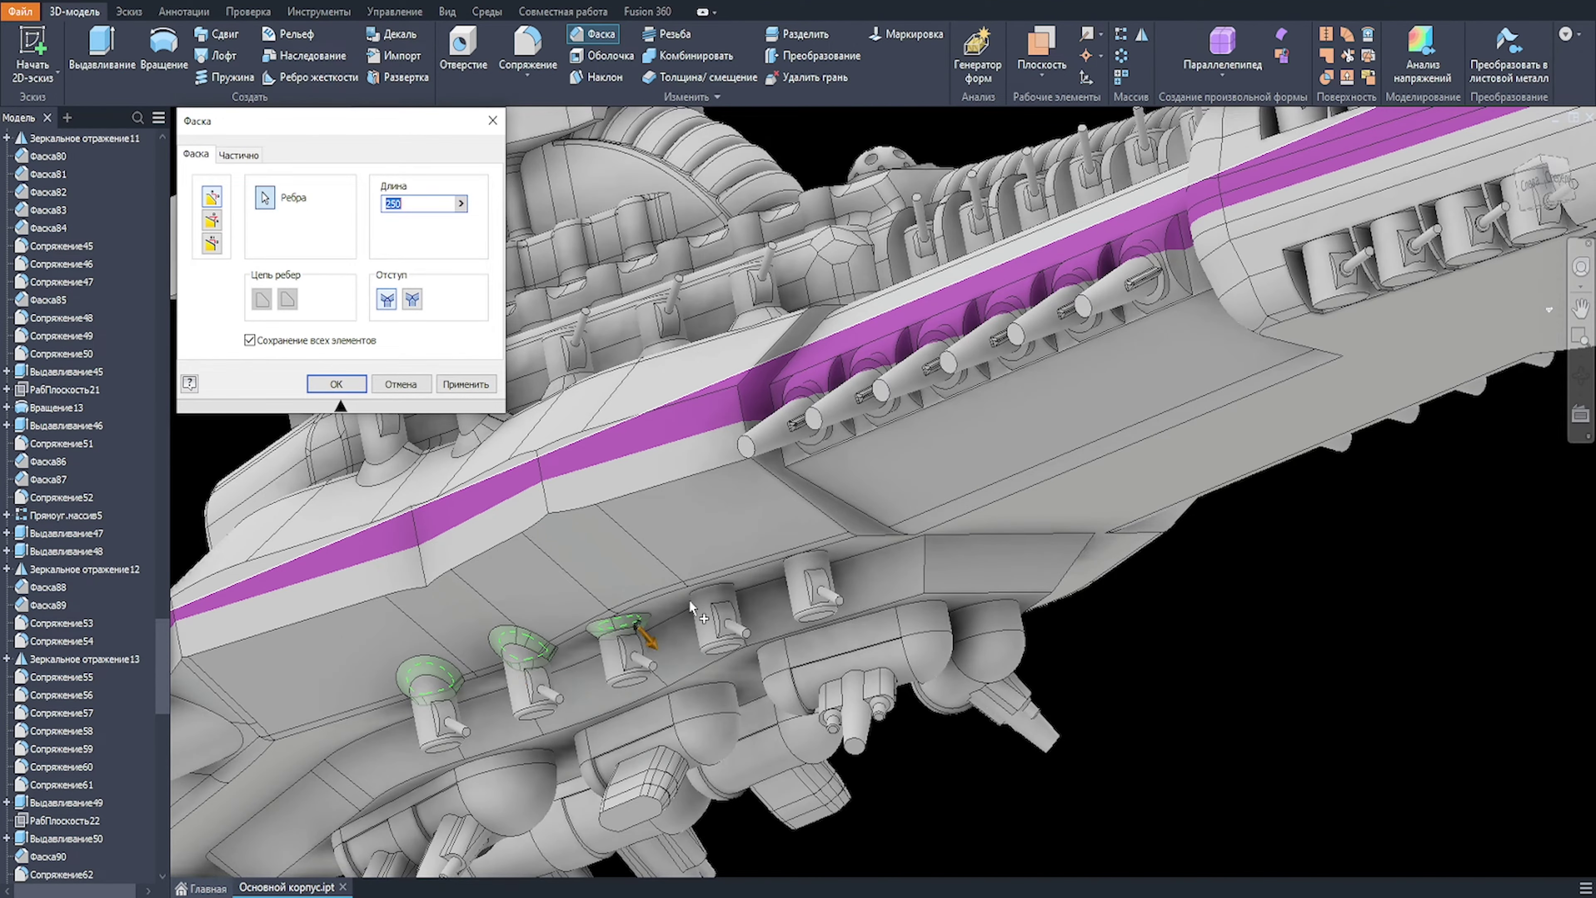
left_click(710, 594)
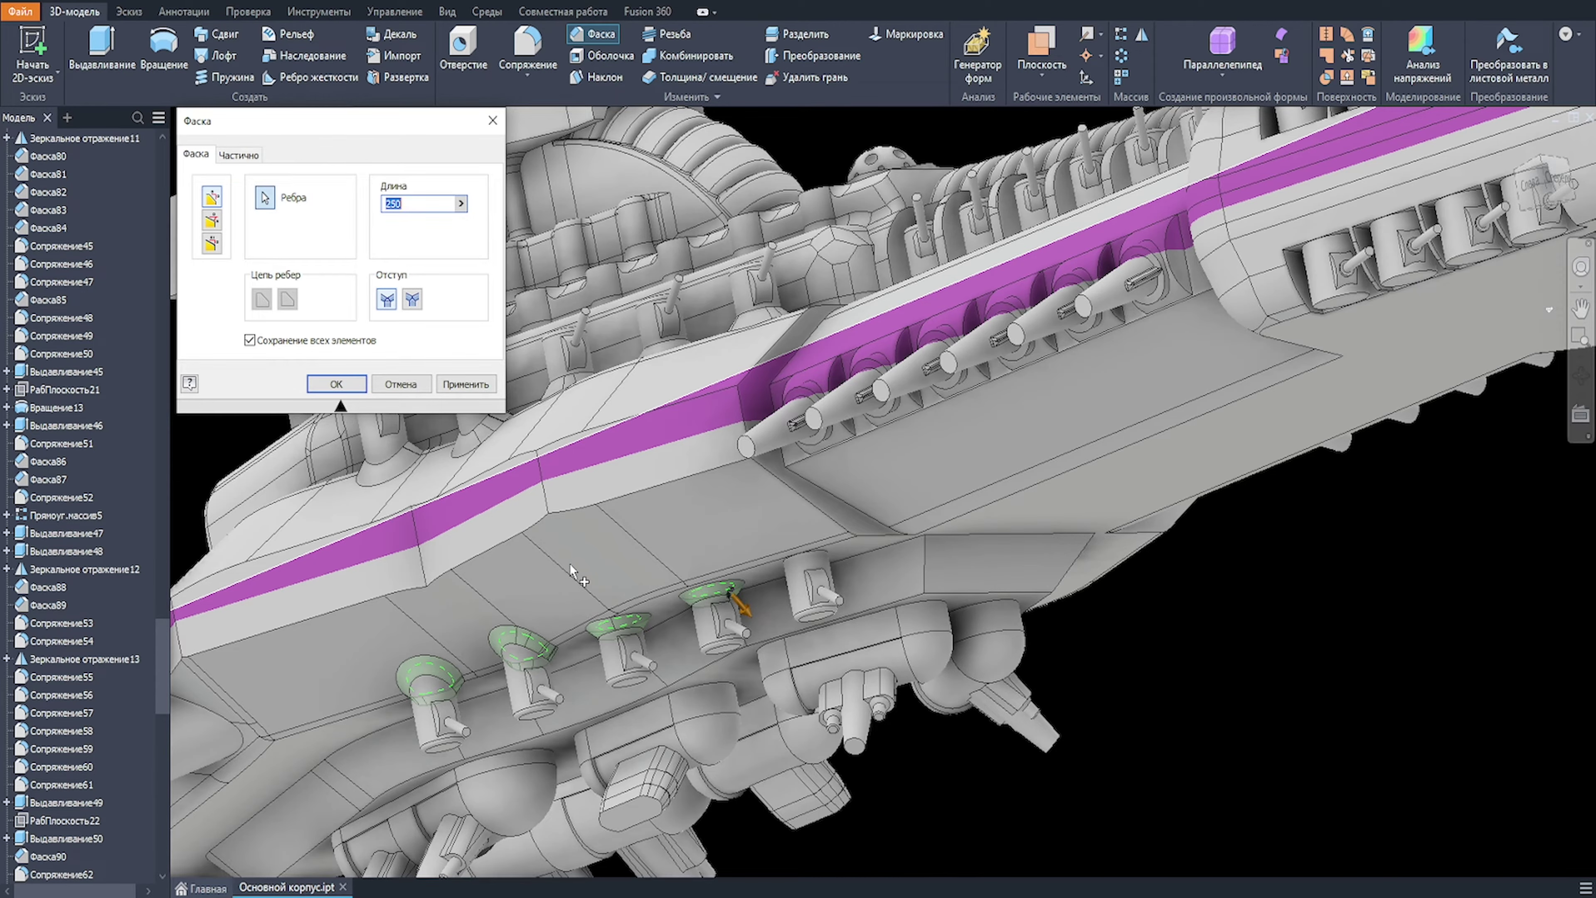
scroll(570, 562, "down", 1)
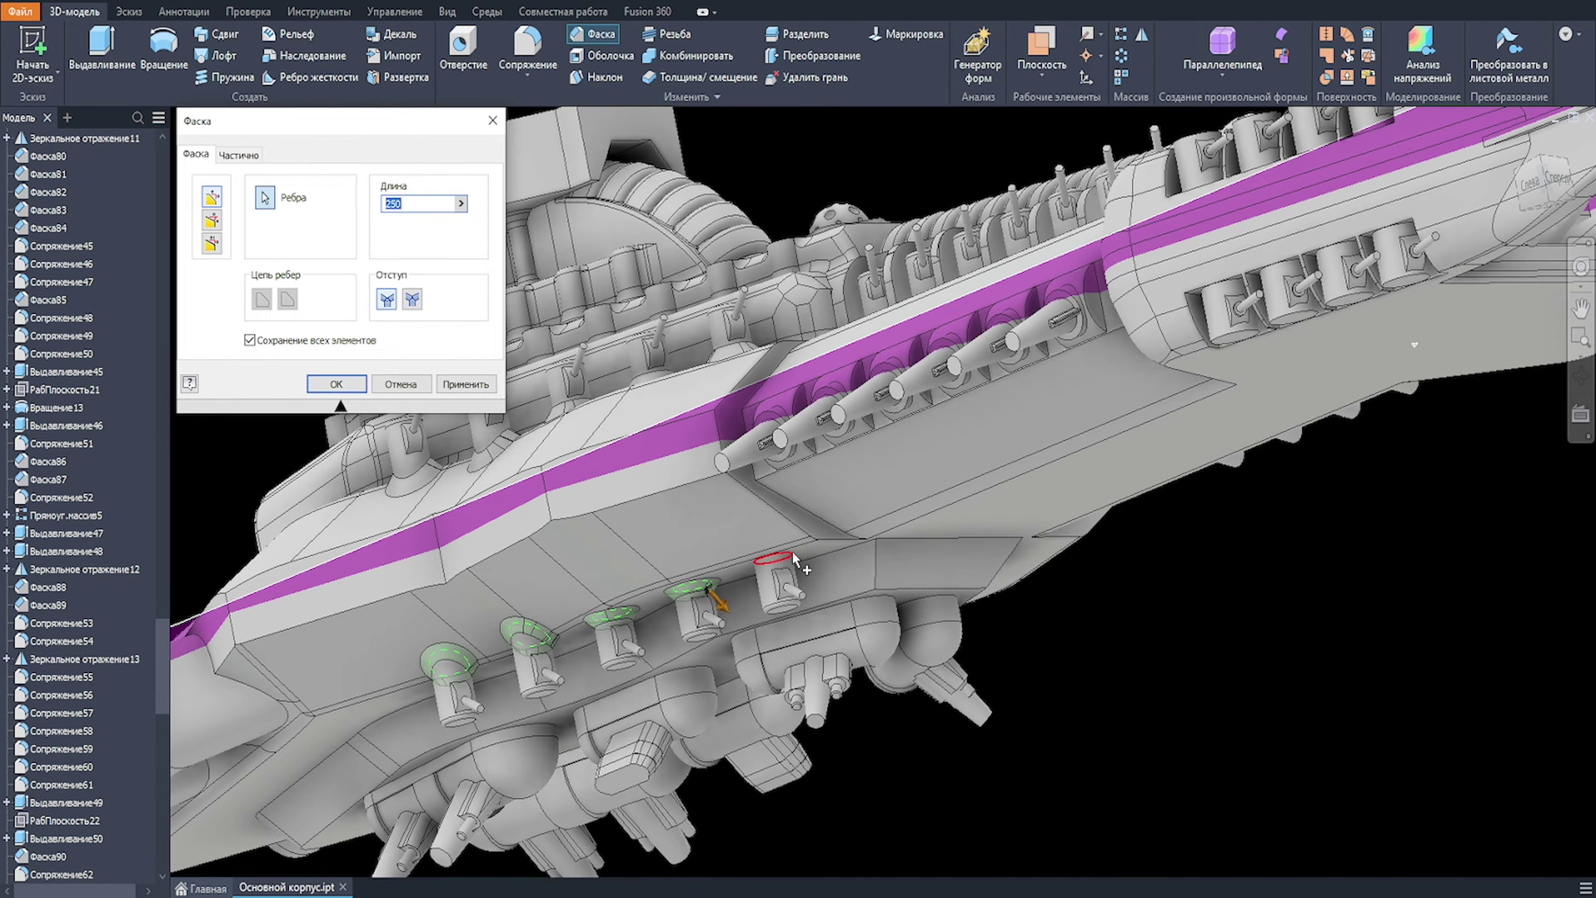
left_click(766, 556)
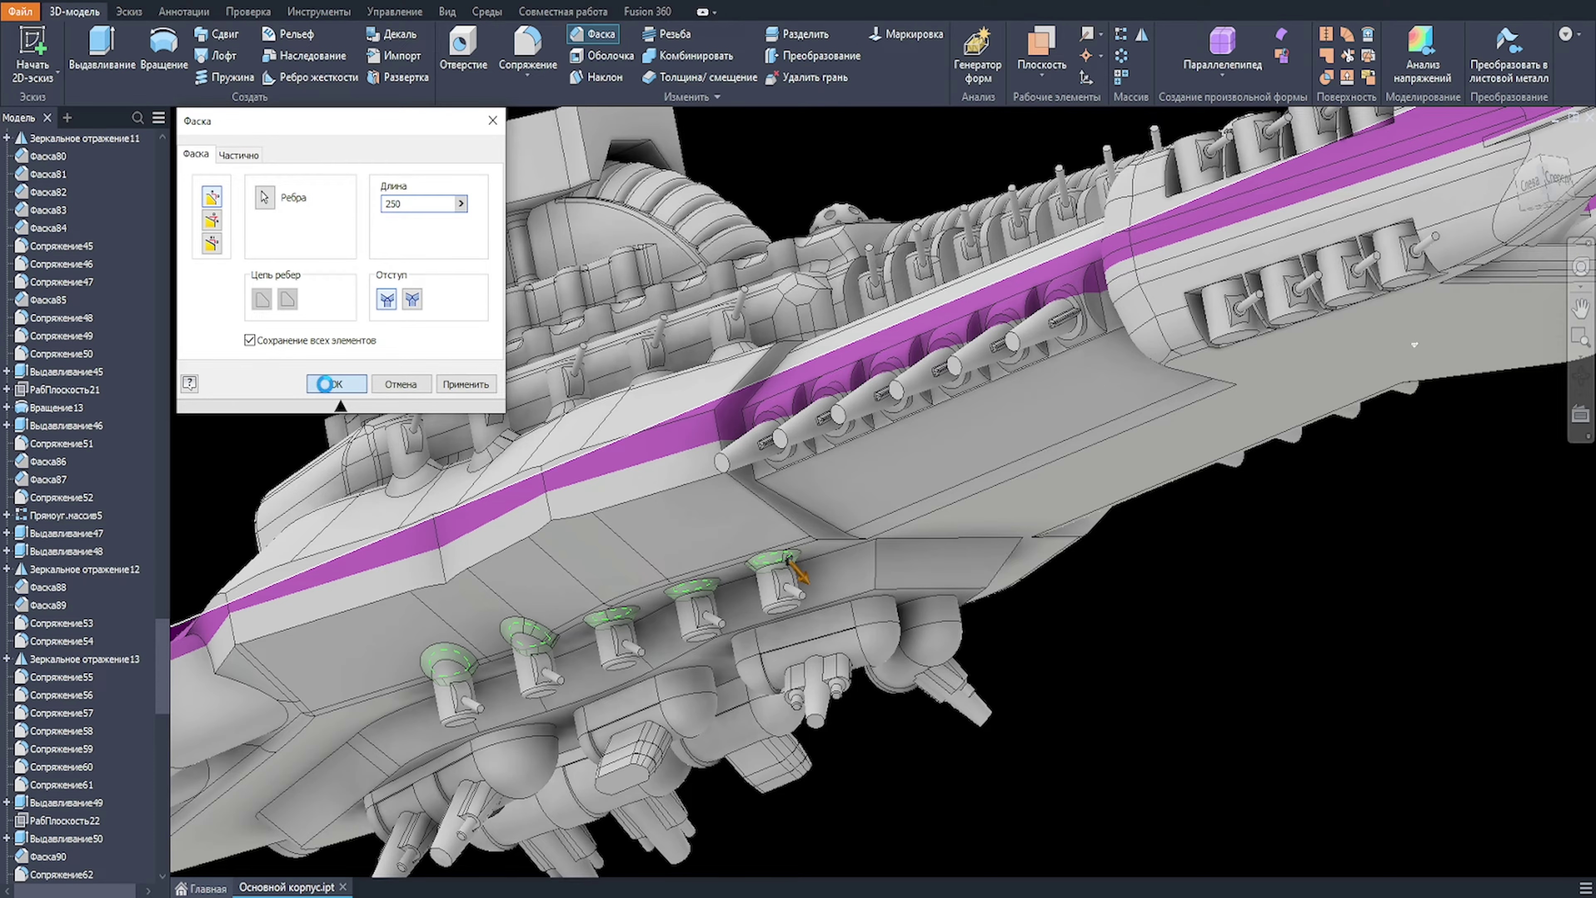
Step: Apply the 250 mm chamfer to the base edges of the underside turrets
left_click(324, 384)
mouse_move(325, 382)
middle_mouse_down("shift")
mouse_move(545, 442)
mouse_move(517, 456)
mouse_move(506, 358)
middle_mouse_up("shift")
key("ctrl+o")
key("Escape")
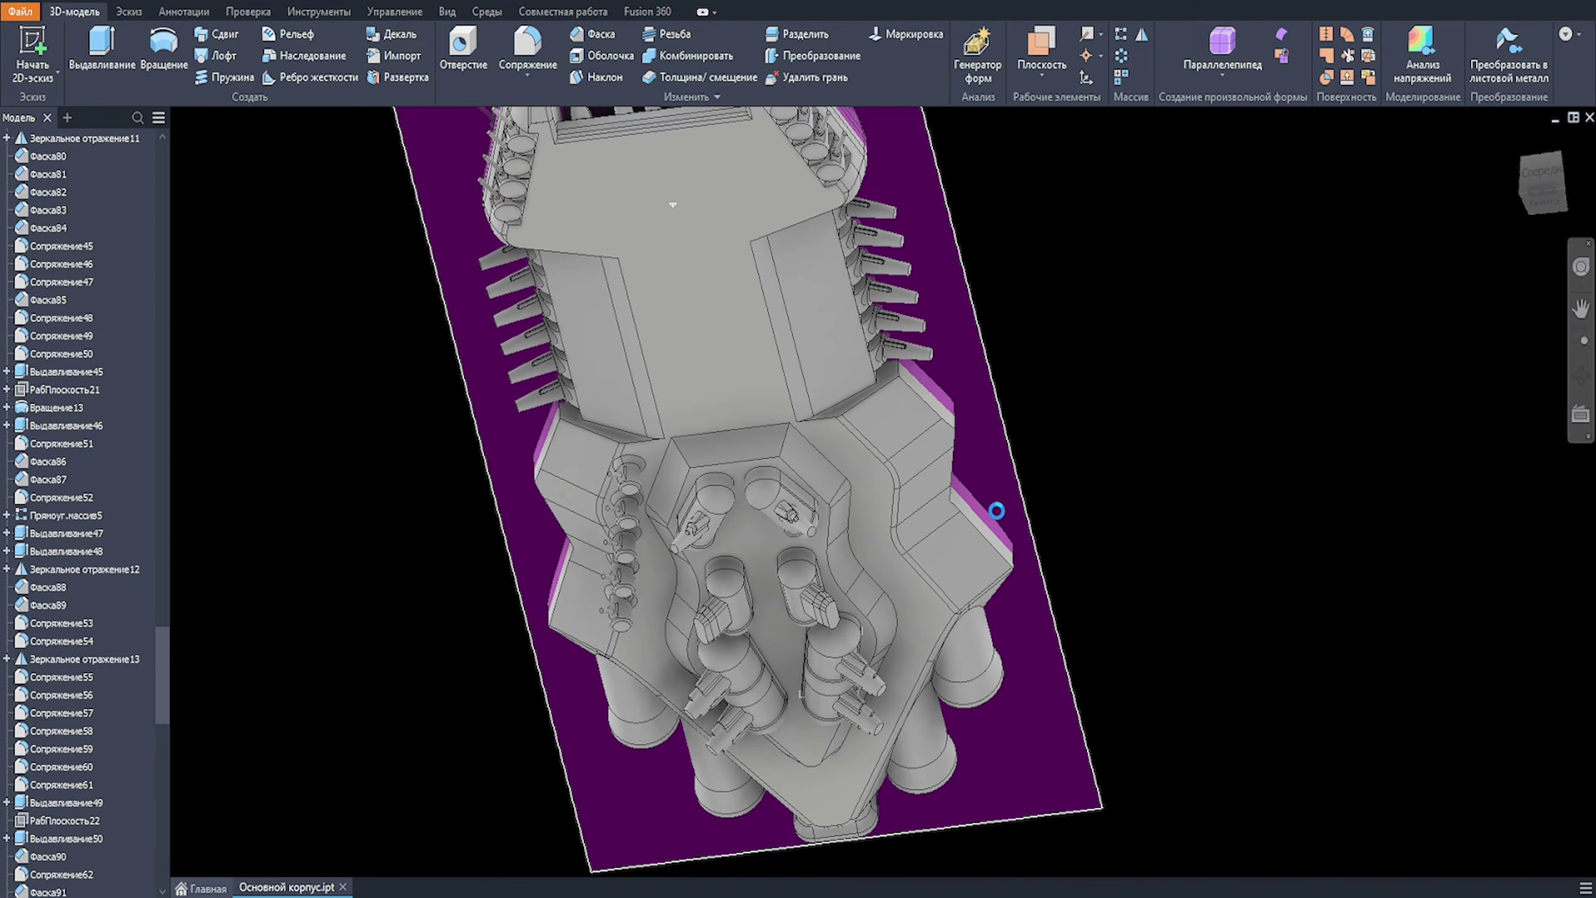
Step: Mirror the underside turret row together with its base chamfer across the YZ plane to the hull's other side
scroll(997, 510, "down", 1)
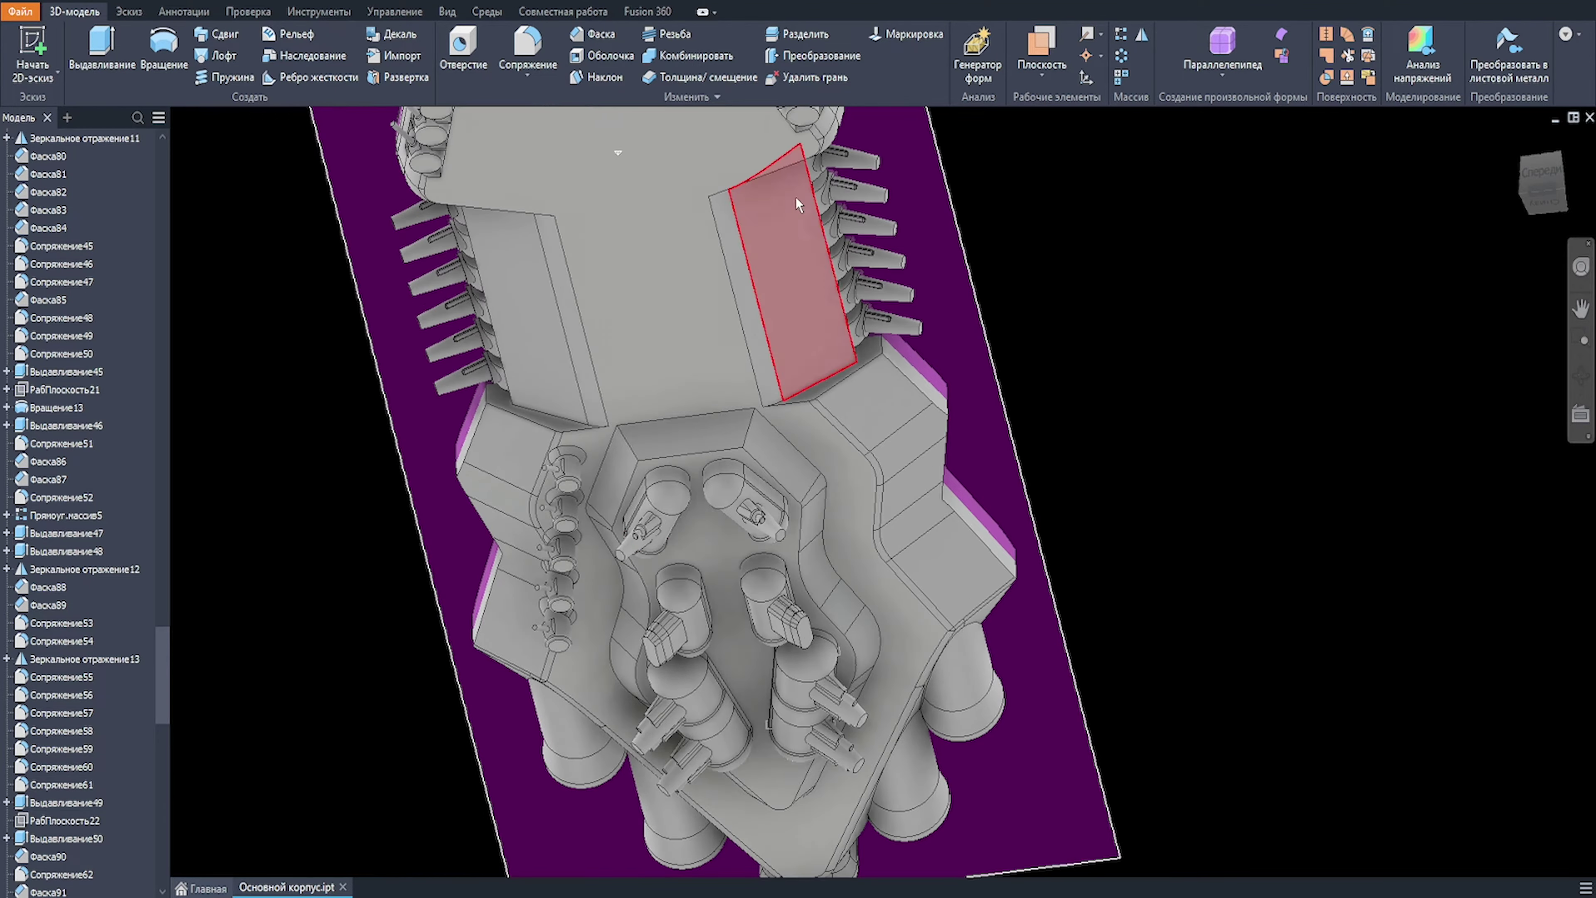
left_click(1141, 35)
left_click_drag(162, 685, 161, 867)
left_click(85, 839)
left_click(52, 856)
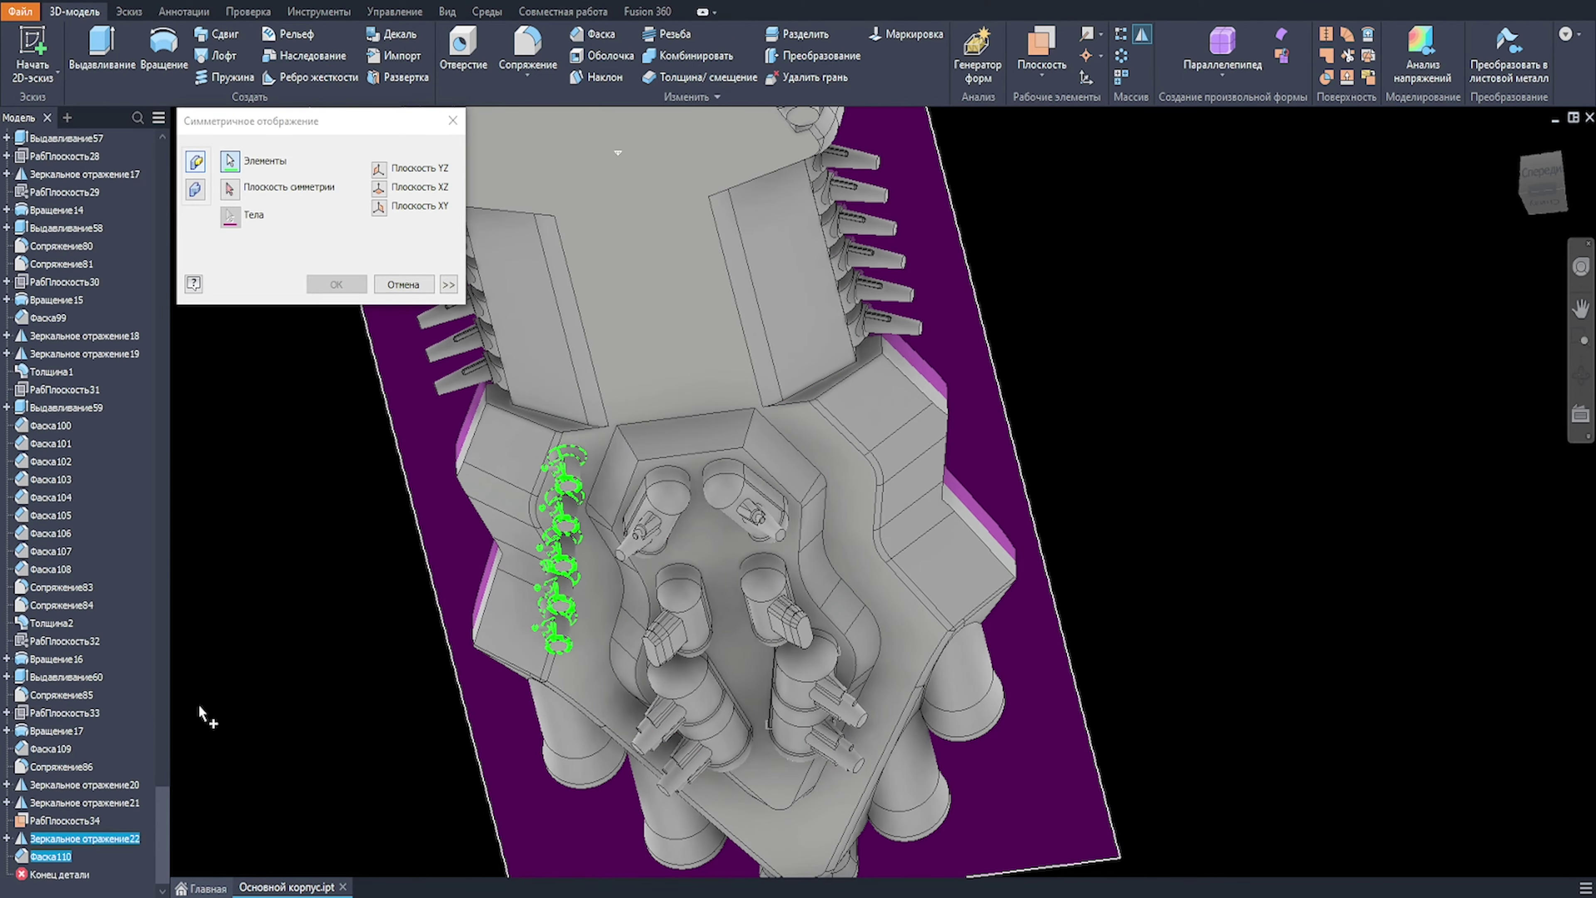
left_click(379, 168)
key("F6")
left_click(340, 284)
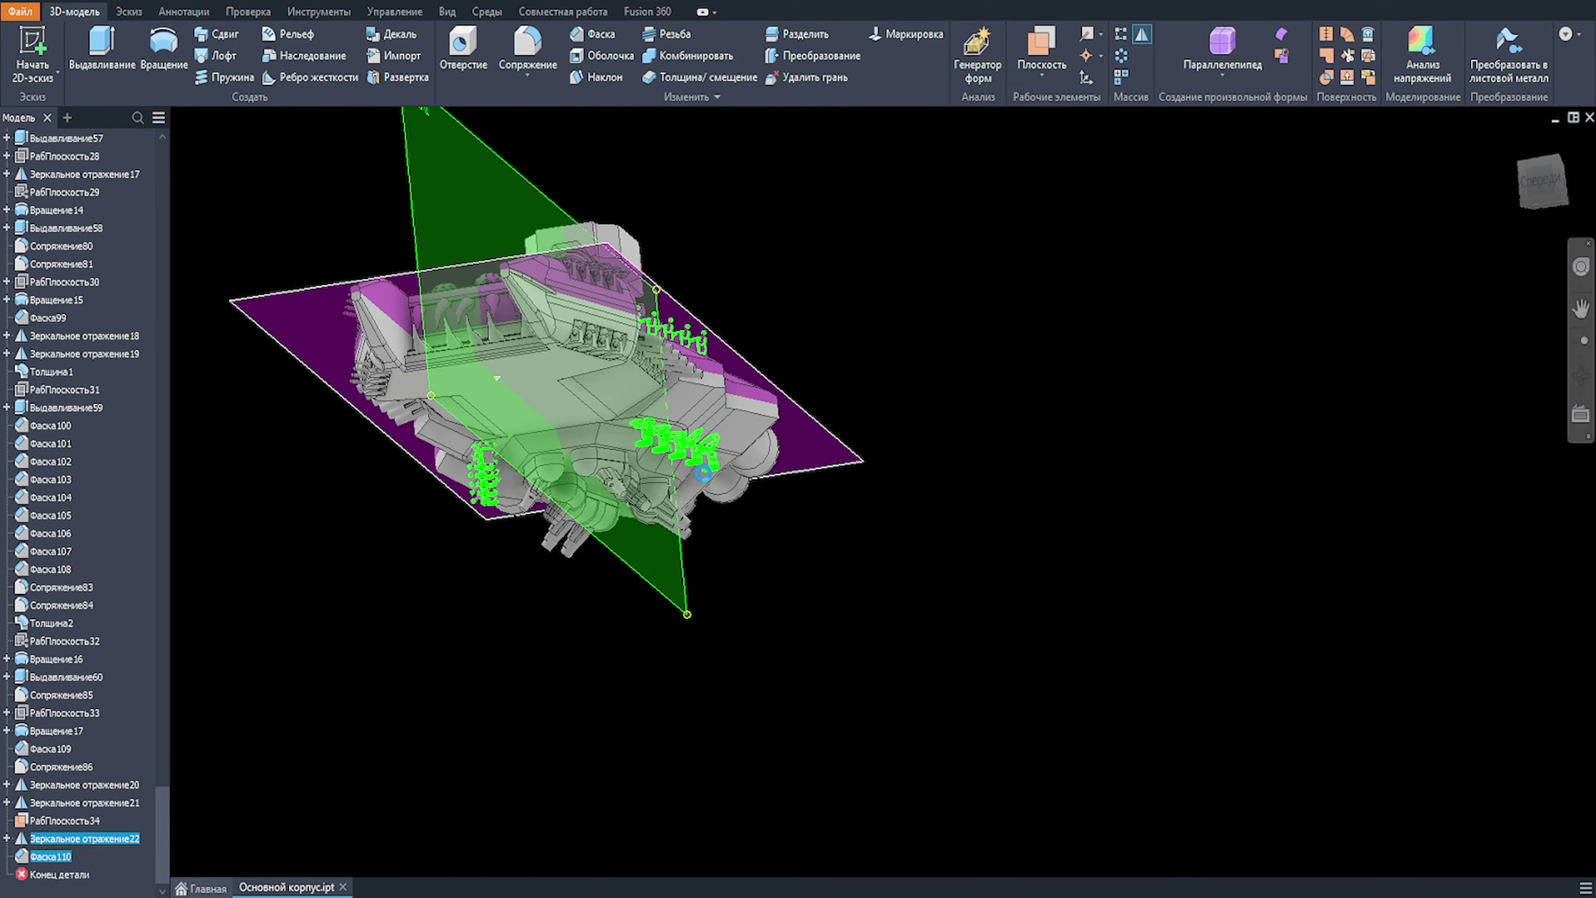
key("Return")
Step: Try to chamfer the edge between the housing step and the flat underside with lengths of 5000 mm and 100 mm
scroll(702, 472, "down", 2)
mouse_move(736, 496)
middle_mouse_down("shift")
mouse_move(844, 468)
mouse_move(666, 476)
mouse_move(672, 492)
mouse_move(698, 481)
mouse_move(677, 545)
mouse_move(761, 557)
middle_mouse_up("shift")
mouse_move(1004, 495)
middle_mouse_down("shift")
mouse_move(974, 432)
mouse_move(999, 446)
middle_mouse_up("shift")
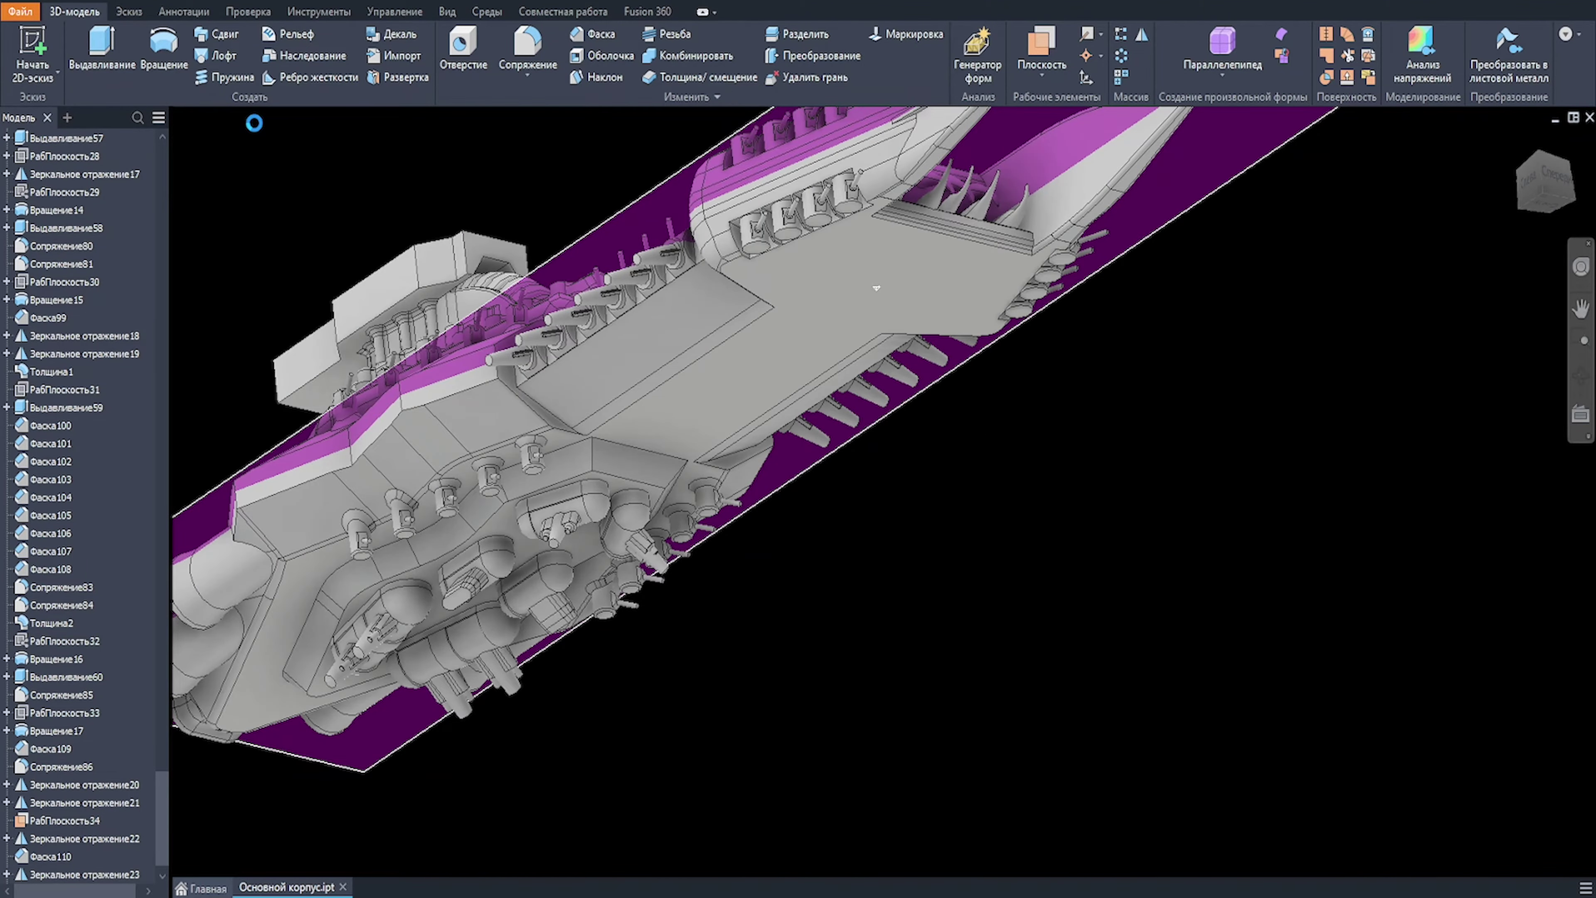
left_click(682, 455)
left_click(698, 442)
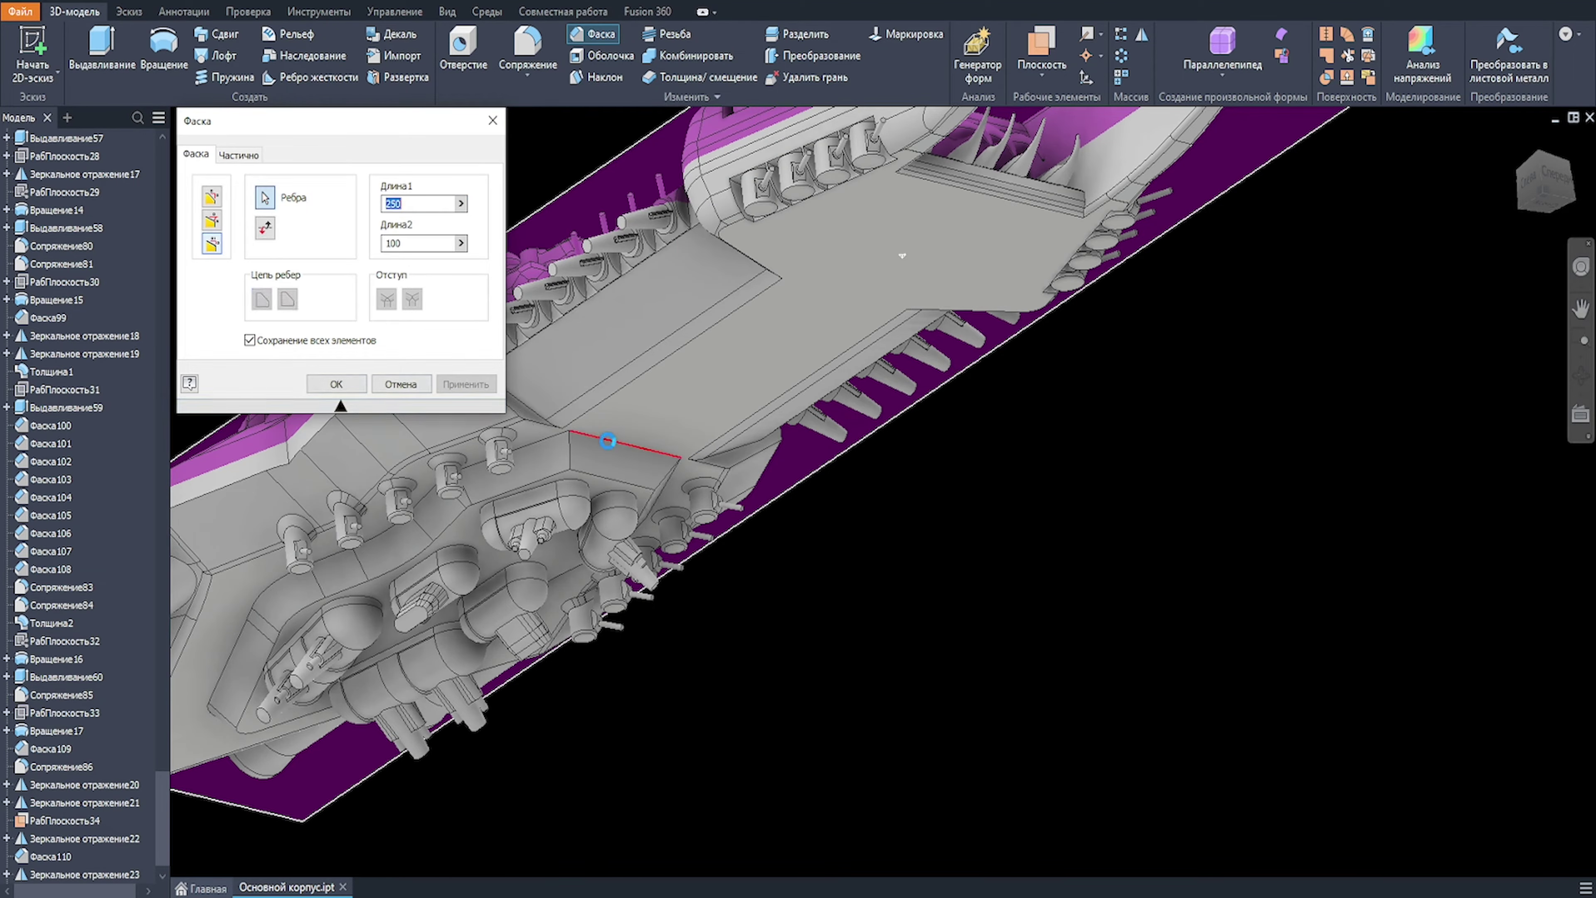
type("5000")
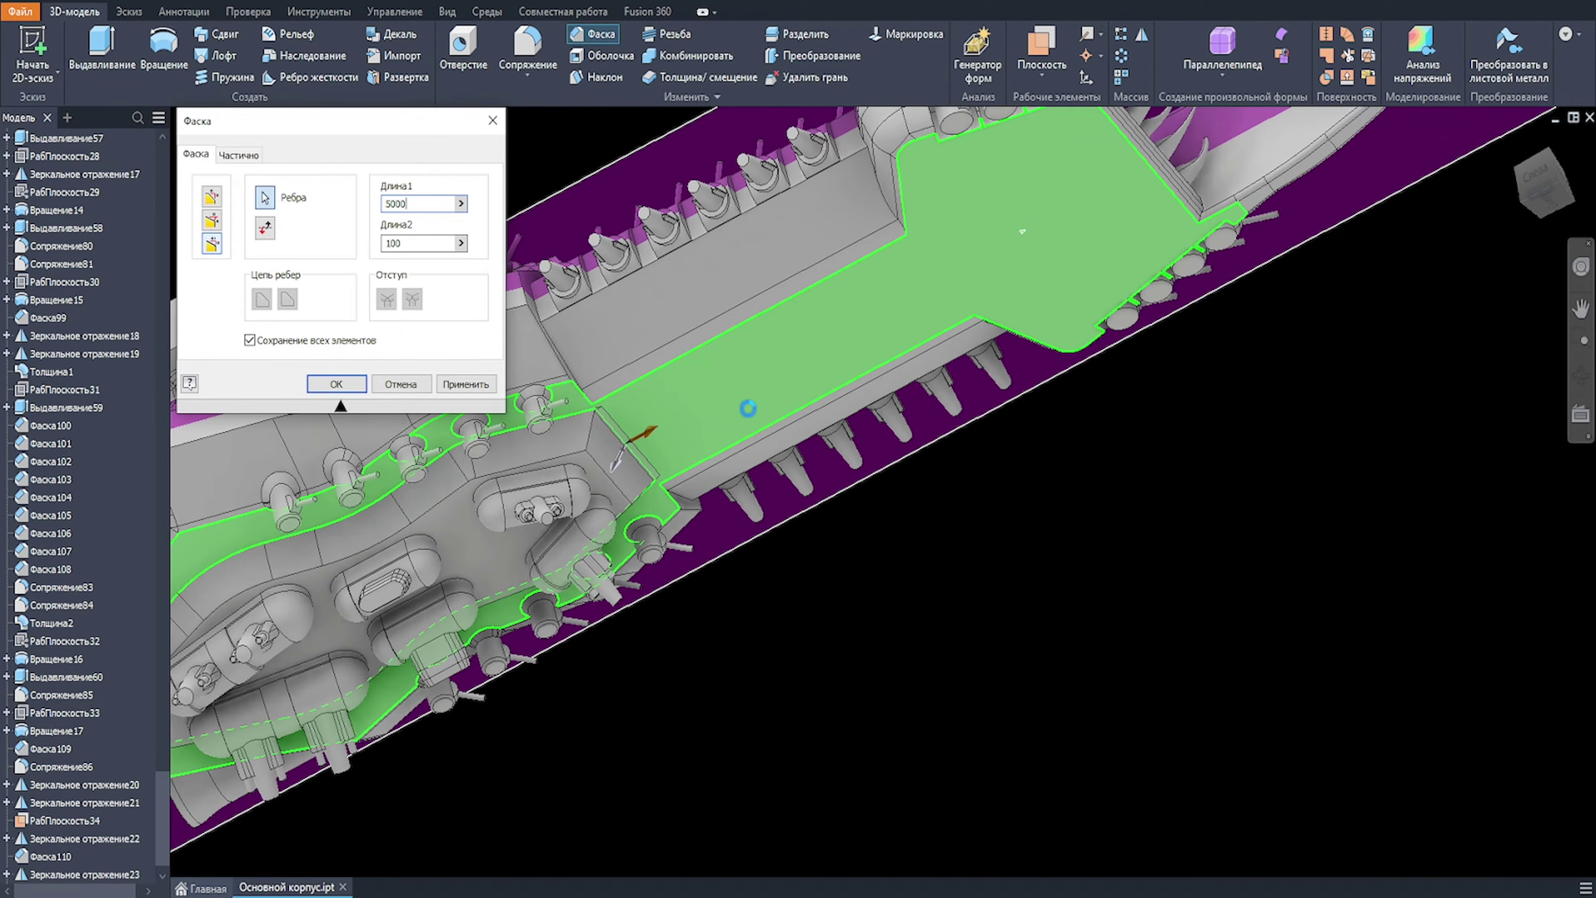
key("Return")
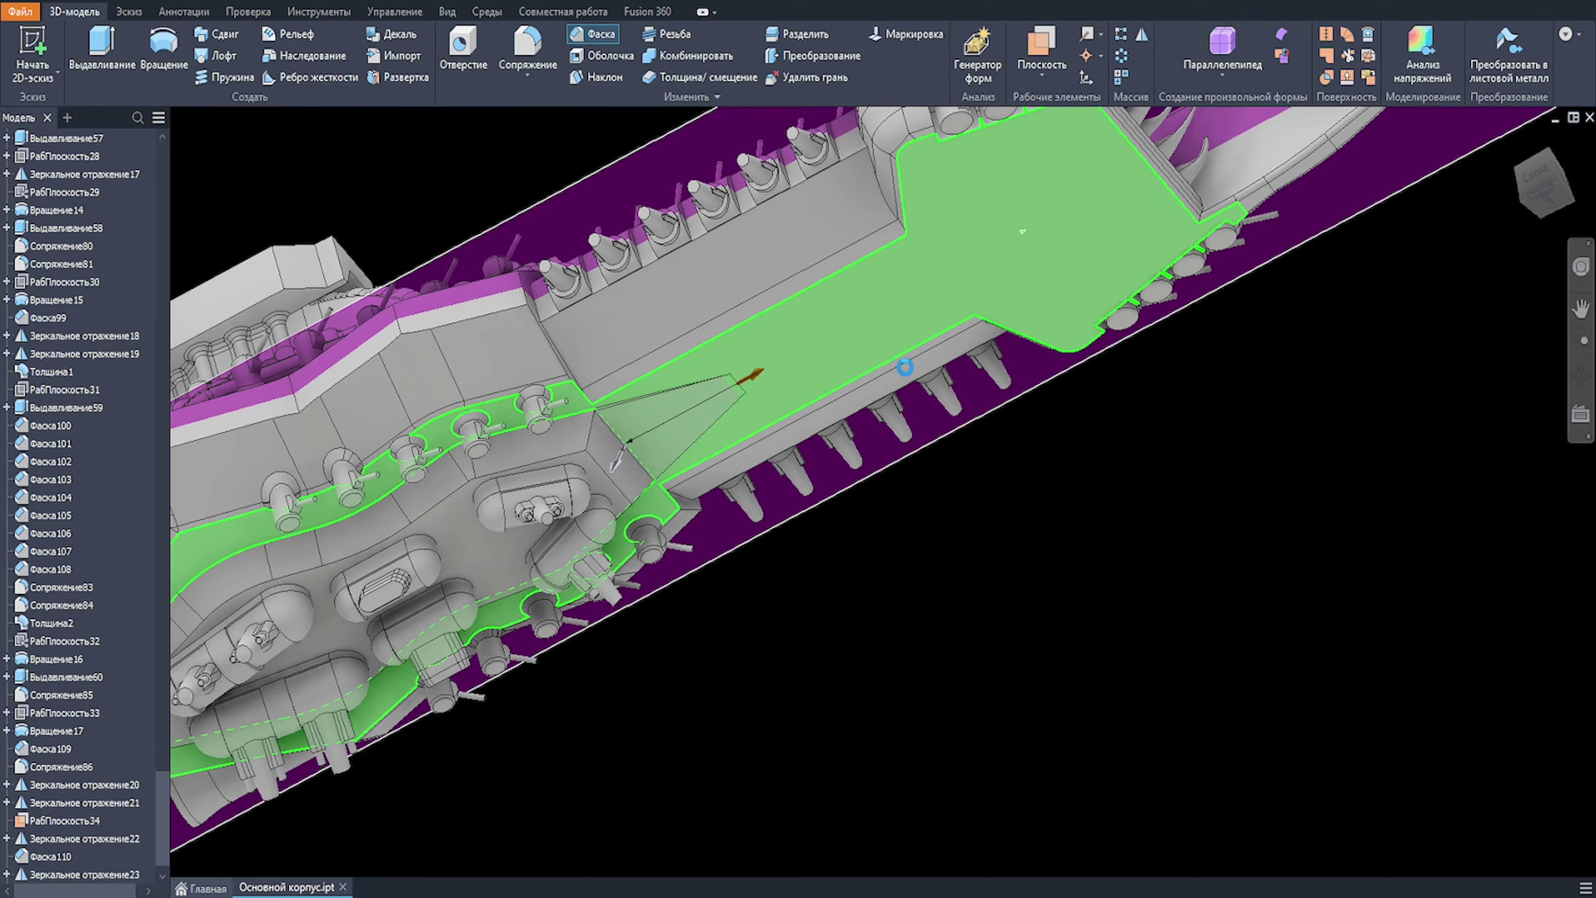
scroll(829, 359, "down", 2)
middle_click_drag(830, 360, 810, 448, "shift")
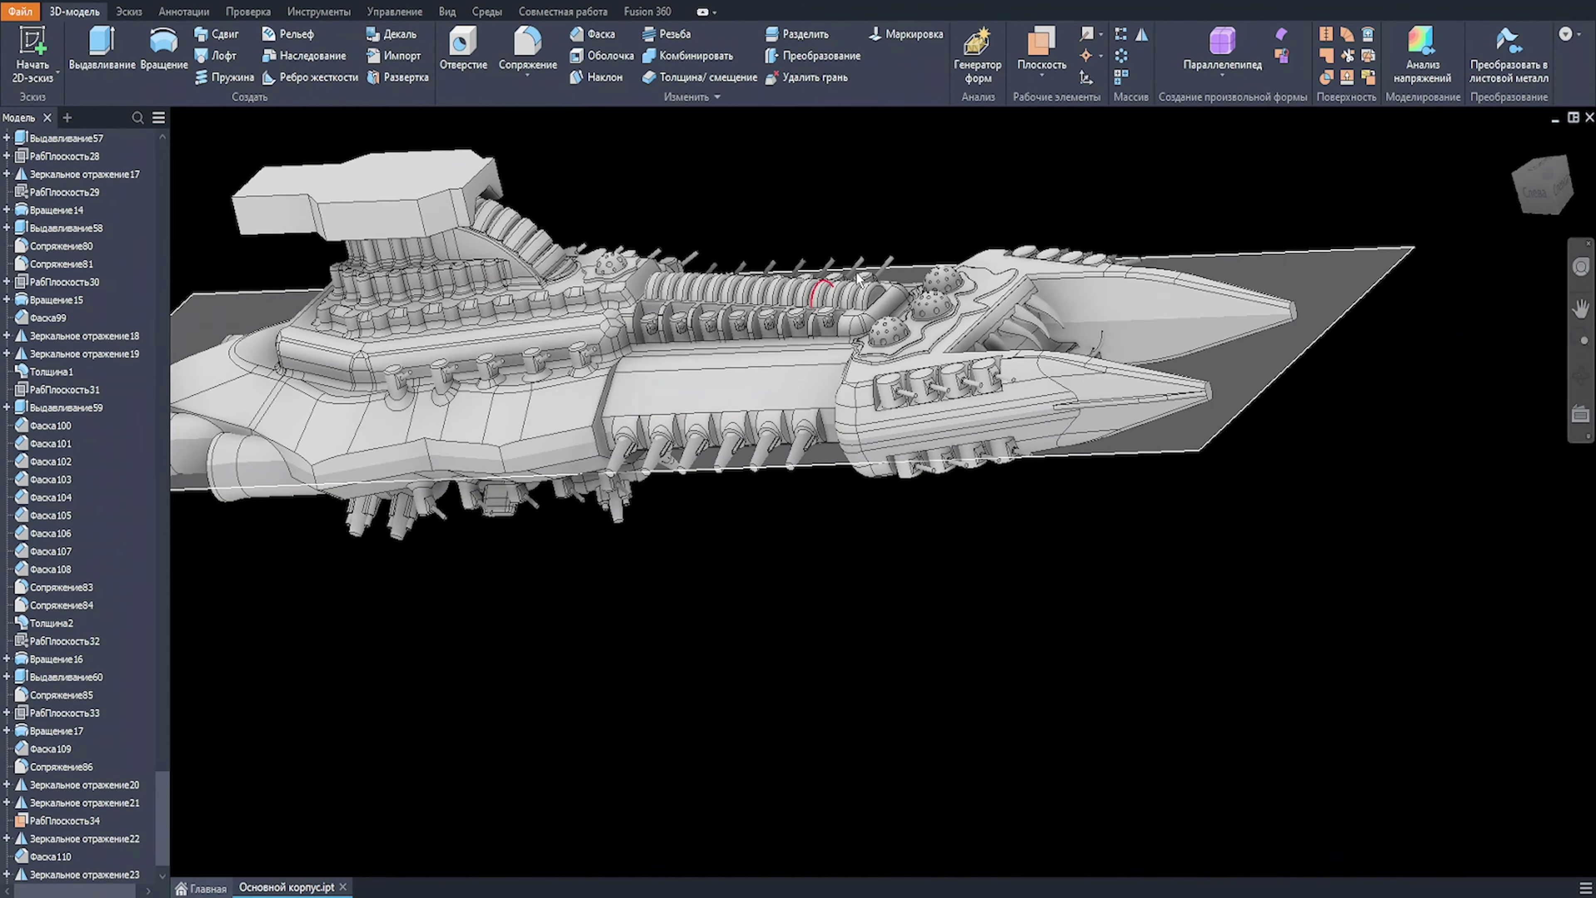
left_click(1141, 35)
left_click(786, 289)
scroll(657, 305, "up", 5)
middle_click_drag(635, 309, 653, 306, "shift")
scroll(1119, 358, "down", 2)
middle_click_drag(1263, 415, 1187, 434, "shift")
left_click(1448, 336)
scroll(74, 432, "up", 4)
scroll(72, 418, "up", 20)
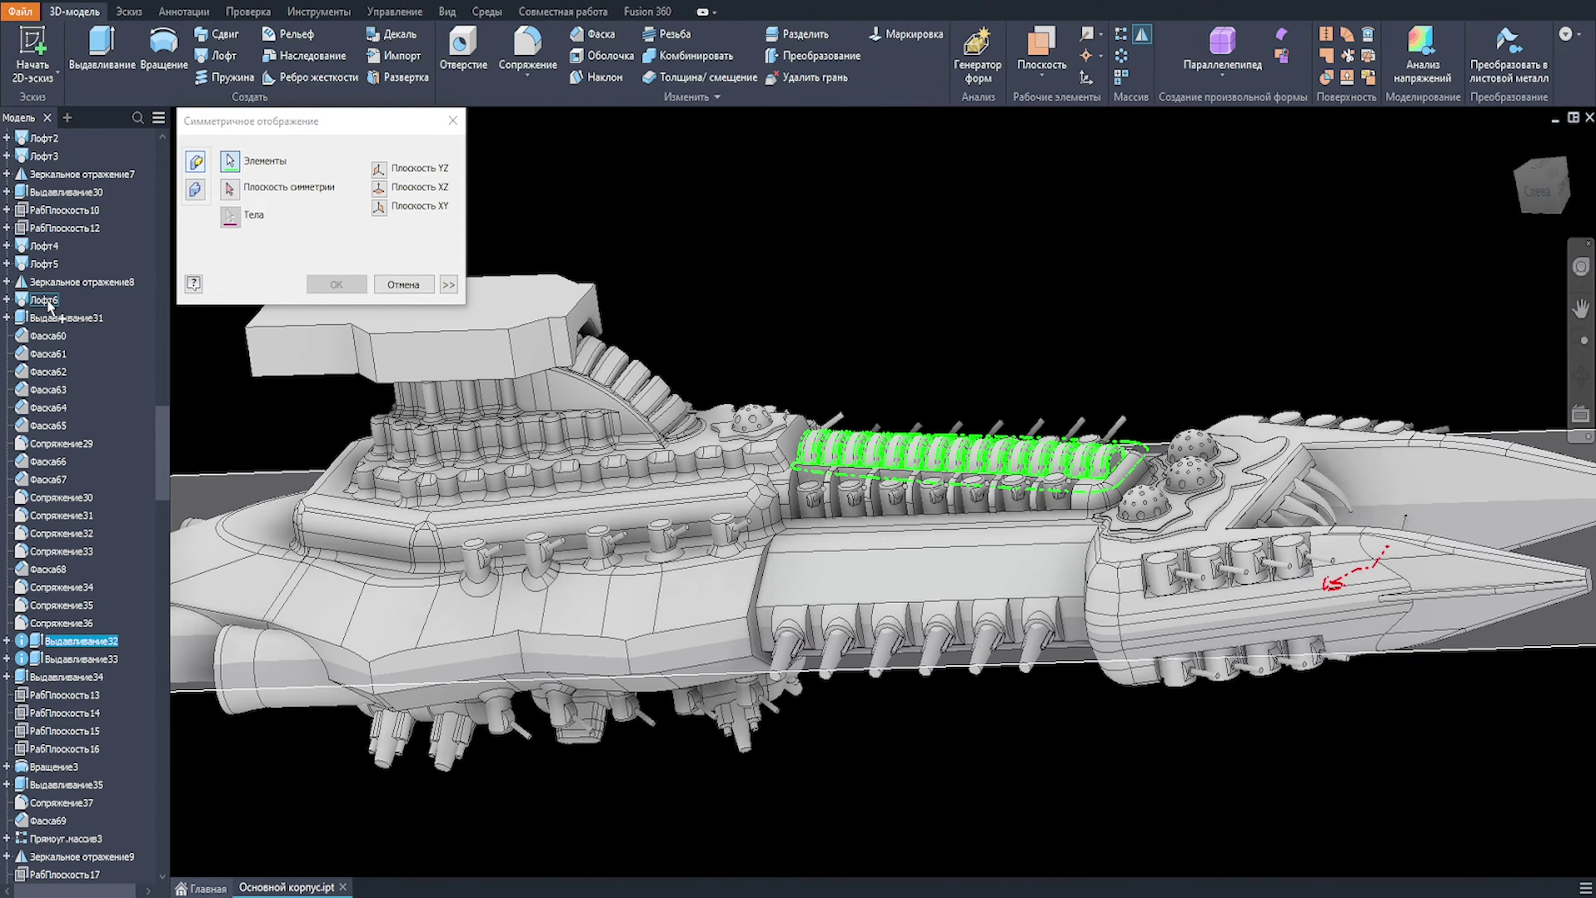
scroll(63, 330, "up", 20)
scroll(49, 339, "up", 6)
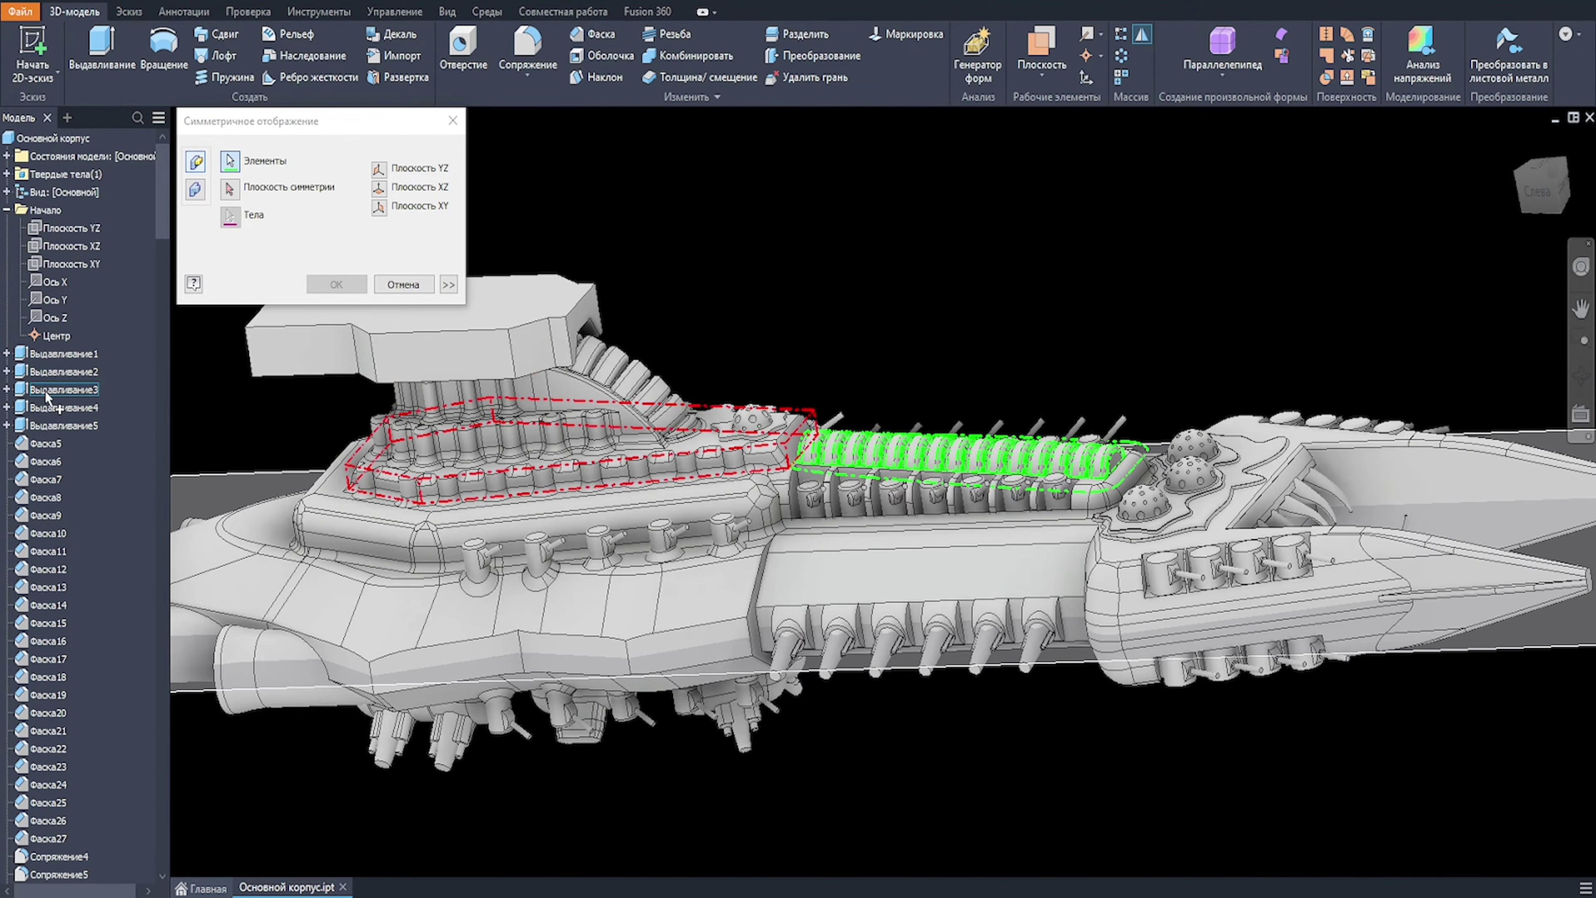
middle_click_drag(847, 507, 955, 326, "shift")
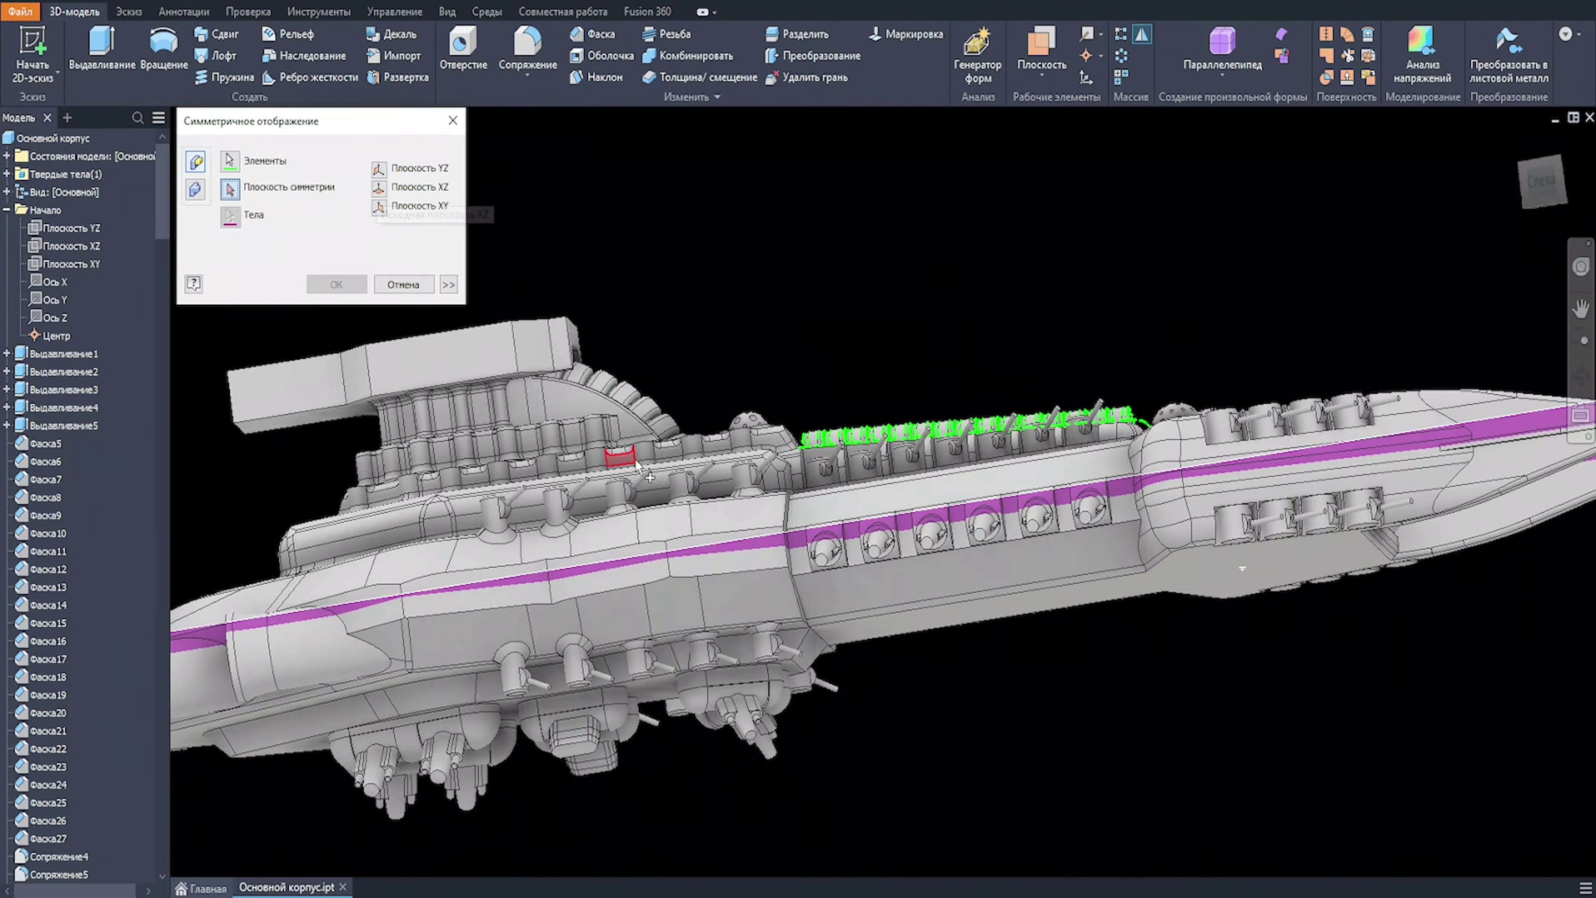
left_click(230, 188)
middle_click_drag(327, 535, 573, 357)
left_click(366, 400)
middle_click_drag(1162, 440, 1137, 542, "shift")
key("Escape")
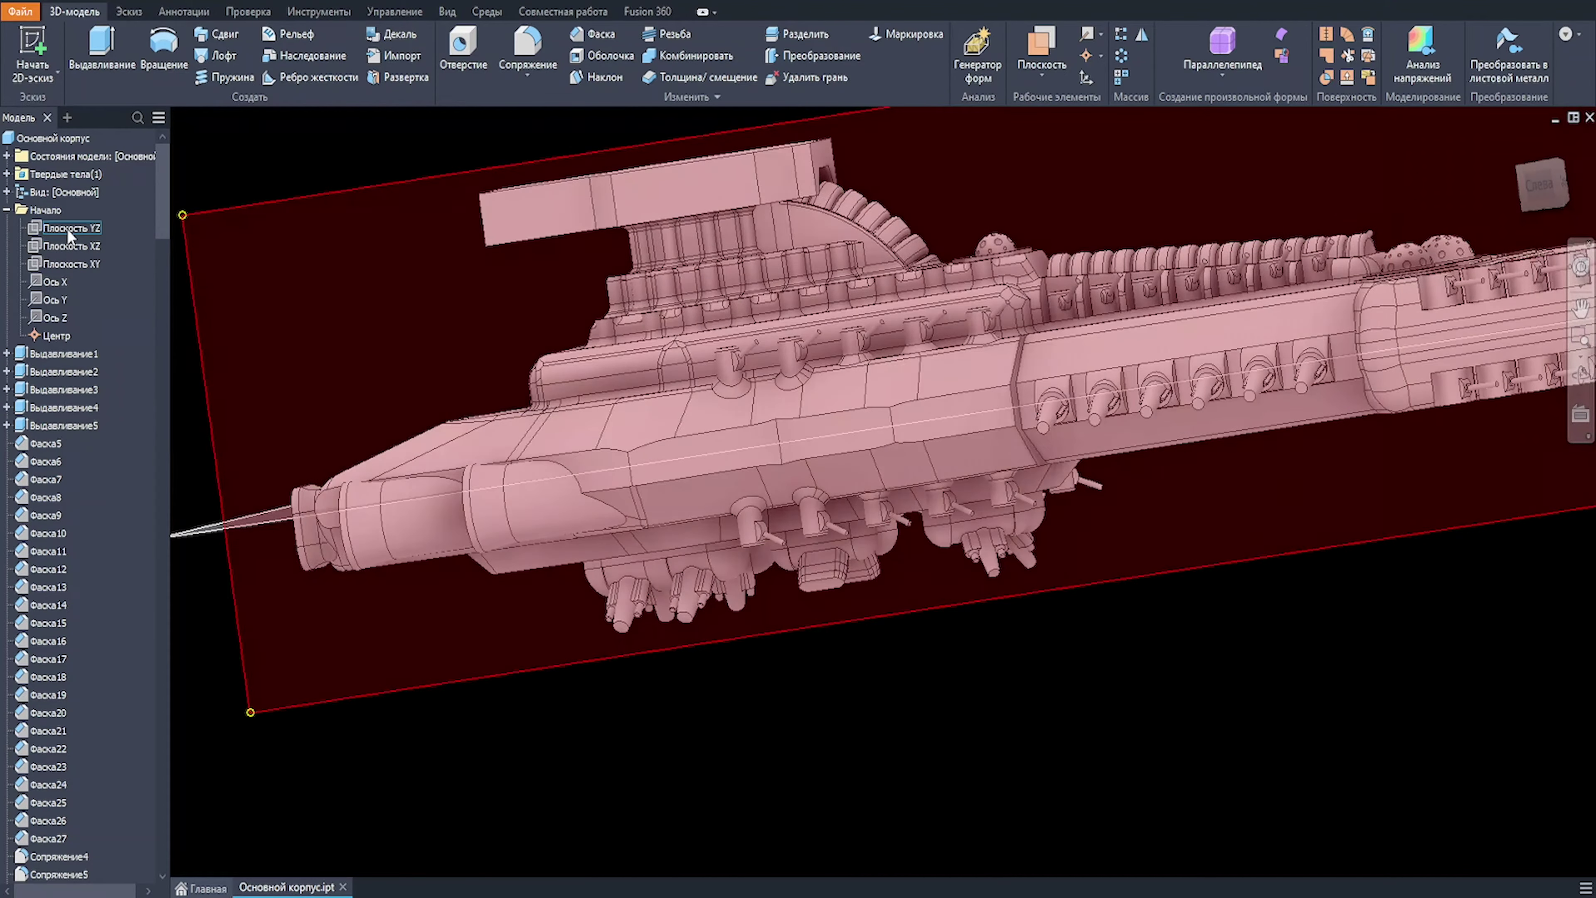
Step: Start a sketch on the YZ plane, slice the view there, and project the edge of the flat underside
left_click(67, 229)
key("s")
key("F7")
scroll(601, 512, "up", 2)
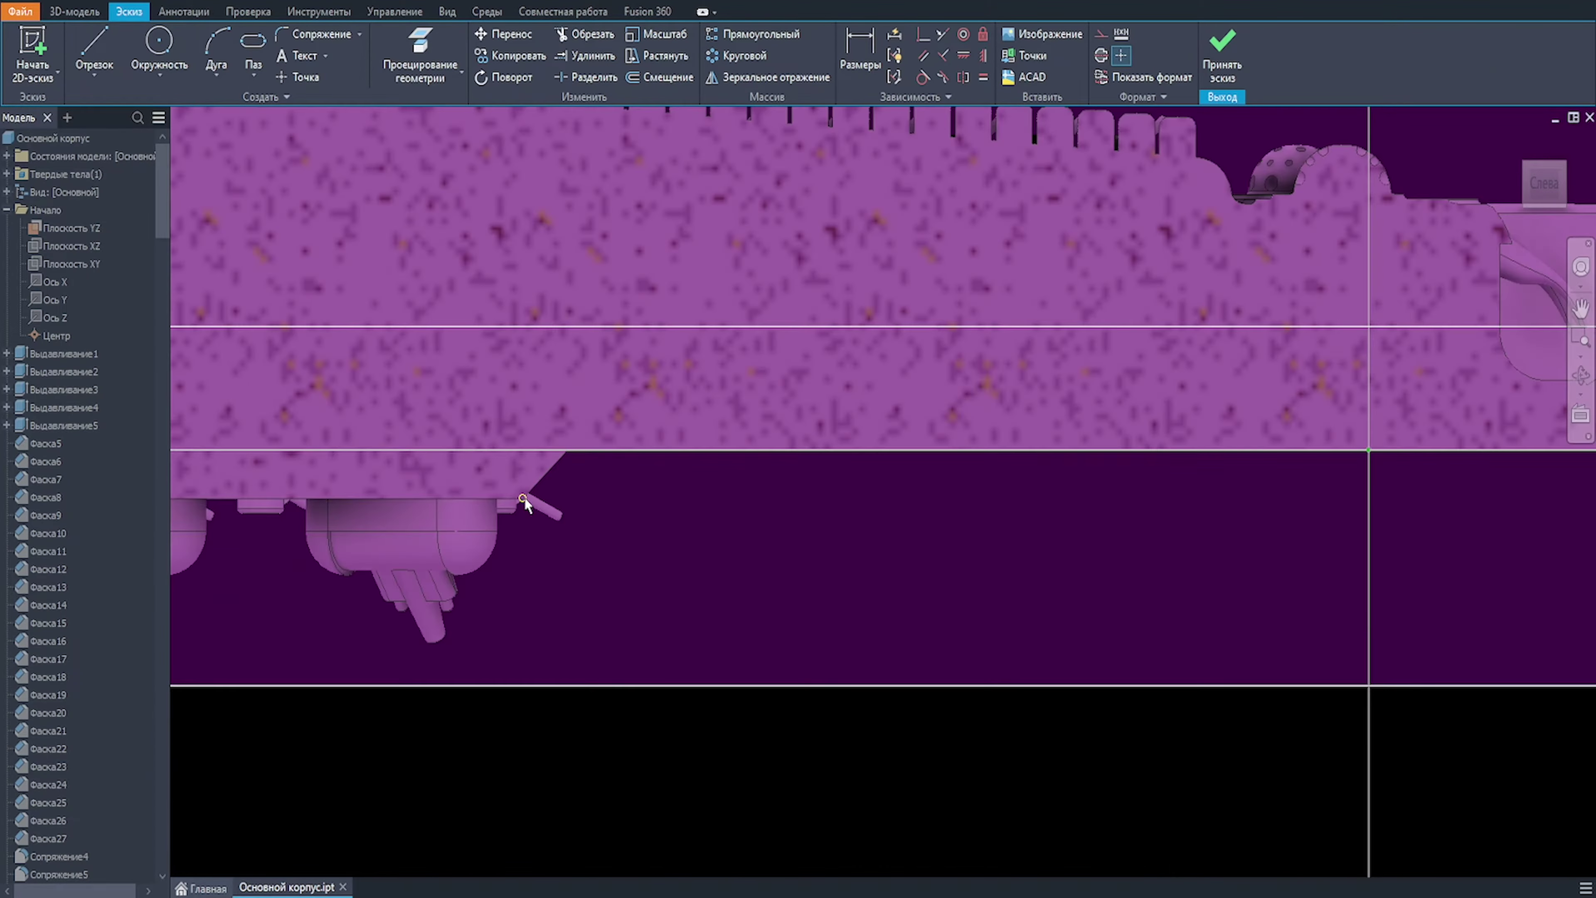
mouse_move(524, 497)
key("p")
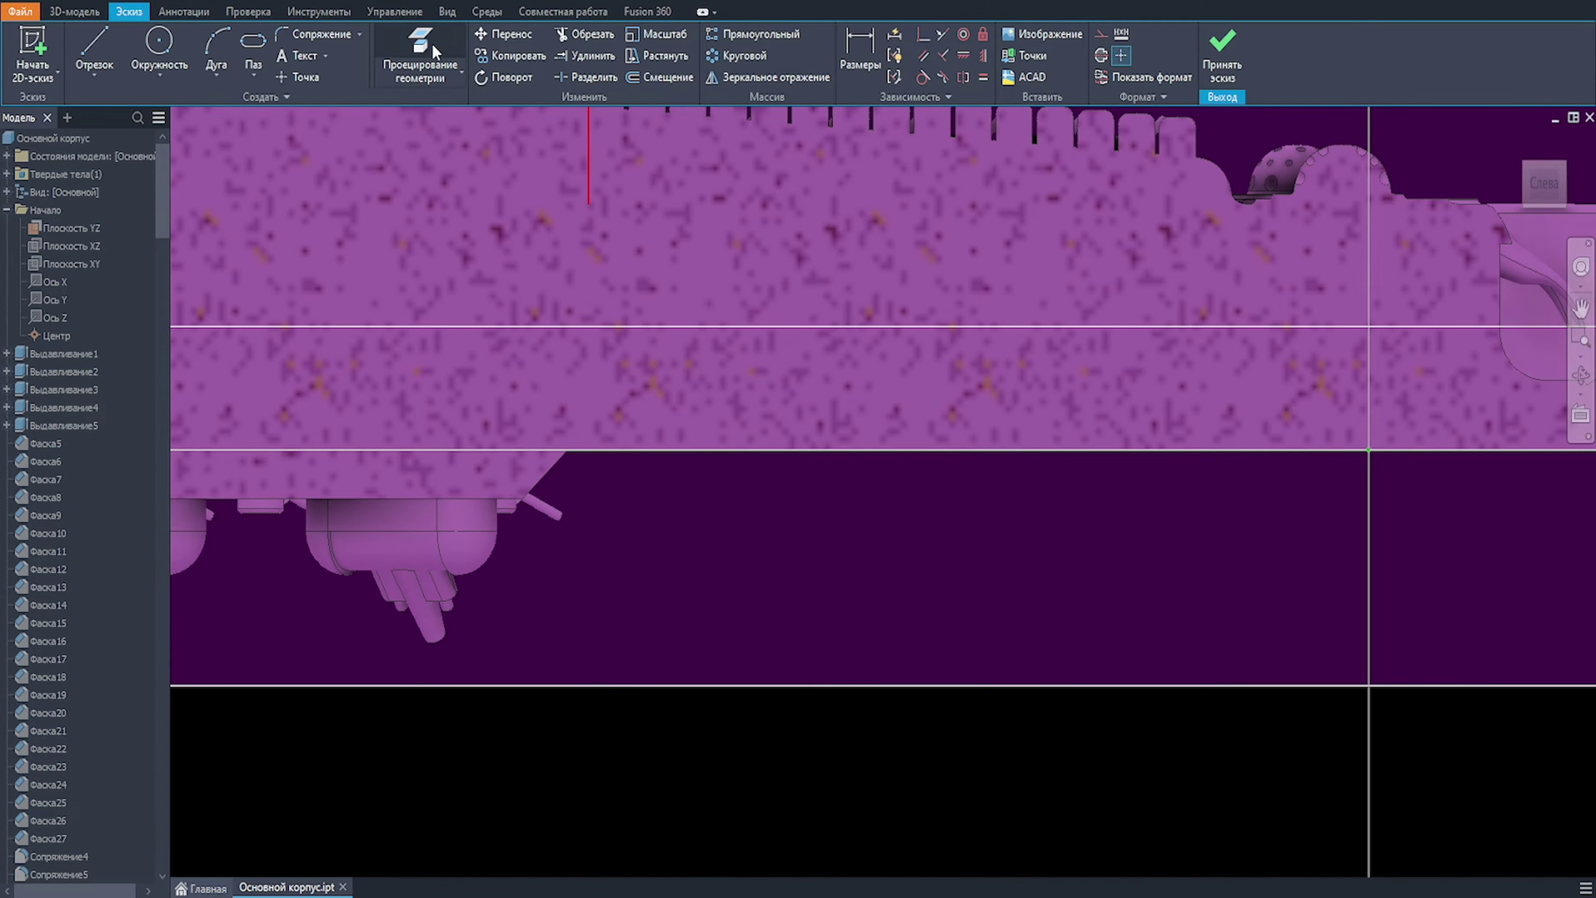
left_click(1268, 449)
Step: Sketch a horizontal line from the housing step's lower corner and a slanted end line up to the flat underside
scroll(1231, 495, "down", 1)
key("l")
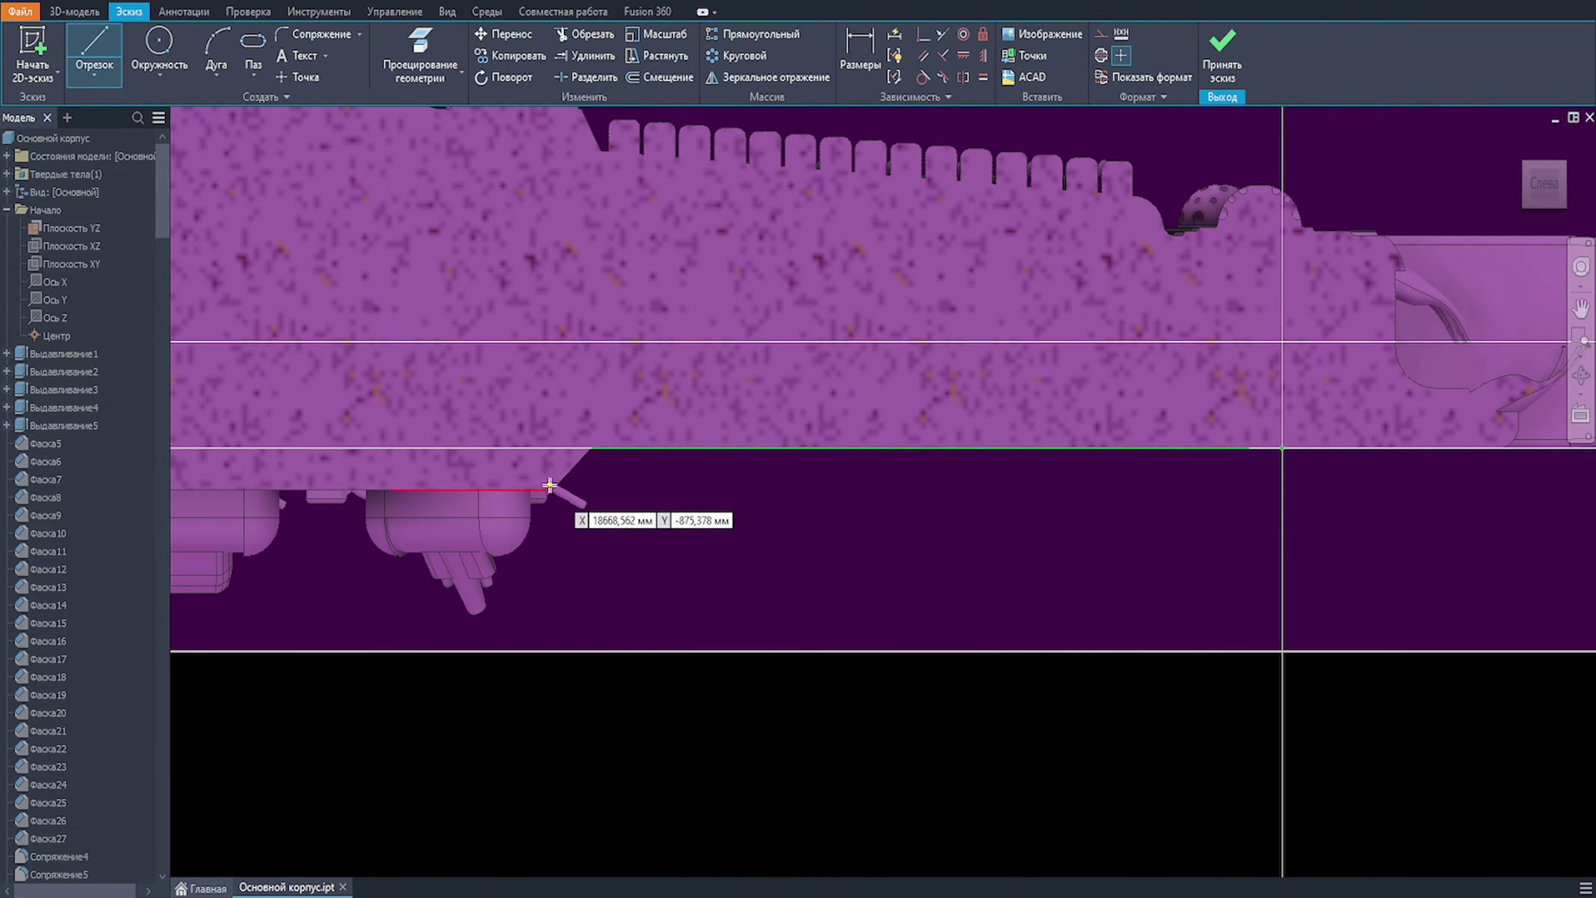
left_click(552, 489)
key("Escape")
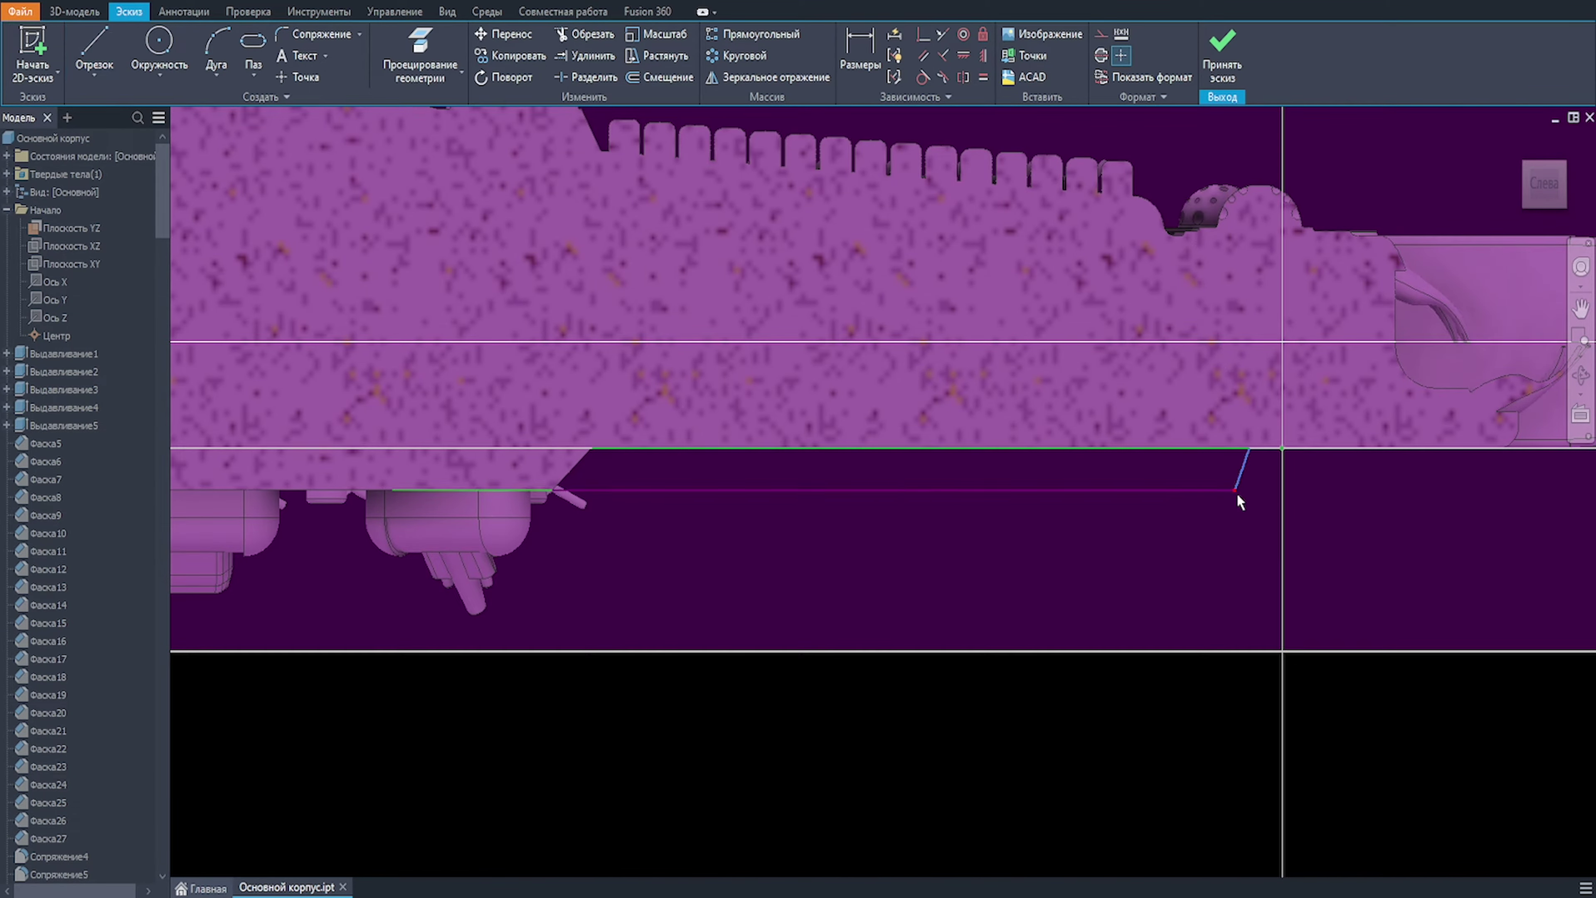
Step: Start extruding the closed underside profile and try ending it at the sloped face beside the turret ledge
key("e")
scroll(1005, 491, "up", 5)
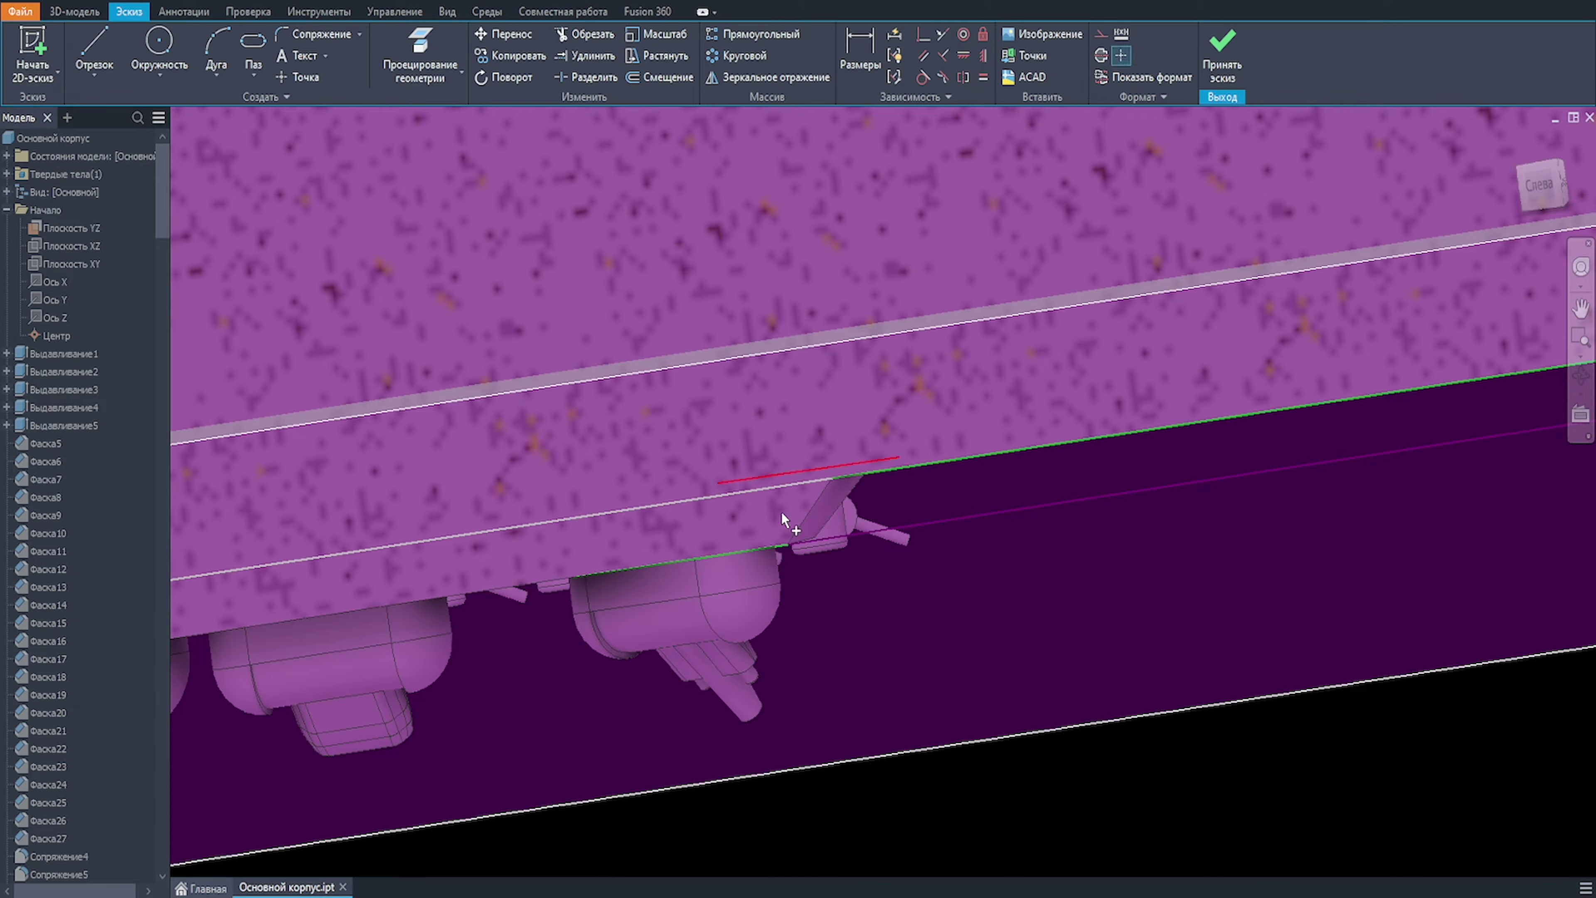
left_click(942, 503)
middle_click_drag(945, 500, 1030, 358, "shift")
left_click(331, 366)
left_click(814, 371)
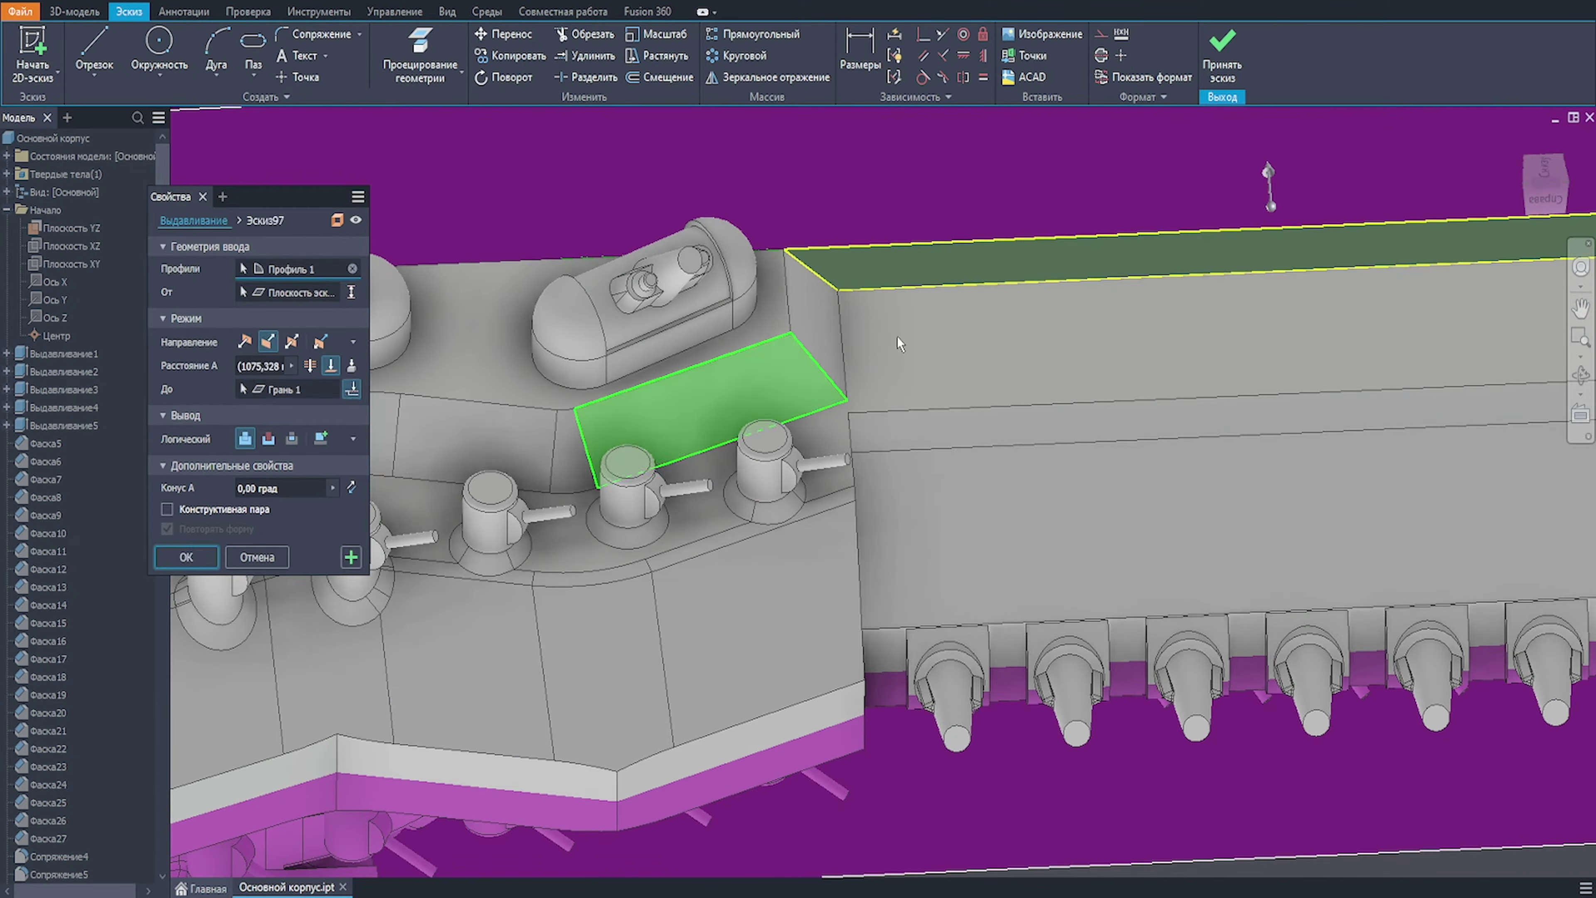
left_click(331, 365)
Step: Extrude the underside profile 2100 mm in one direction from the YZ plane toward the turret row
left_click(291, 344)
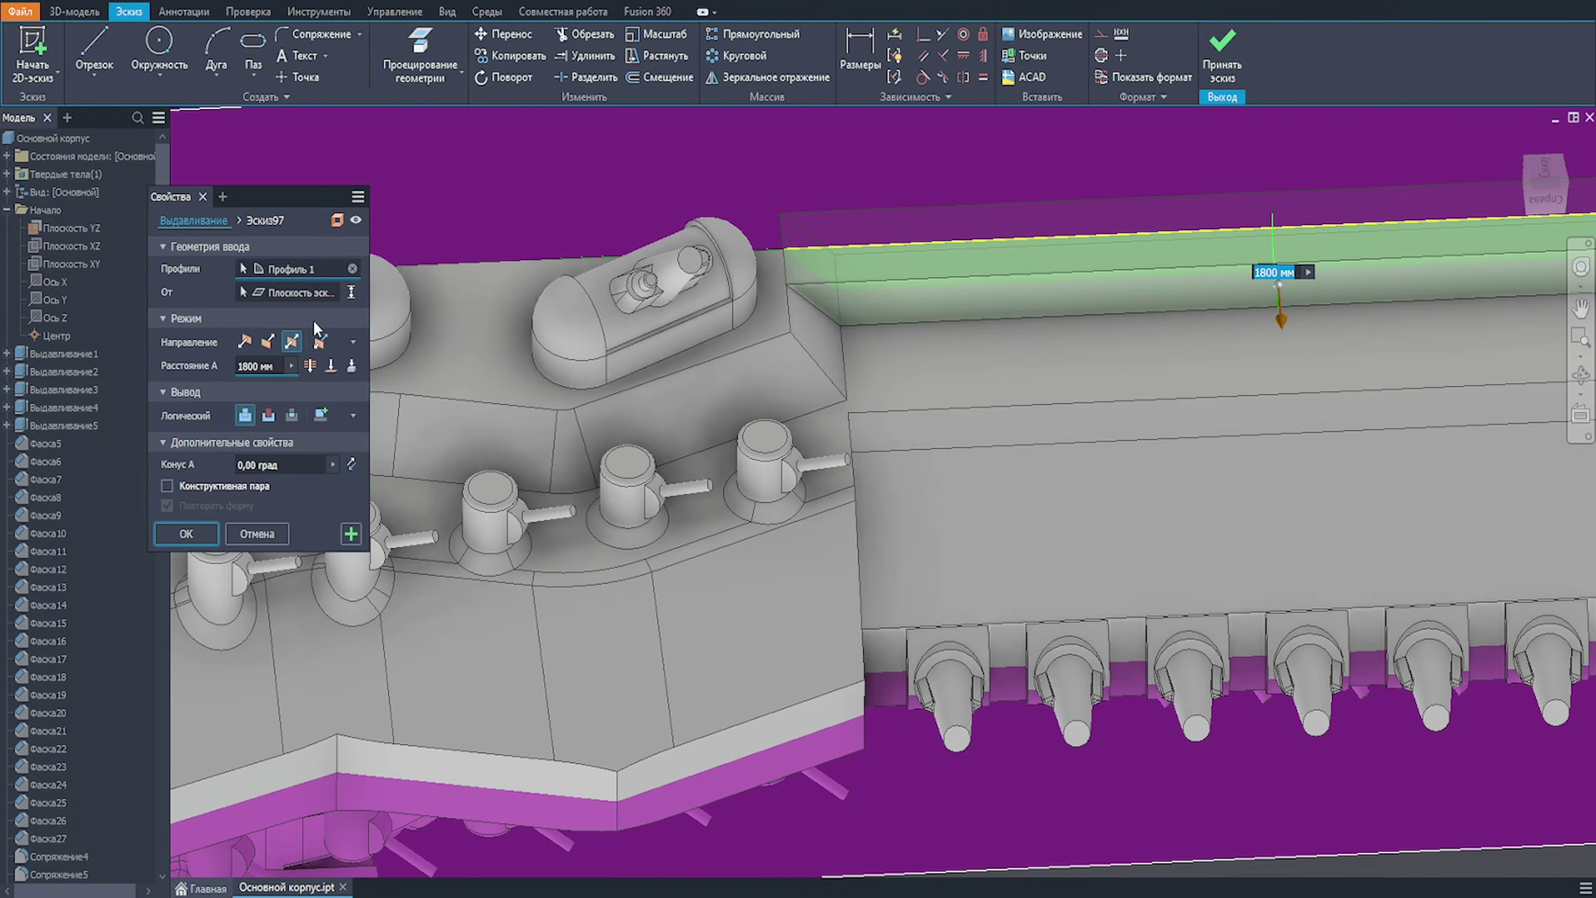
left_click(245, 341)
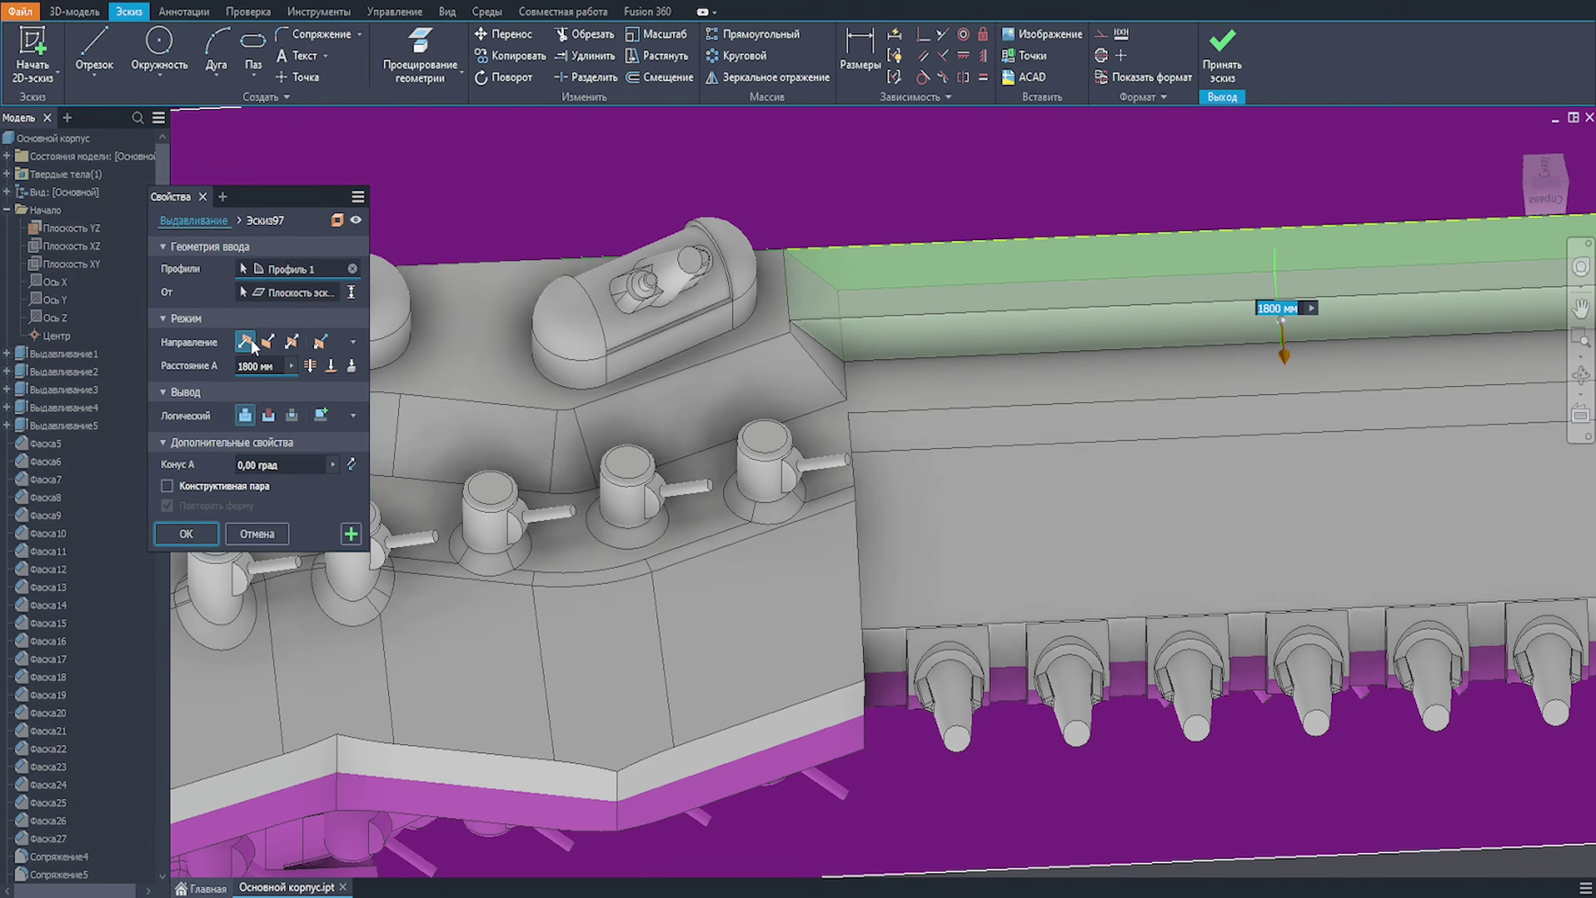
type("2000")
scroll(819, 347, "down", 5)
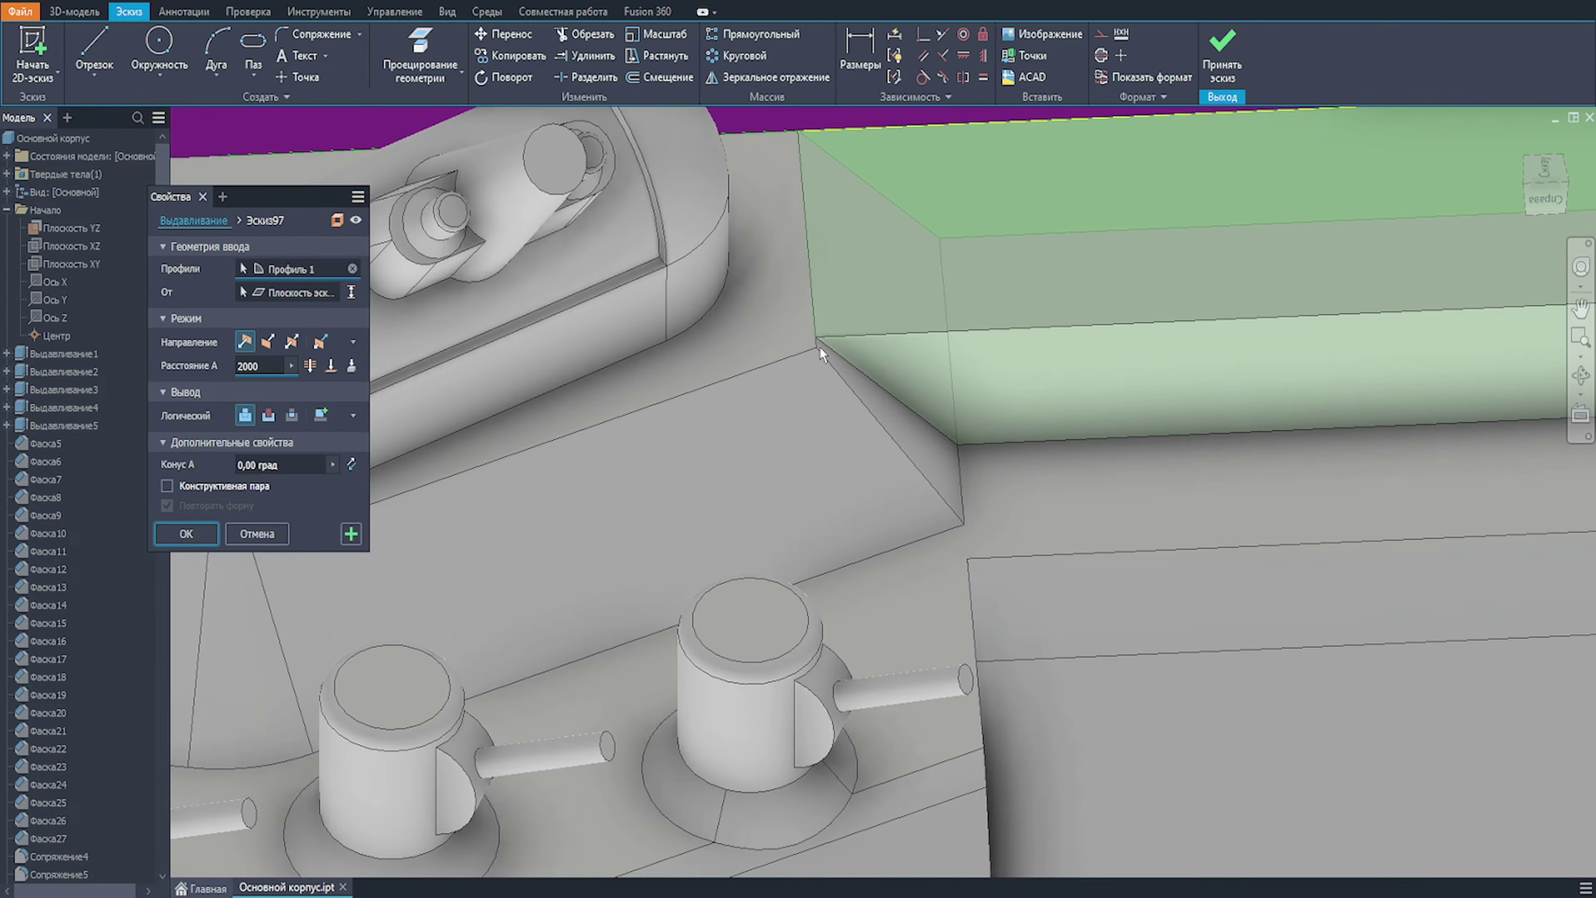
type("2100")
scroll(881, 357, "up", 5)
middle_click_drag(881, 357, 633, 442)
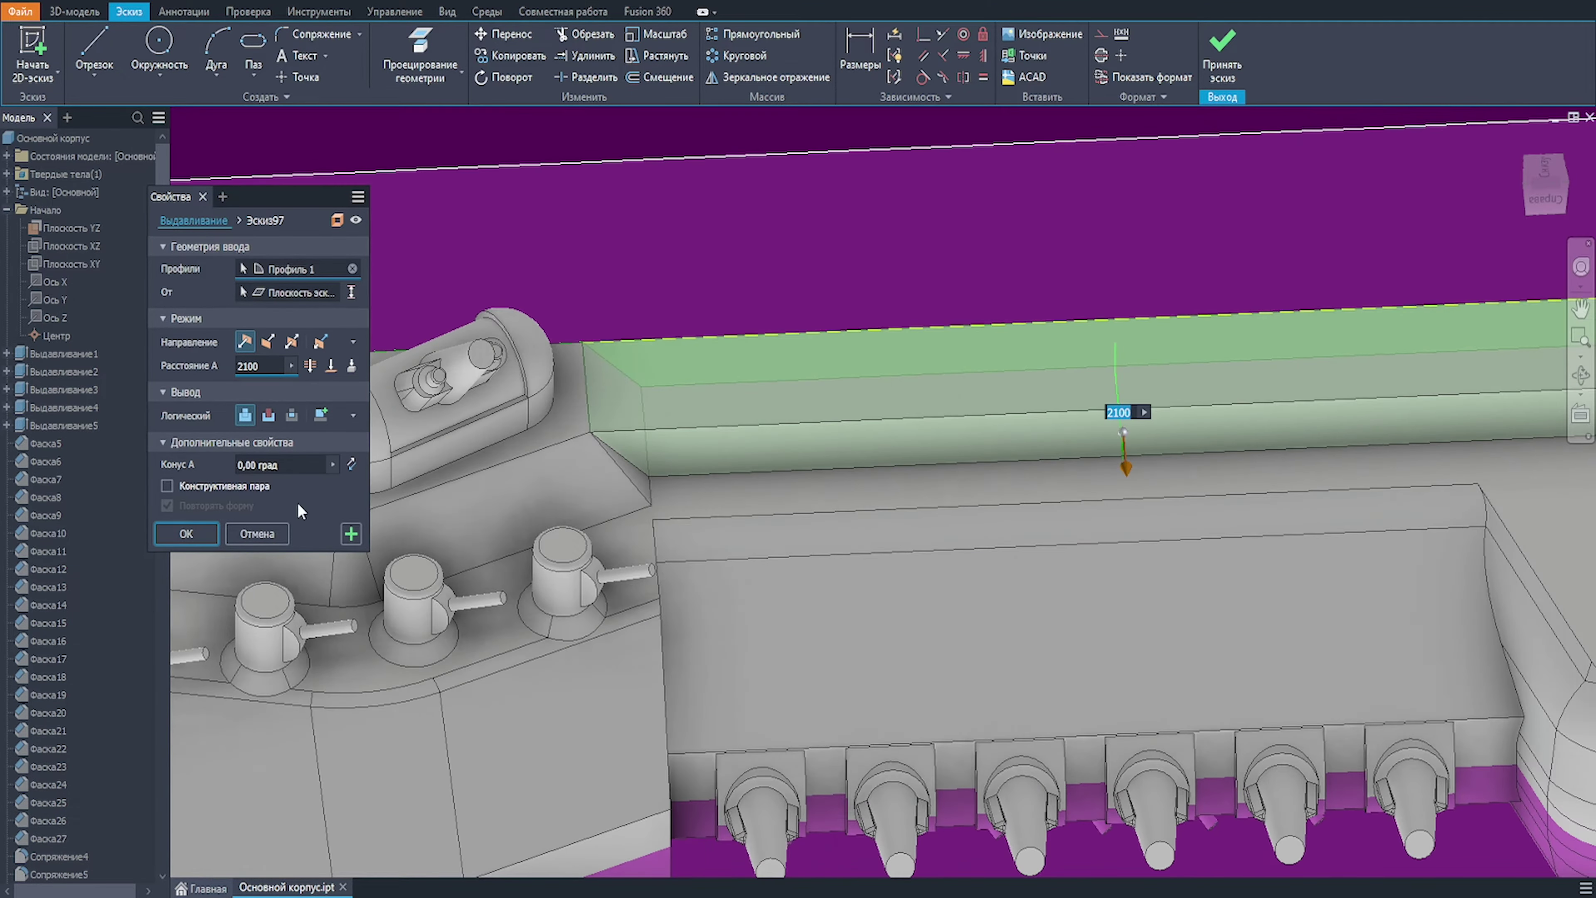
left_click(185, 533)
Step: Start a two-length chamfer on the long base edge of the new underside bar with lengths 200 mm and 1000 mm
left_click(764, 469)
left_click(806, 449)
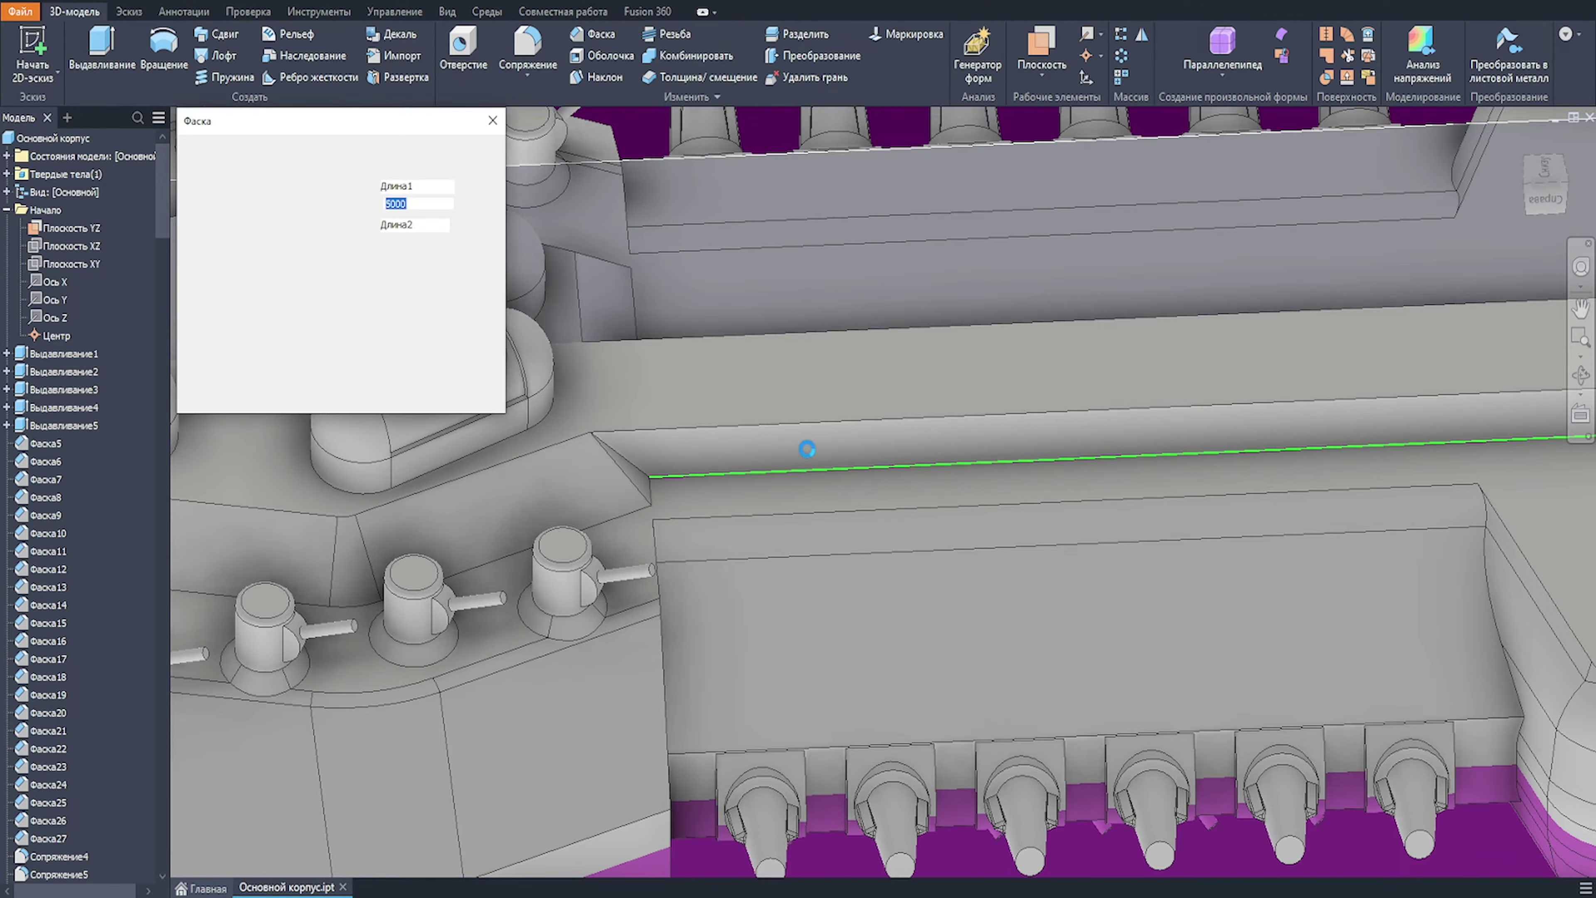
key("Tab")
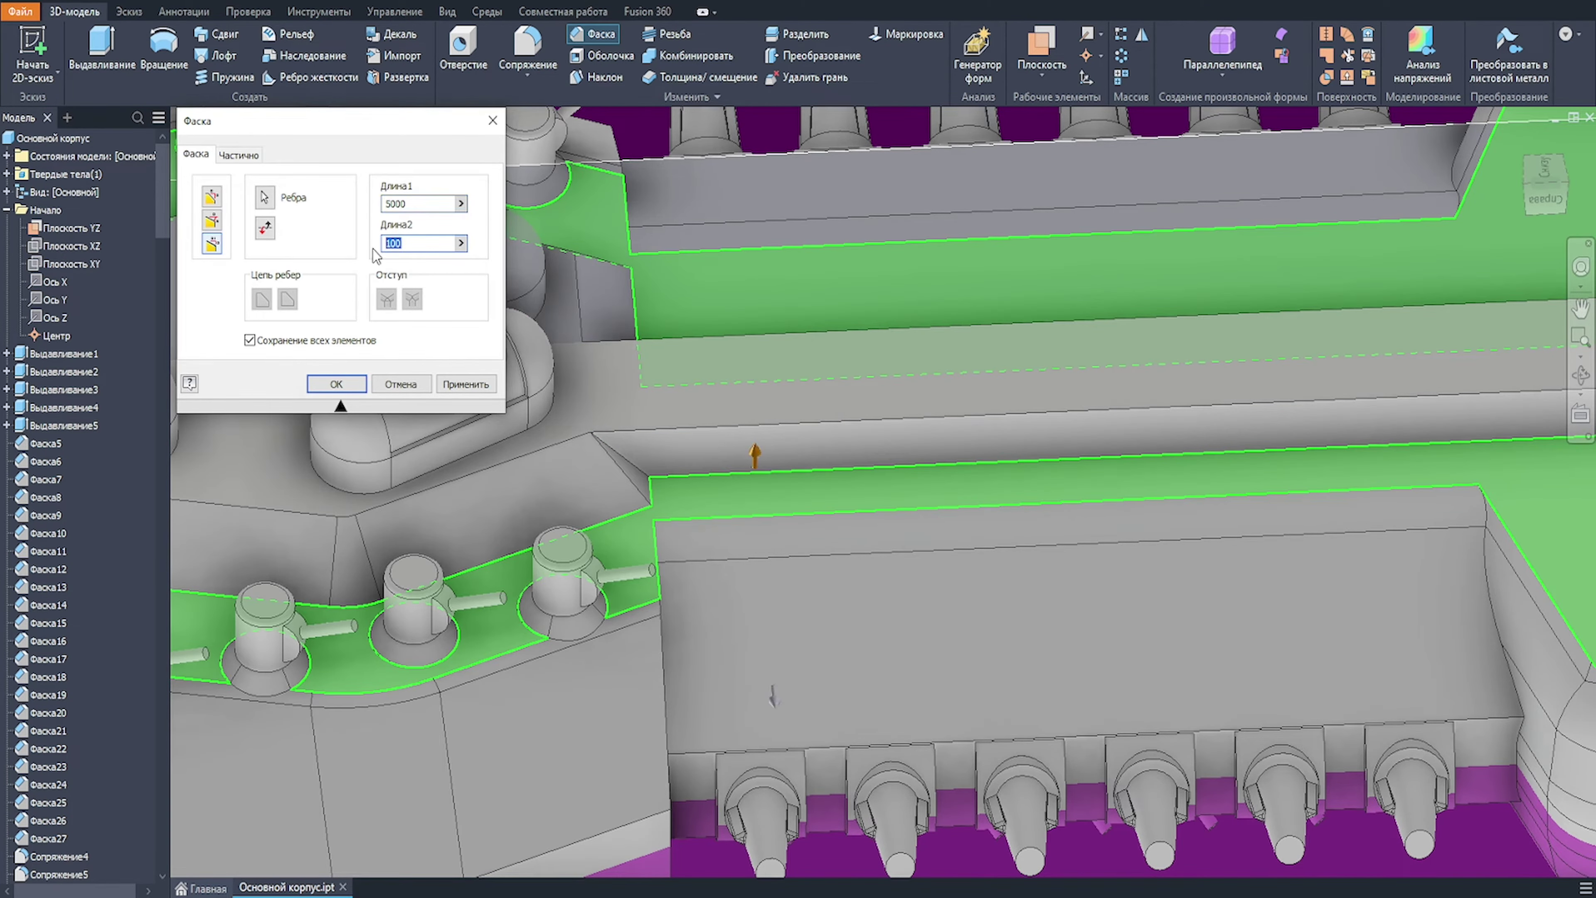
type("200")
scroll(721, 427, "down", 1)
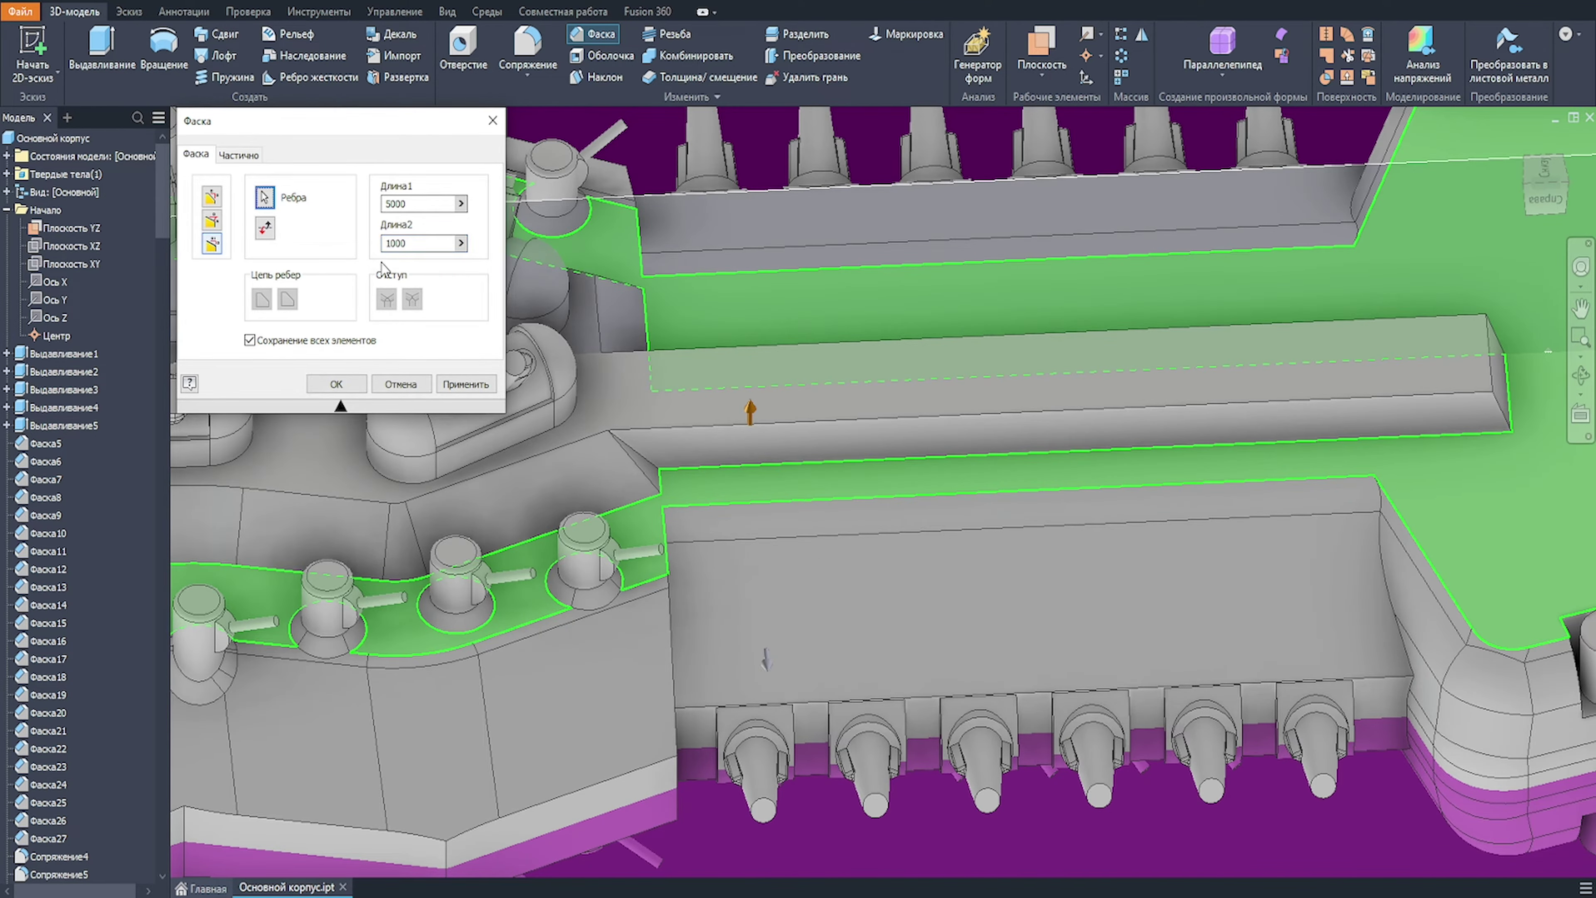
left_click_drag(420, 205, 372, 208)
type("200")
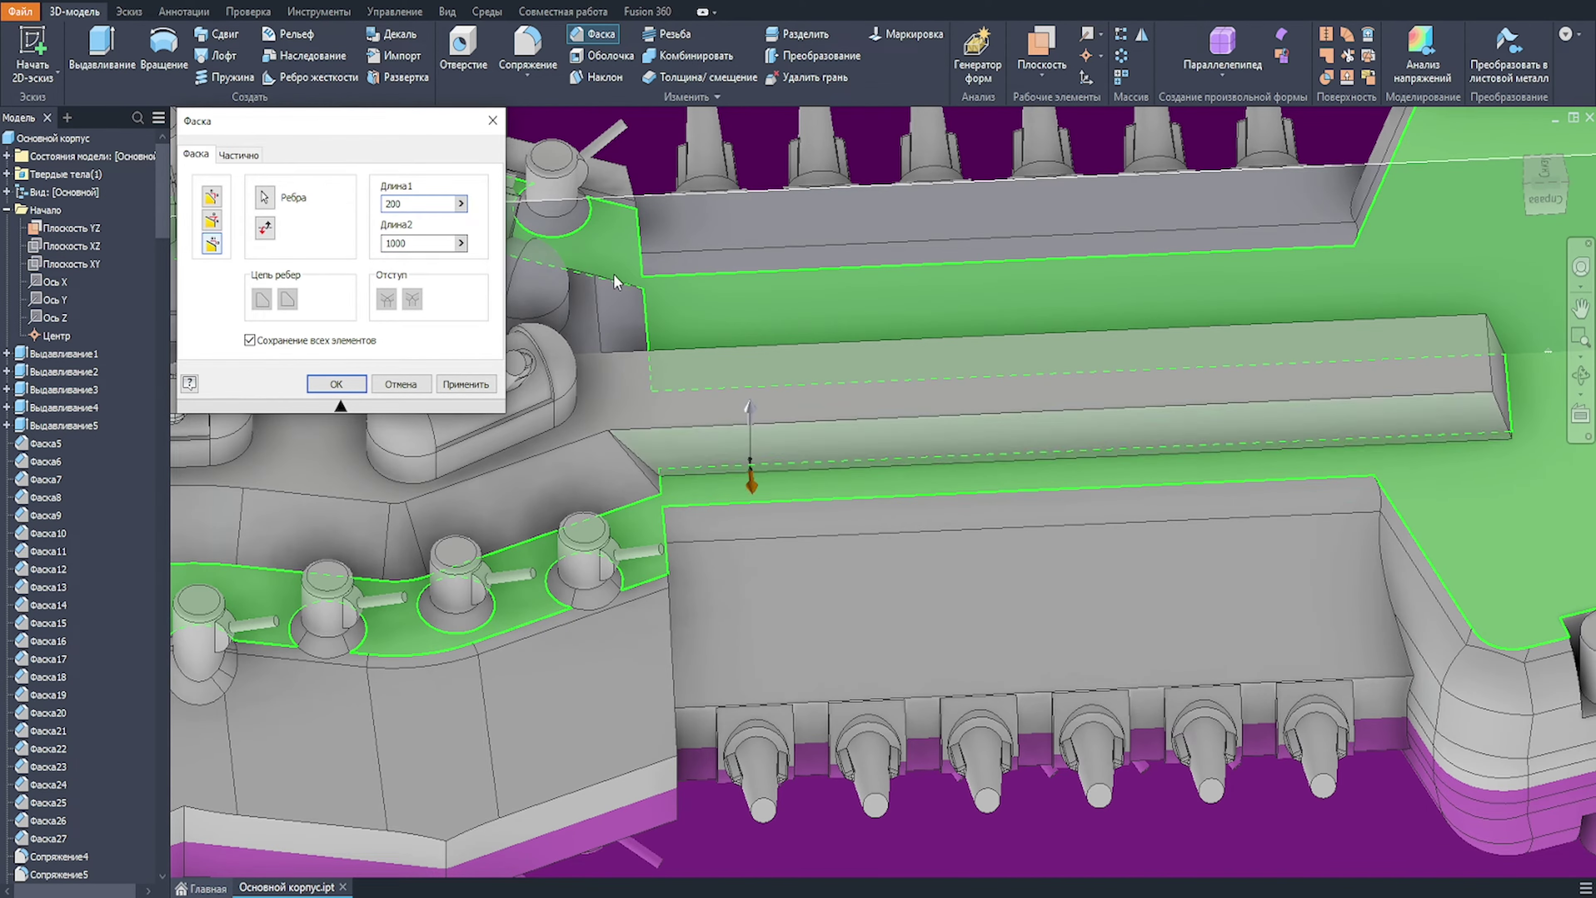
Step: Increase the first length of the bar's base chamfer to 700 mm, keeping the second length at 1000 mm
scroll(778, 437, "down", 1)
scroll(778, 437, "up", 3)
type("300")
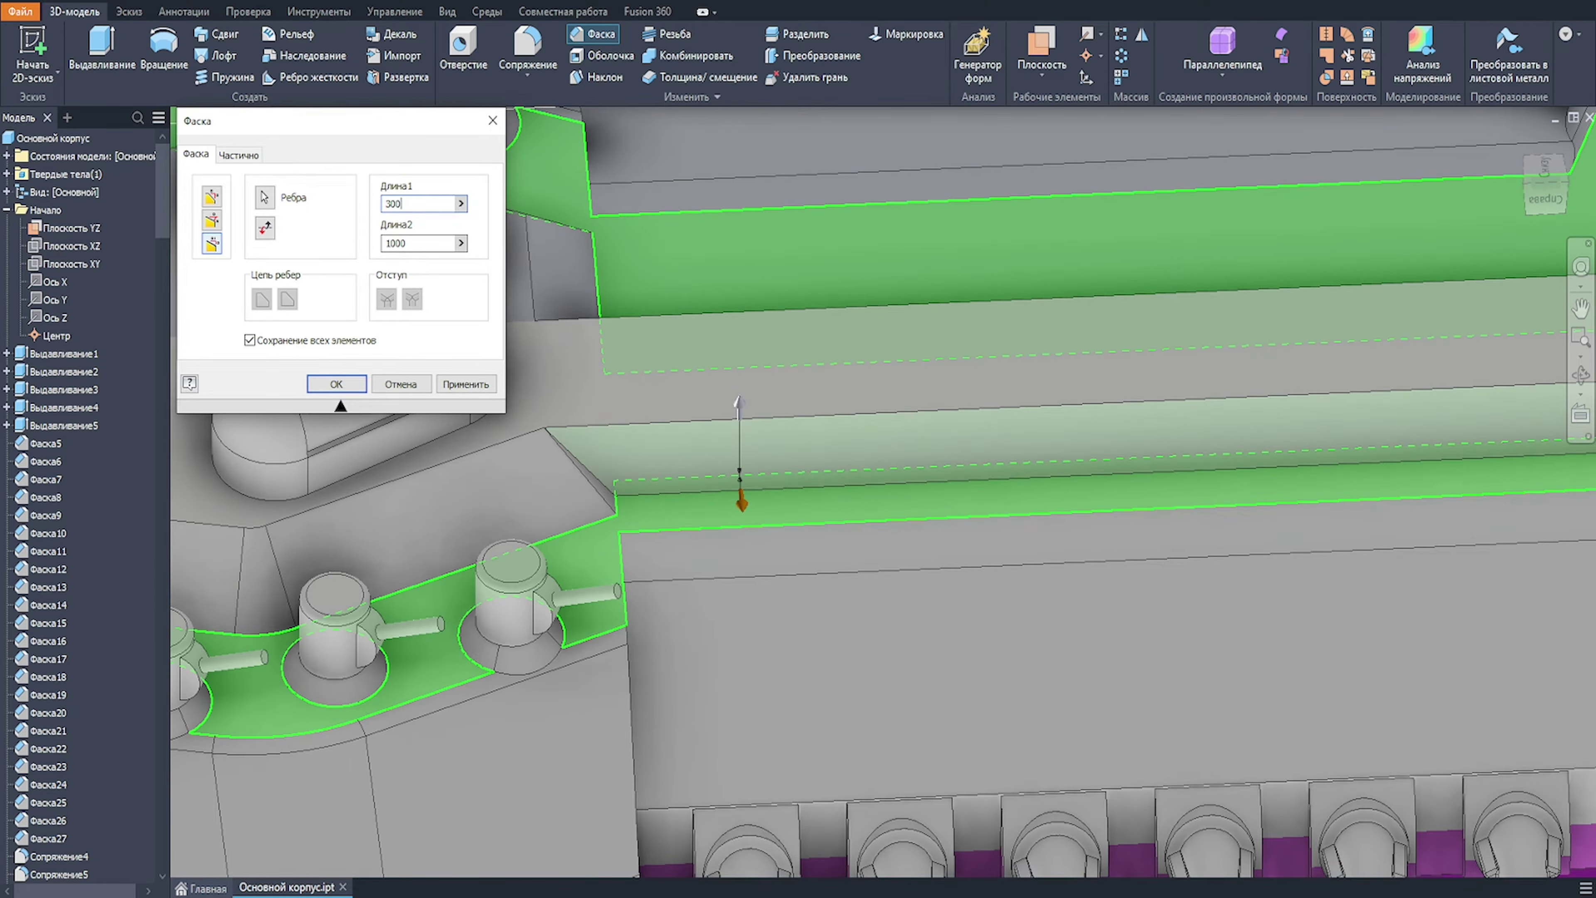
scroll(777, 436, "down", 1)
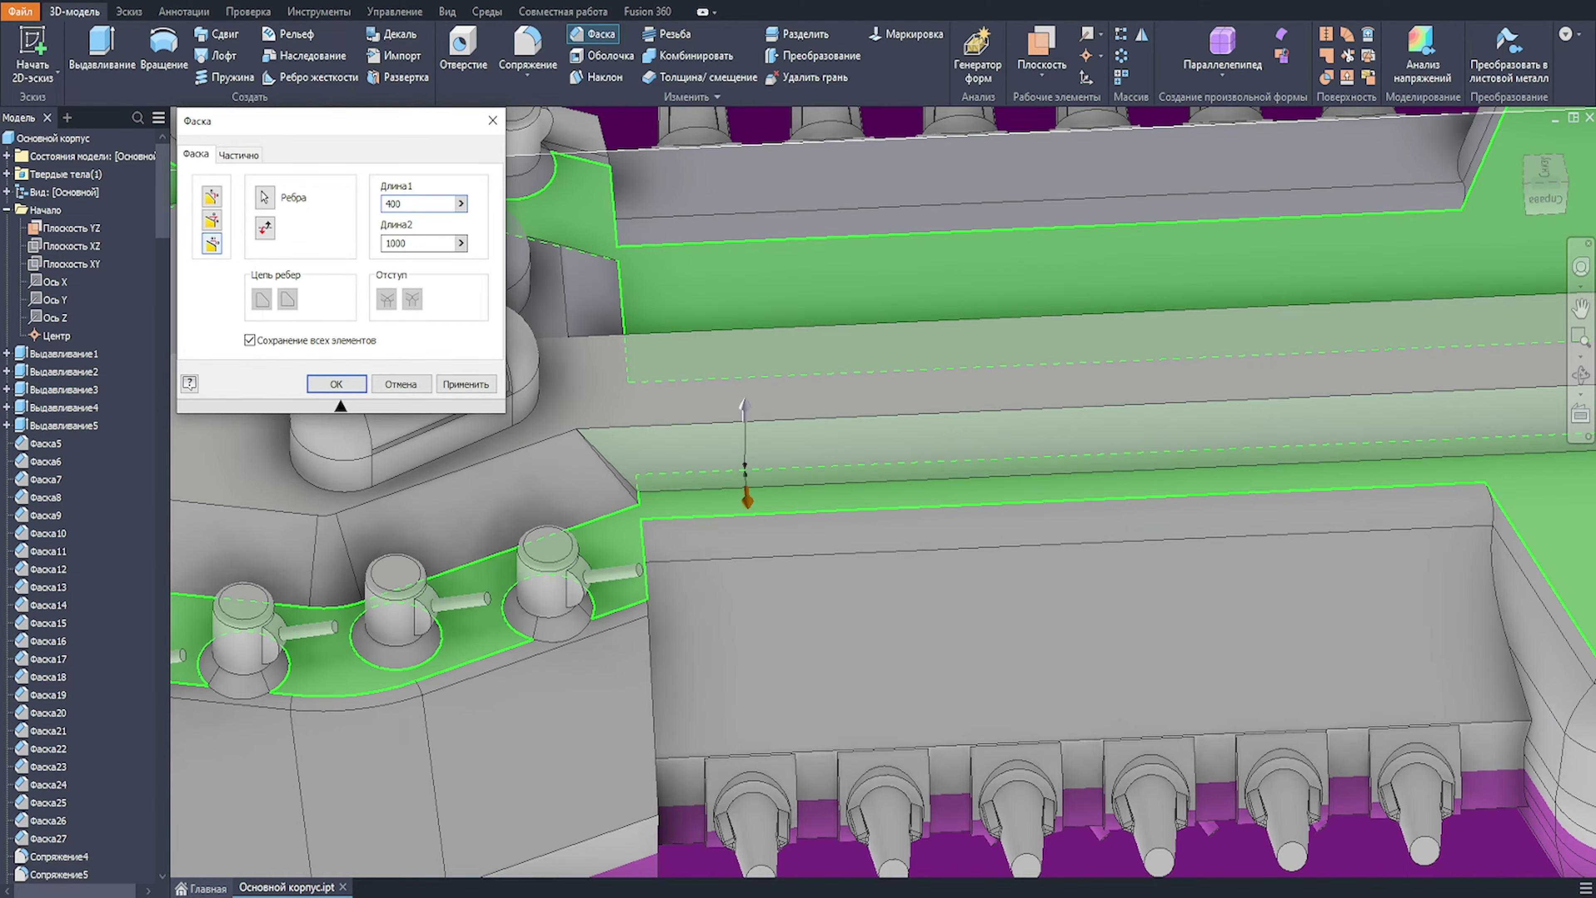
scroll(777, 436, "down", 1)
scroll(775, 441, "up", 1)
type("6")
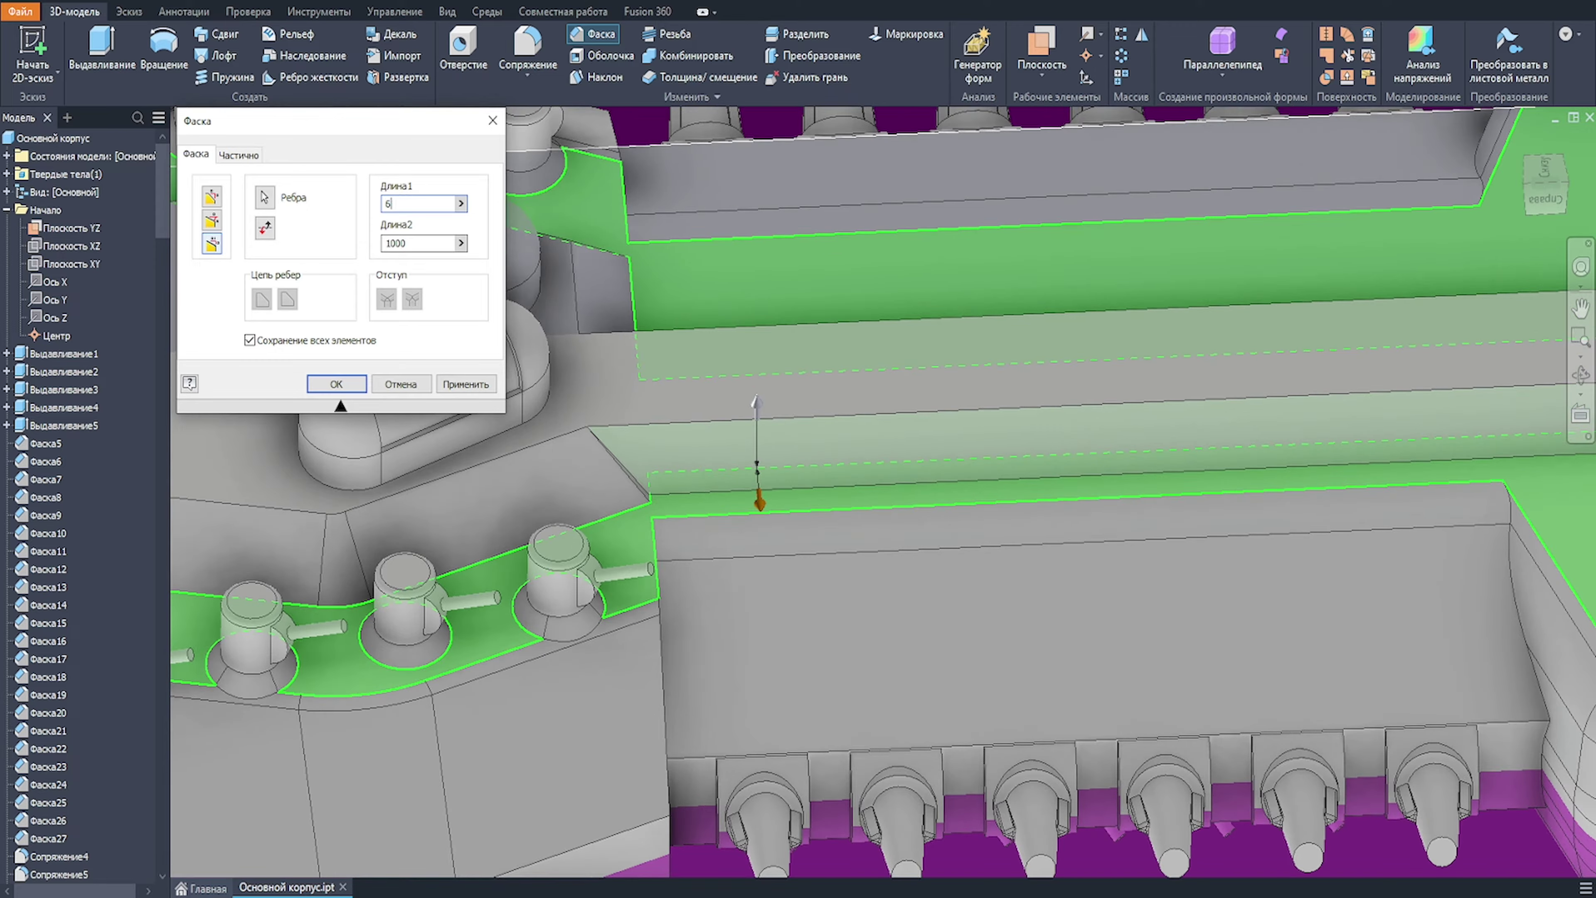
type("00")
scroll(734, 491, "up", 1)
type("700")
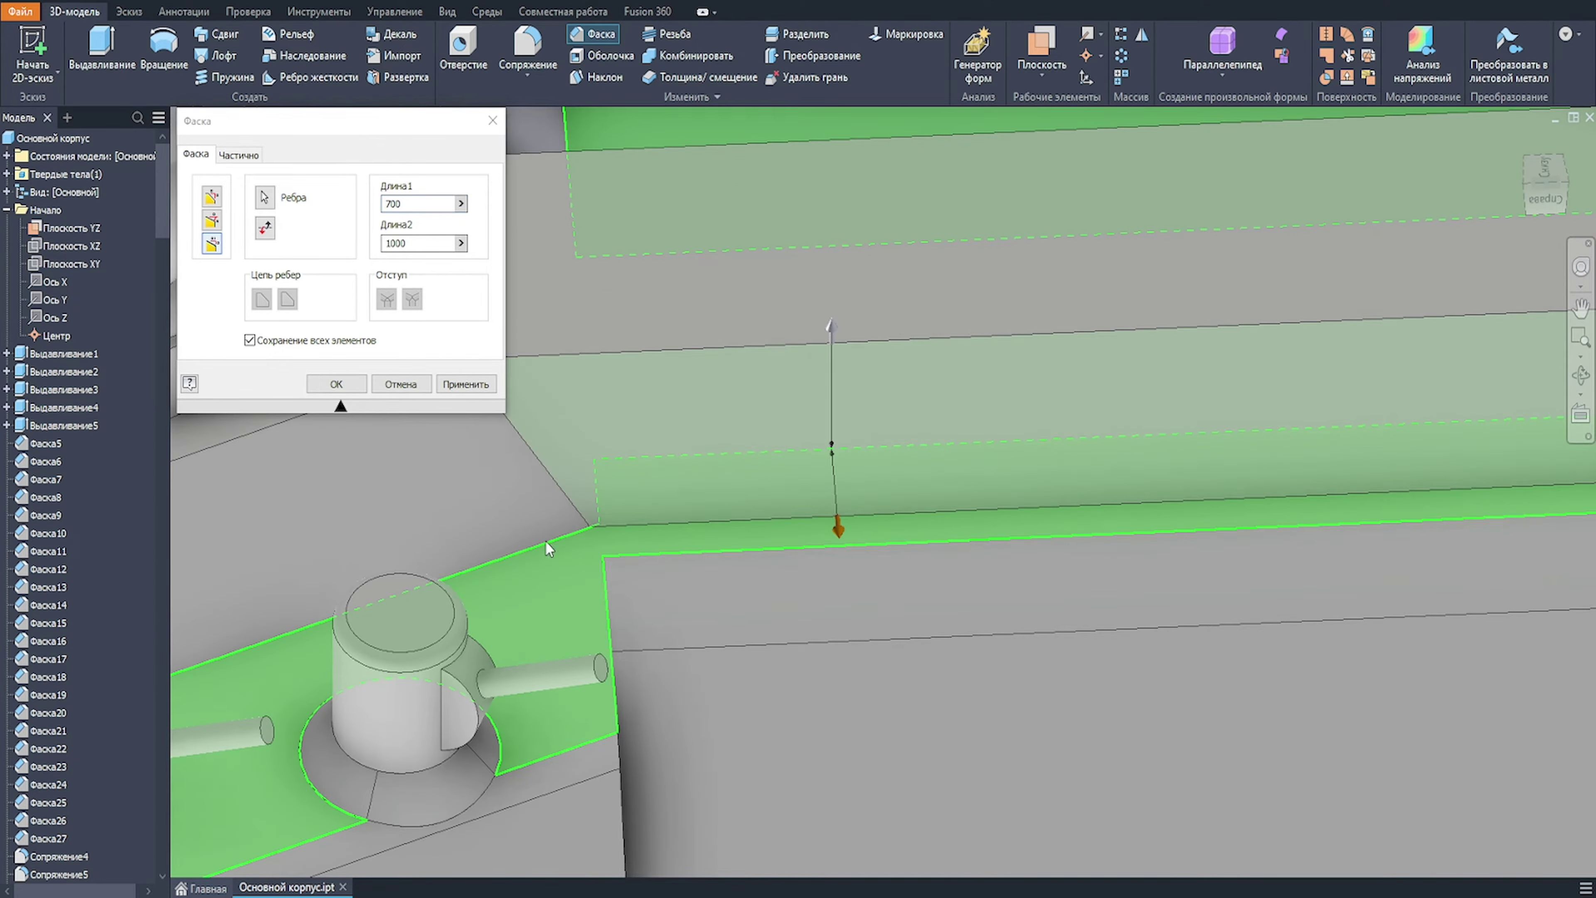
Step: Mirror the extruded underside bar across the YZ plane to complete its other half
scroll(547, 547, "down", 5)
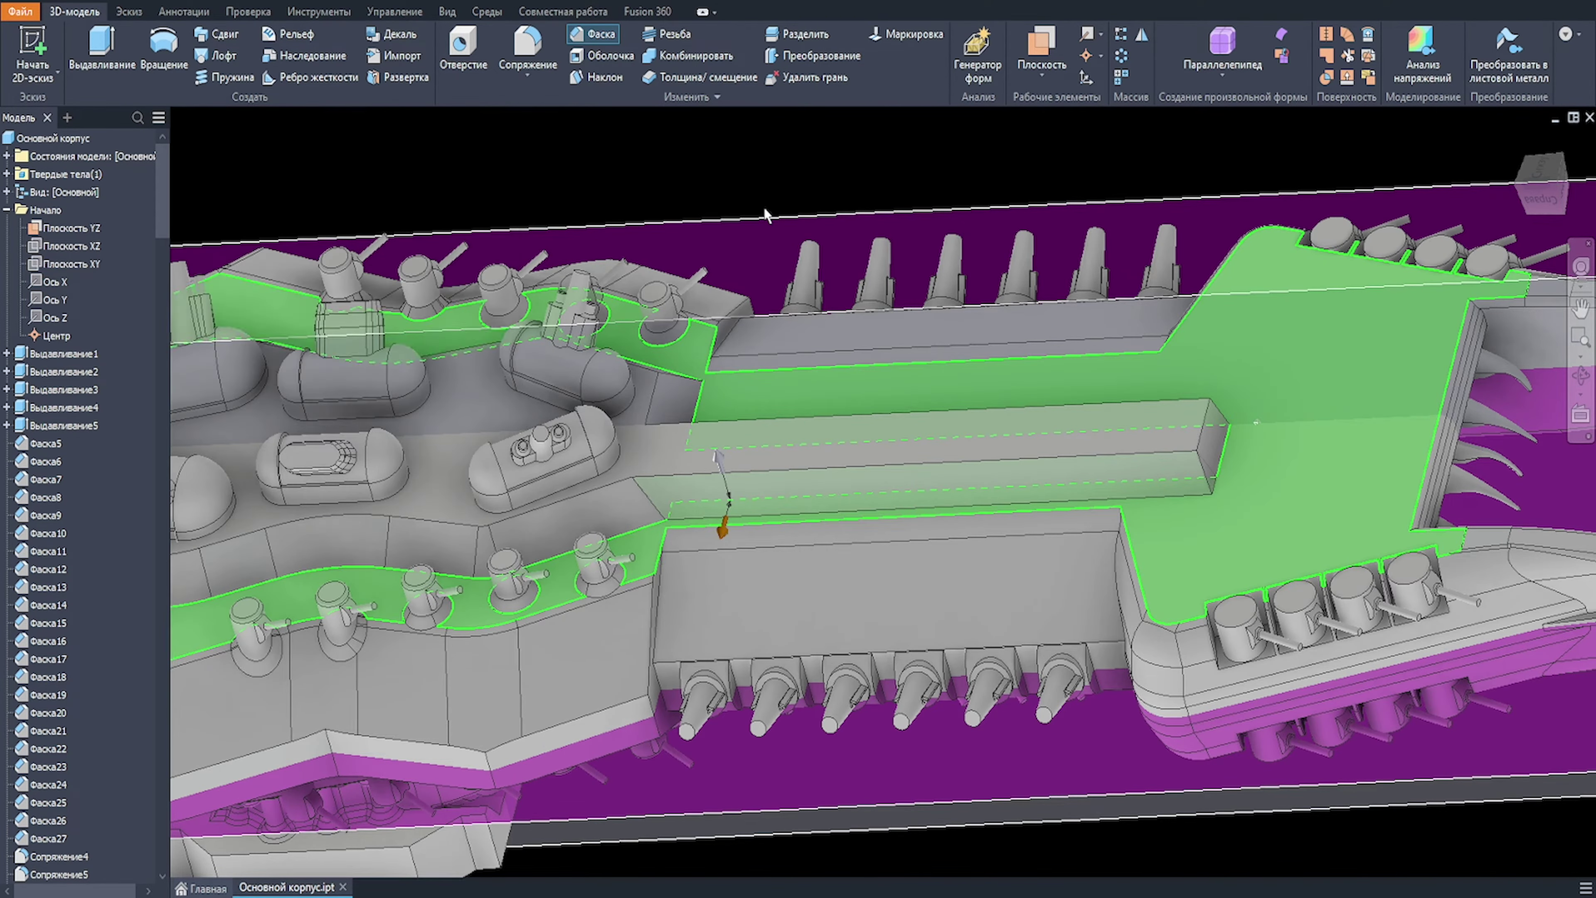
left_click(1141, 35)
left_click(749, 443)
left_click(381, 169)
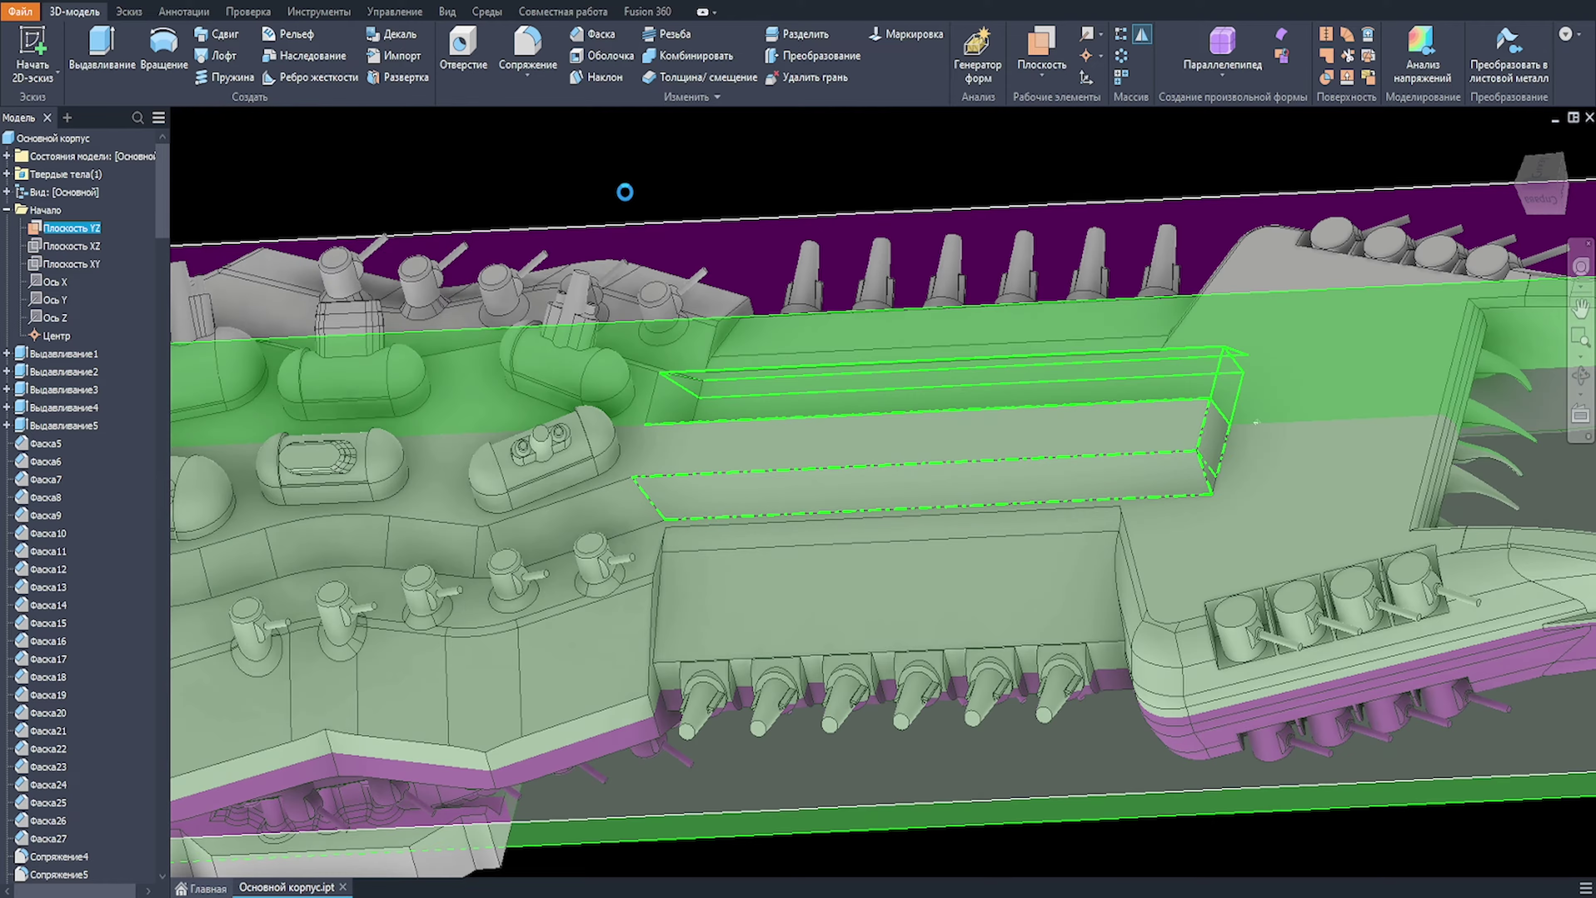
Step: Create a horizontal work plane midway between the upper and lower faces of the hull's mid-section
scroll(866, 239, "down", 5)
middle_click_drag(866, 239, 1001, 192, "shift")
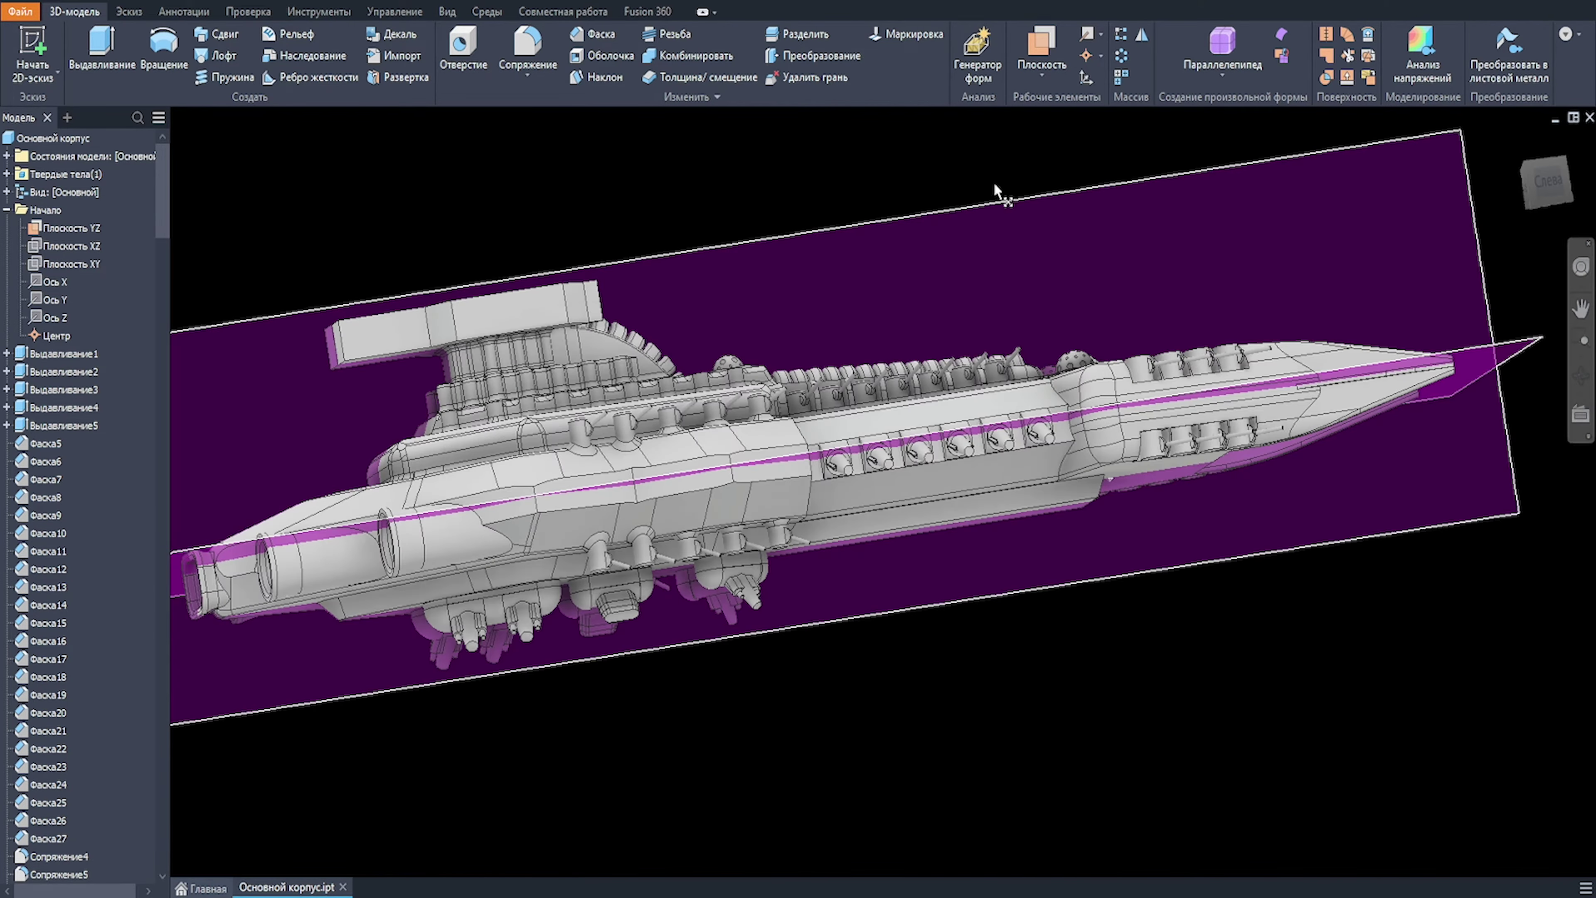
left_click(1041, 47)
middle_click_drag(1031, 352, 999, 264, "shift")
left_click(1051, 532)
scroll(1008, 338, "up", 5)
left_click(1007, 331)
scroll(1007, 331, "down", 6)
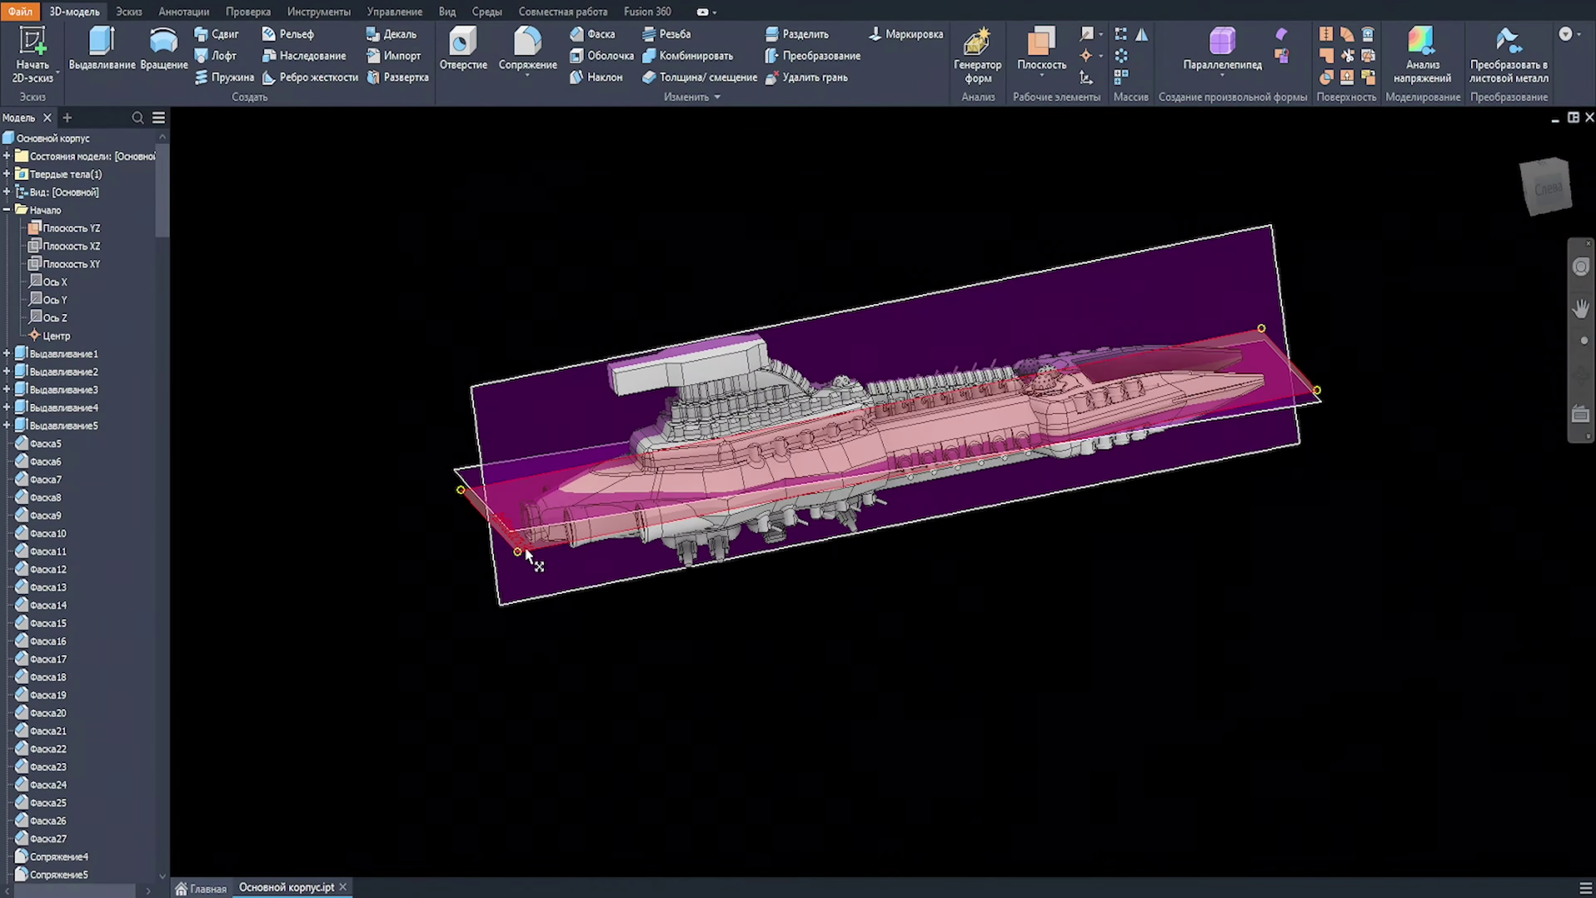
Step: Hide the lower horizontal plane that nearly overlaps the new work plane through the hull
right_click(527, 550)
left_click(502, 691)
left_click_drag(515, 551, 741, 613)
right_click(518, 551)
left_click(471, 339)
scroll(916, 581, "up", 3)
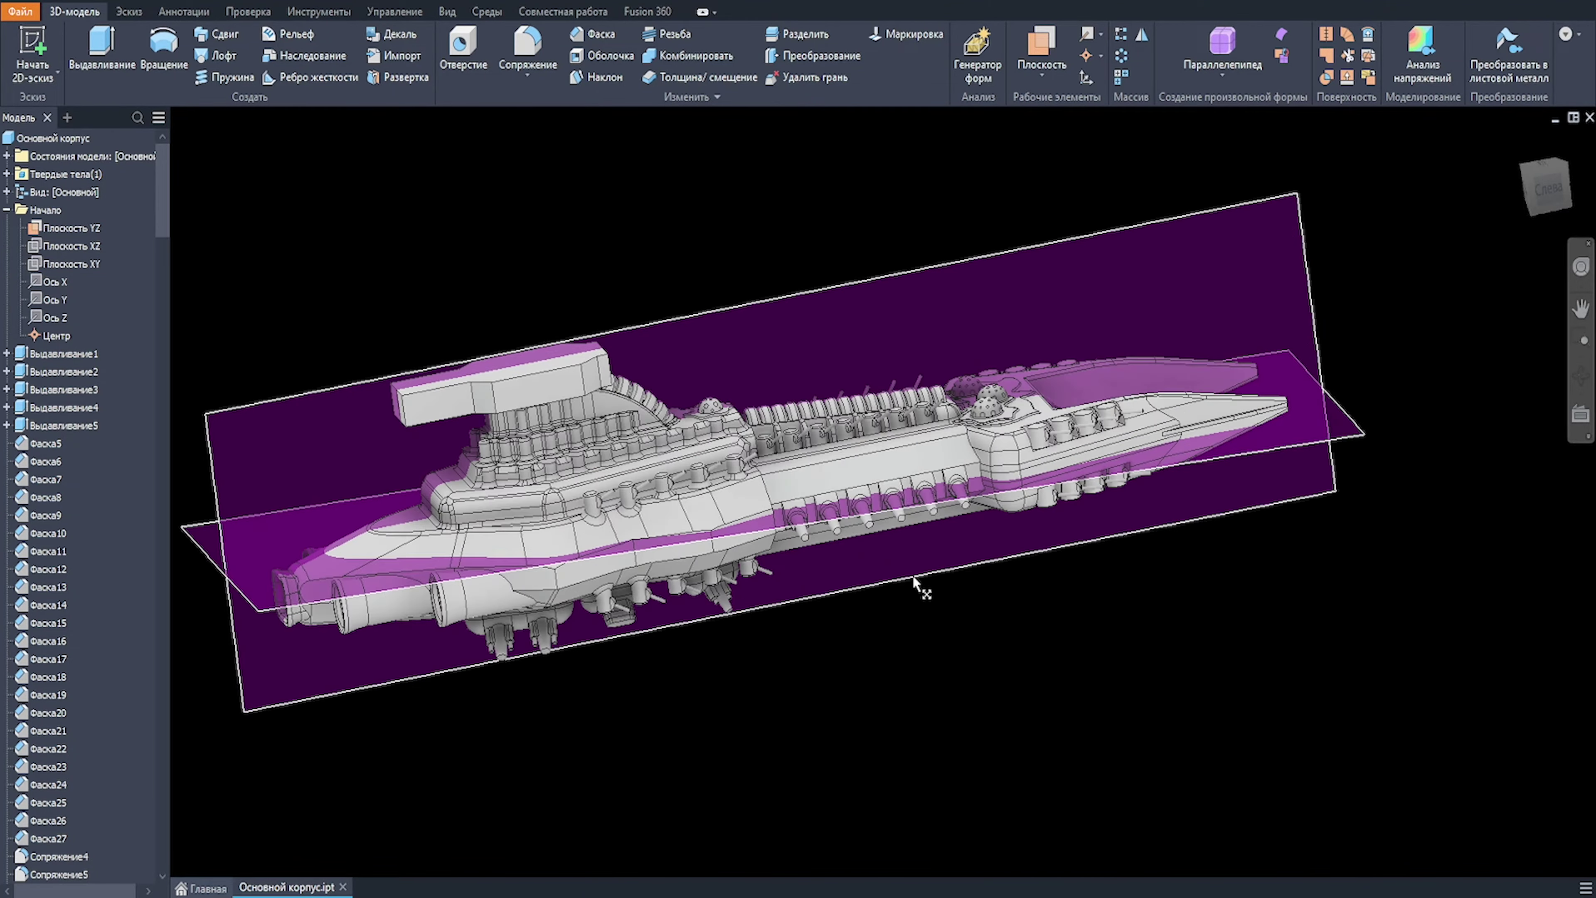
Step: Mirror the row of curved ribs on the upper deck across the new horizontal work plane onto the underside
left_click(1142, 35)
scroll(810, 404, "up", 4)
left_click(810, 405)
left_click(230, 189)
middle_click_drag(956, 548, 835, 440, "shift")
left_click(379, 188)
left_click(336, 284)
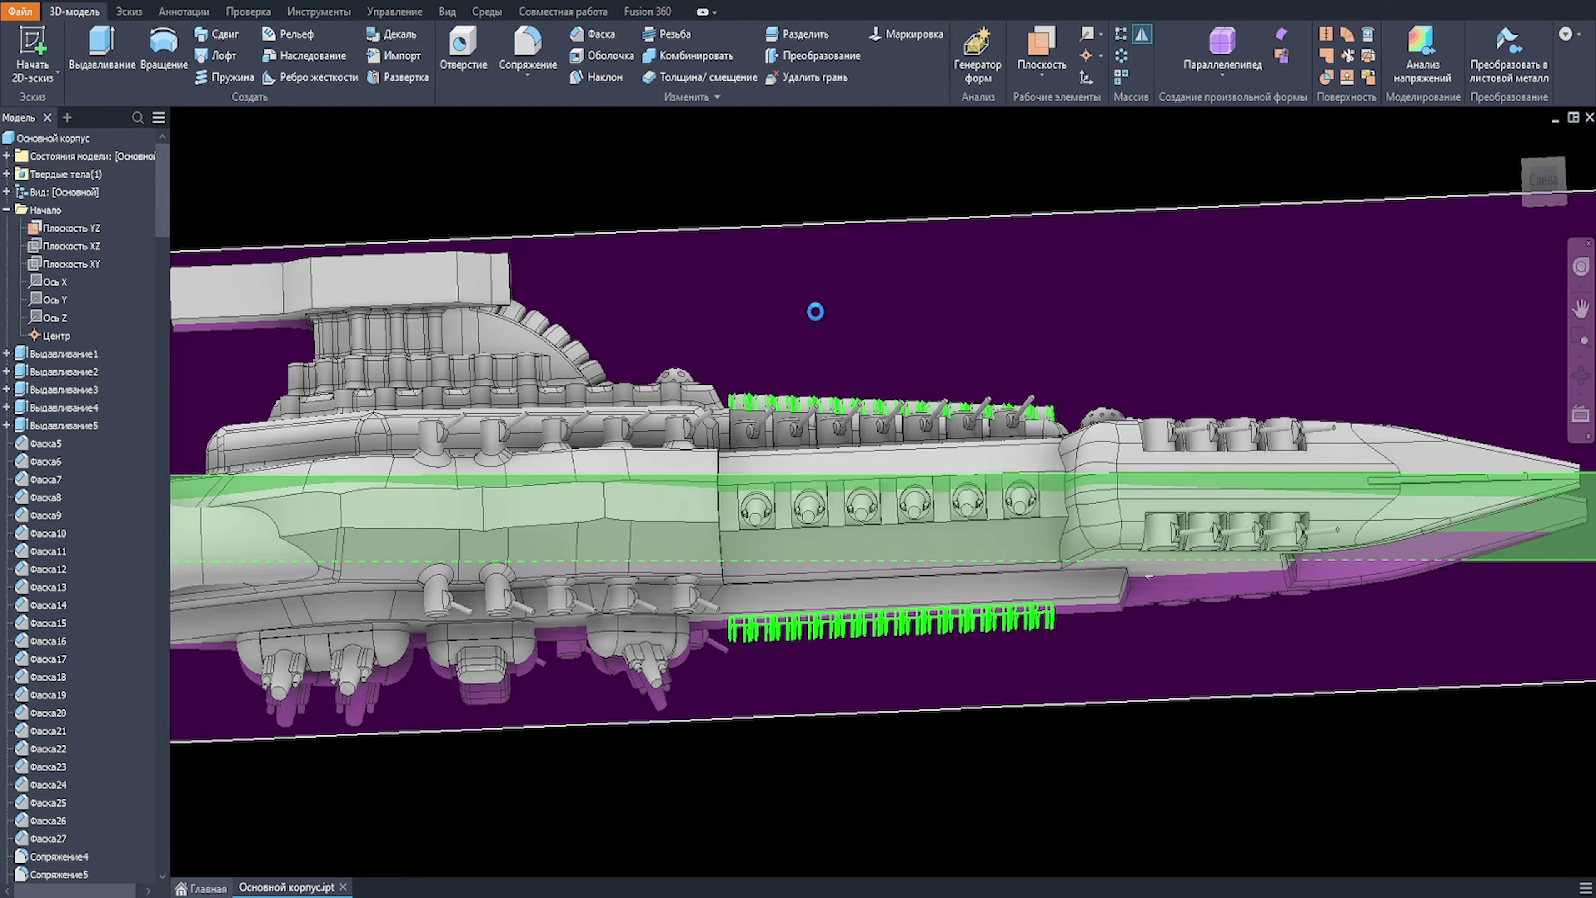
Step: Start a rectangular pattern of the mirrored underside ribs, using the underside bar's long edge as the first direction
scroll(924, 369, "down", 2)
mouse_move(925, 377)
middle_mouse_down("shift")
mouse_move(915, 456)
mouse_move(817, 458)
mouse_move(920, 497)
mouse_move(893, 440)
middle_mouse_up("shift")
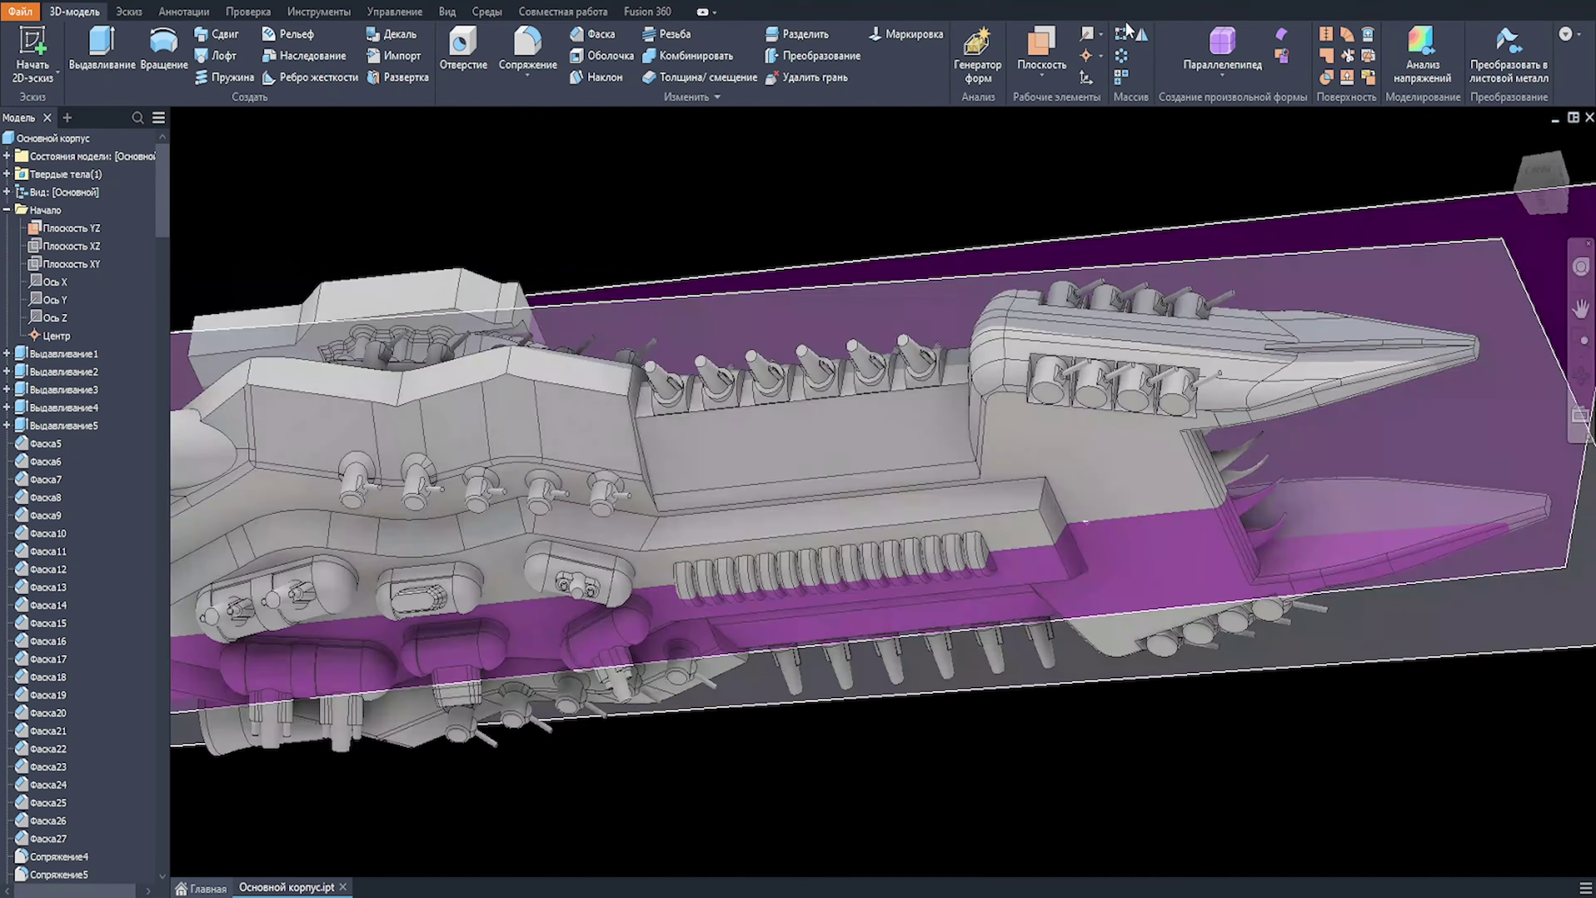
left_click(682, 604)
middle_click_drag(697, 497, 779, 543, "shift")
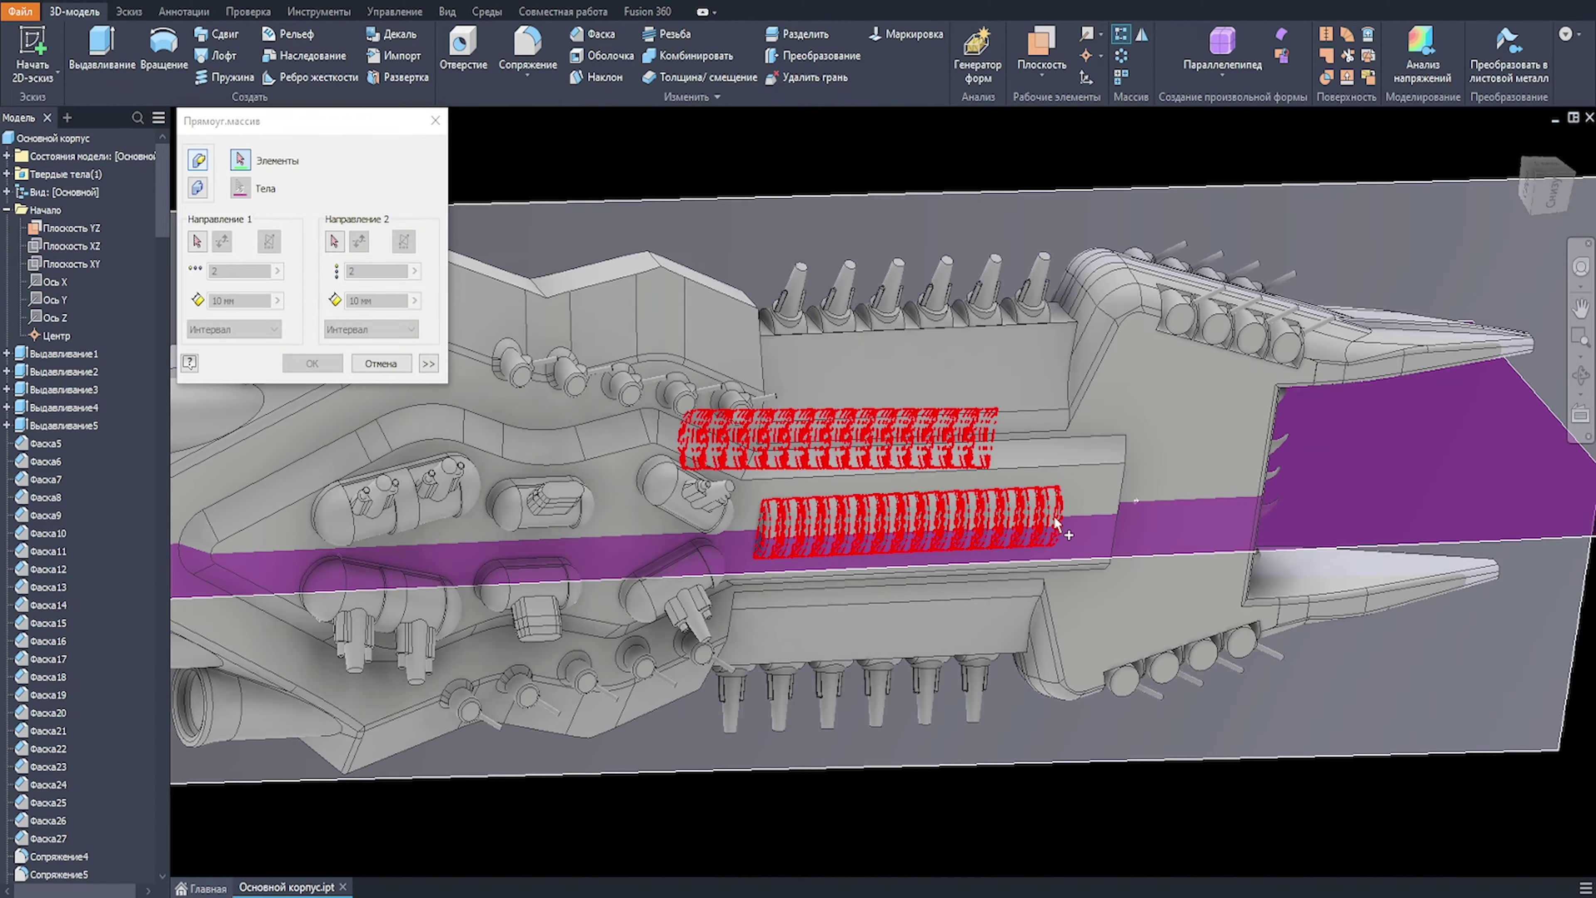
middle_click_drag(1054, 523, 786, 552, "shift")
left_click(746, 535)
left_click(197, 242)
scroll(1021, 473, "up", 1)
left_click(999, 470)
scroll(1076, 472, "down", 3)
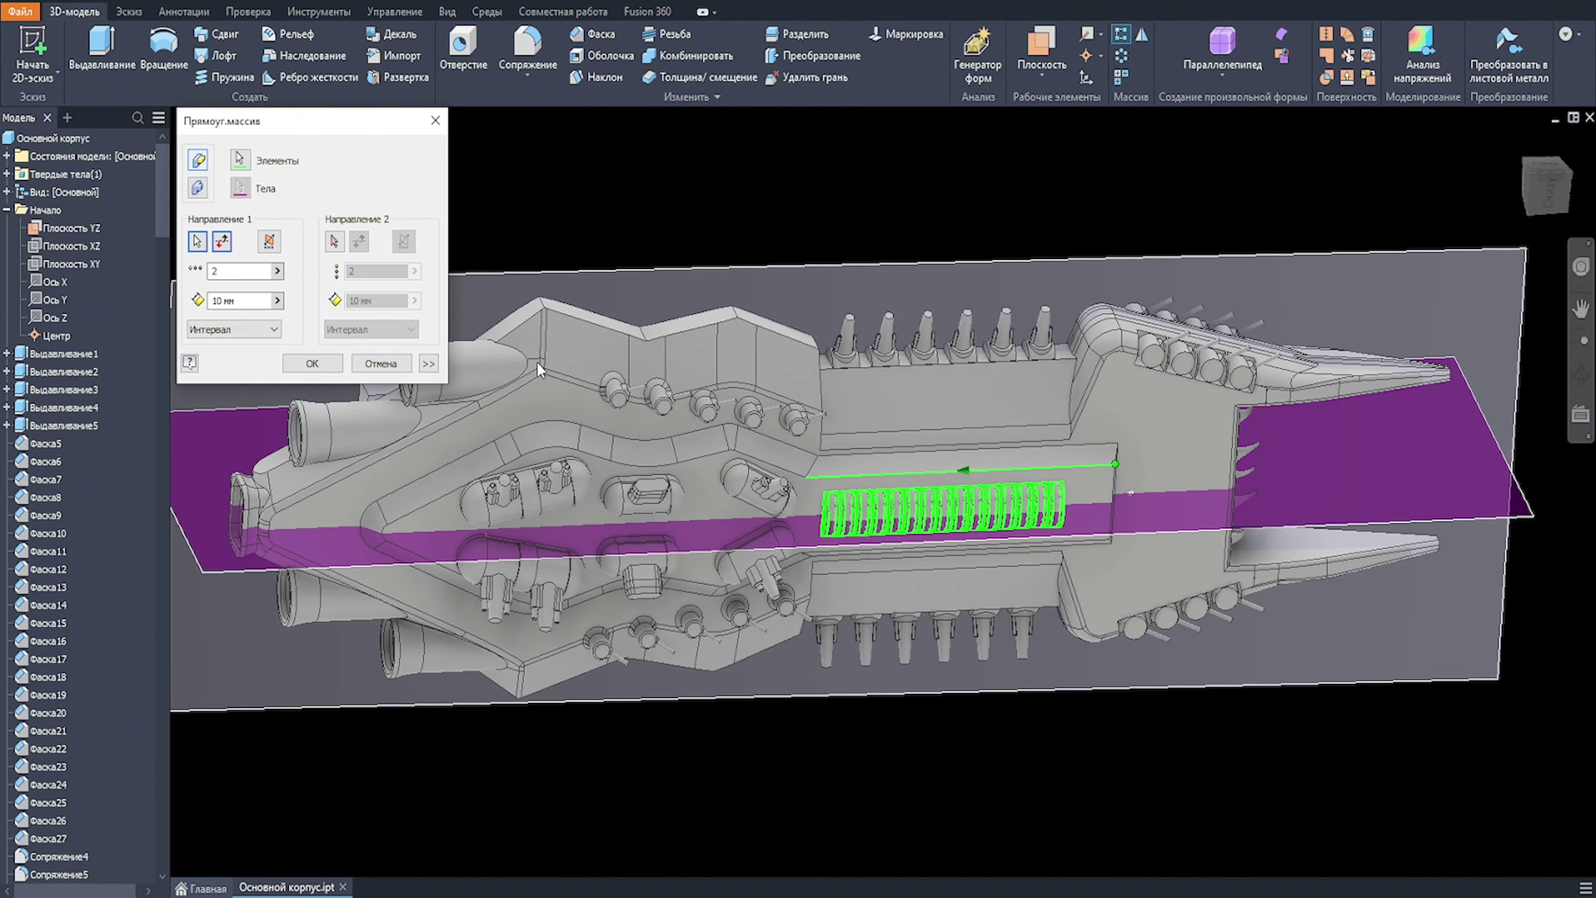
Step: Reverse the rib pattern's direction so it runs toward the bow, and clear its default spacing
left_click(221, 244)
left_click_drag(246, 300, 198, 305)
type("5")
key("BackSpace")
scroll(1083, 502, "up", 5)
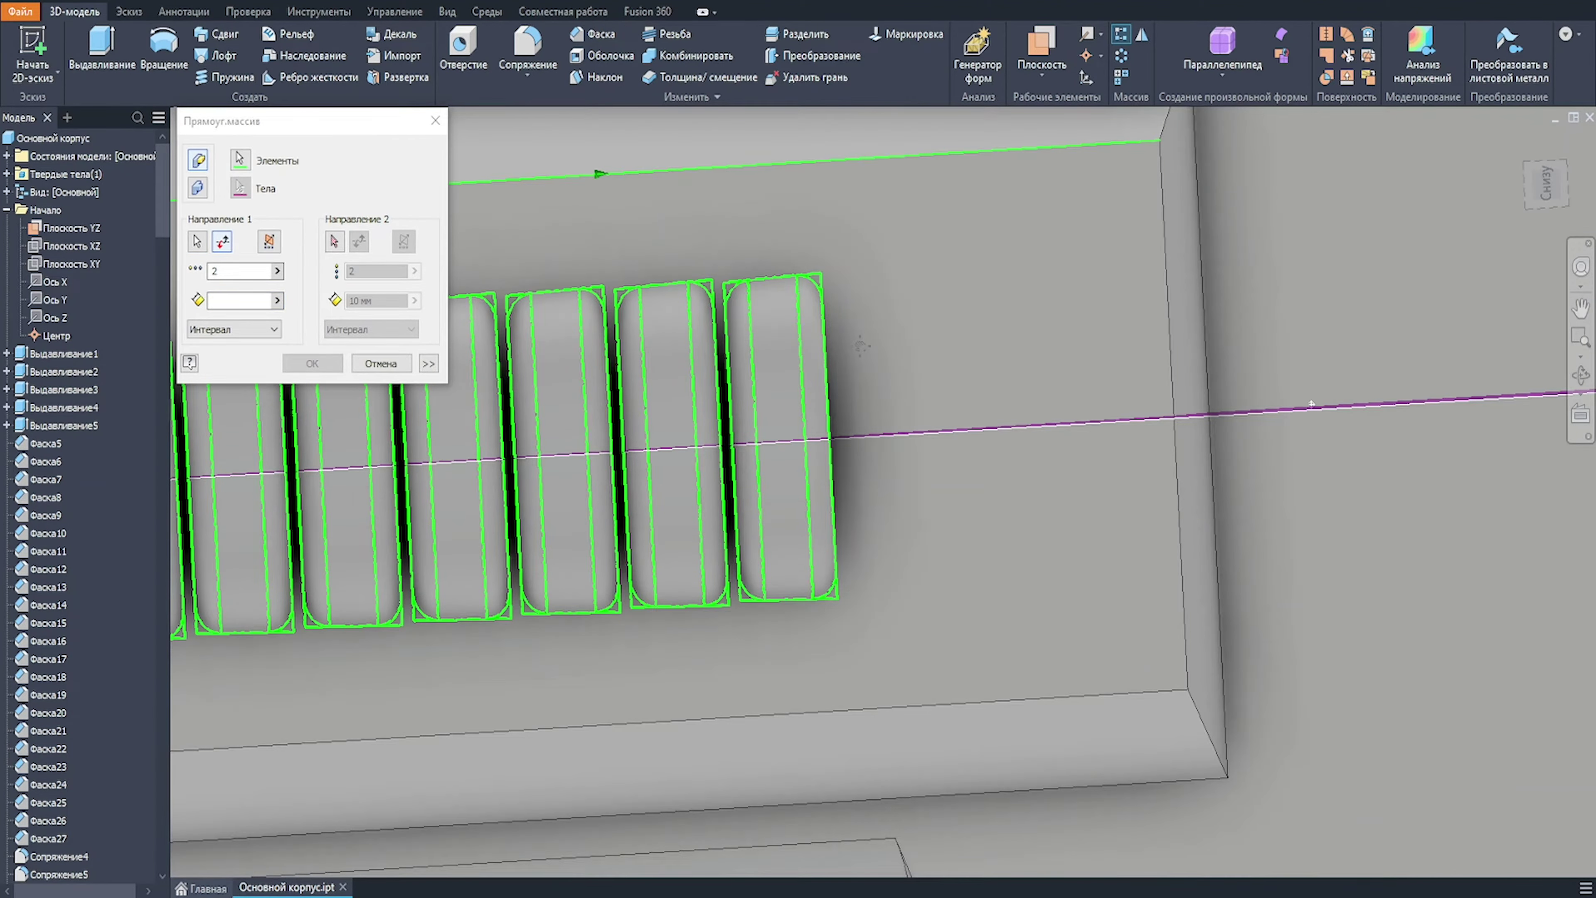
left_click_drag(861, 346, 901, 351)
Step: Set the rib pattern's spacing to 2700 mm and create the pattern
left_click(229, 301)
type("0,5")
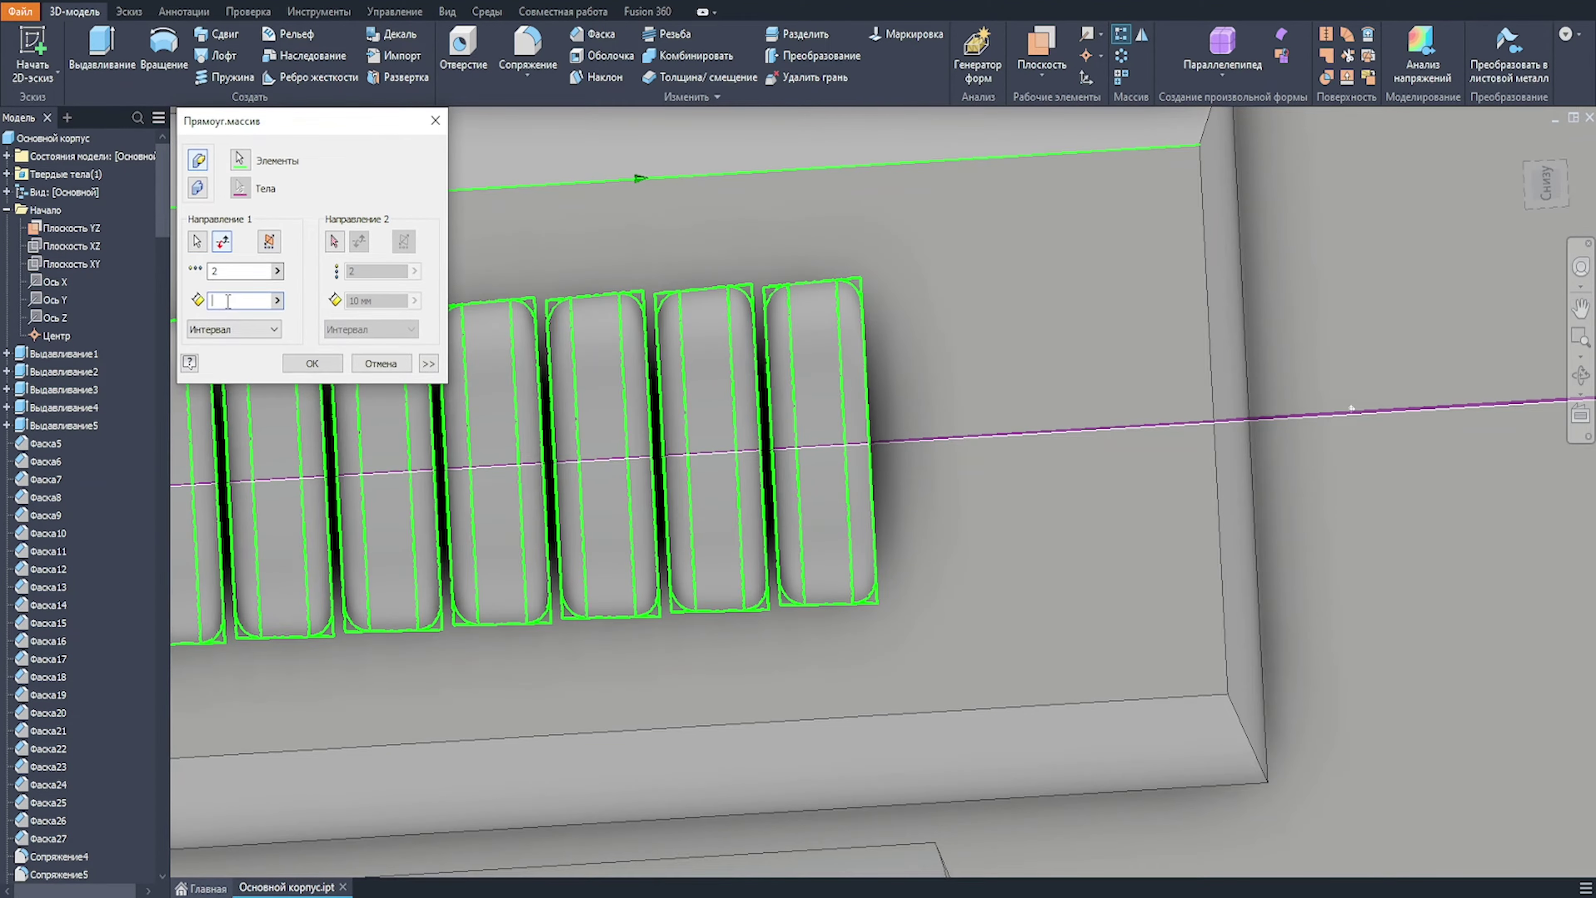
key("BackSpace")
key("BackSpace")
key("BackSpace")
type("180")
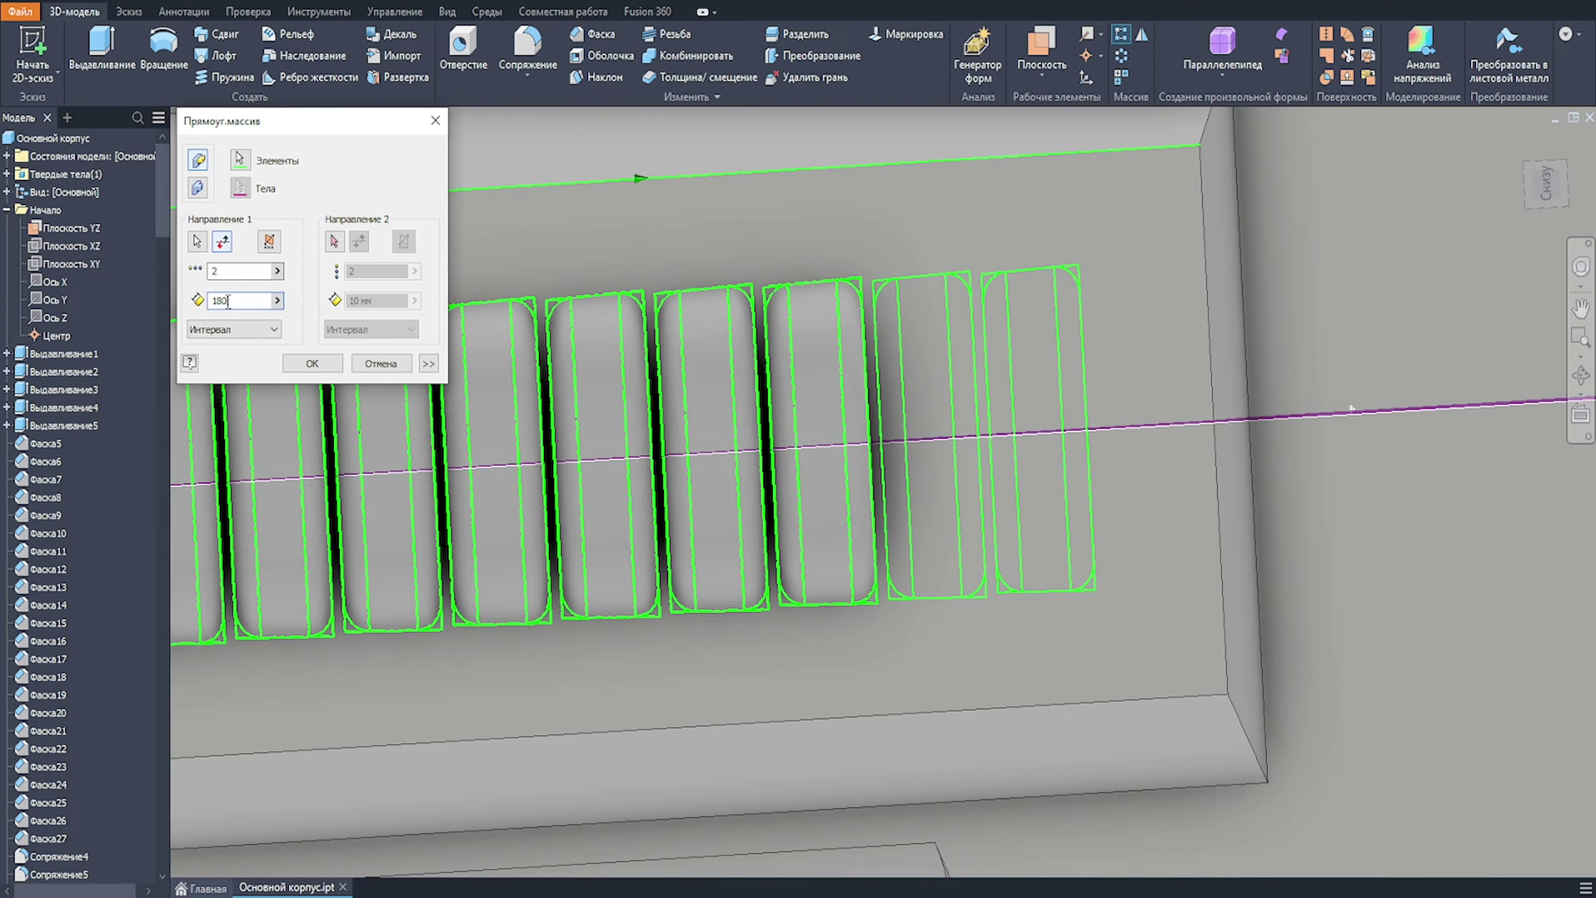
key("BackSpace")
key("BackSpace")
key("BackSpace")
type("270")
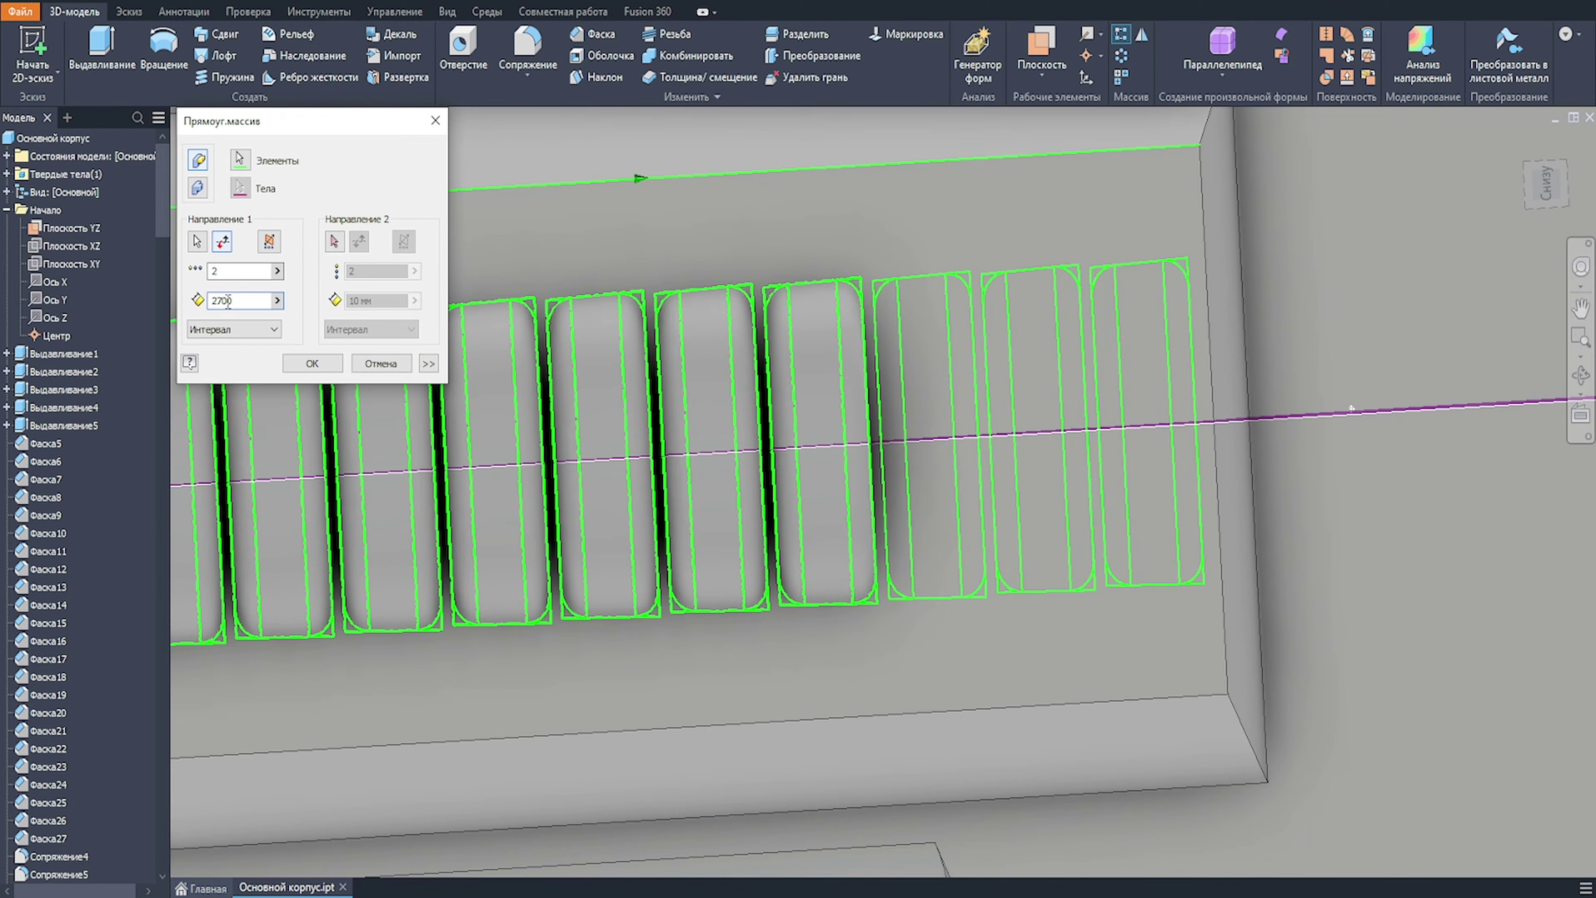
left_click(312, 364)
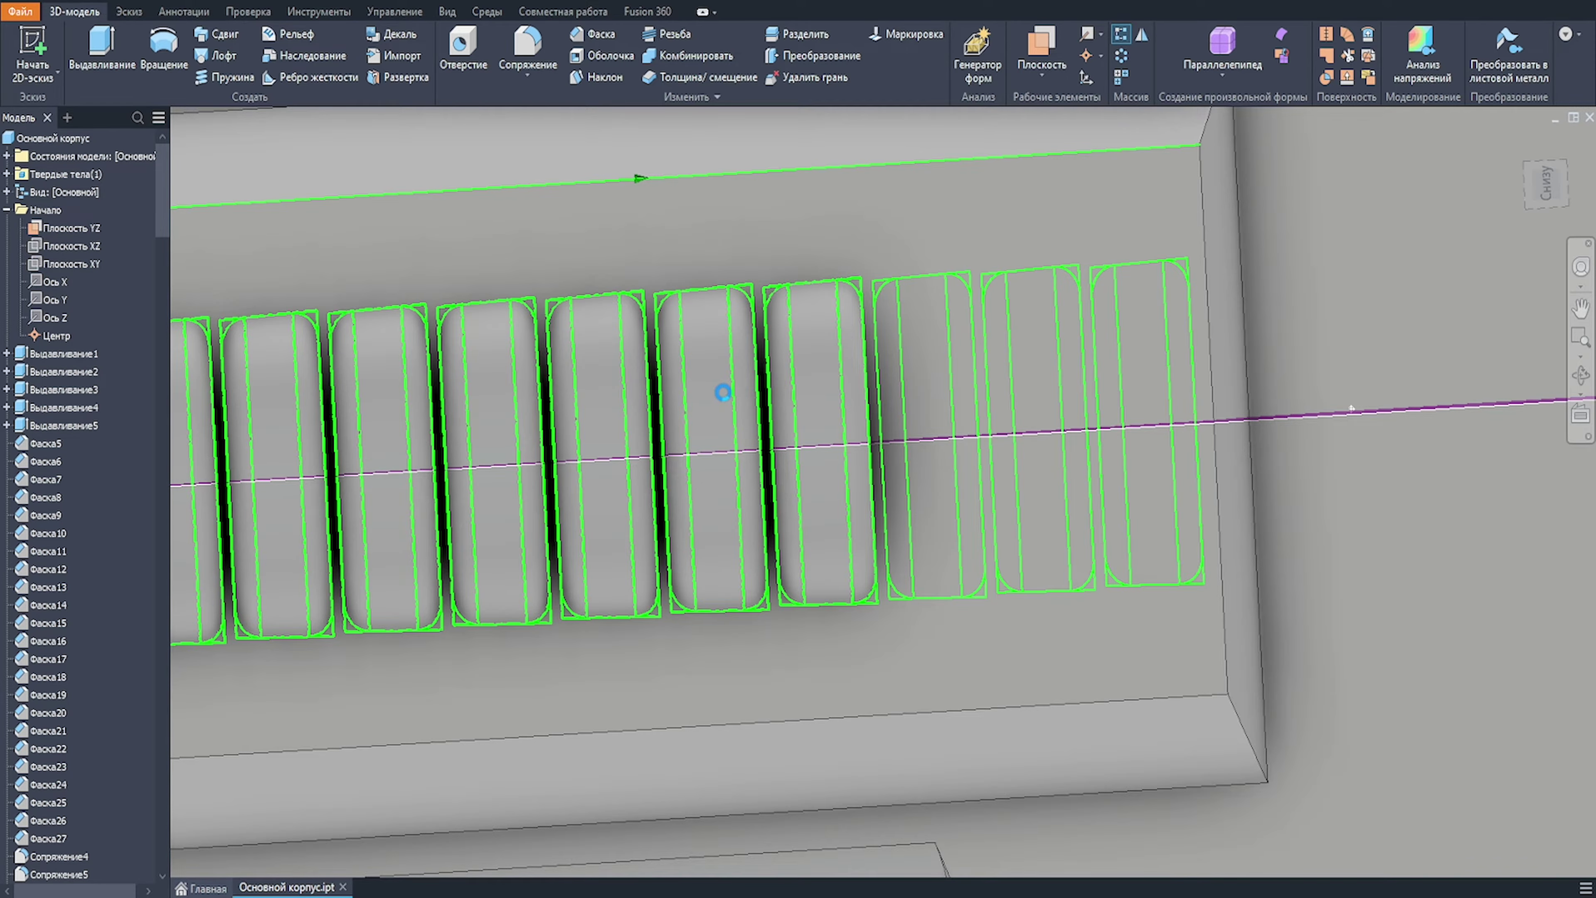
scroll(789, 400, "down", 5)
middle_click_drag(418, 418, 779, 428)
middle_click_drag(779, 429, 846, 539, "shift")
middle_click_drag(1169, 569, 989, 370)
scroll(1143, 363, "down", 3)
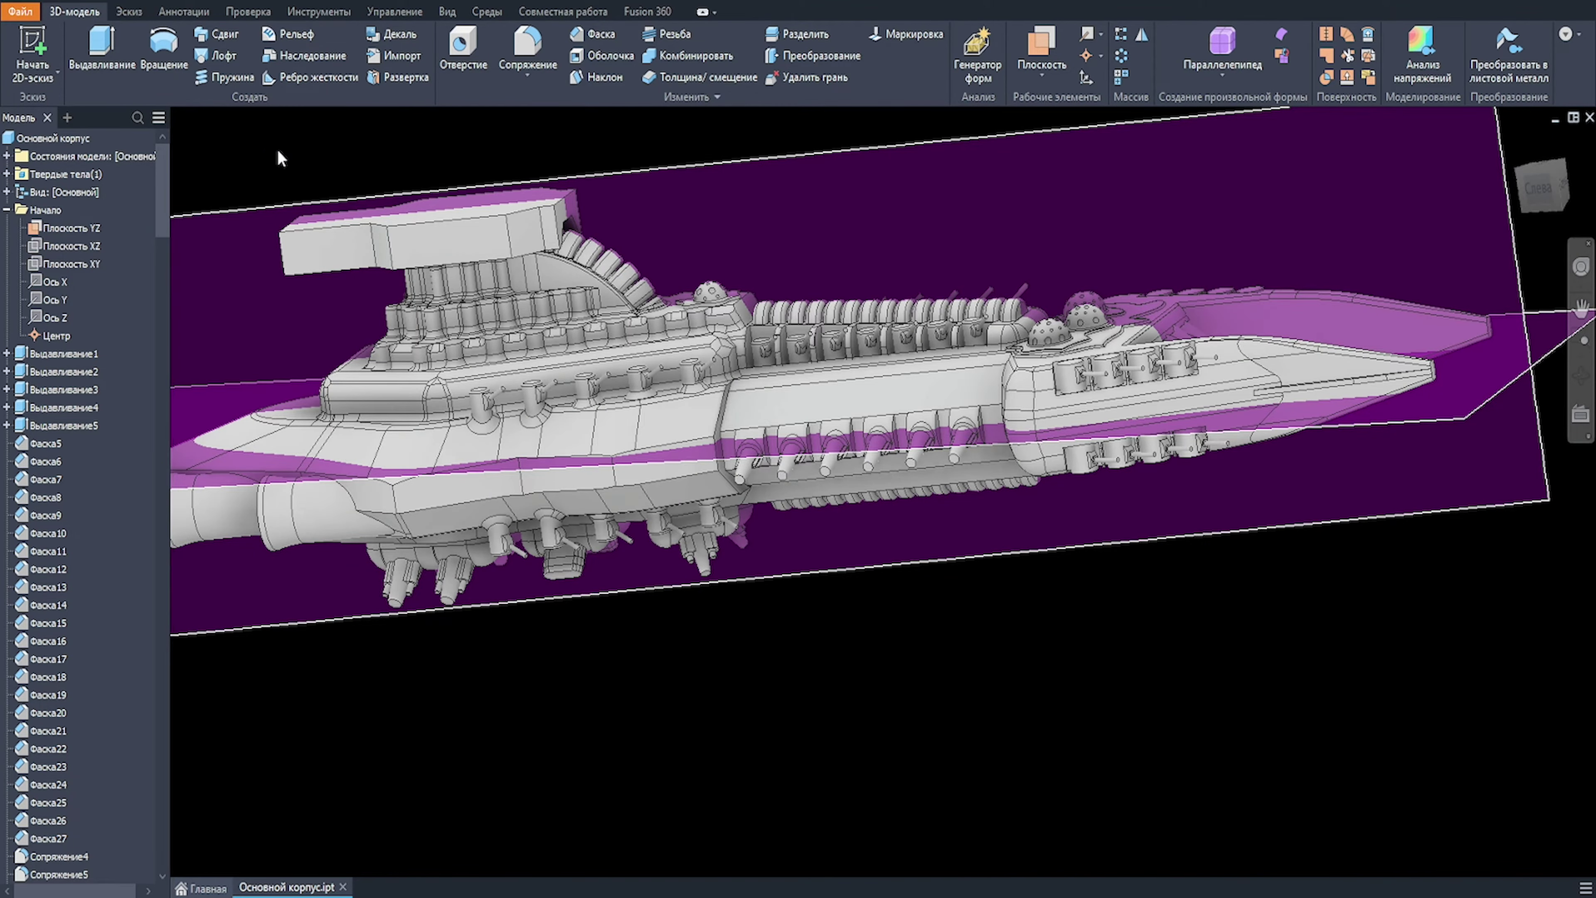
scroll(1065, 294, "up", 1)
left_click(1141, 34)
scroll(1080, 314, "up", 3)
middle_click_drag(1080, 315, 1096, 384, "shift")
left_click(1101, 402)
scroll(74, 638, "down", 20)
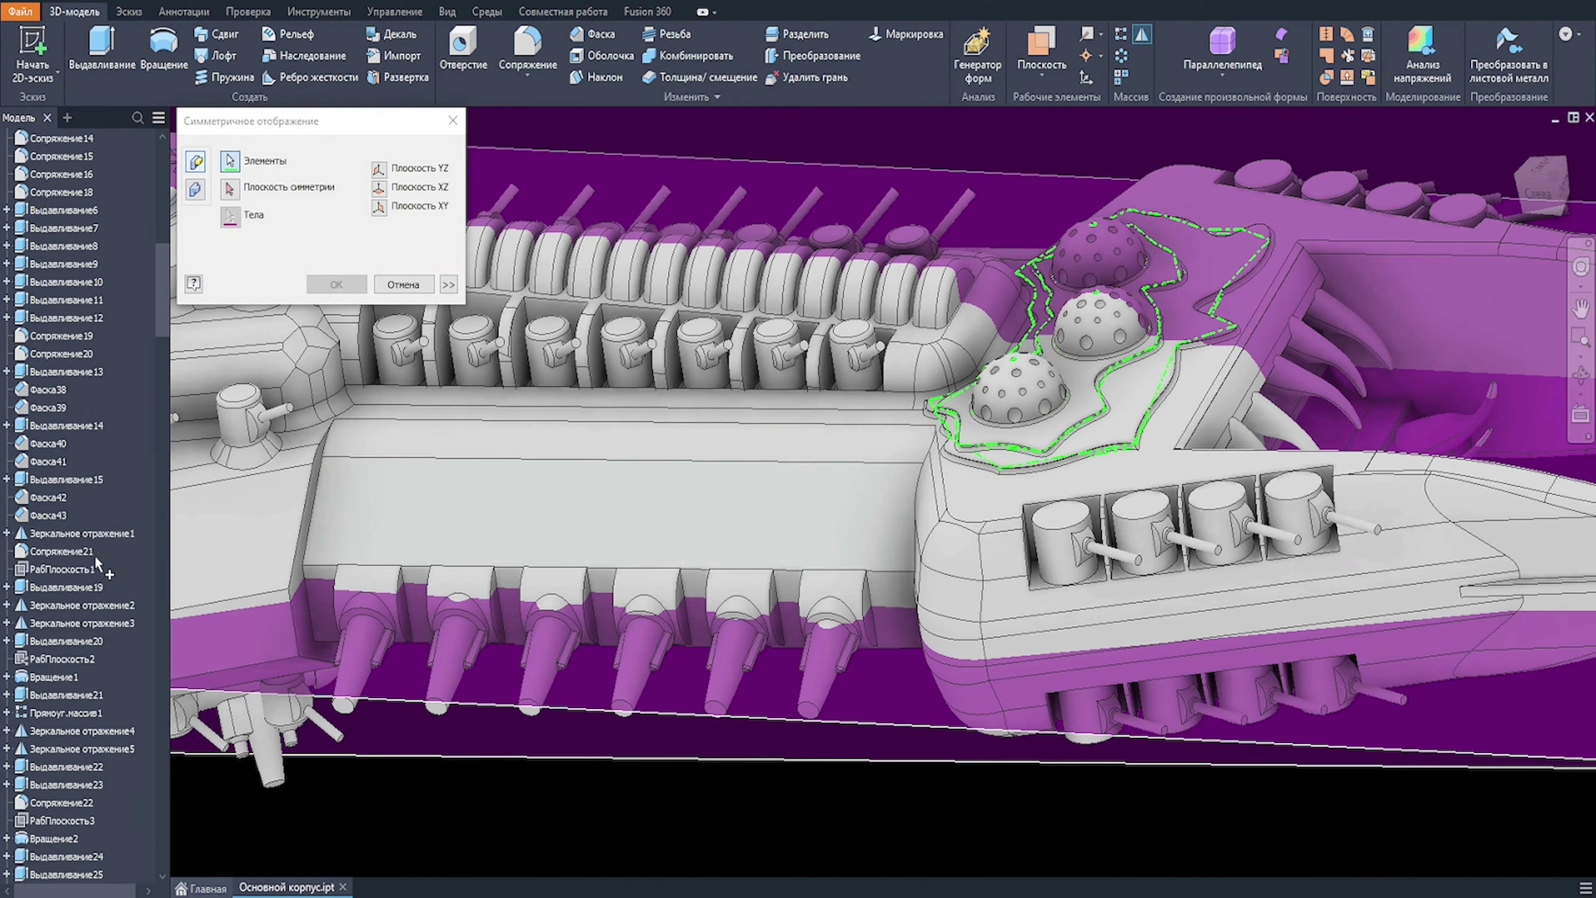
scroll(74, 634, "down", 15)
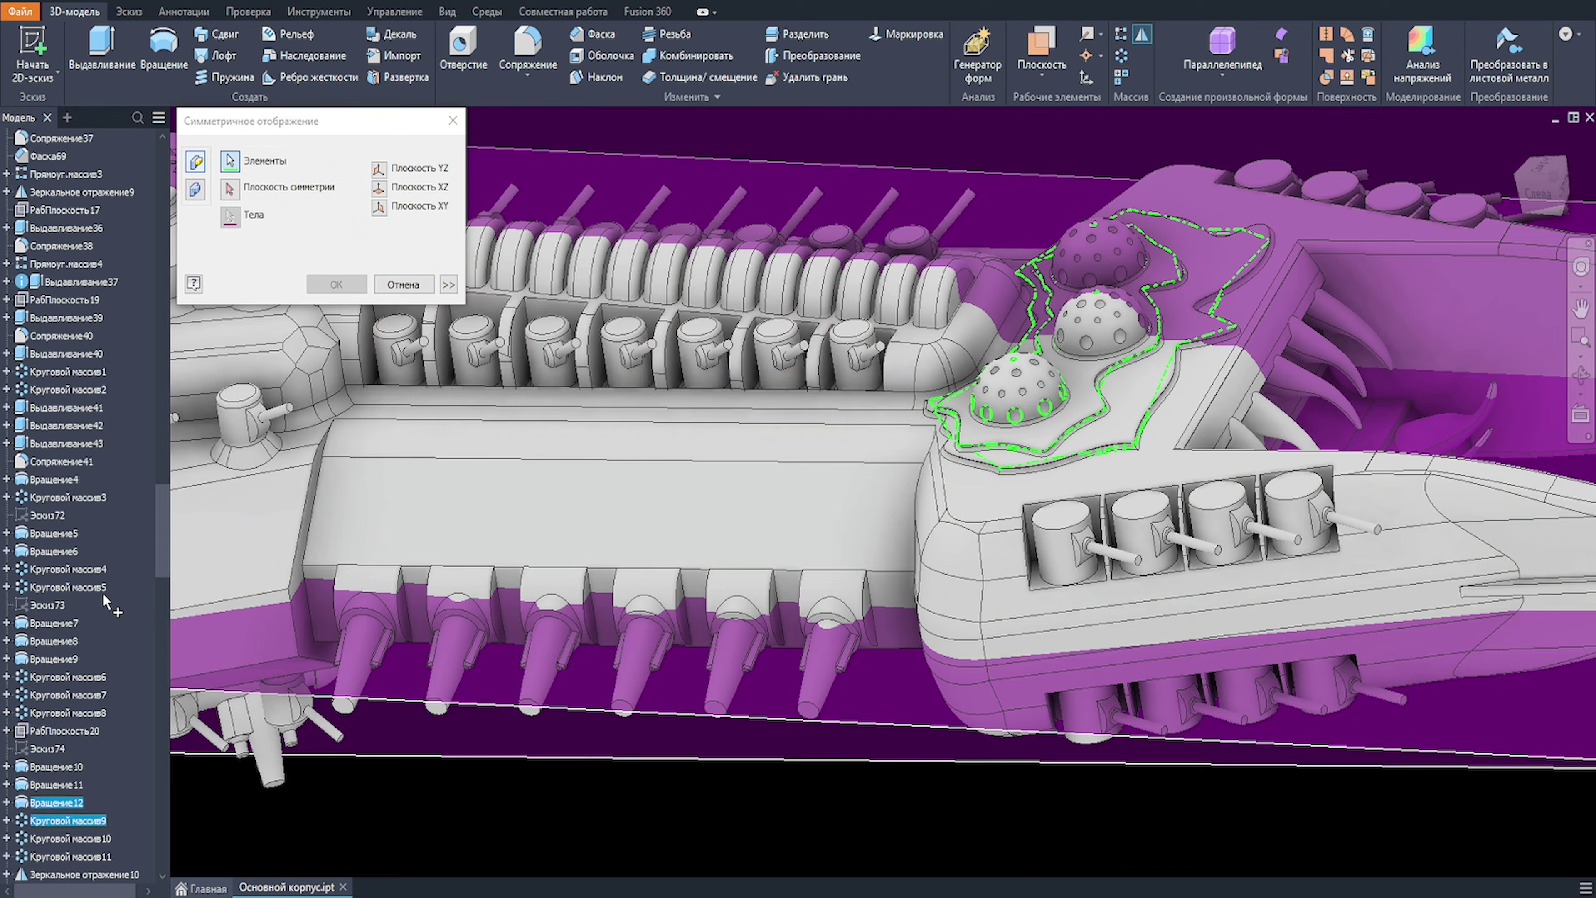
left_click(60, 569)
left_click(50, 550)
left_click(52, 623)
left_click(52, 641)
left_click(60, 659, "ctrl")
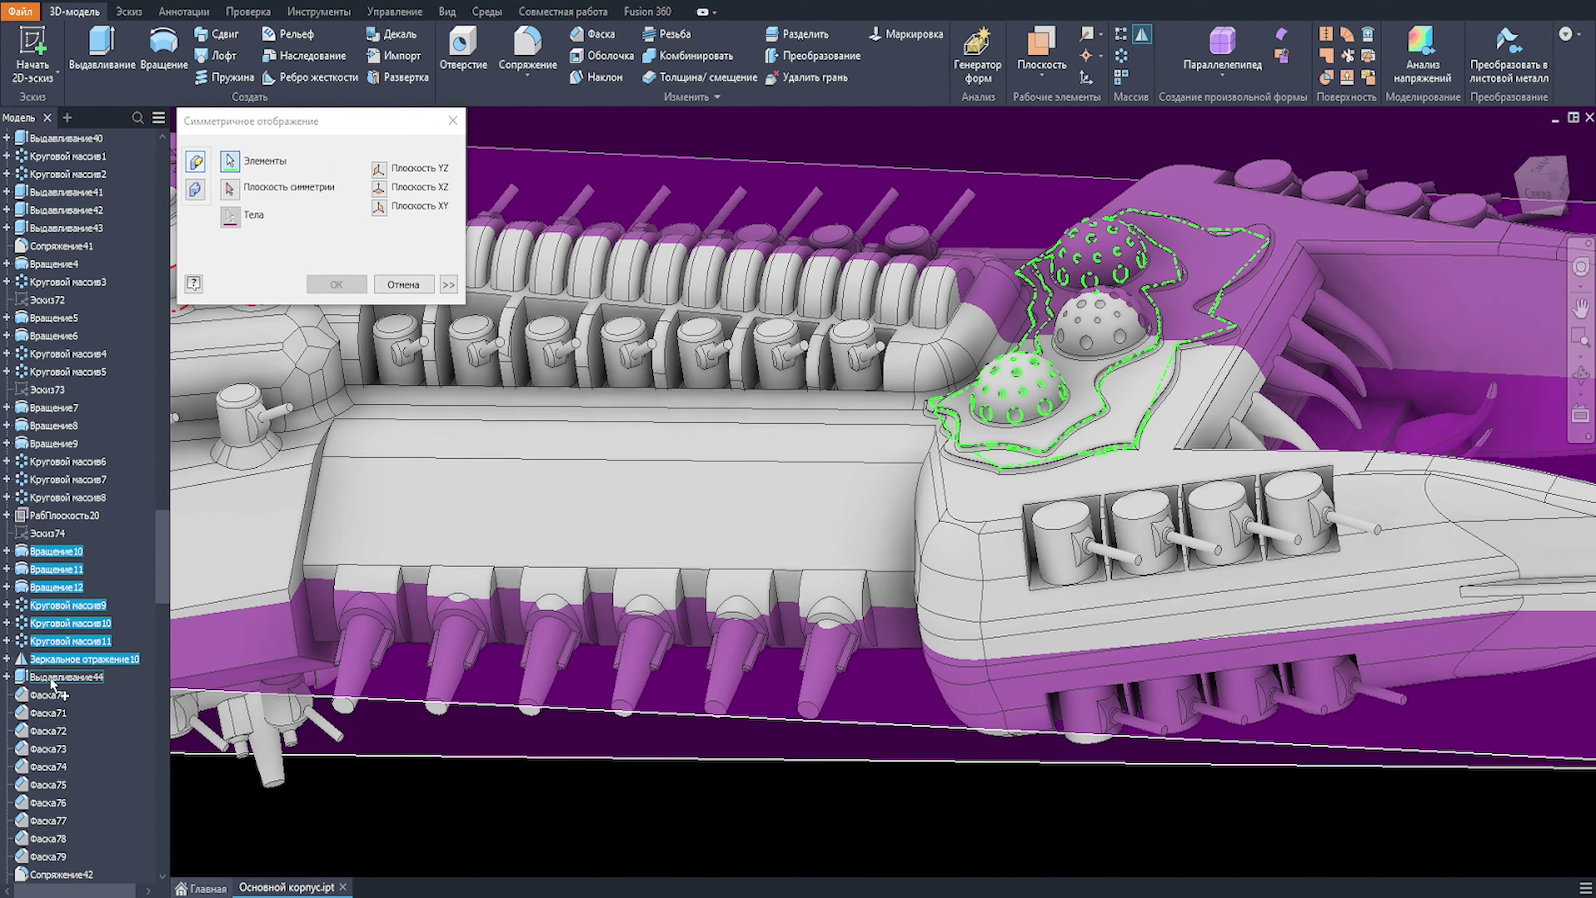
scroll(1075, 408, "up", 3)
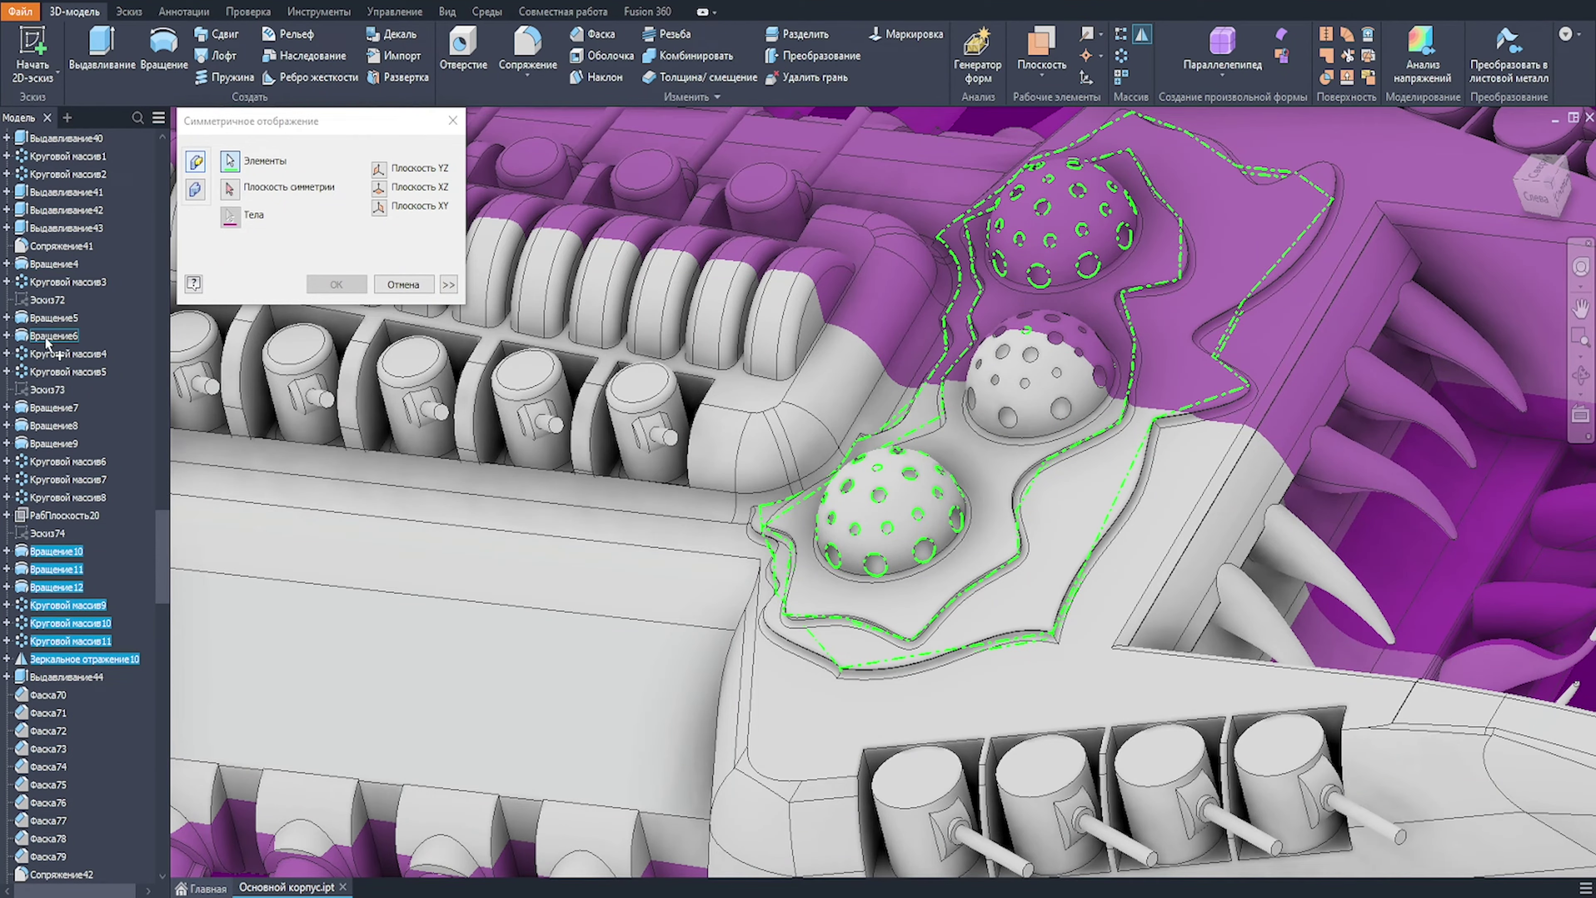
left_click(47, 318)
left_click(48, 336)
left_click(46, 354)
left_click(45, 372)
left_click(49, 264)
left_click(53, 281)
scroll(367, 407, "down", 3)
middle_click_drag(535, 457, 1225, 617)
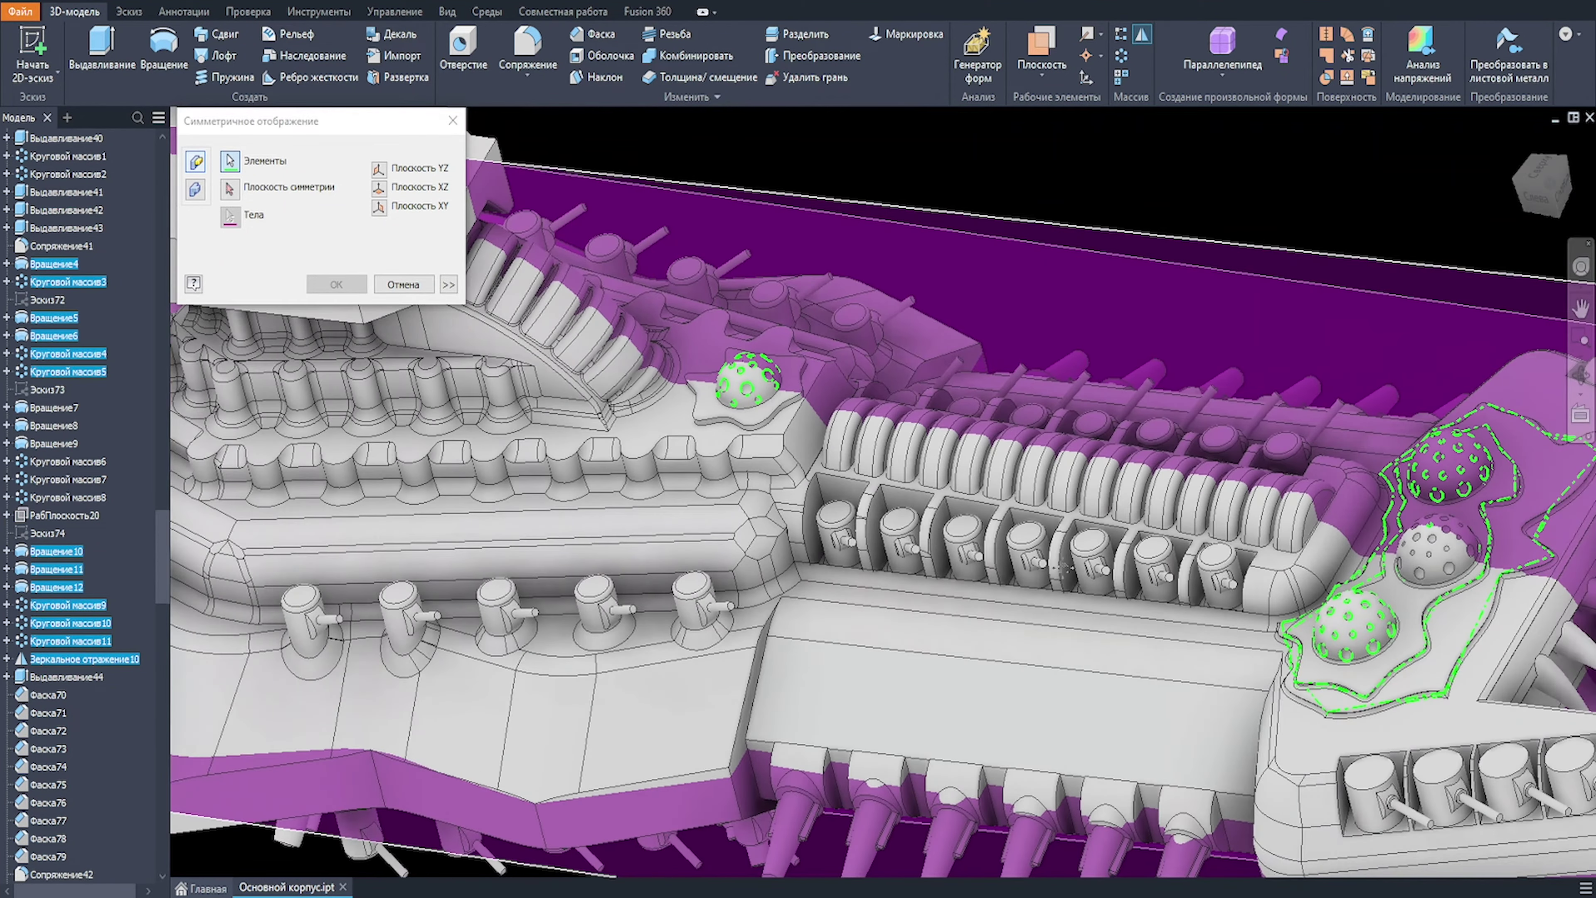
left_click(54, 263, "ctrl")
left_click(57, 282, "ctrl")
left_click(57, 336, "ctrl")
left_click(57, 354, "ctrl")
left_click(55, 318, "ctrl")
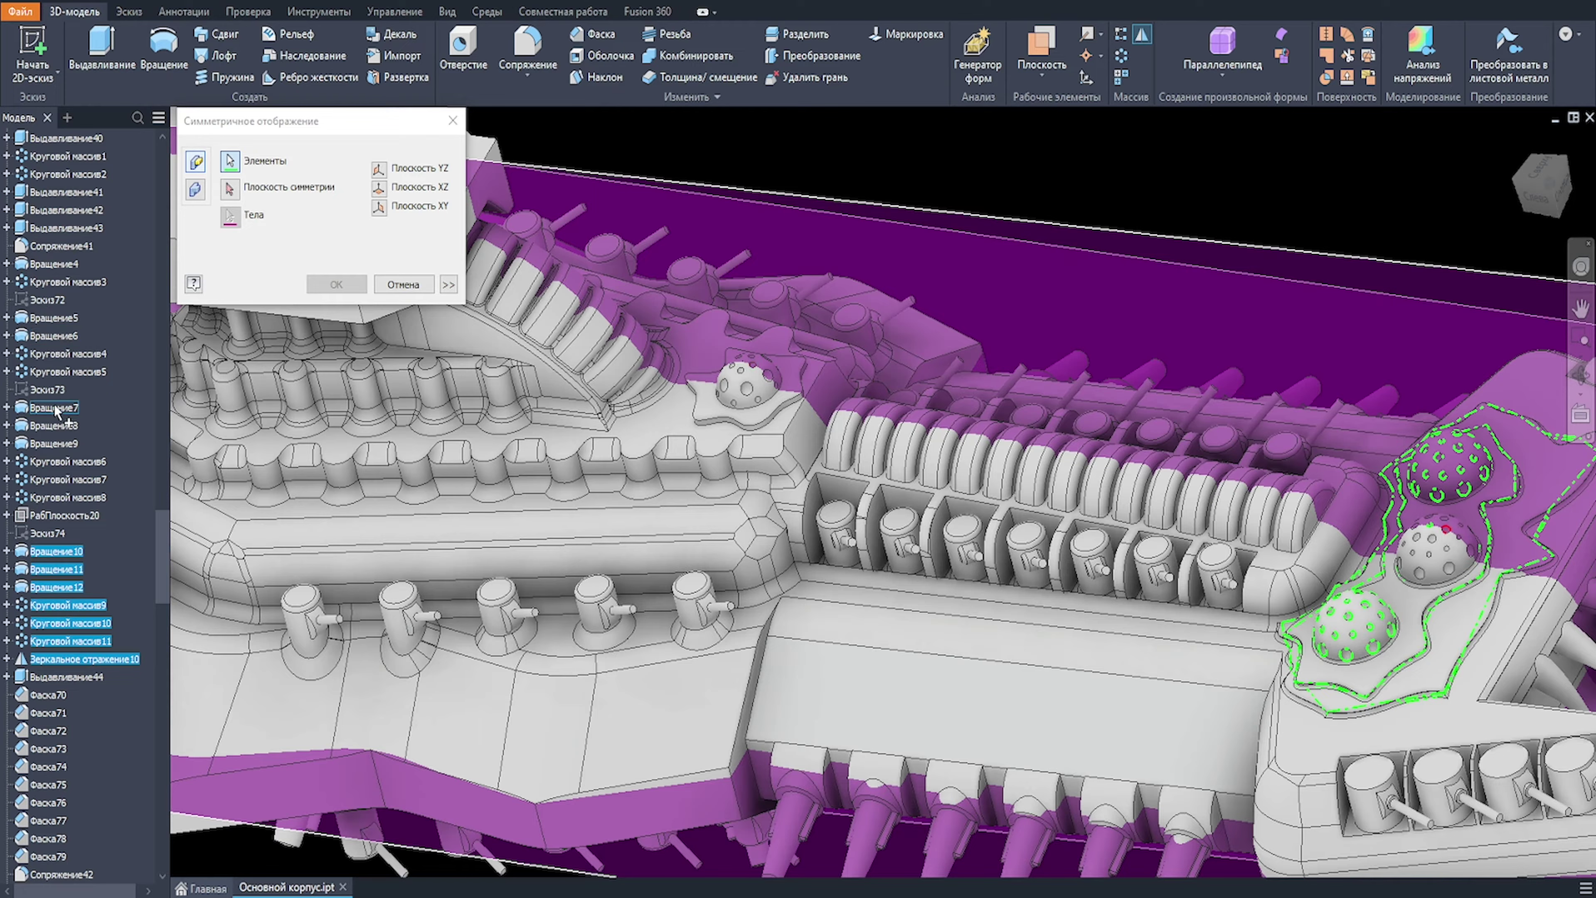
left_click(55, 408)
left_click(56, 426)
left_click(58, 444)
left_click(58, 461)
left_click(57, 479)
left_click(59, 497)
middle_click_drag(1050, 663, 810, 434, "shift")
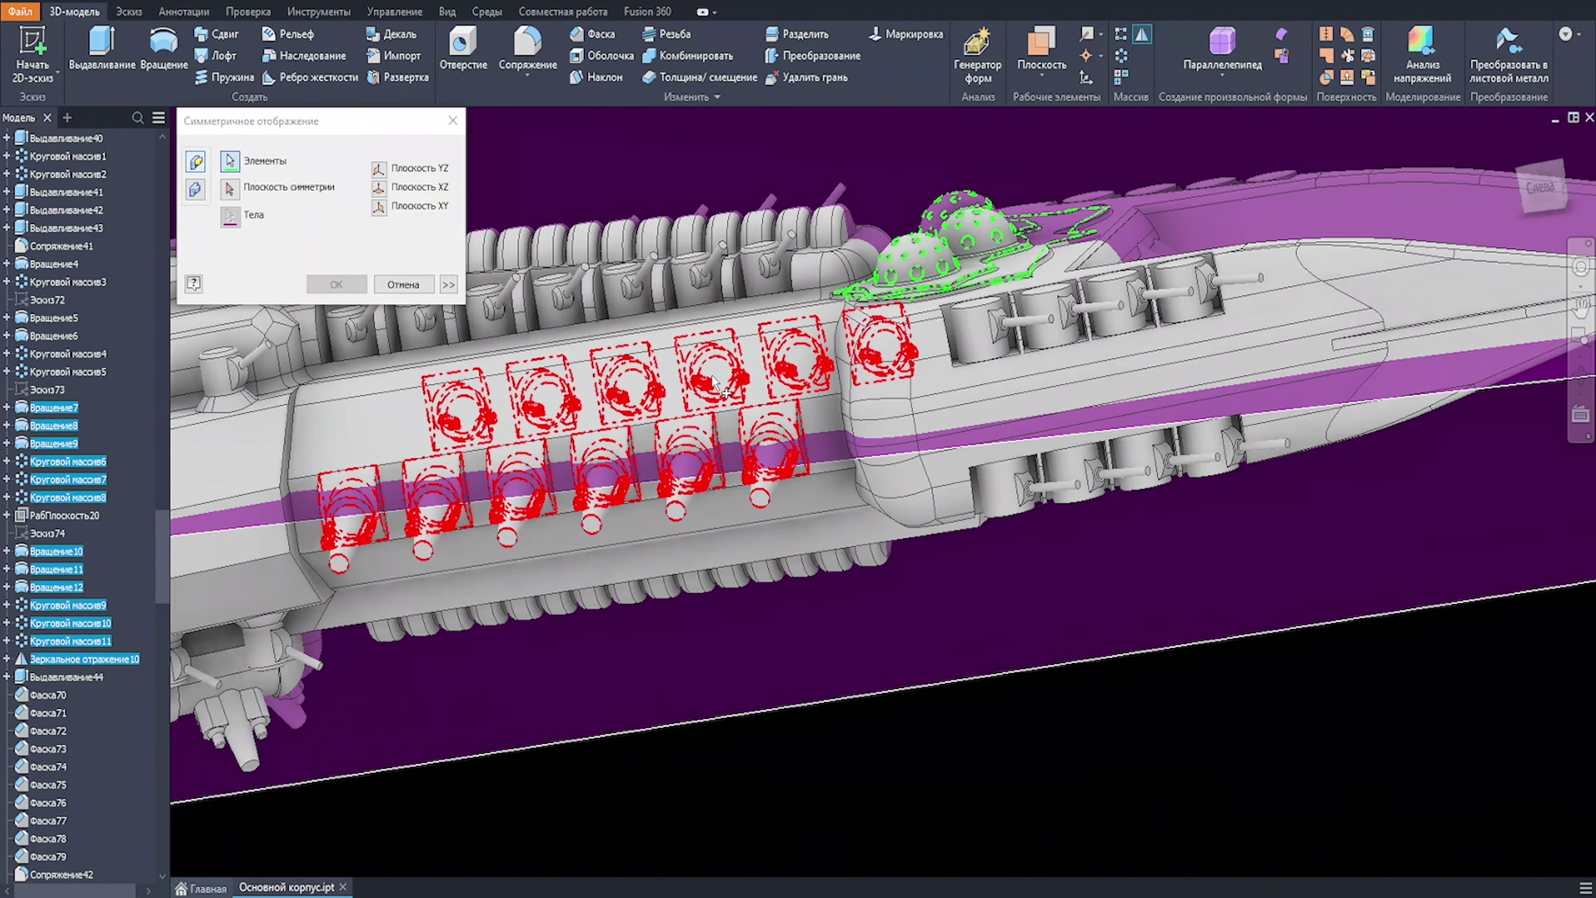
scroll(804, 402, "down", 3)
left_click(231, 189)
left_click(379, 189)
left_click(379, 208)
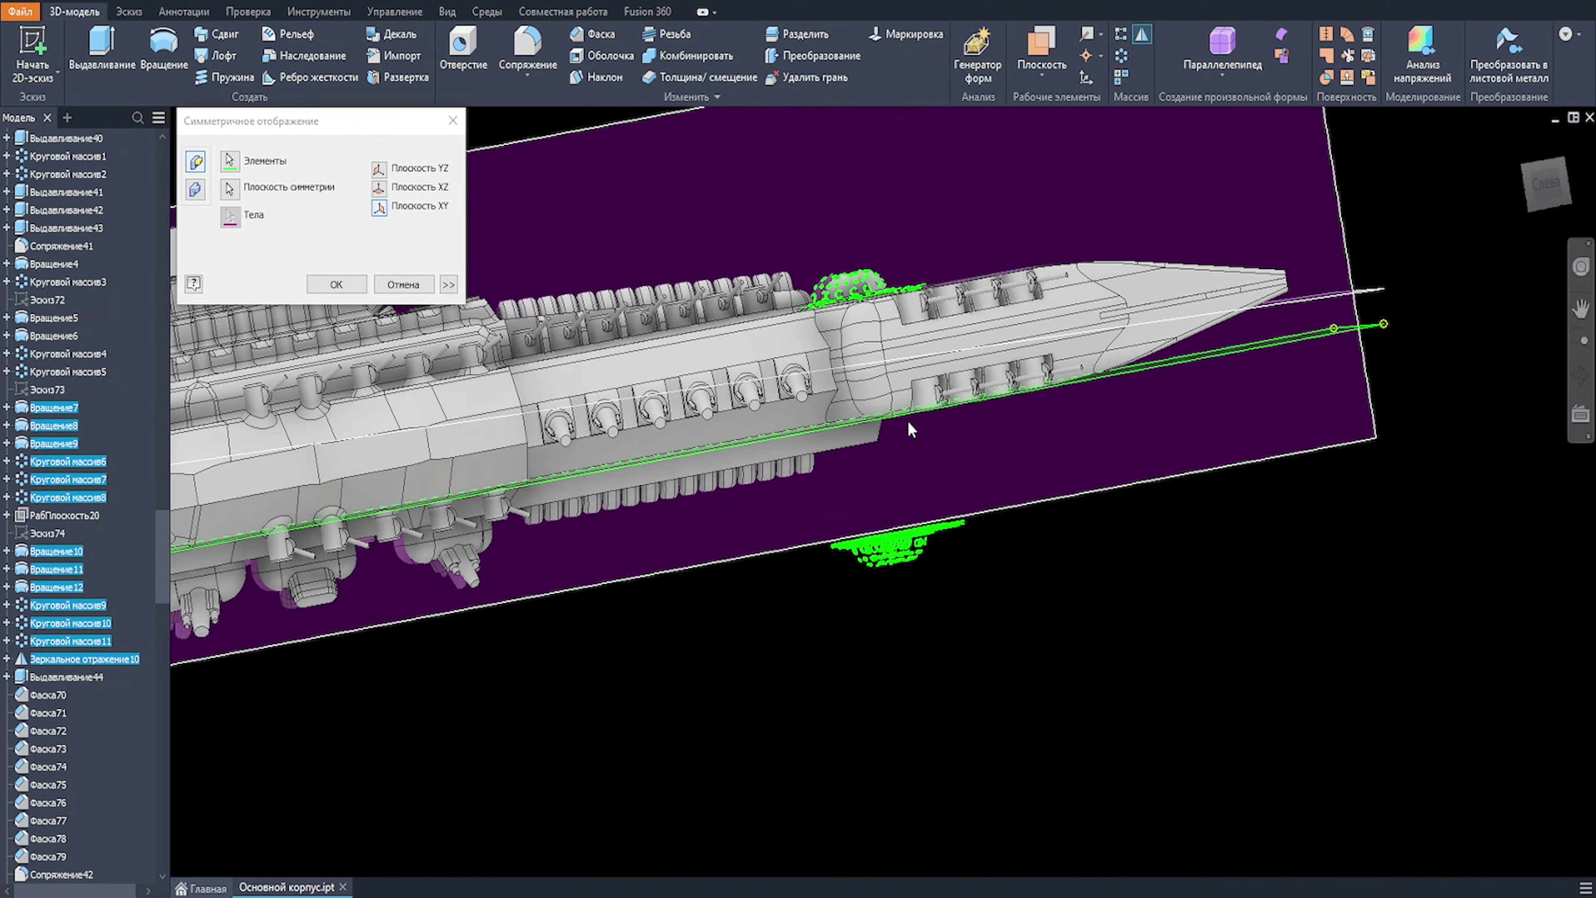
key("Escape")
Step: Create another work plane midway between the upper and lower faces of the forward hull section
scroll(628, 432, "down", 3)
middle_click_drag(506, 465, 754, 421)
left_click(1041, 50)
scroll(1067, 352, "up", 3)
left_click(1067, 343)
middle_click_drag(1066, 352, 1124, 251, "shift")
left_click(1198, 363)
mouse_move(1198, 363)
middle_mouse_down("shift")
mouse_move(1180, 453)
mouse_move(1182, 374)
middle_mouse_up("shift")
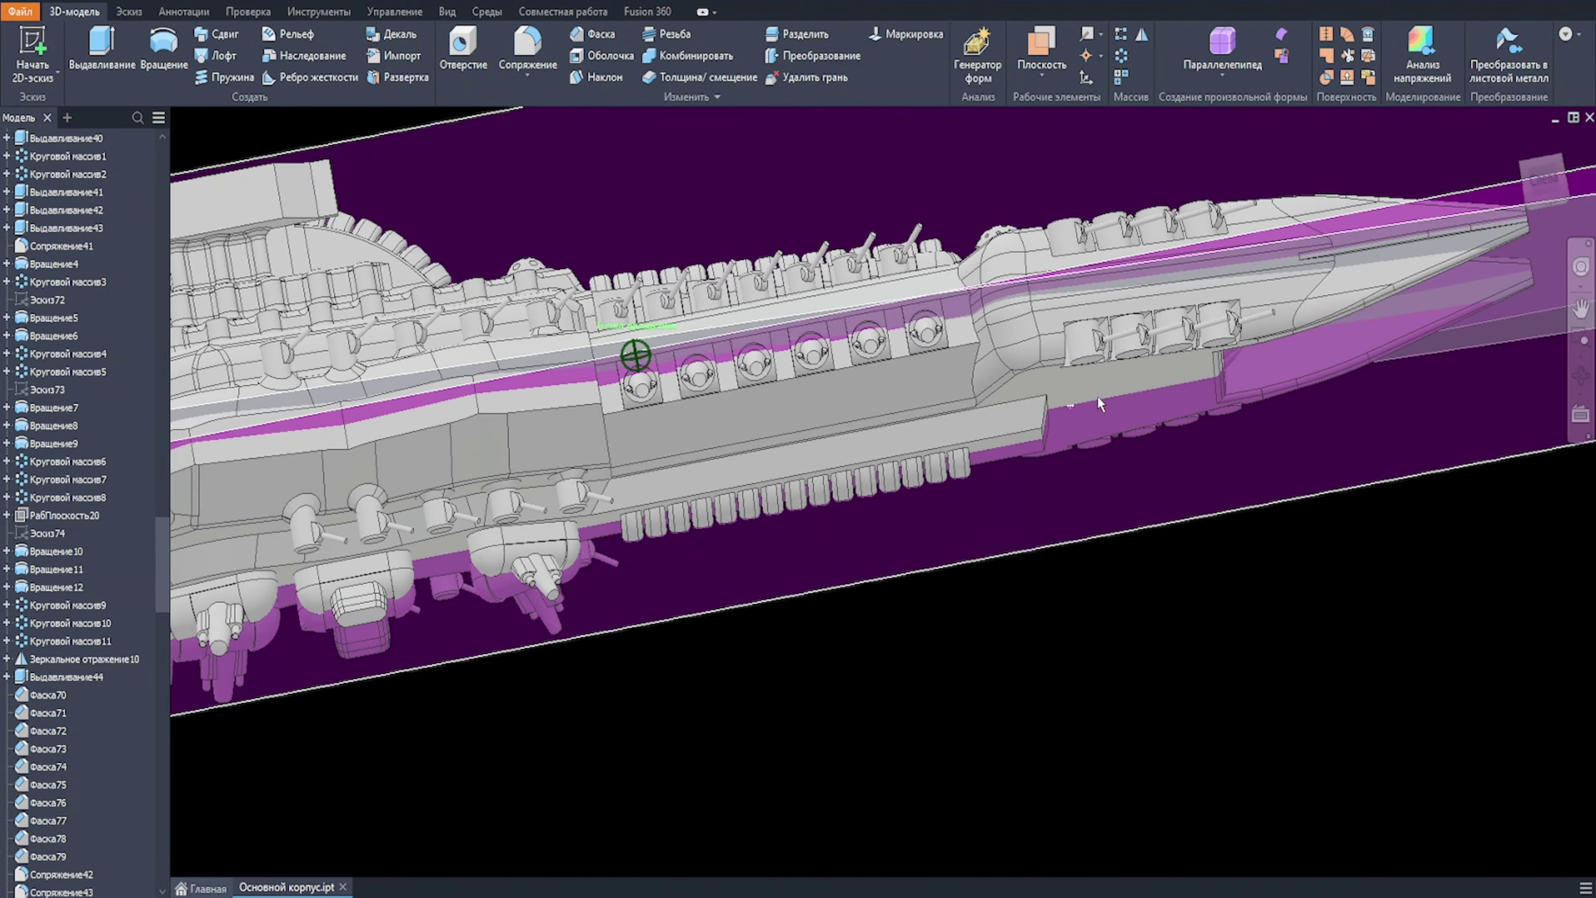
Step: Edit the underside bar's sketch and draw a slanted line across the profile a short way behind its forward end
scroll(60, 800, "down", 20)
left_click(7, 767)
middle_click_drag(1115, 556, 1124, 614, "shift")
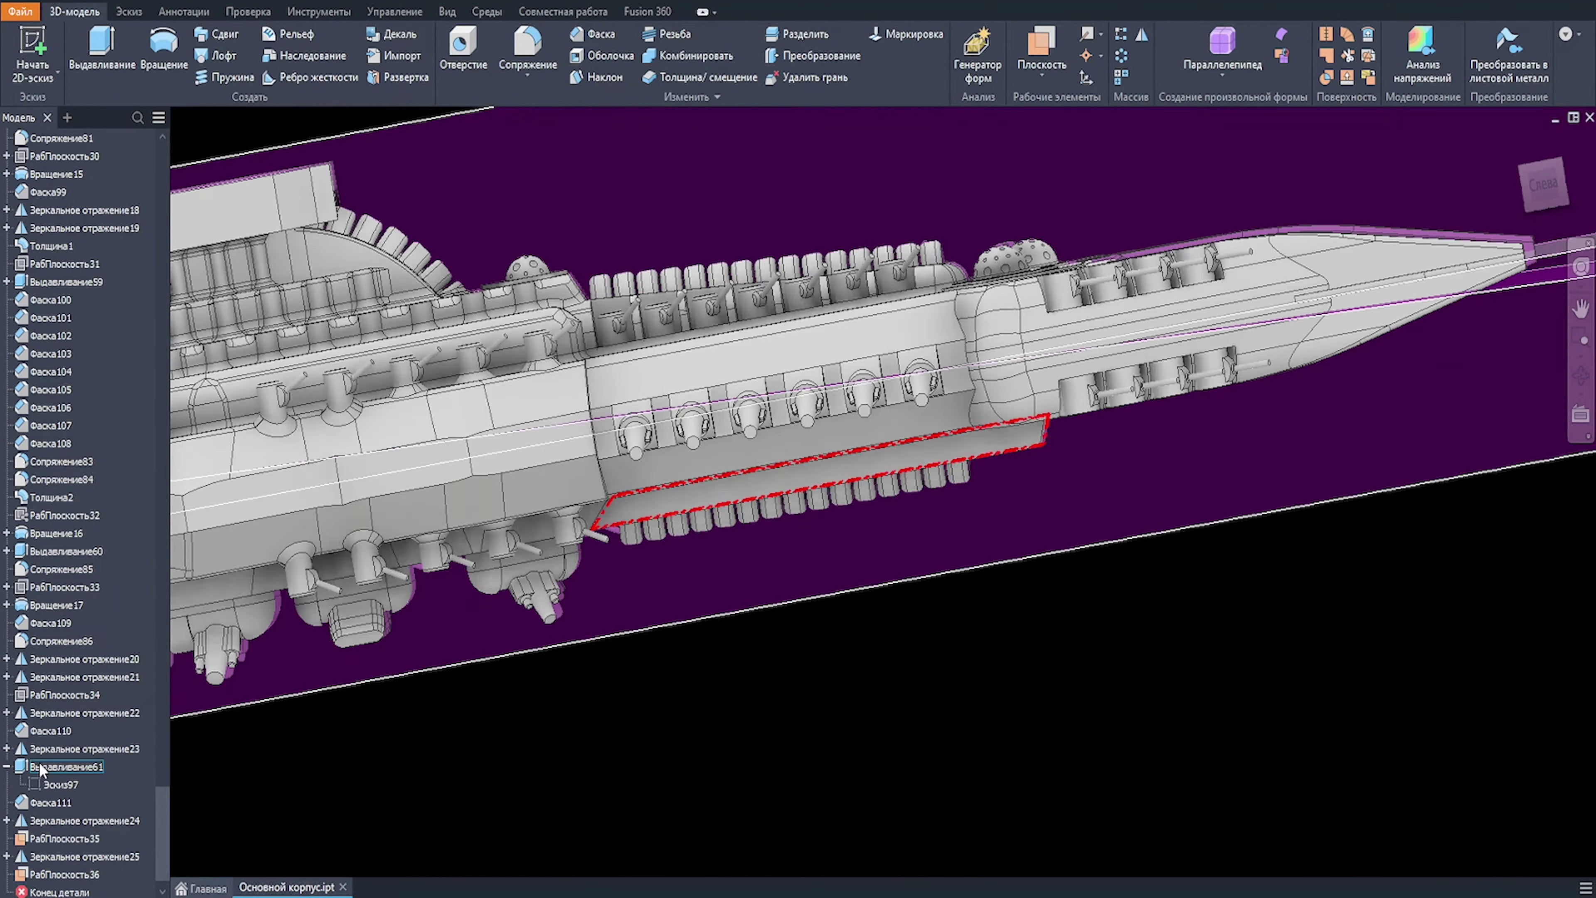
double_click(61, 786)
scroll(1161, 480, "up", 5)
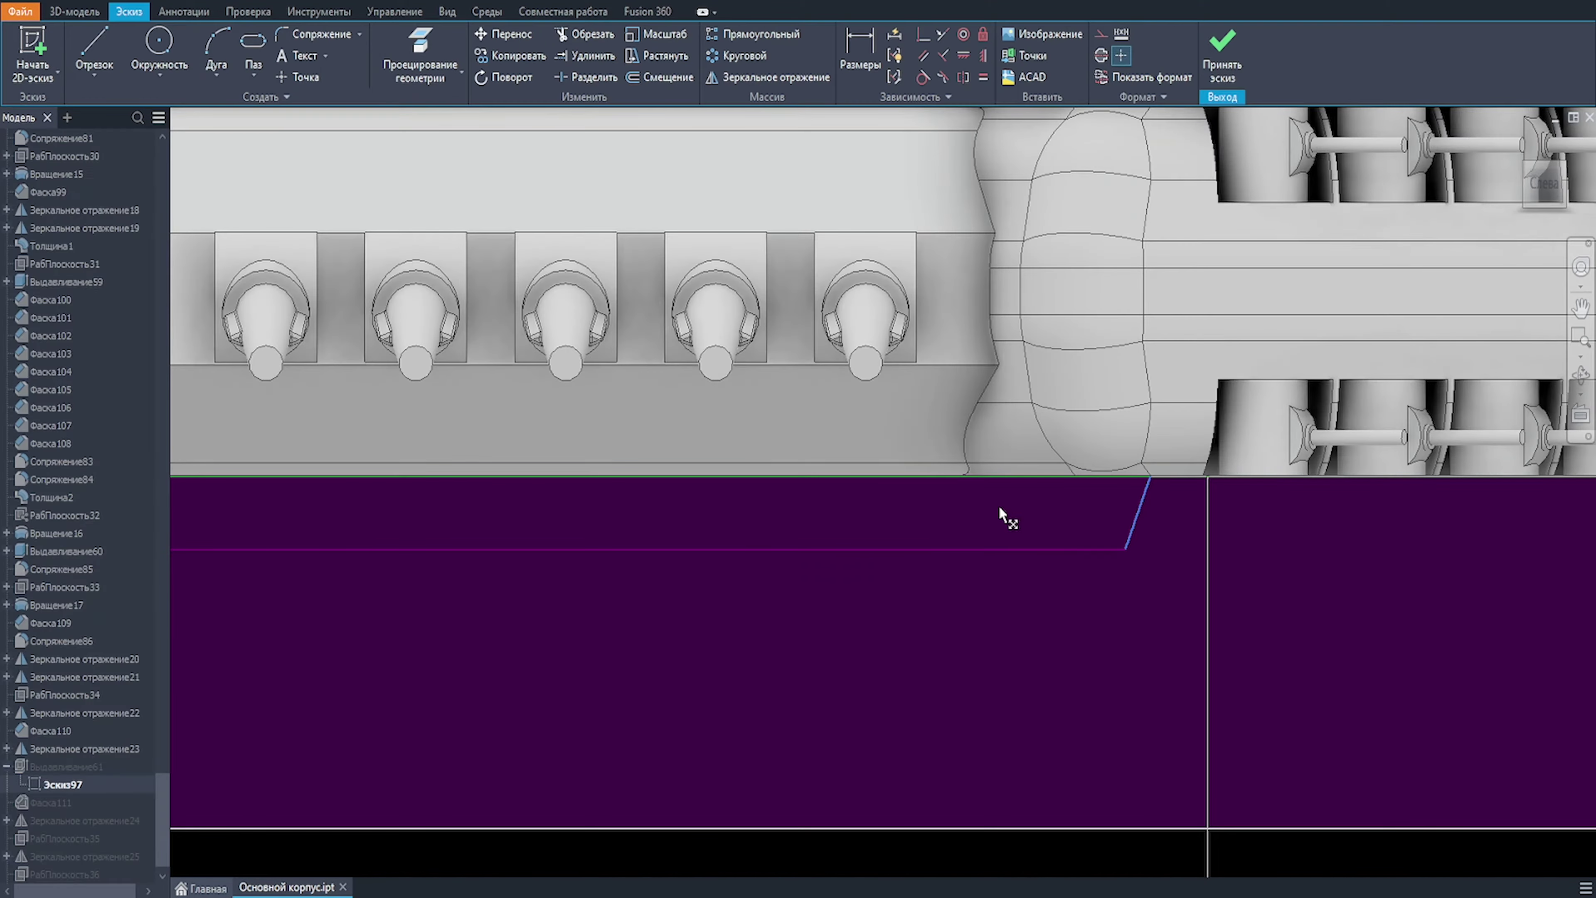
key("l")
left_click(971, 476)
left_click(925, 549)
key("Escape")
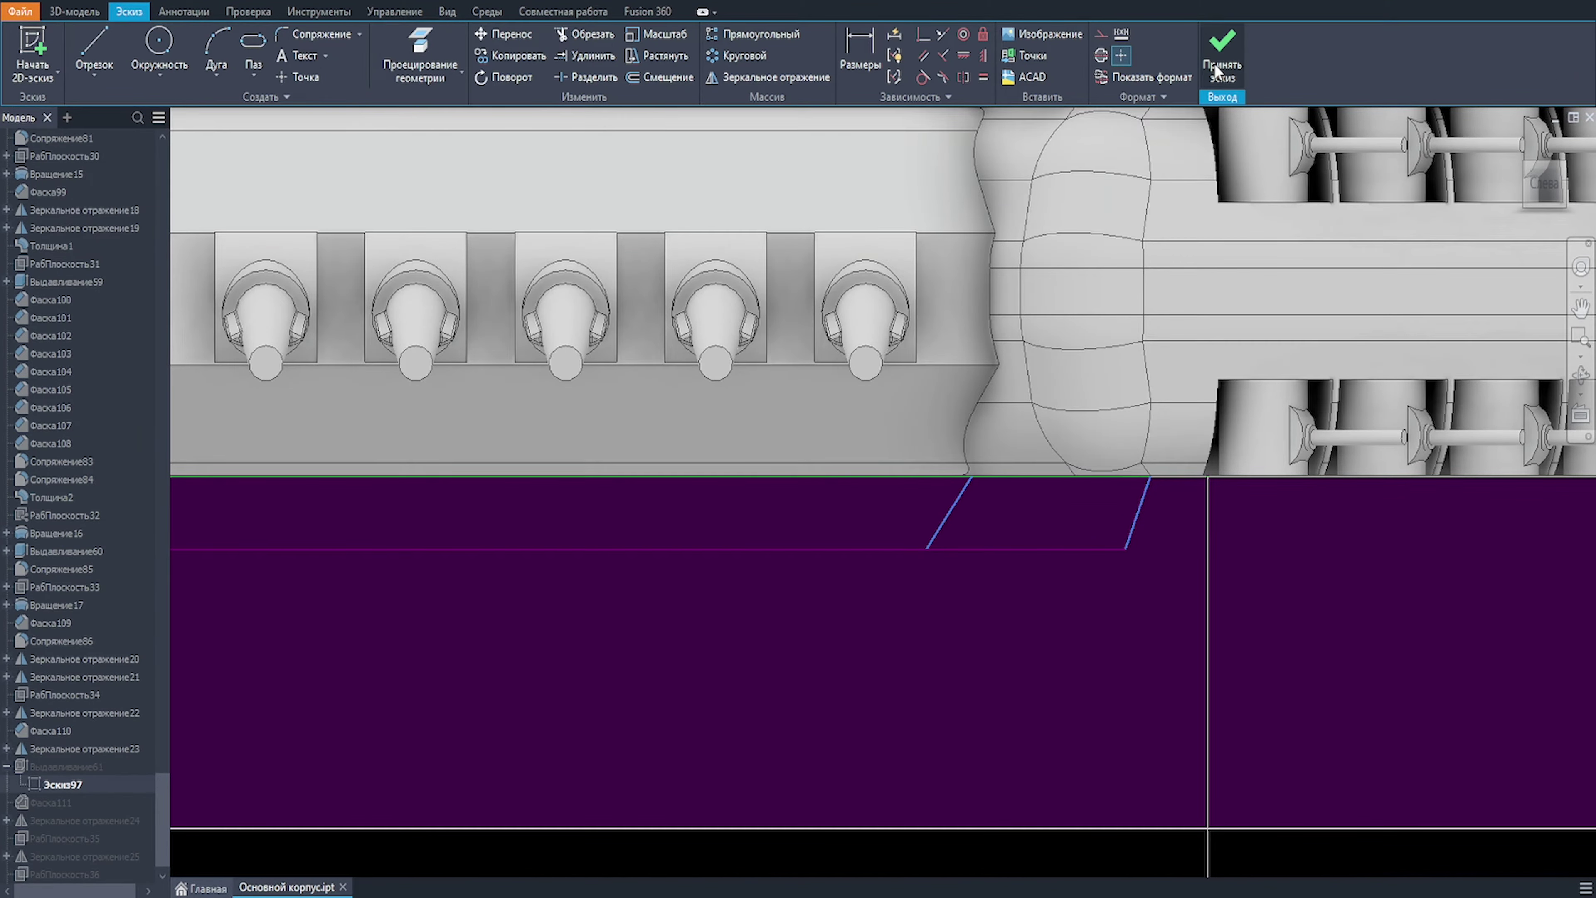
Step: Finish the sketch and exclude the region ahead of the slanted line from the underside bar's extrusion
left_click(1221, 65)
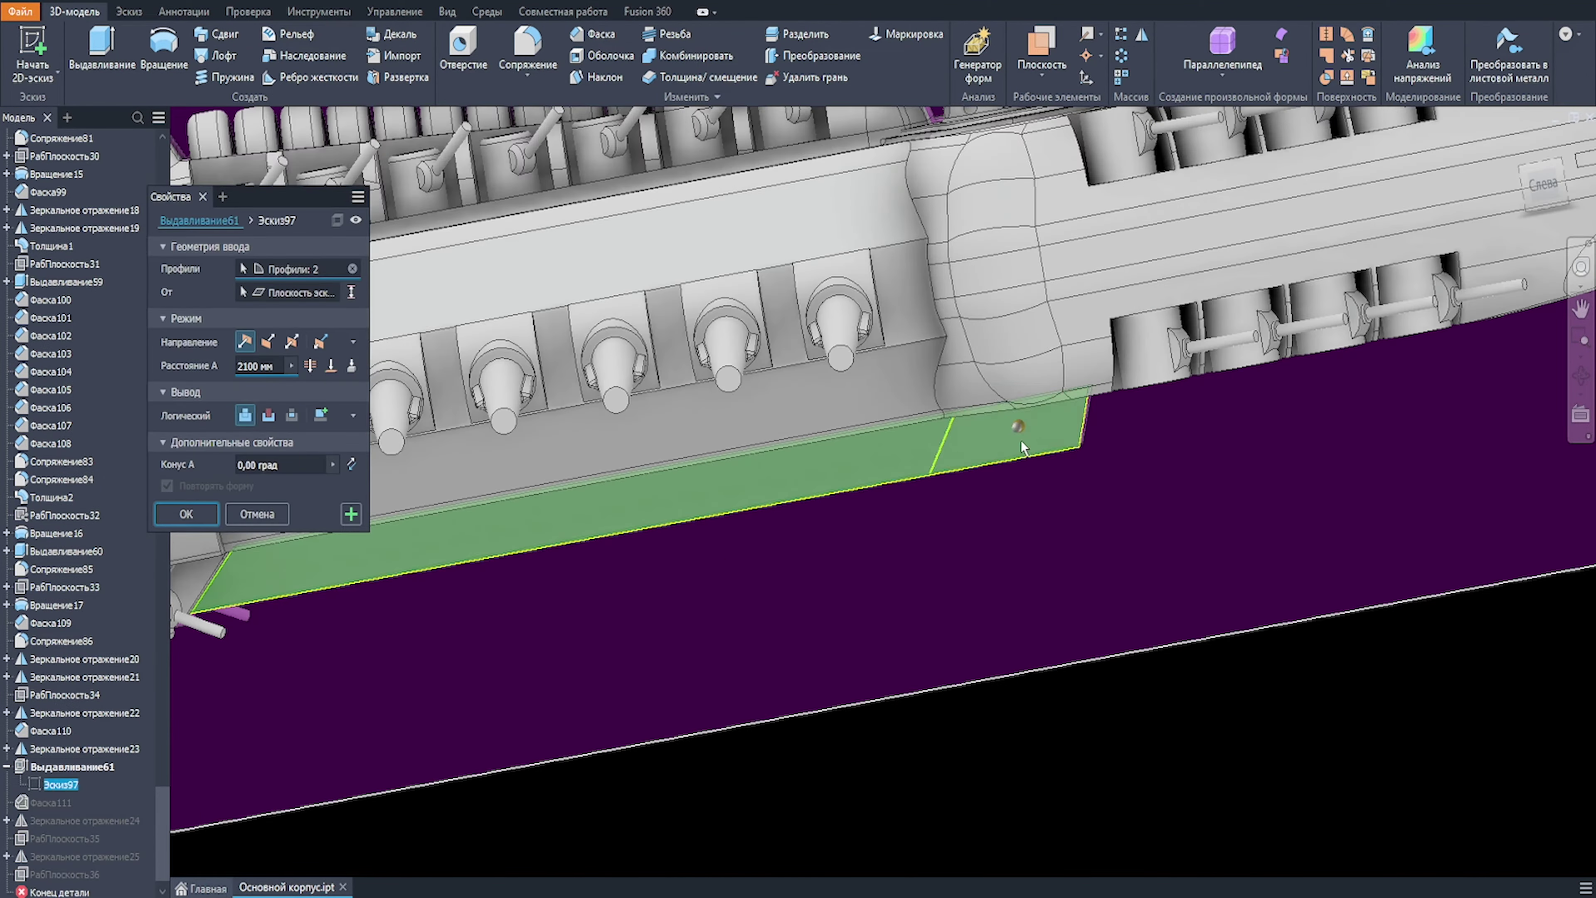
left_click(1021, 440)
key("Return")
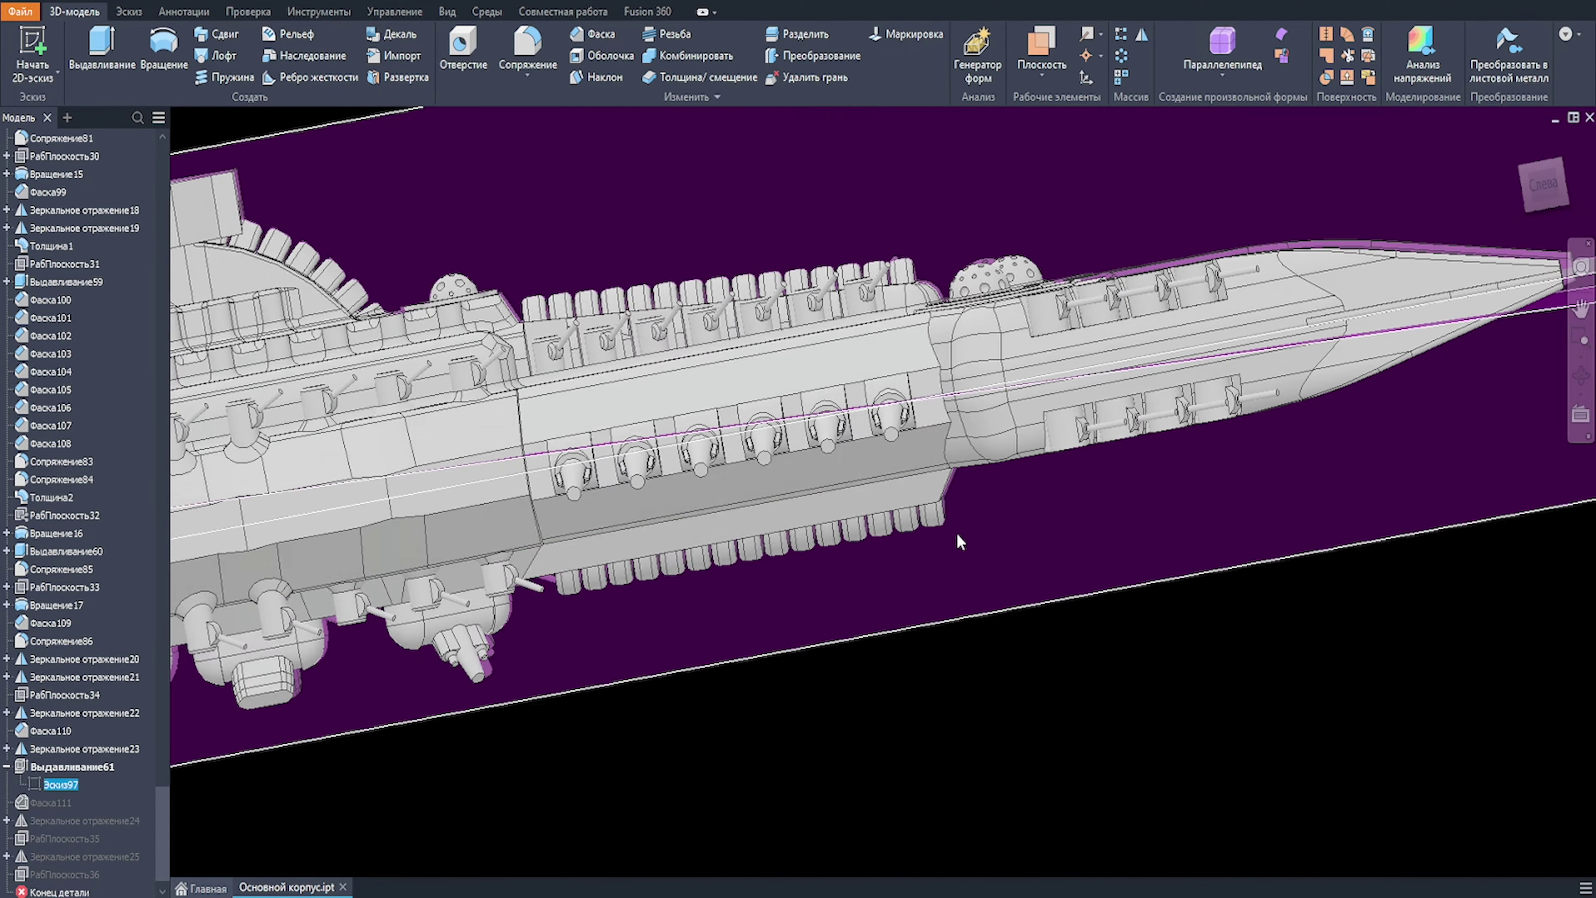
Step: Shift the slanted end line in the underside bar's sketch slightly toward the bow and finish the sketch
scroll(960, 503, "up", 2)
scroll(1177, 576, "up", 2)
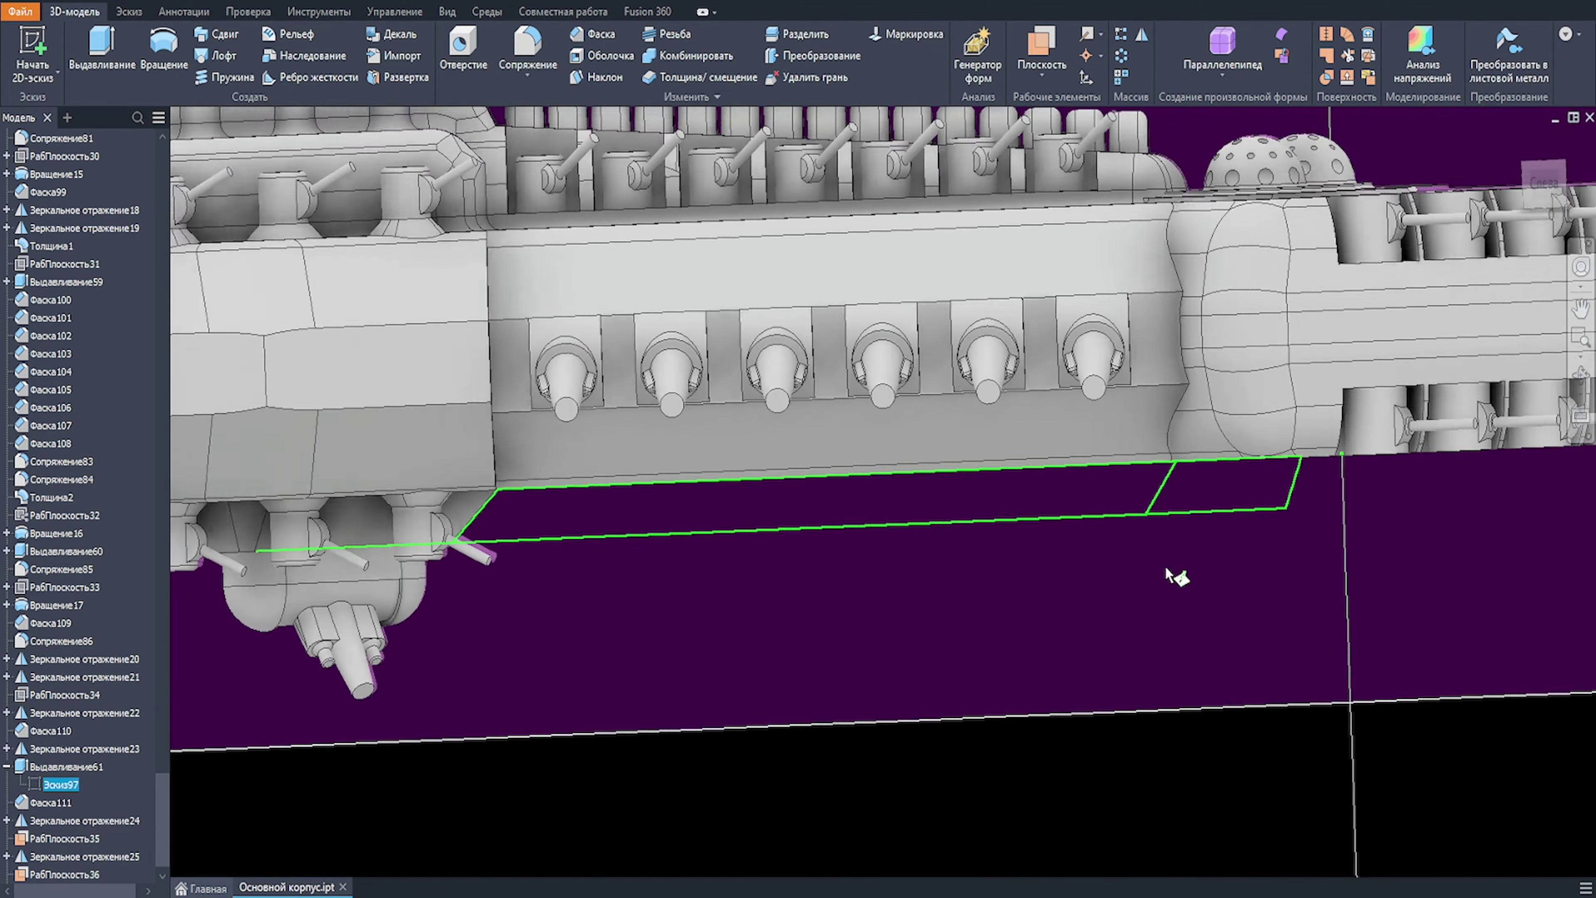
scroll(1230, 516, "up", 4)
left_click_drag(1230, 515, 1260, 513)
scroll(1260, 513, "down", 5)
left_click(1222, 56)
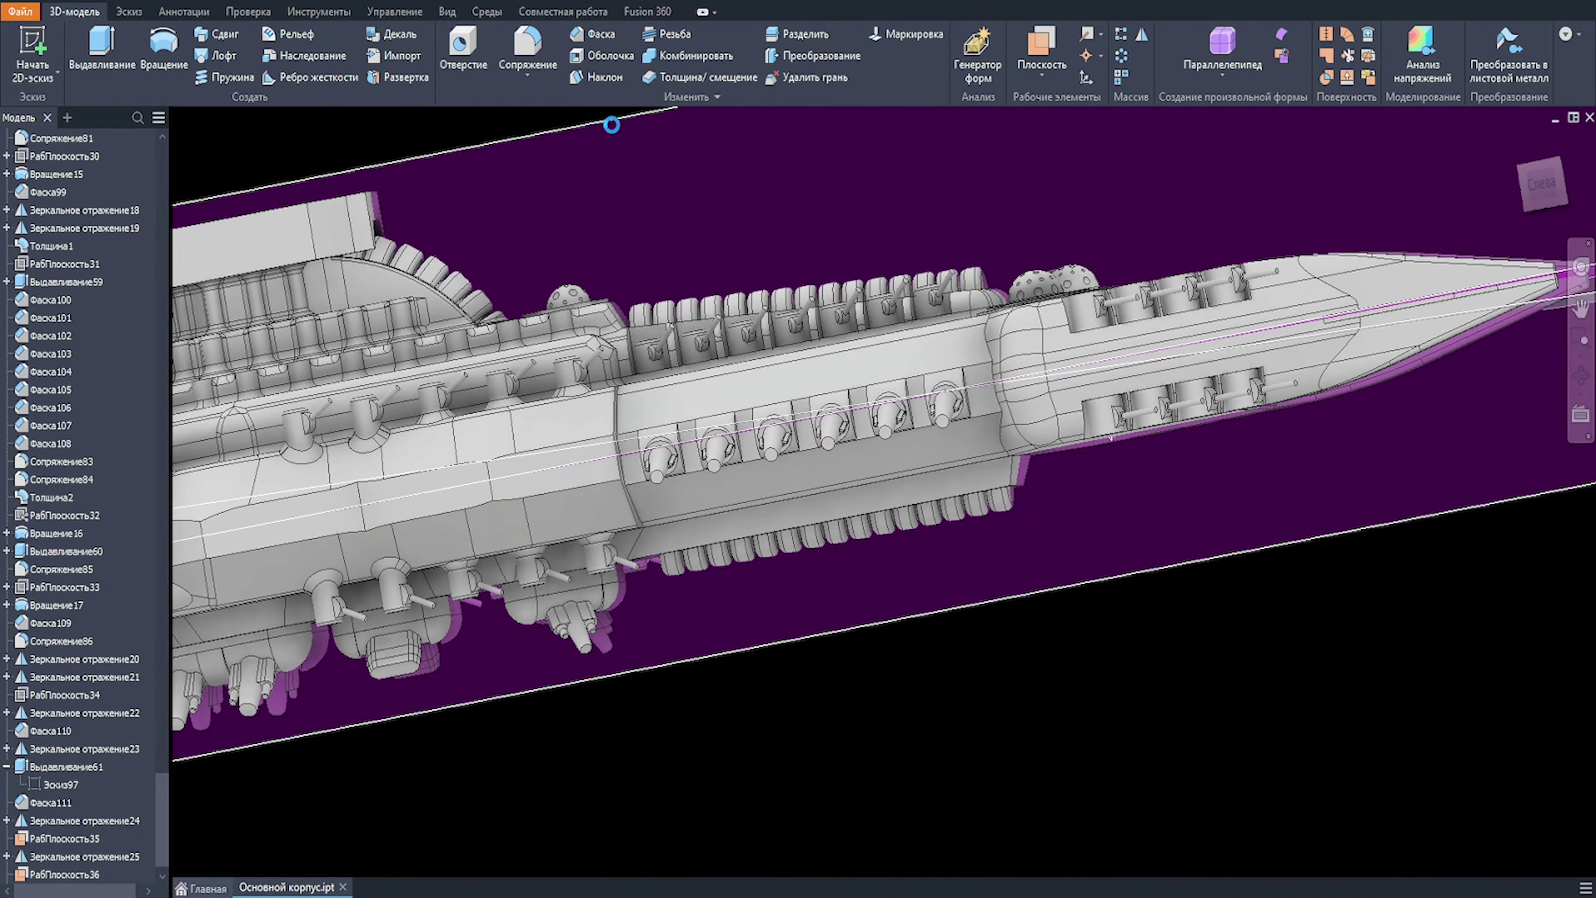
Step: Select the jagged base plates and perforated domes on the forward deck as the features to mirror
middle_click_drag(1165, 224, 1021, 434, "shift")
scroll(1021, 433, "up", 3)
left_click(1021, 434)
scroll(1021, 434, "up", 3)
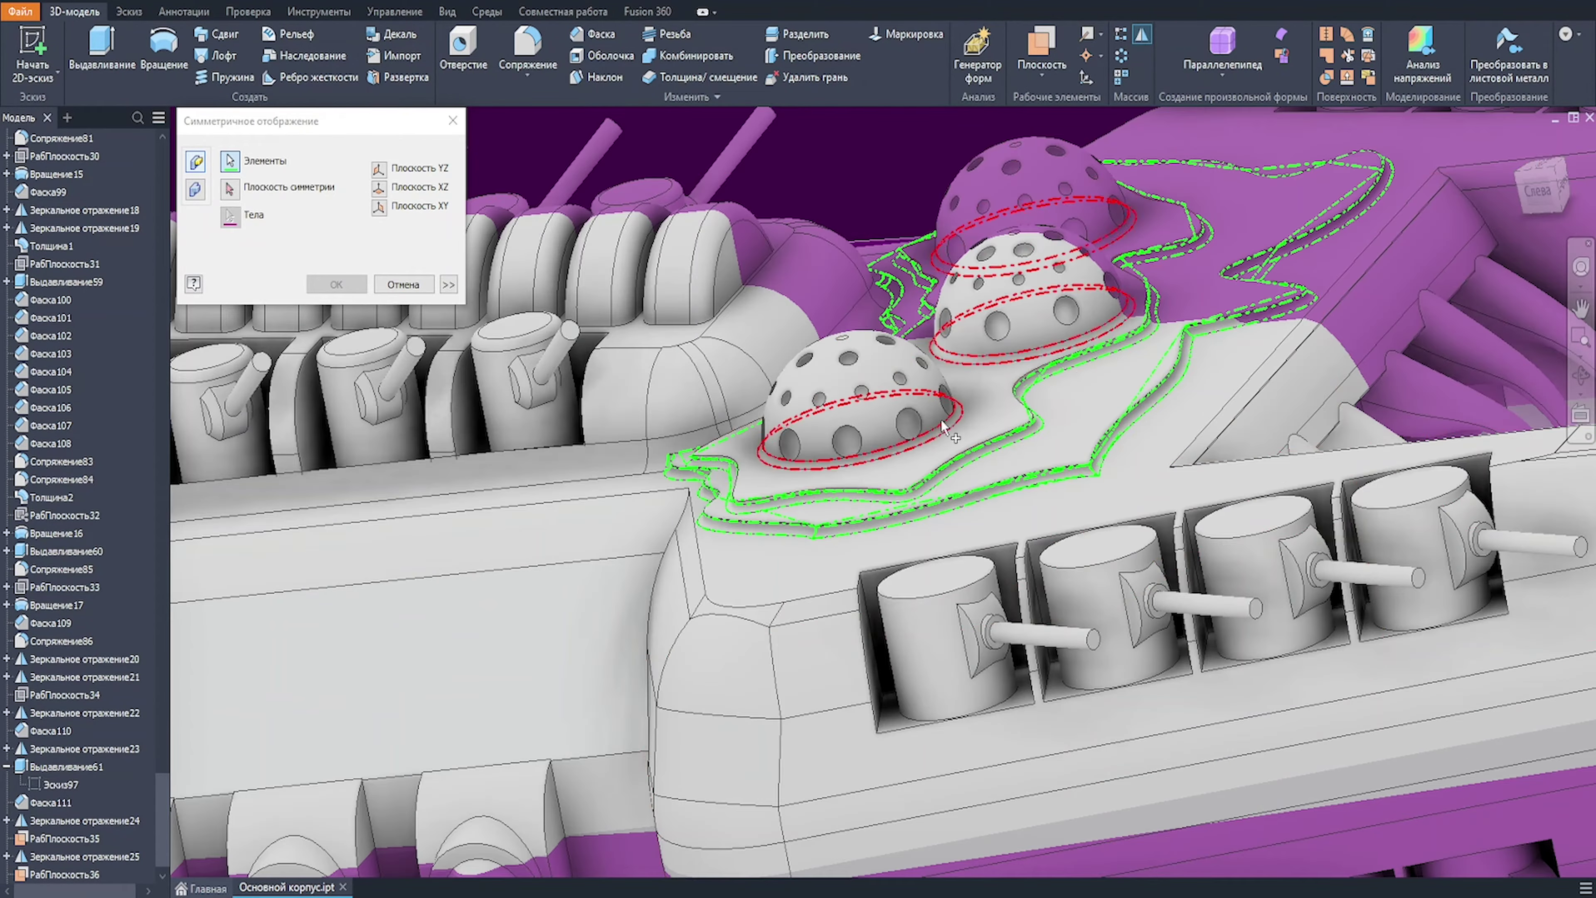
left_click(943, 427)
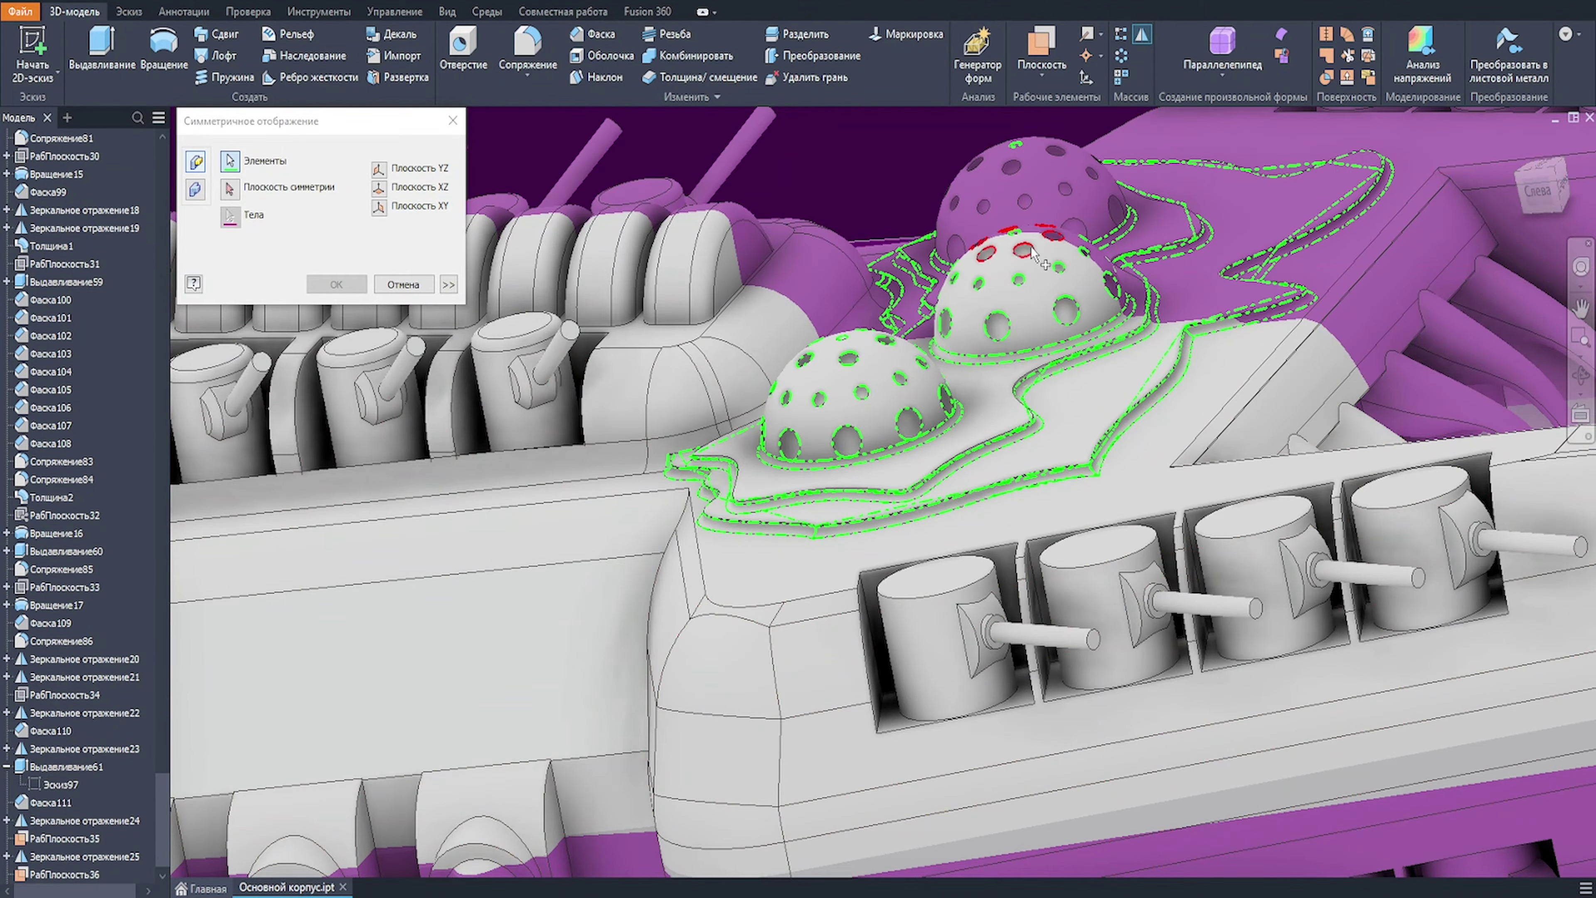
left_click(1011, 327)
scroll(1011, 328, "down", 3)
Step: Add the base plates' extrusion Выдавливание26 and chamfer Фаска54 to the features being mirrored
scroll(39, 561, "up", 20)
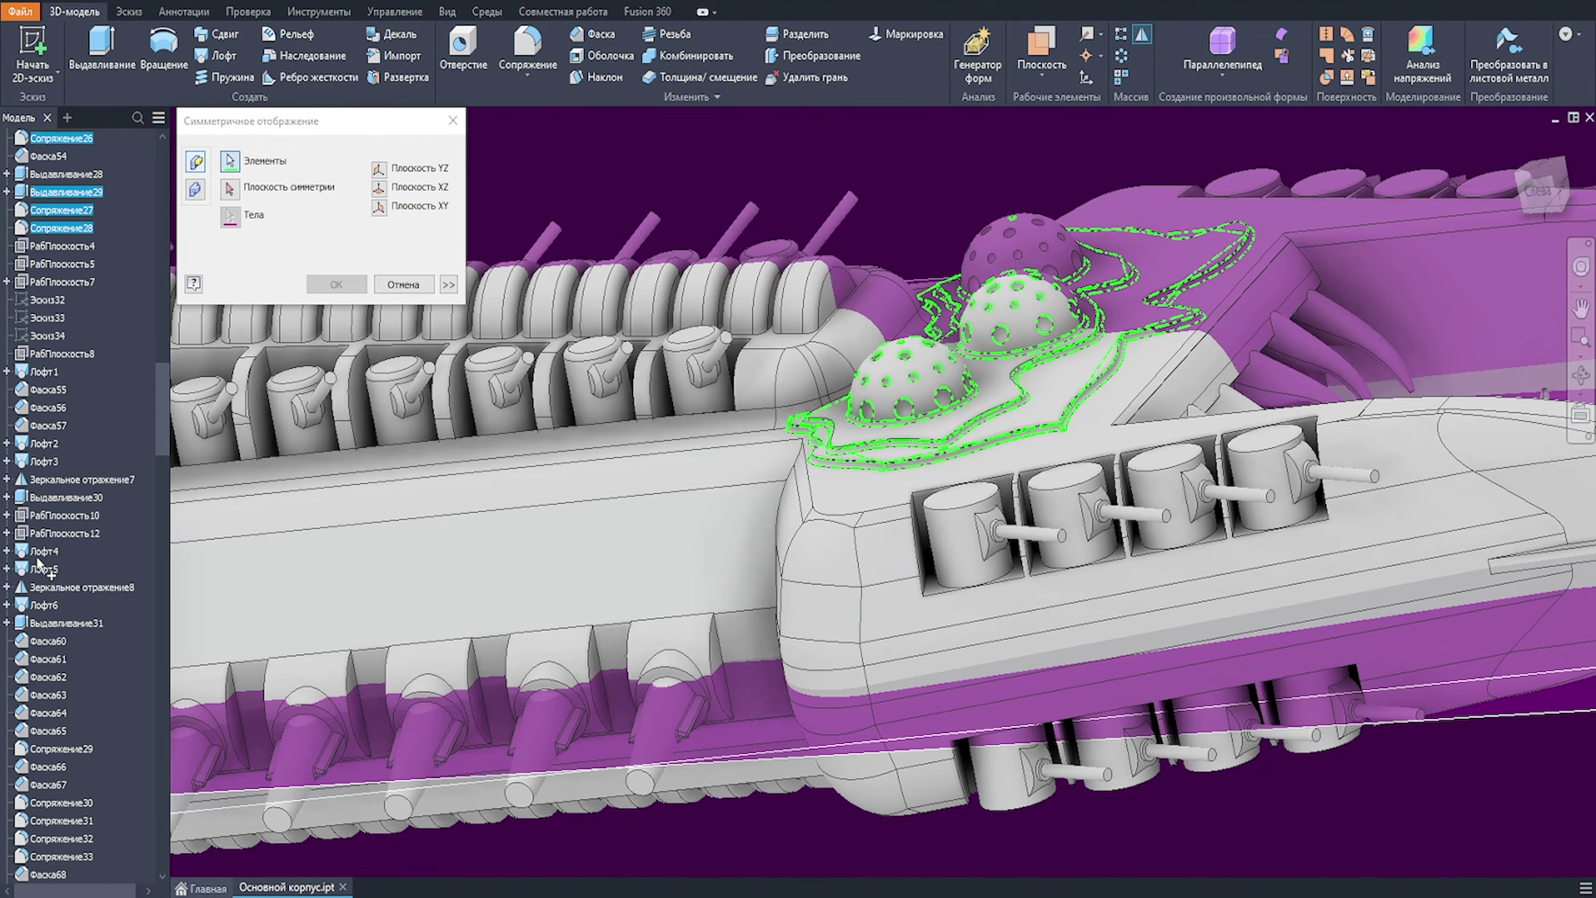
left_click(66, 371, "ctrl")
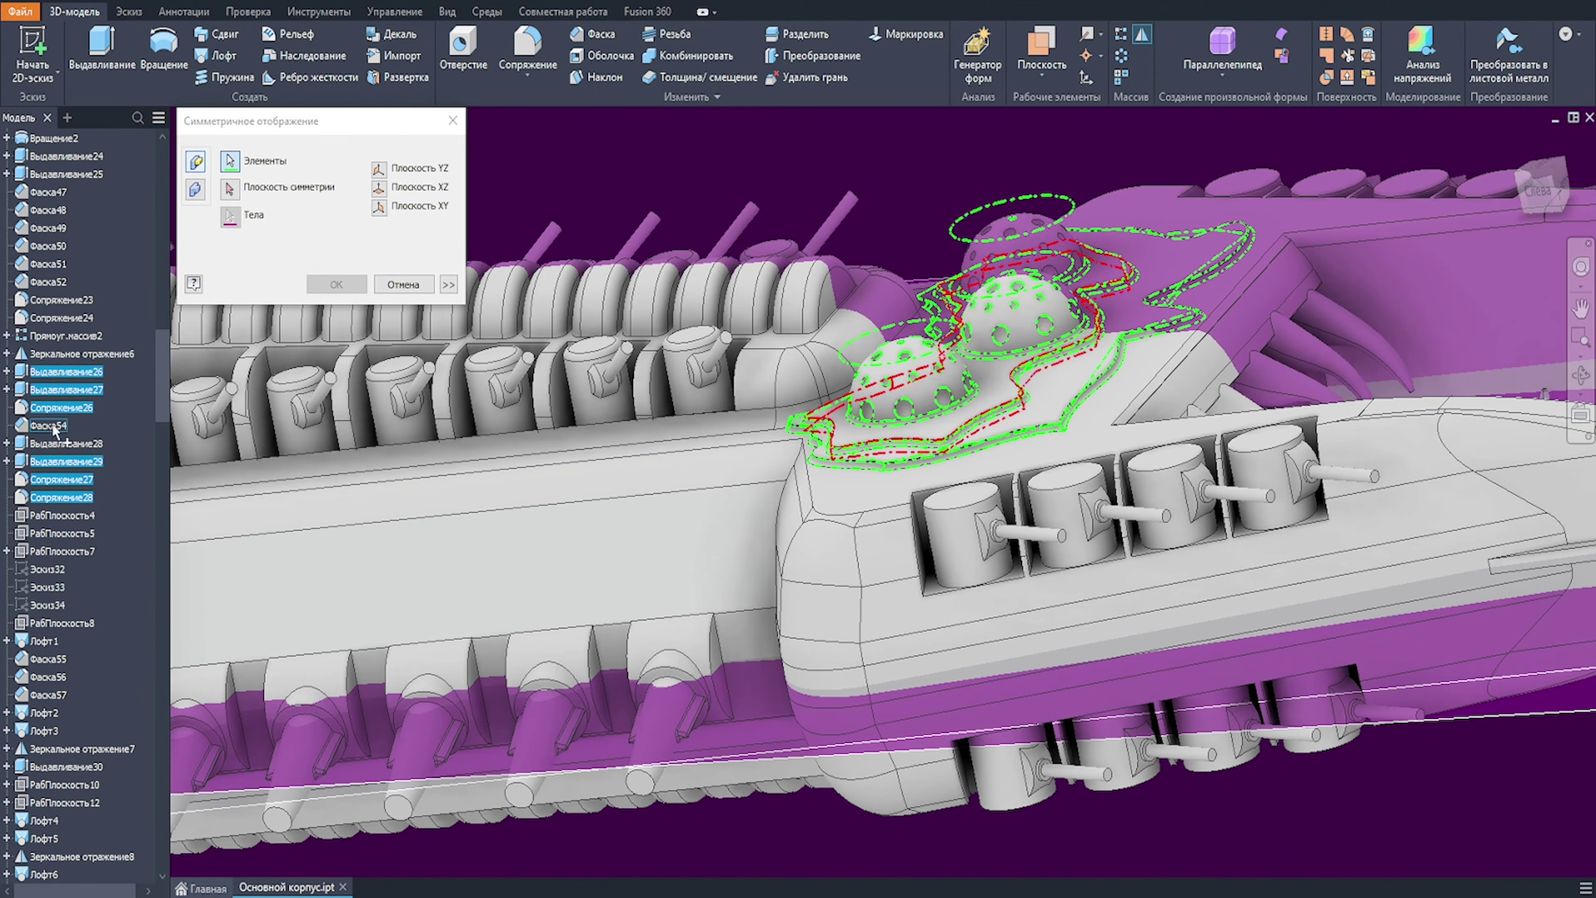
left_click(48, 425, "ctrl")
scroll(636, 644, "up", 3)
Step: Choose the horizontal work plane through the forward hull as the symmetry plane and mirror the domes and plates to the underside
left_click(229, 189)
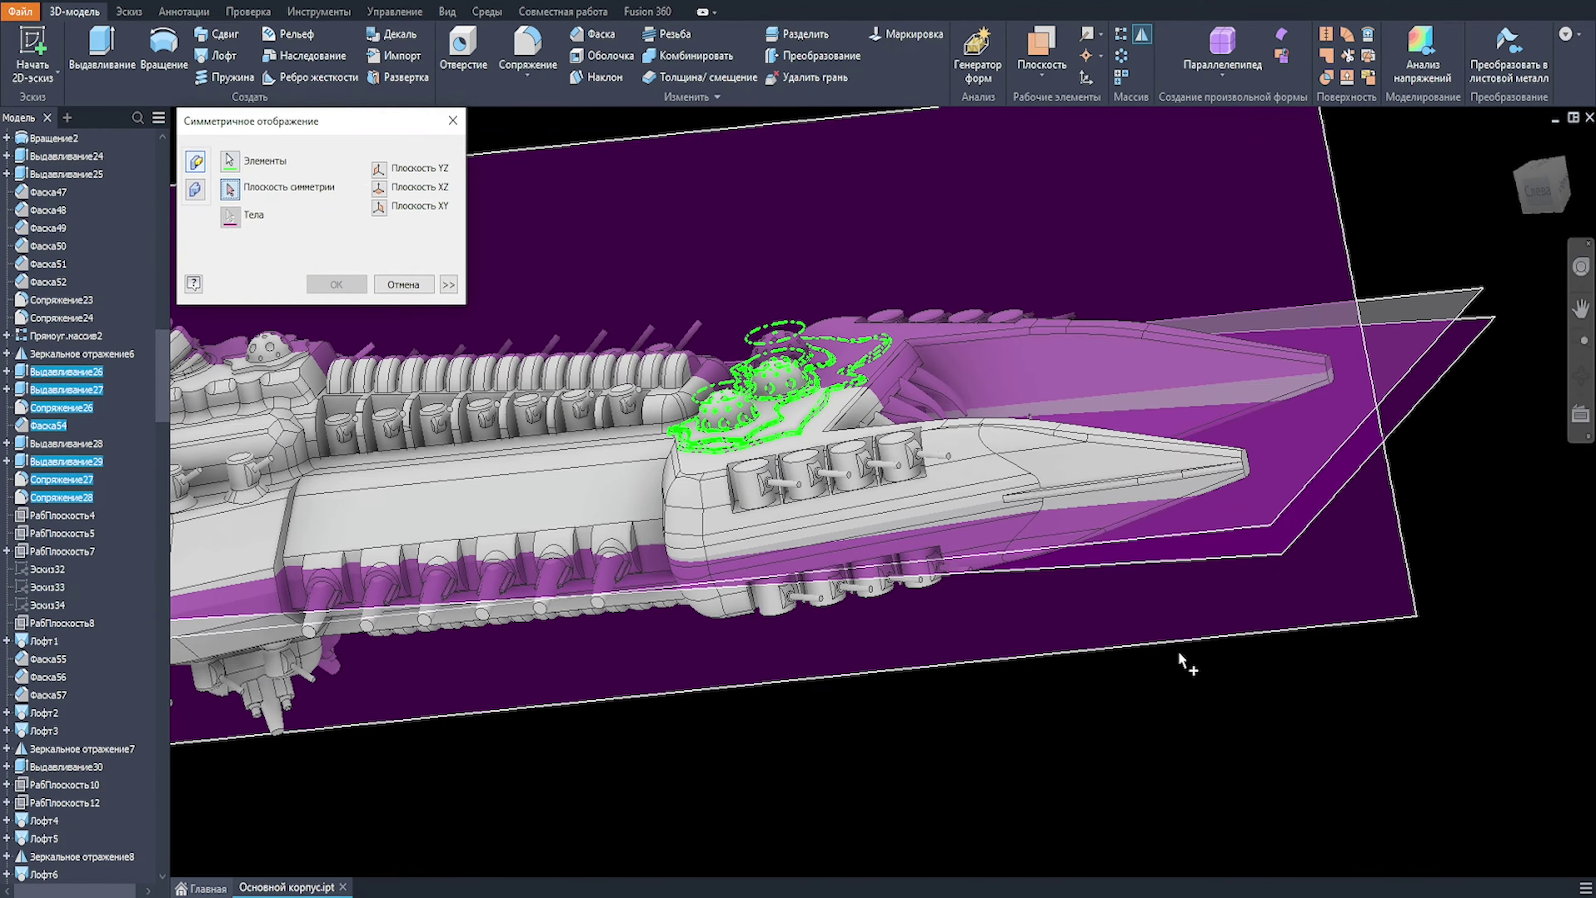
scroll(1183, 663, "up", 4)
left_click(314, 571)
middle_click_drag(1194, 660, 242, 604, "shift")
left_click(335, 284)
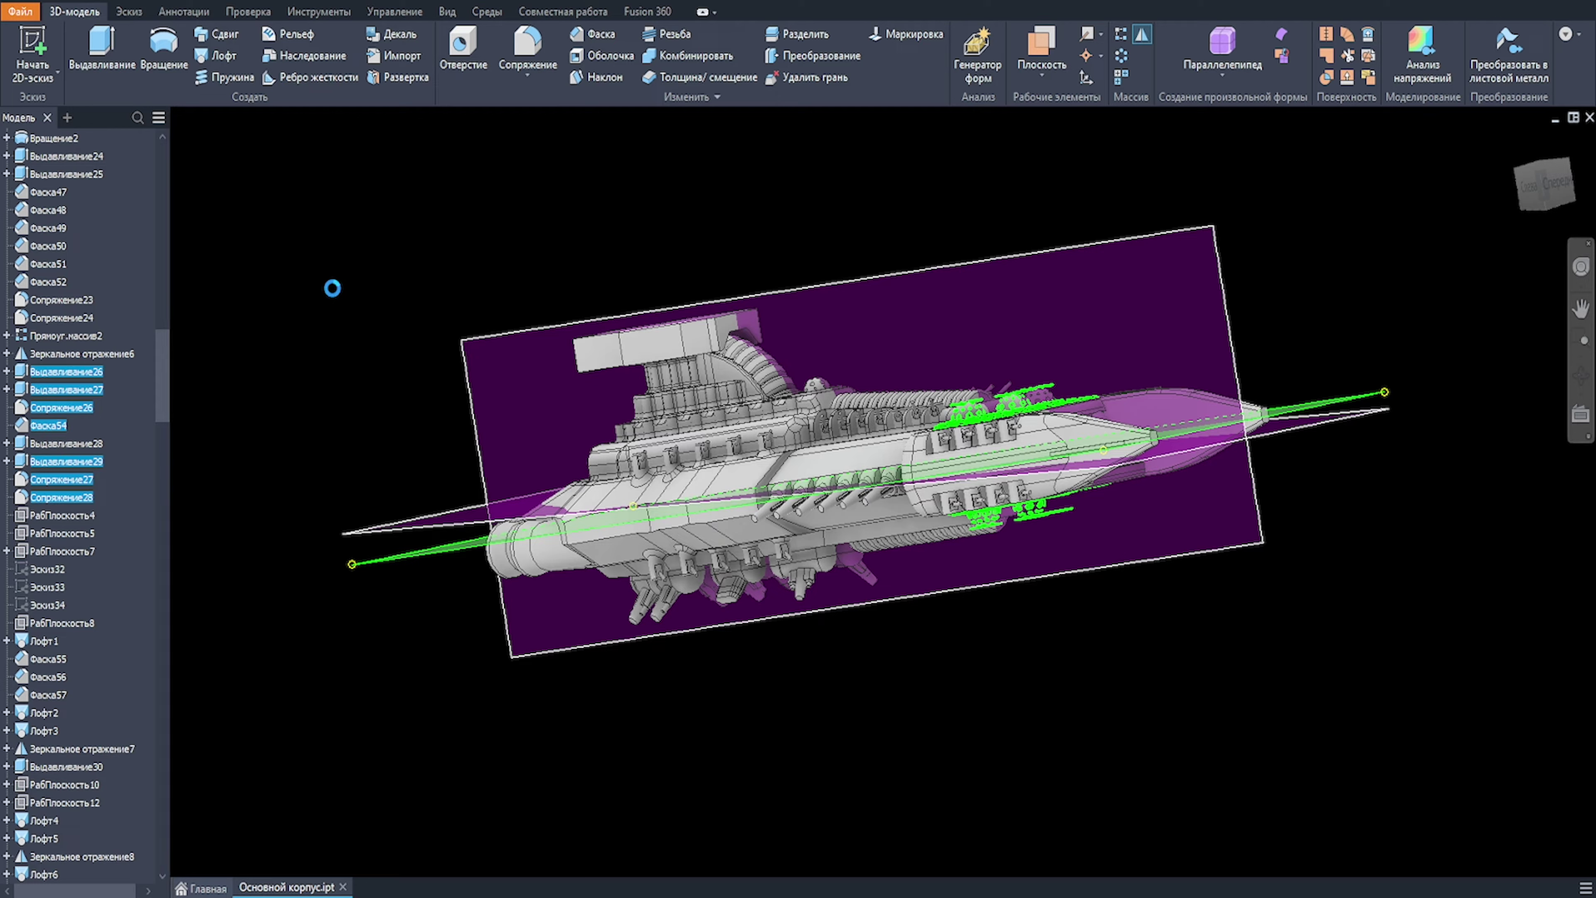
Step: Mirror the two outer perforated domes on the forward deck to the underside across the horizontal work plane РабПлоскость36
scroll(1076, 589, "up", 2)
middle_click_drag(1088, 548, 1047, 570, "shift")
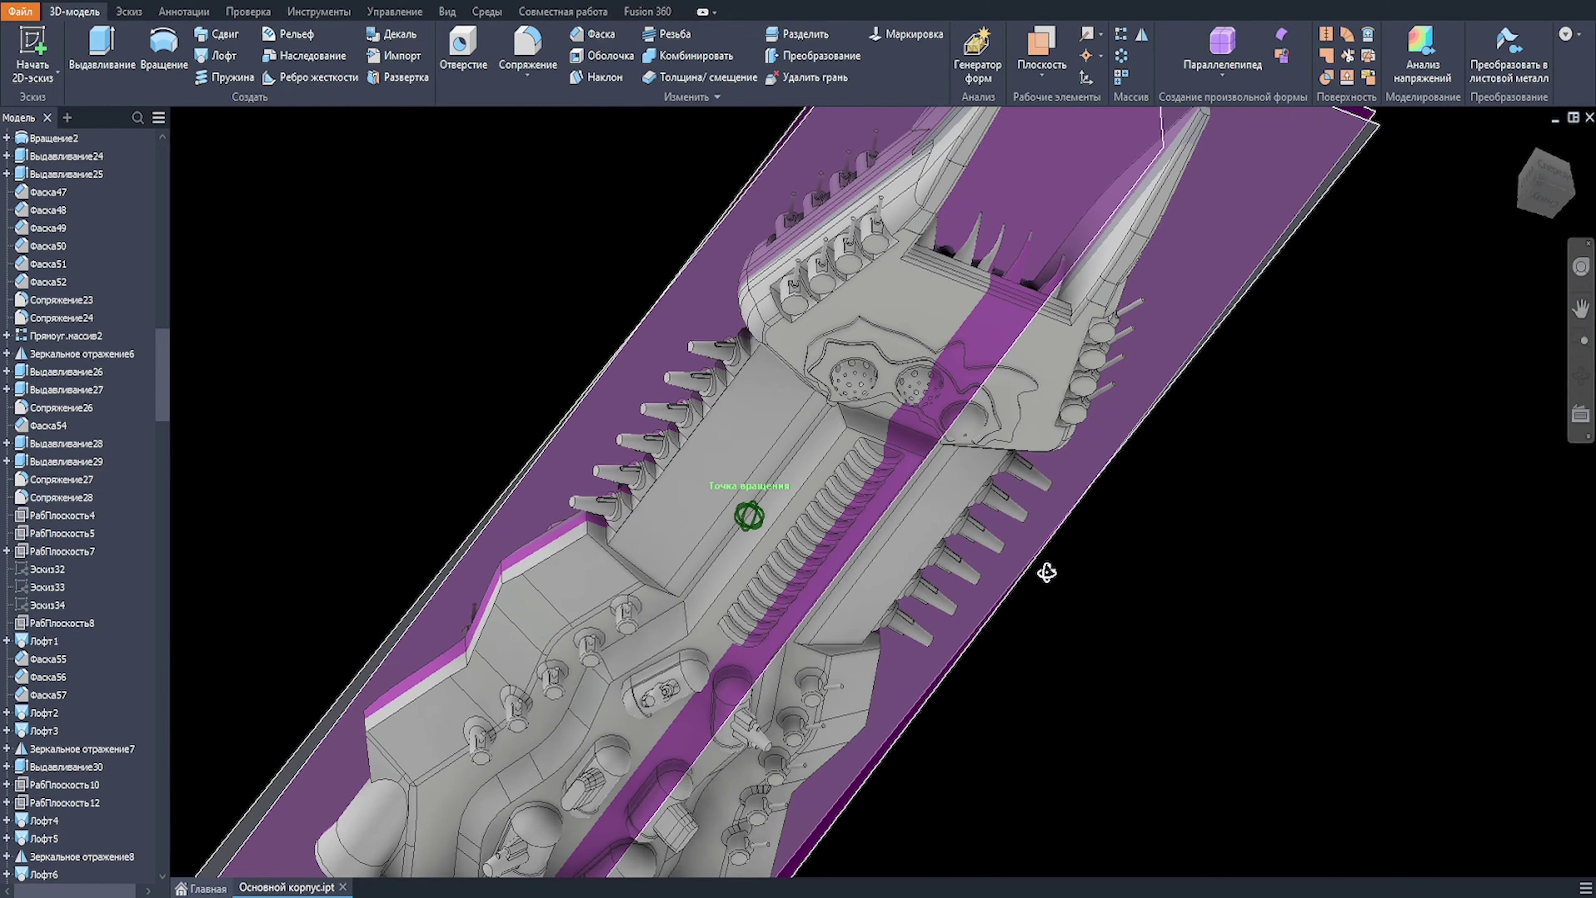
scroll(954, 419, "up", 3)
left_click(1142, 34)
scroll(1046, 318, "down", 3)
scroll(1047, 321, "up", 5)
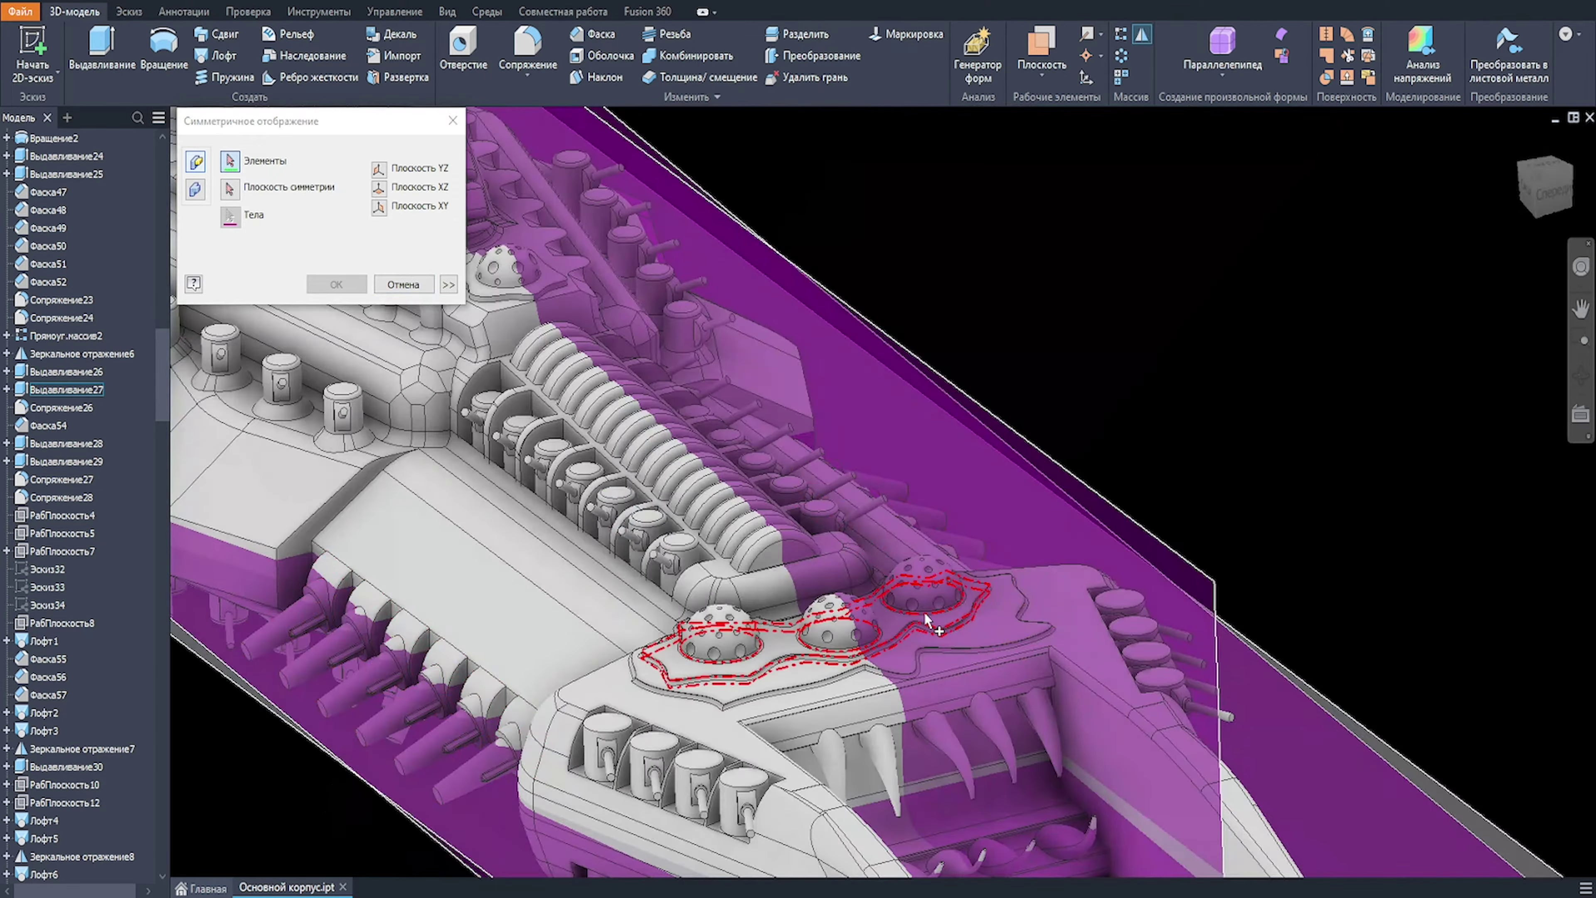
scroll(1147, 553, "down", 5)
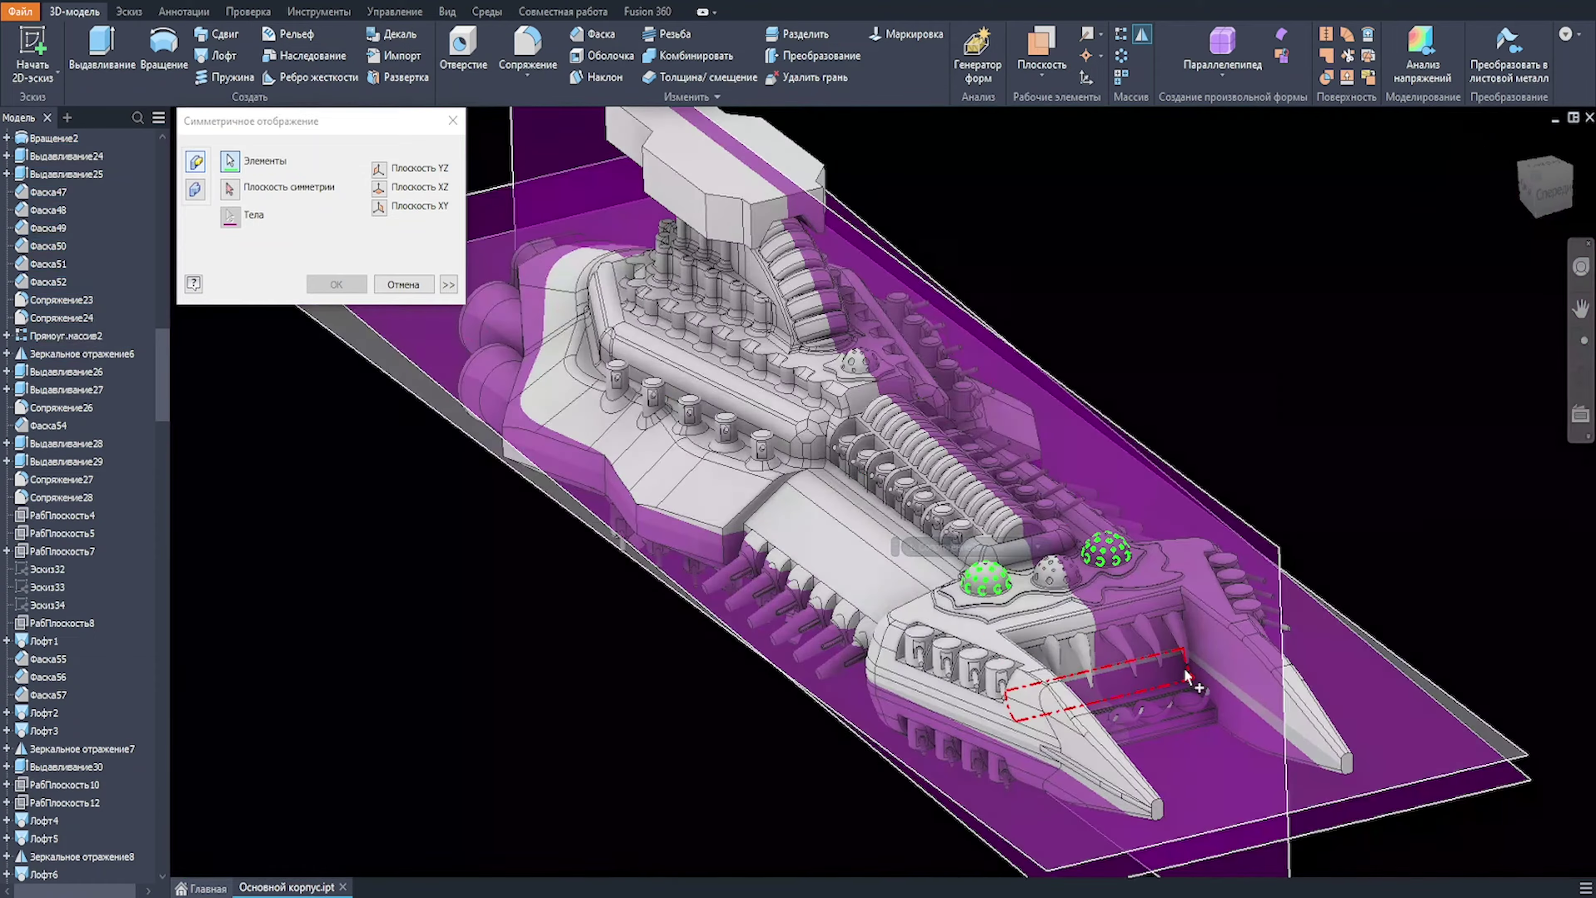
middle_click_drag(1186, 677, 1124, 390, "shift")
left_click(230, 189)
middle_click_drag(453, 861, 455, 764)
left_click(456, 780)
left_click(363, 284)
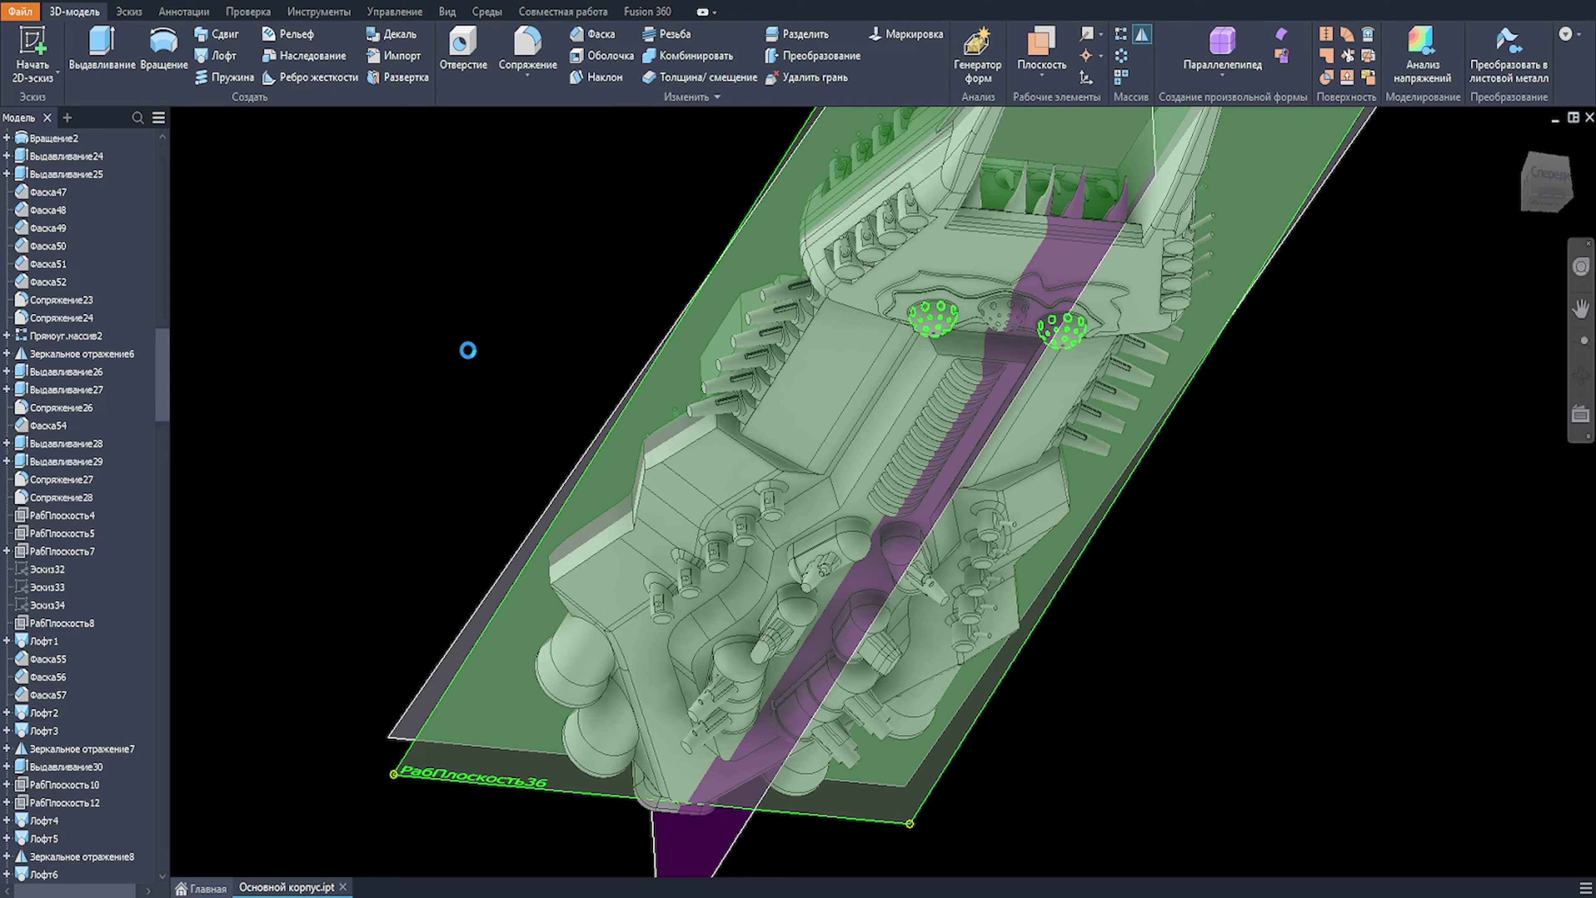
Step: Hide the horizontal work plane running through the hull
middle_click_drag(481, 356, 600, 371, "shift")
right_click(397, 351)
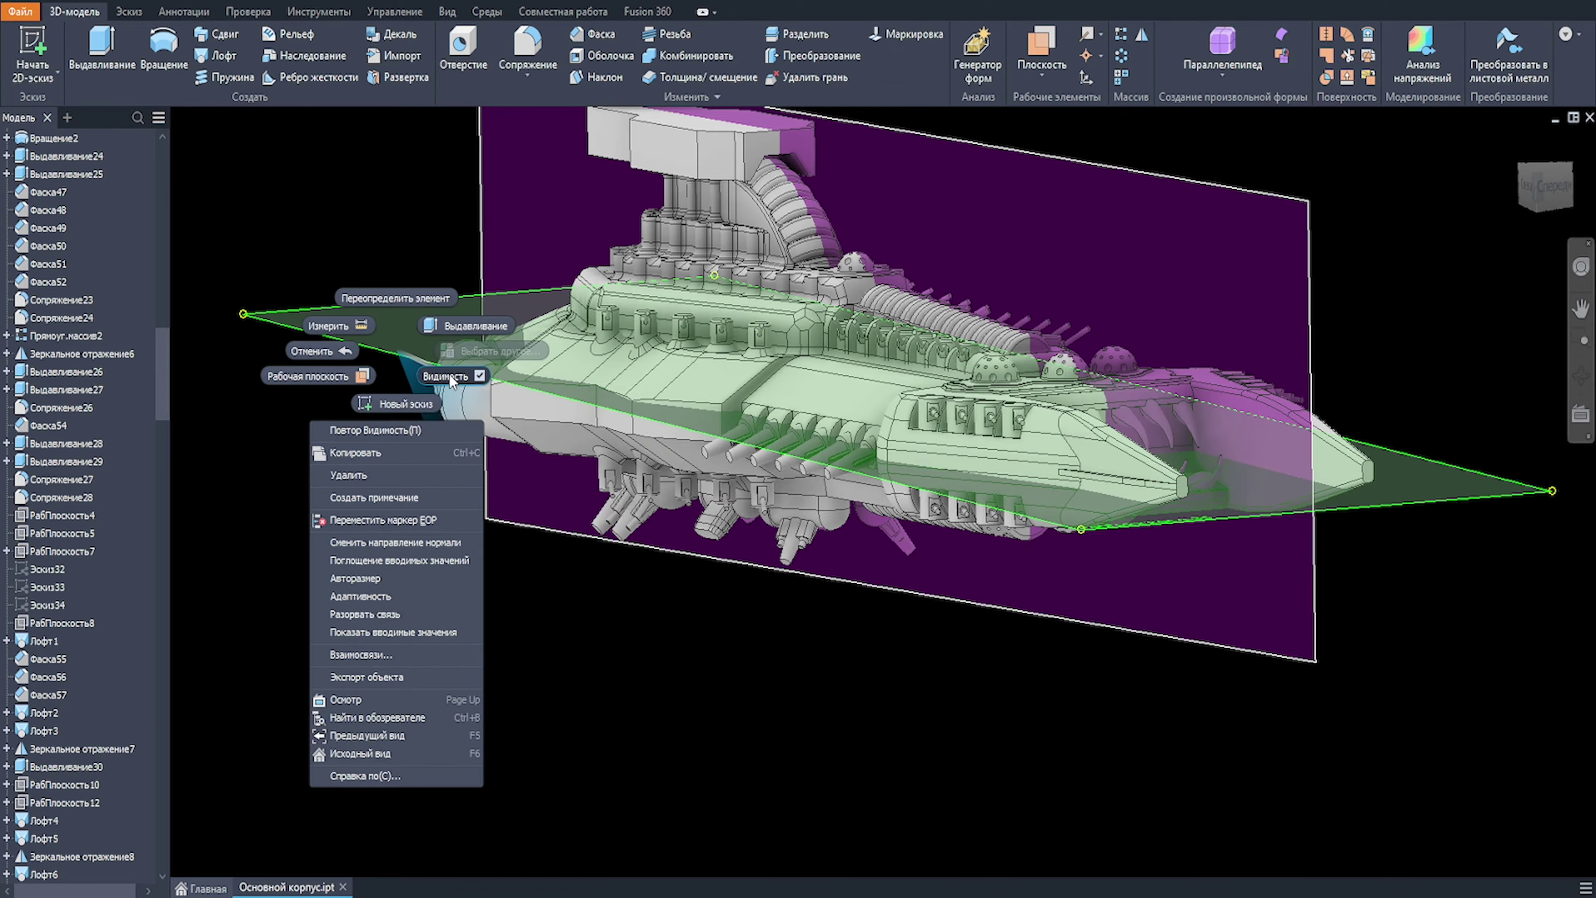
left_click(450, 376)
mouse_move(930, 164)
middle_mouse_down("shift")
mouse_move(826, 318)
mouse_move(819, 299)
mouse_move(695, 309)
mouse_move(904, 352)
mouse_move(1022, 471)
mouse_move(1141, 459)
mouse_move(1054, 463)
mouse_move(1085, 464)
middle_mouse_up("shift")
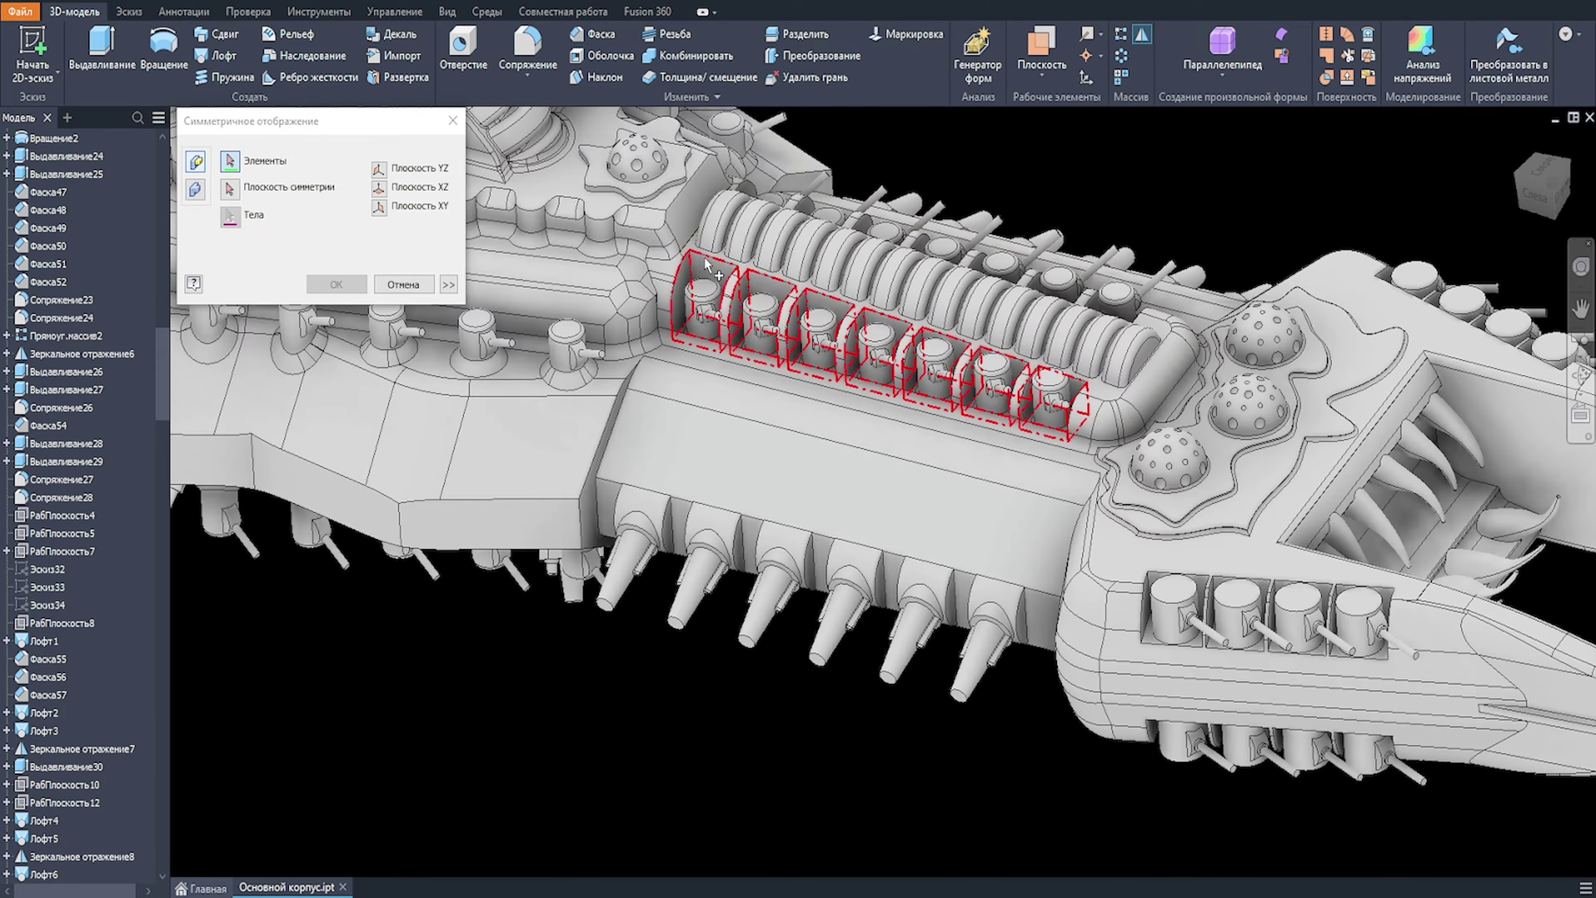
left_click(692, 308)
left_click(706, 317)
scroll(708, 320, "up", 1)
scroll(54, 422, "up", 20)
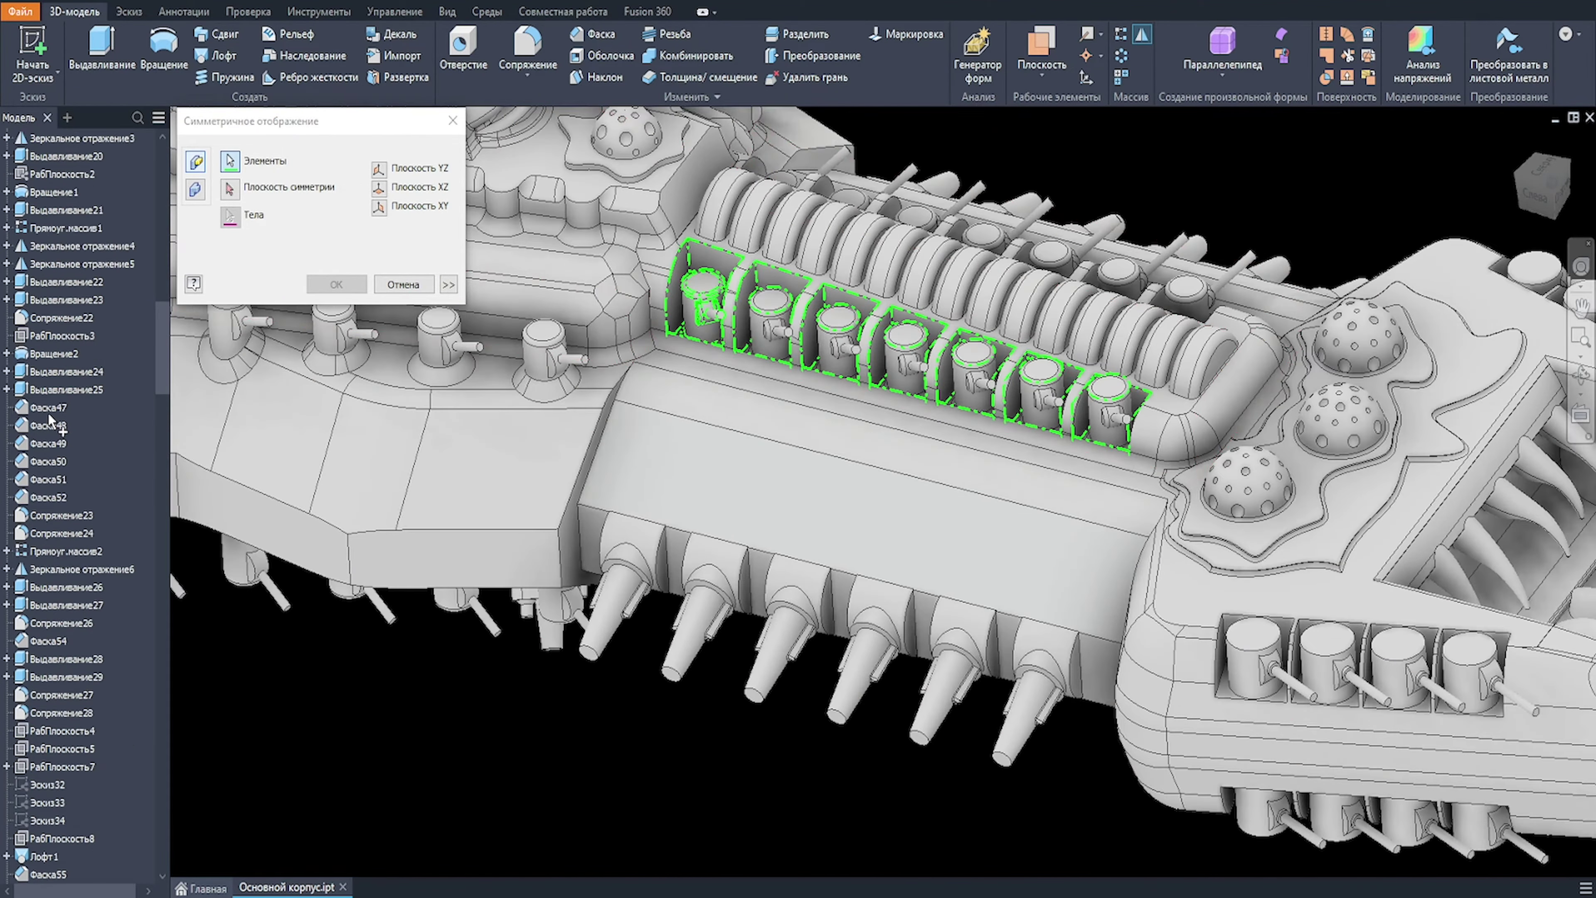
scroll(54, 422, "down", 20)
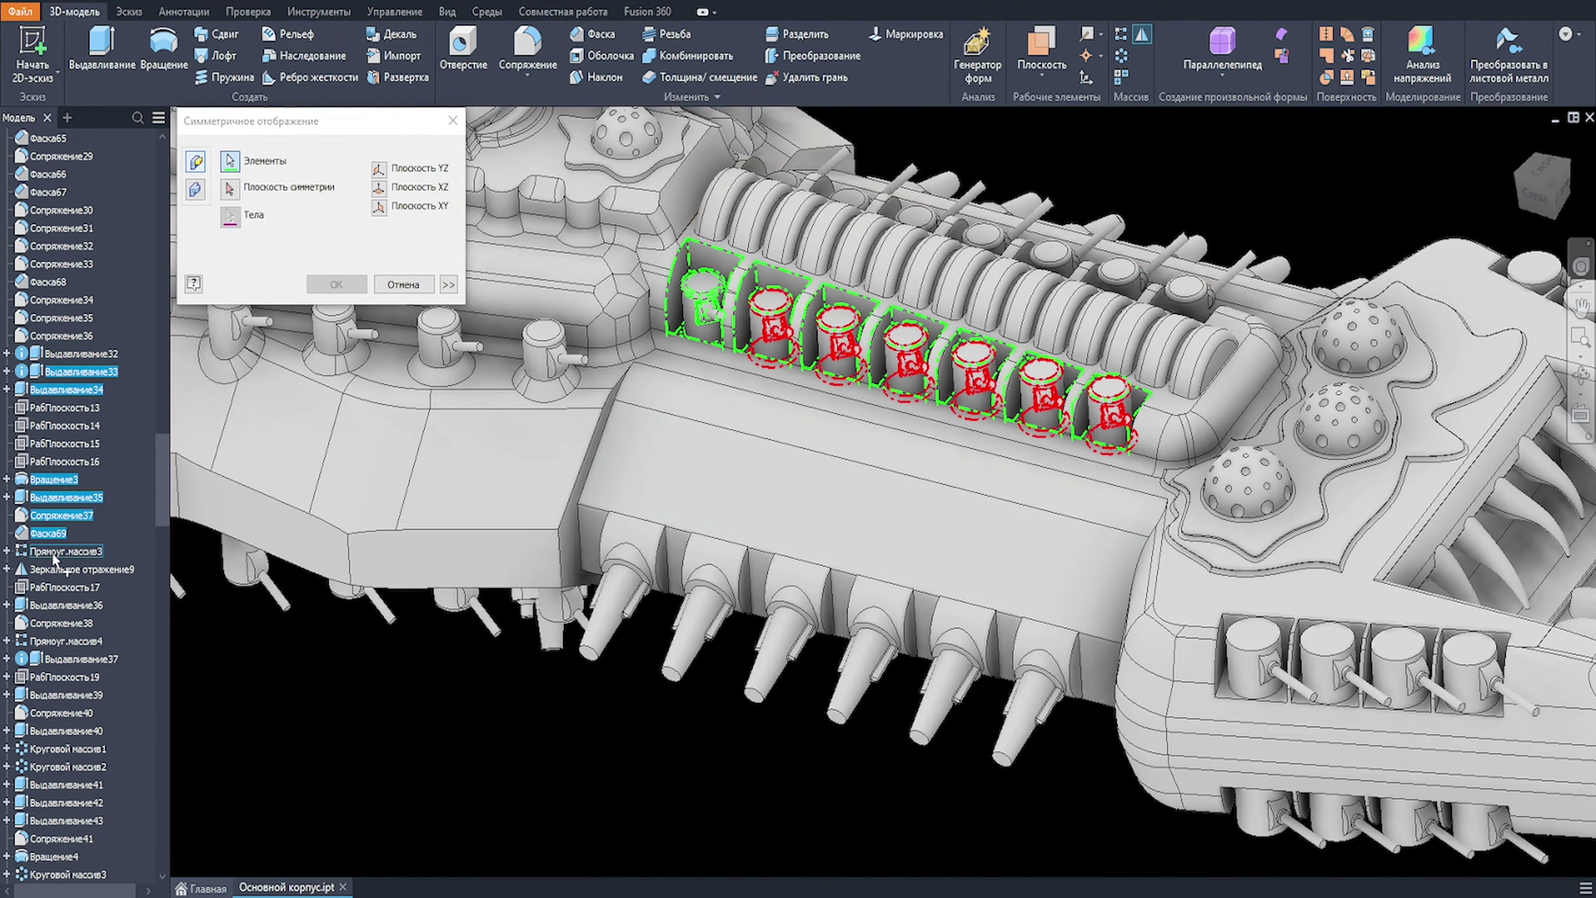
left_click(56, 572)
key("F6")
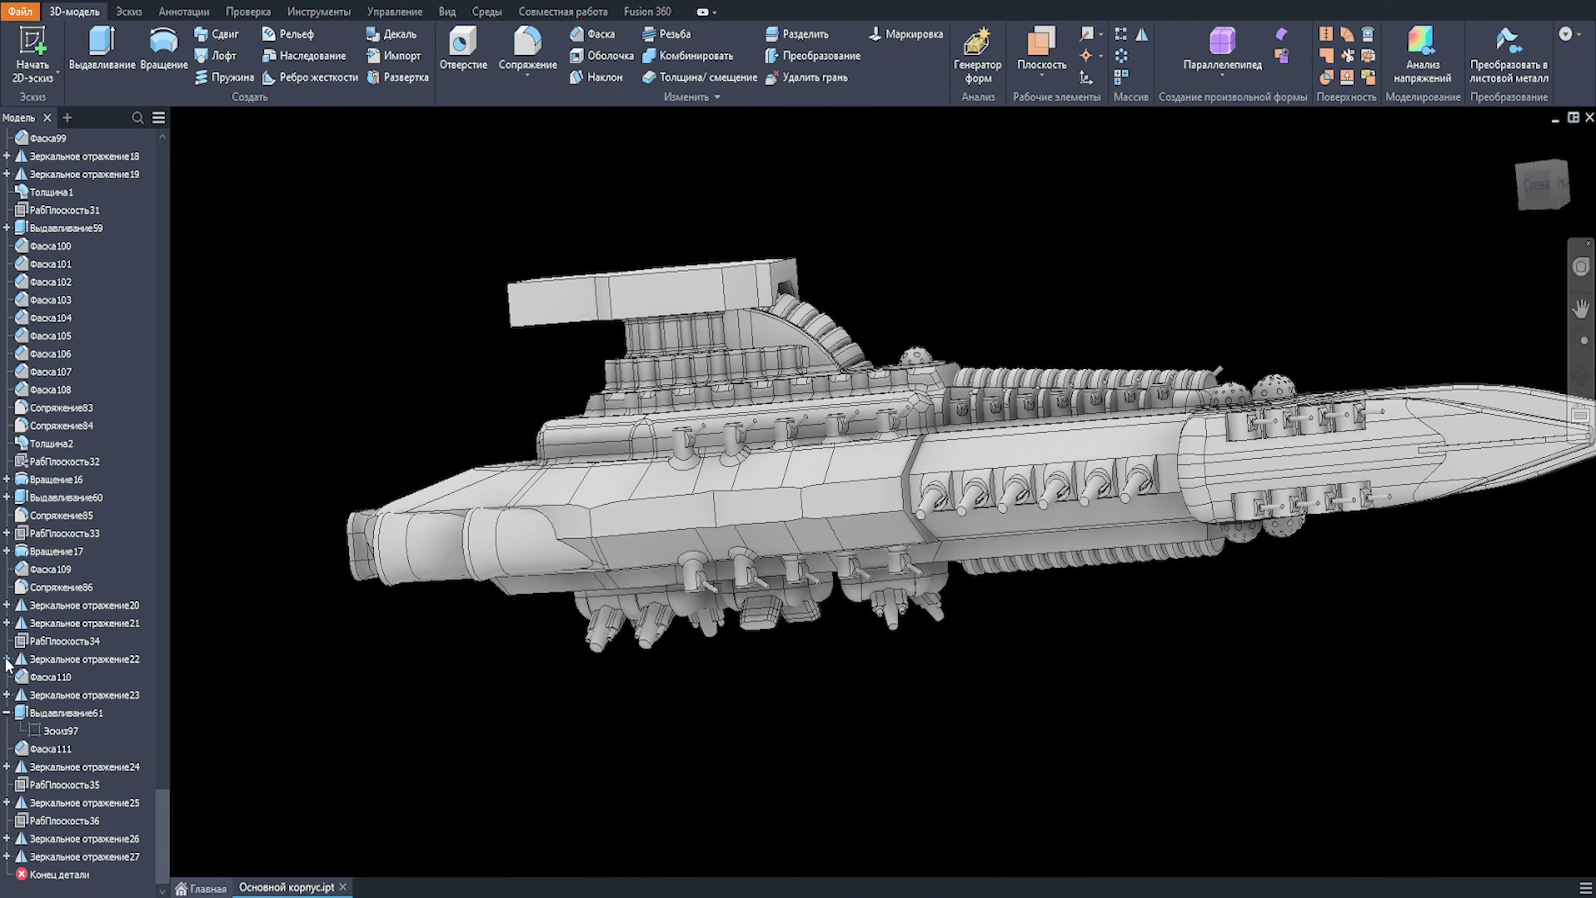
Step: Try to mirror the row of gun alcoves, with their pattern and mirror features, across work plane РабПлоскость35
left_click(43, 787)
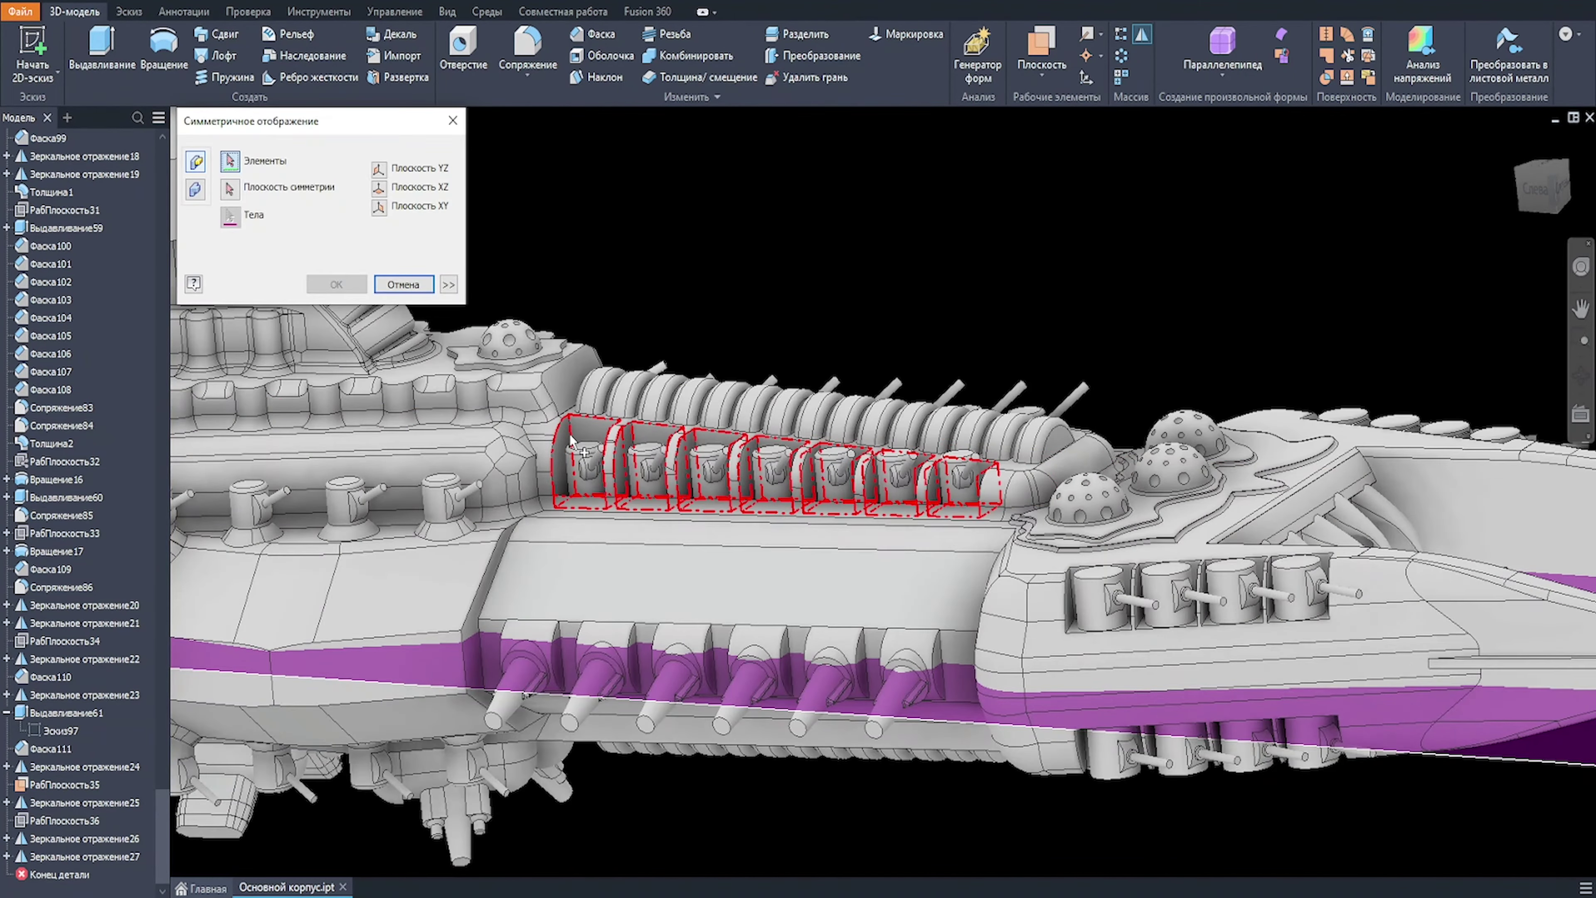
left_click(571, 438)
left_click(582, 450)
middle_click_drag(588, 463, 588, 501, "shift")
left_click(588, 501)
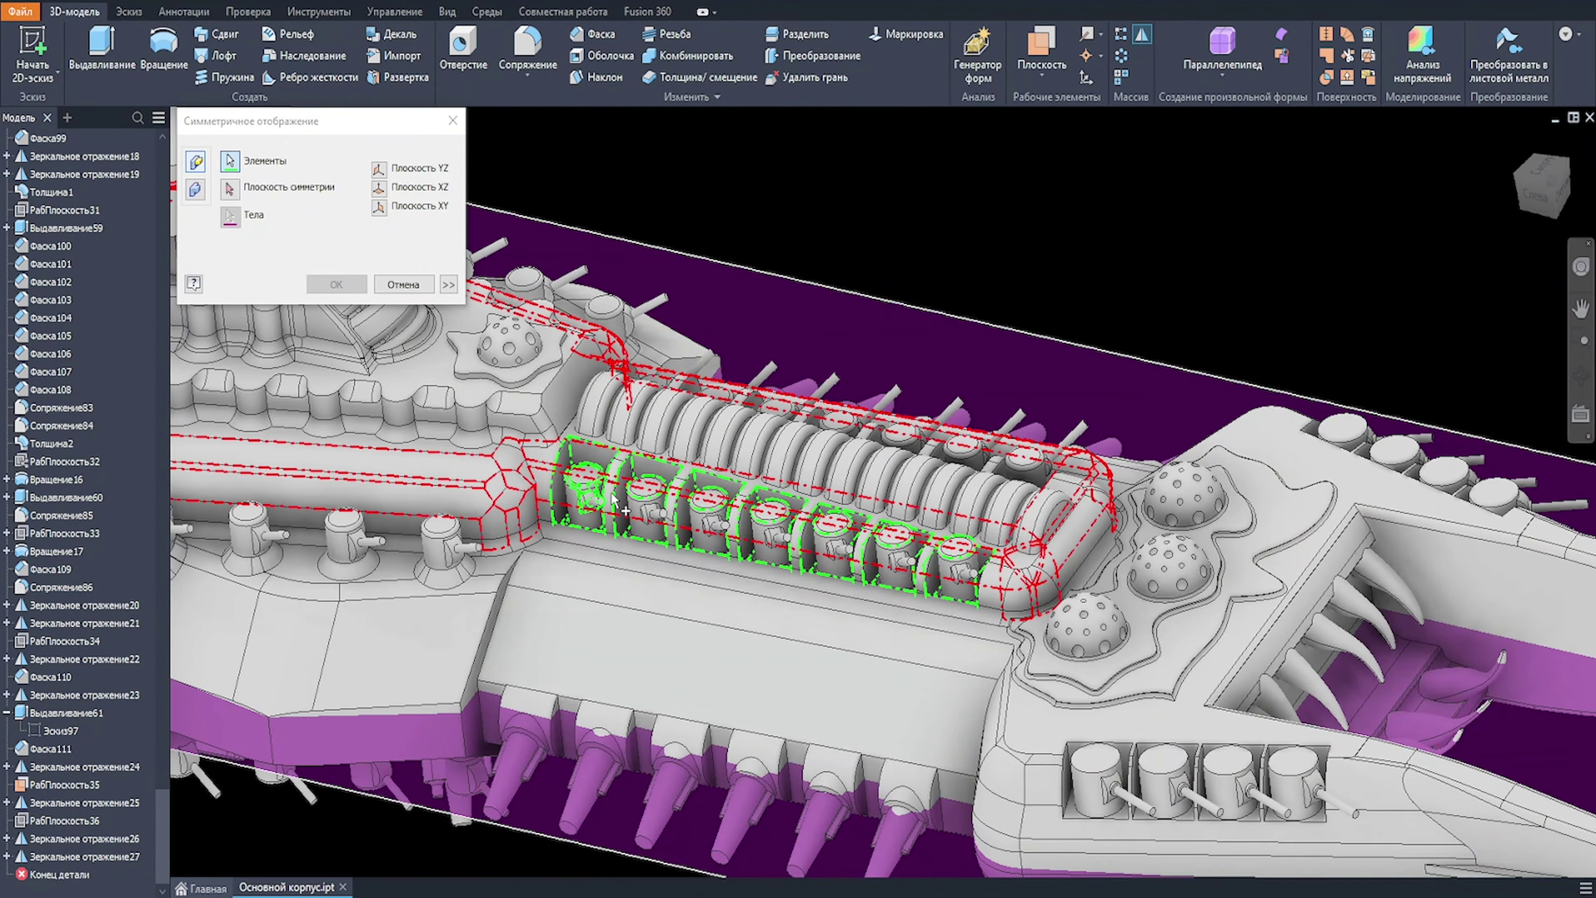
scroll(78, 500, "up", 4)
scroll(81, 501, "up", 20)
left_click(57, 552)
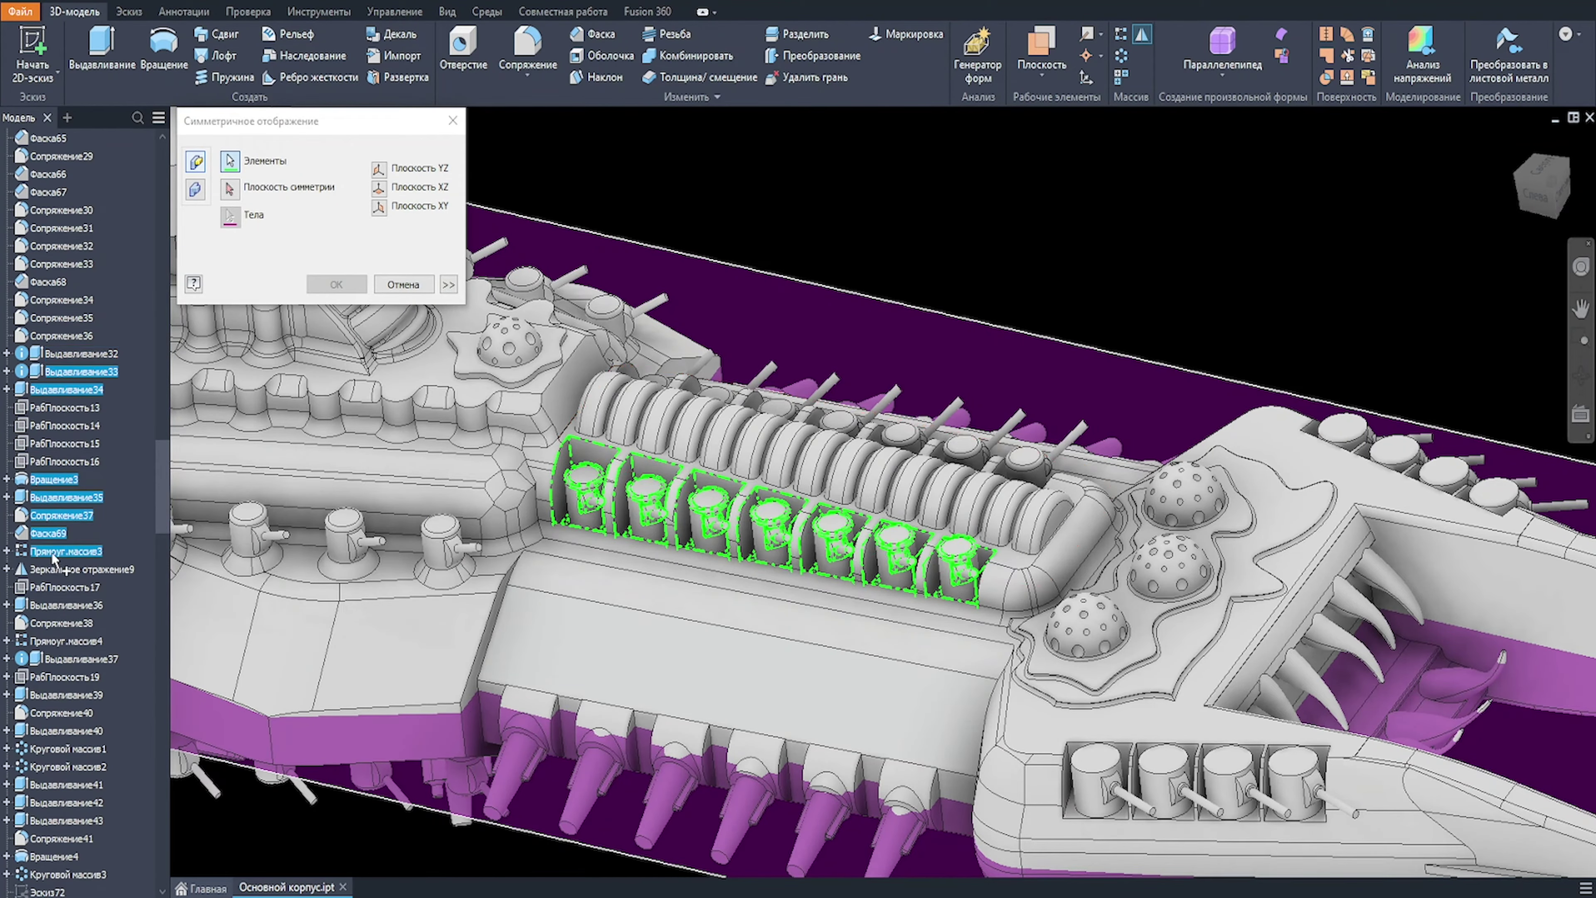
left_click(59, 570)
left_click(229, 189)
scroll(759, 289, "down", 4)
mouse_move(759, 290)
middle_mouse_down("shift")
mouse_move(920, 406)
mouse_move(656, 567)
mouse_move(765, 560)
middle_mouse_up("shift")
left_click(920, 406)
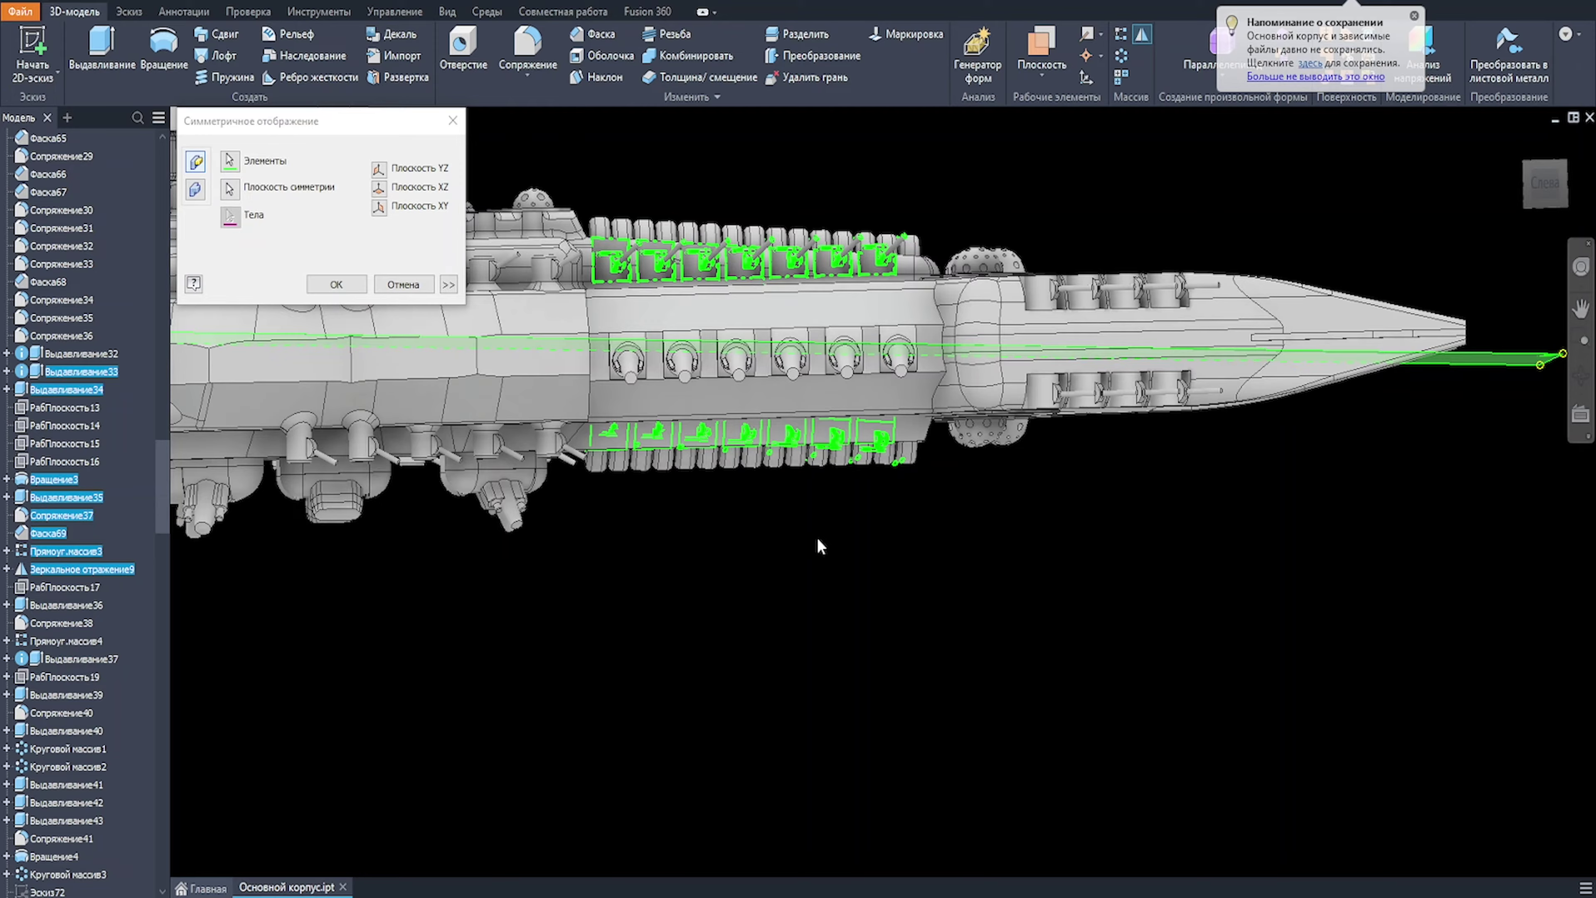
left_click(452, 120)
Step: Hide work plane РабПлоскость35 and make РабПлоскость36 visible
scroll(117, 680, "down", 20)
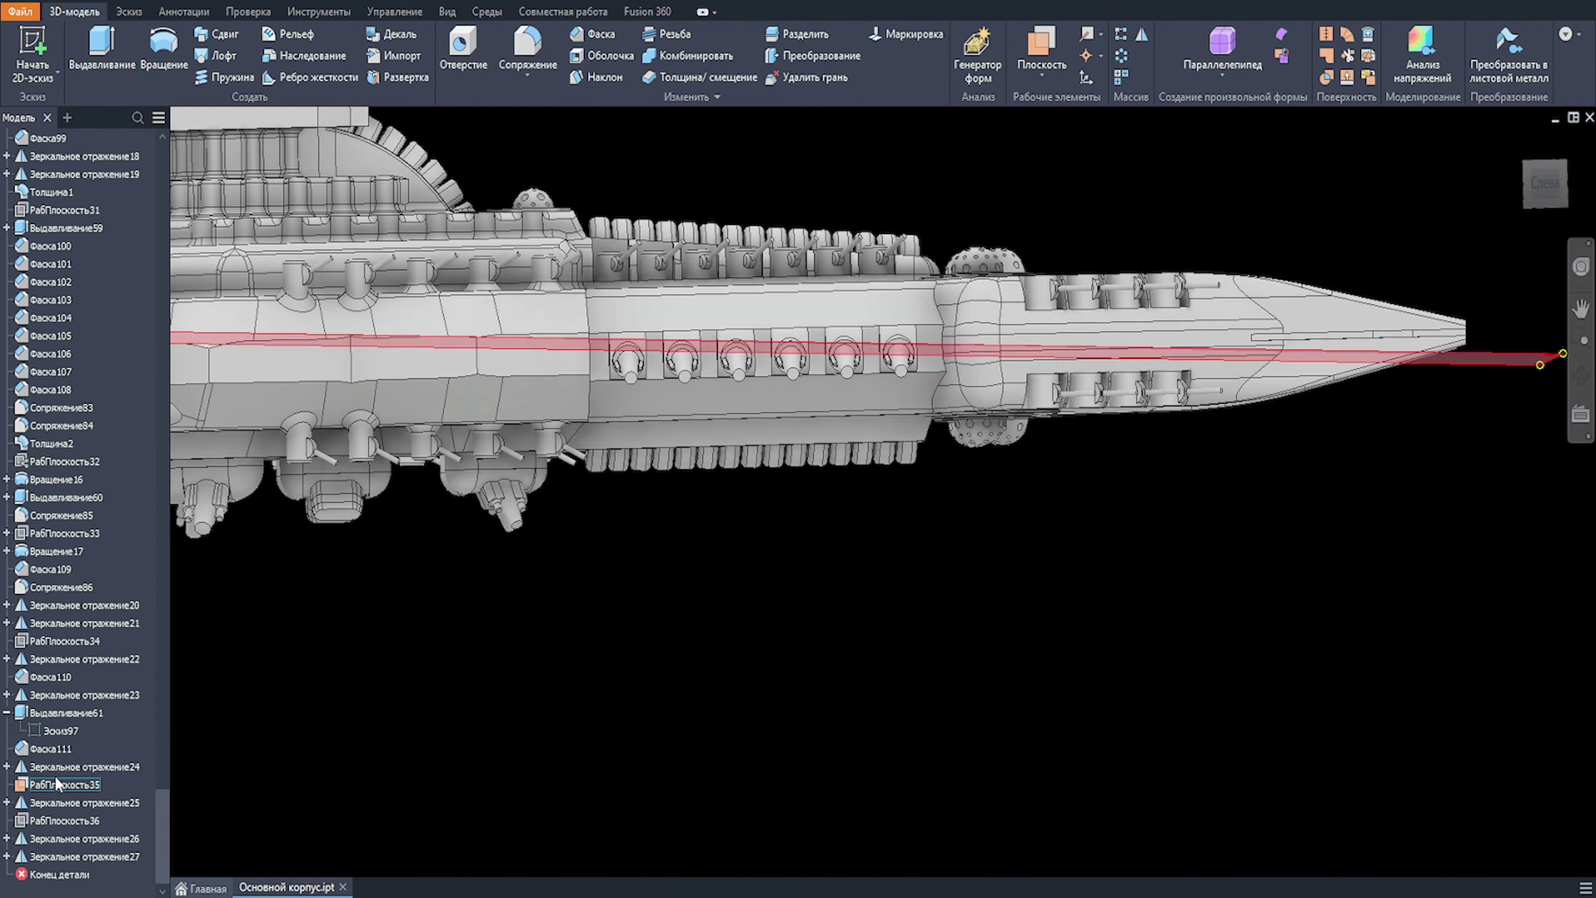
right_click(55, 785)
left_click(103, 678)
right_click(58, 821)
left_click(123, 680)
Step: Select the first gun alcove's features, their pattern Прямоуг.массив3 and mirror Зеркальное отражение9 as the features to mirror
scroll(603, 617, "down", 2)
middle_click_drag(604, 618, 483, 591, "shift")
left_click(1141, 36)
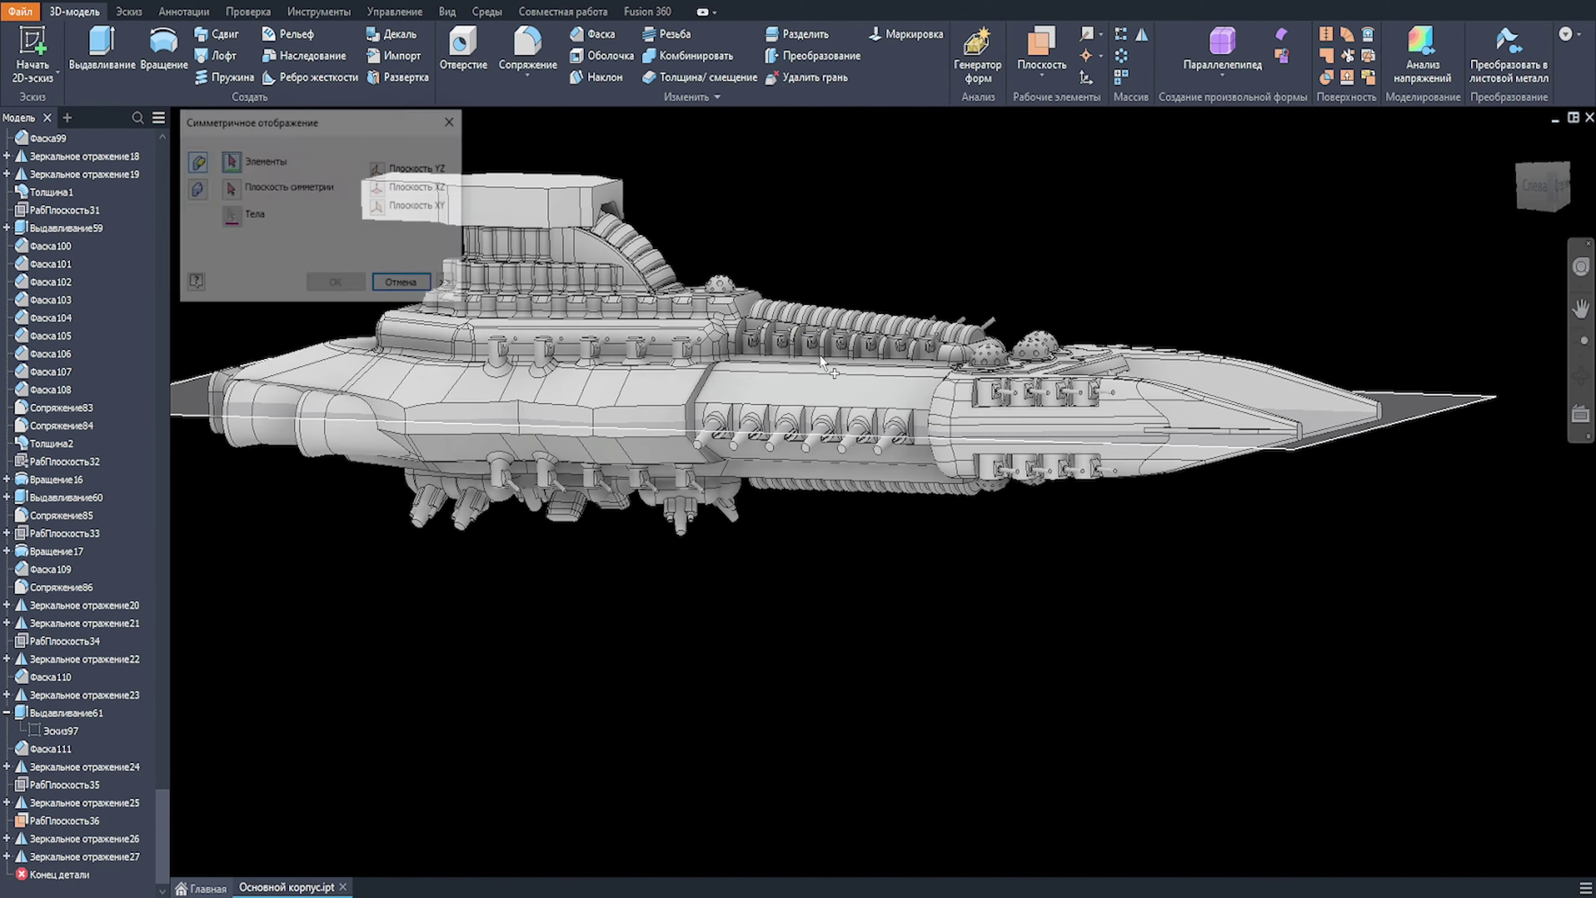
scroll(779, 295, "up", 4)
left_click(729, 358)
left_click(735, 368)
left_click(751, 363)
scroll(100, 541, "up", 20)
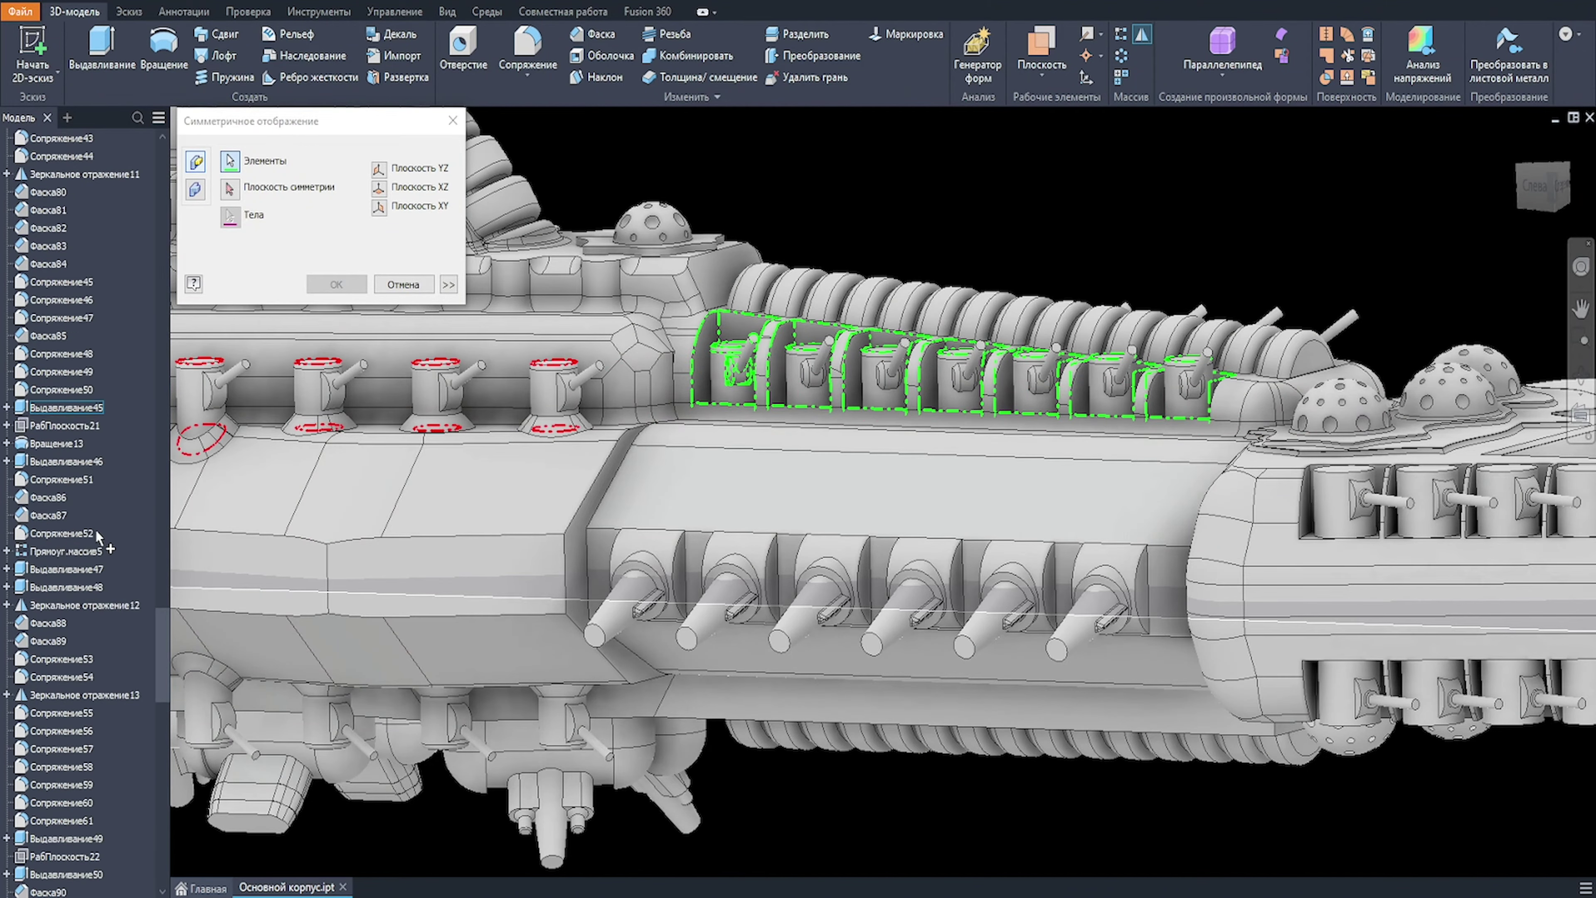
left_click(61, 462)
left_click(66, 443)
Step: Choose work plane РабПлоскость36 as the symmetry plane and mirror the gun alcoves to the underside
left_click(229, 189)
scroll(696, 380, "down", 3)
left_click(1377, 422)
middle_click_drag(731, 679, 692, 692, "shift")
left_click(336, 285)
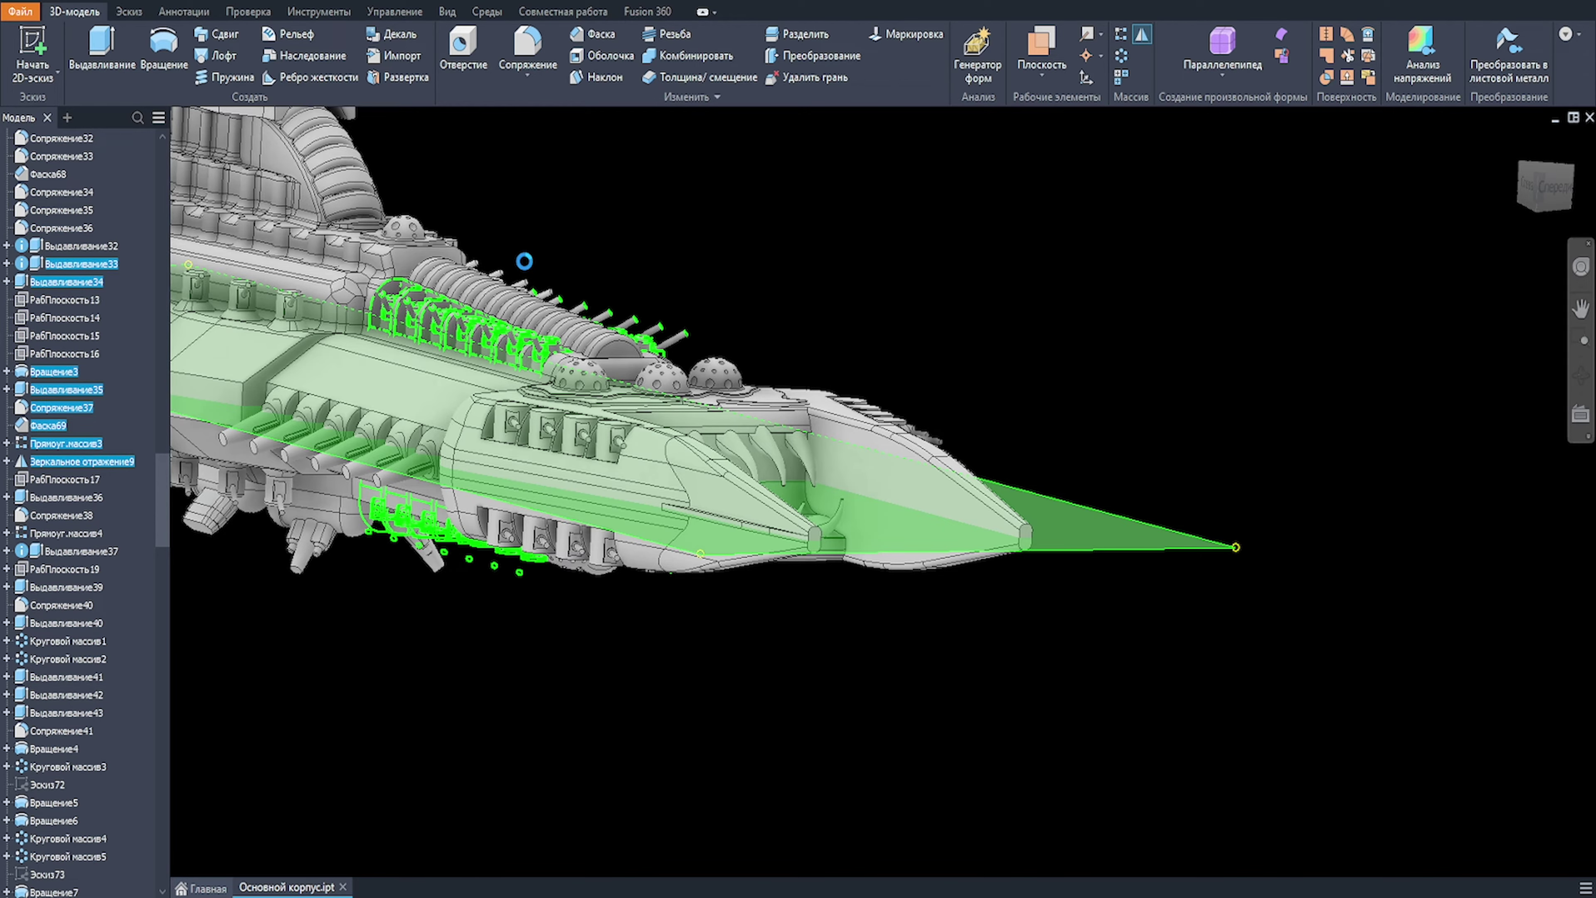
mouse_move(468, 622)
middle_mouse_down()
mouse_move(576, 651)
mouse_move(798, 659)
mouse_move(813, 644)
mouse_move(708, 659)
mouse_move(763, 497)
mouse_move(723, 442)
middle_mouse_up()
scroll(616, 564, "down", 5)
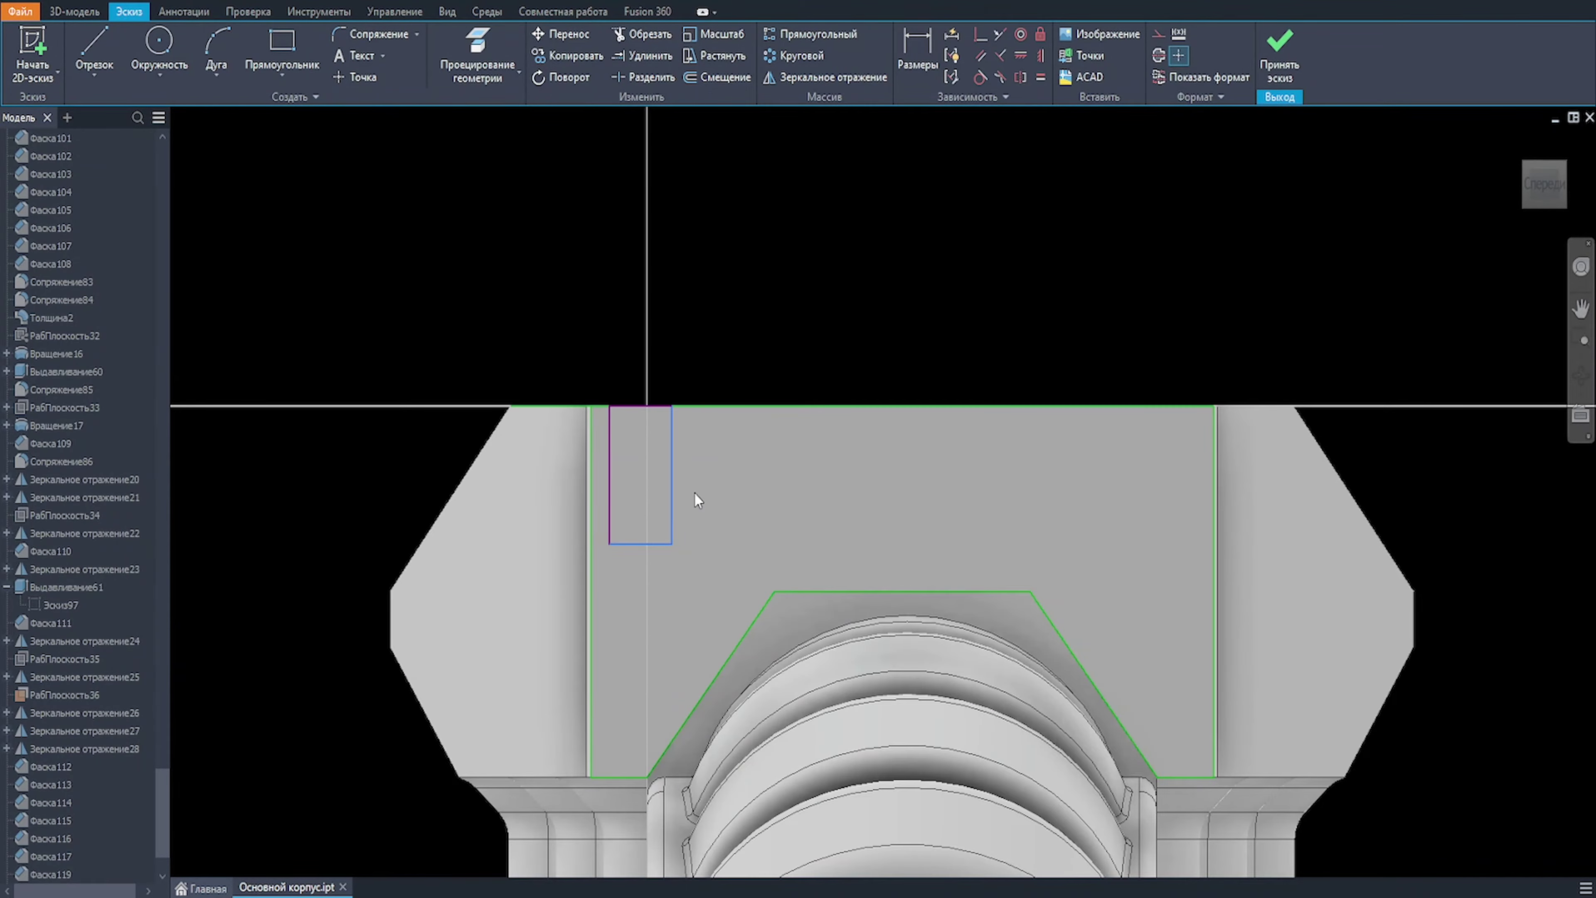
Step: Dimension the rectangle on the bridge block's front face 350 mm wide and 250 mm above the cutout's upper edge
key("d")
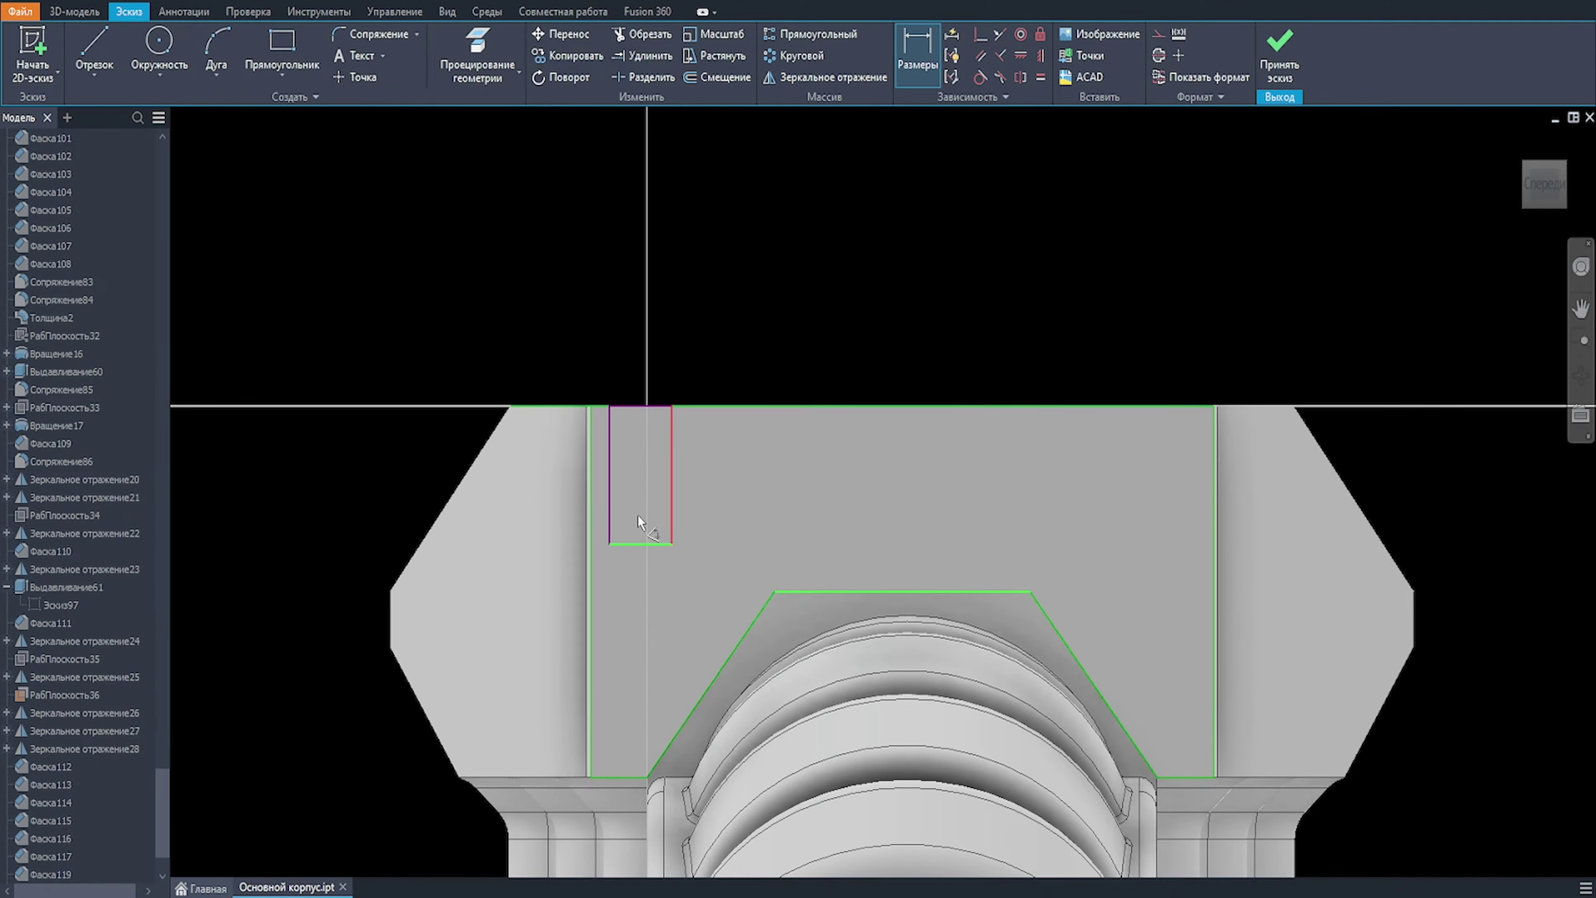
left_click(376, 334)
type("250")
key("Return")
left_click(672, 506)
left_click(609, 493)
left_click(358, 293)
type("350")
key("Return")
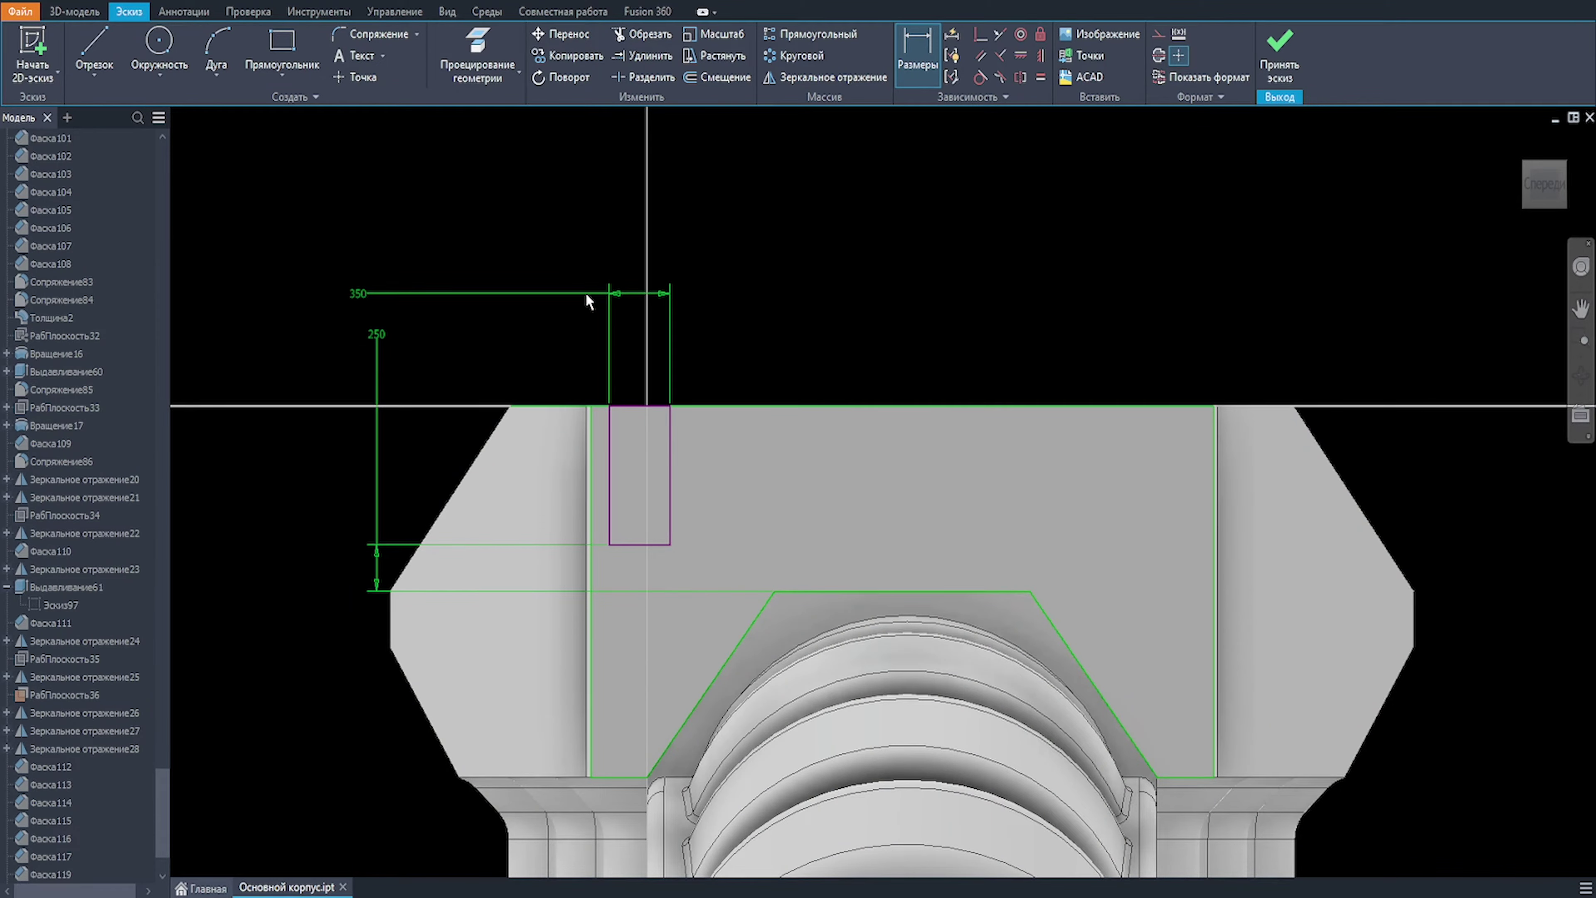
Step: Offset the outline of the bridge block's front face inward by 50 mm
scroll(647, 377, "up", 1)
left_click(715, 77)
left_click(705, 411)
type("50")
key("Return")
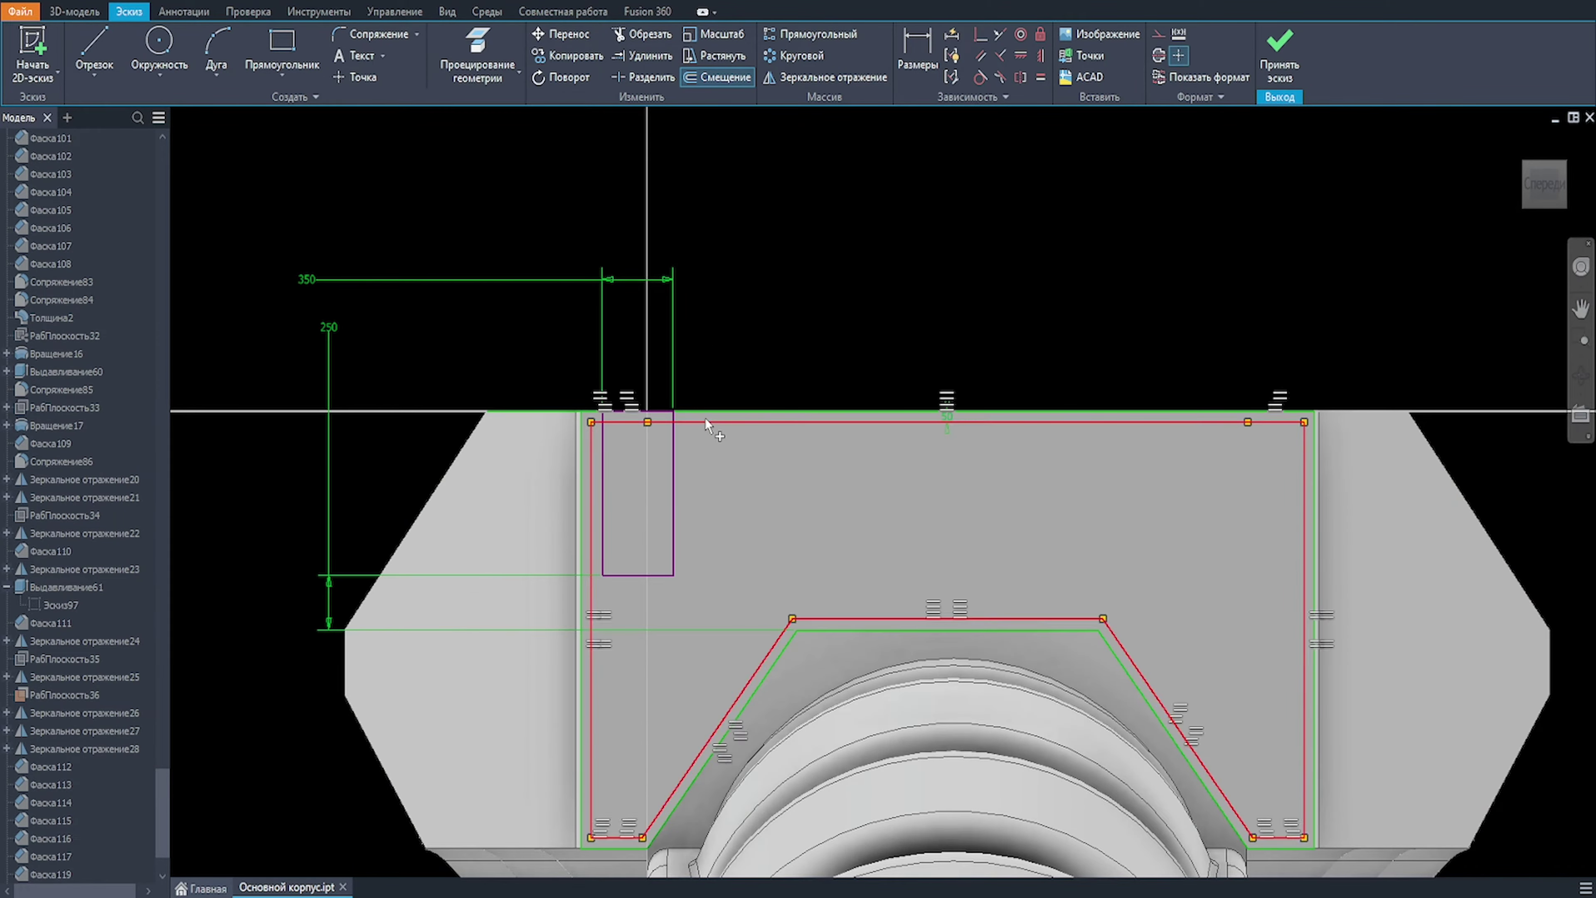
Step: Cut the rectangle 50 mm deep into the bridge block's front face with Extrude
key("e")
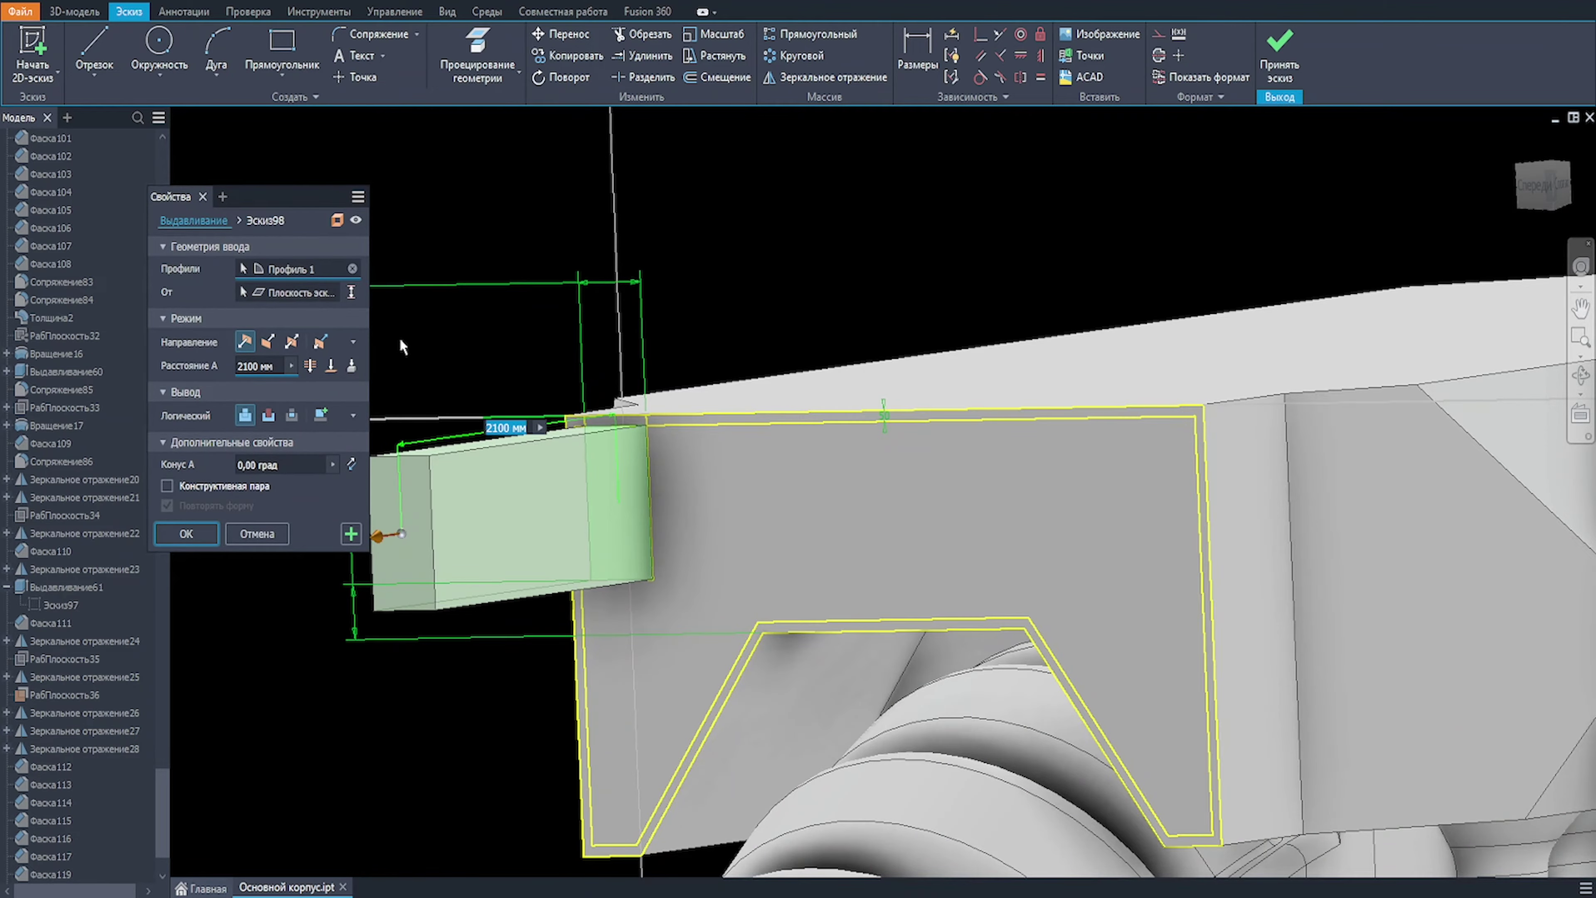
type("50")
left_click(268, 415)
scroll(595, 306, "up", 1)
left_click(195, 535)
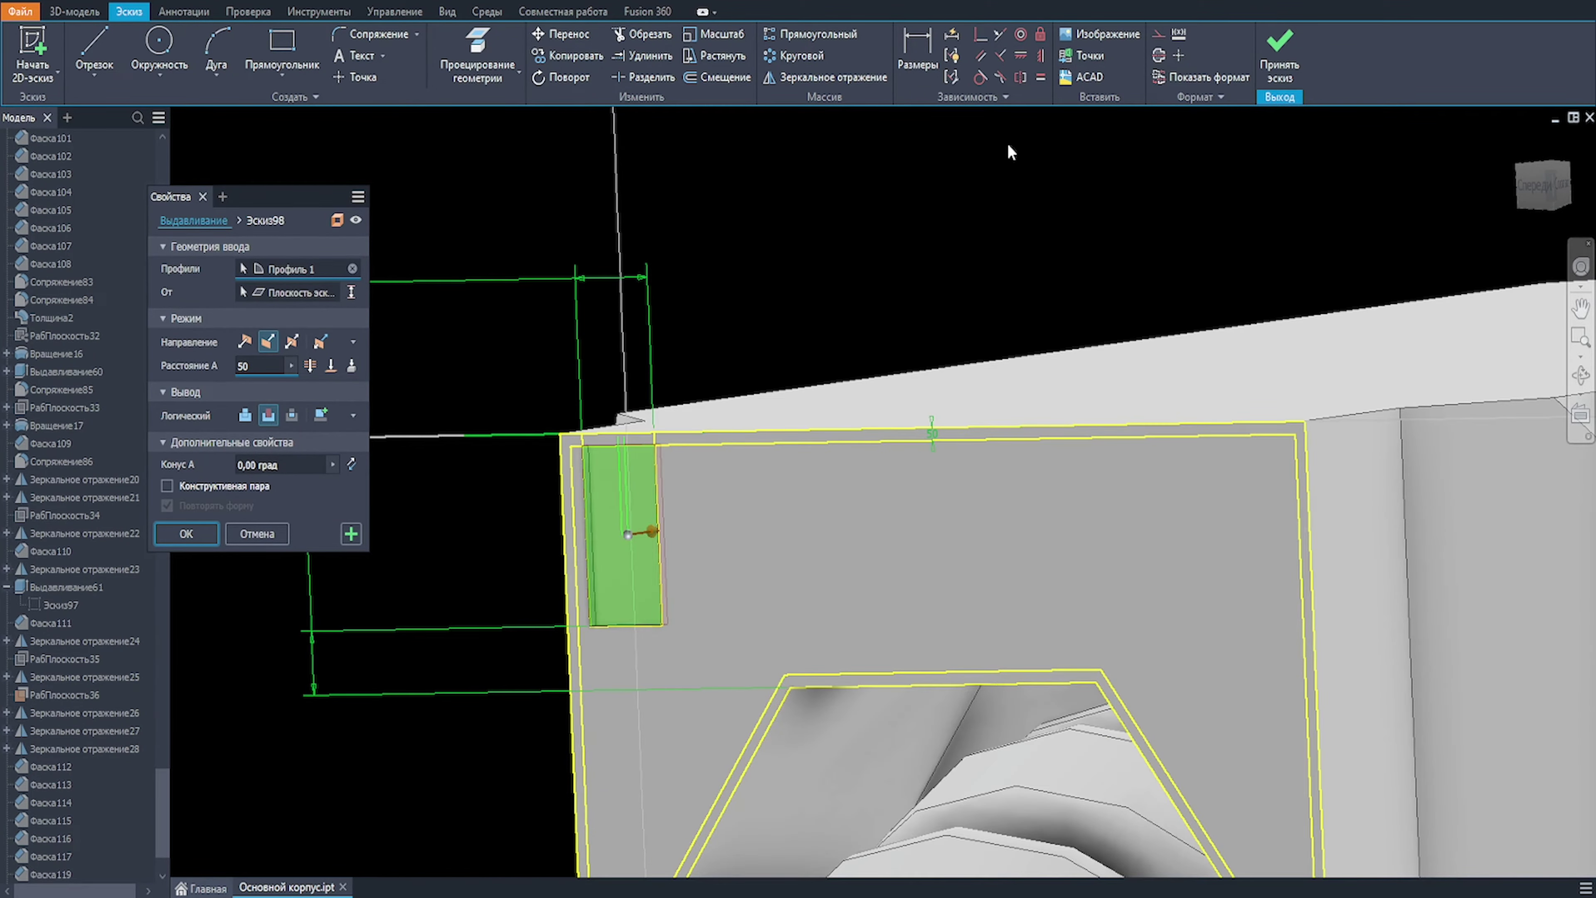
Step: Set up a rectangular pattern of the recess Выдавливание62 along the front face's upper edge
scroll(151, 808, "down", 2)
scroll(703, 352, "down", 1)
left_click(1121, 34)
left_click(66, 856)
left_click(198, 242)
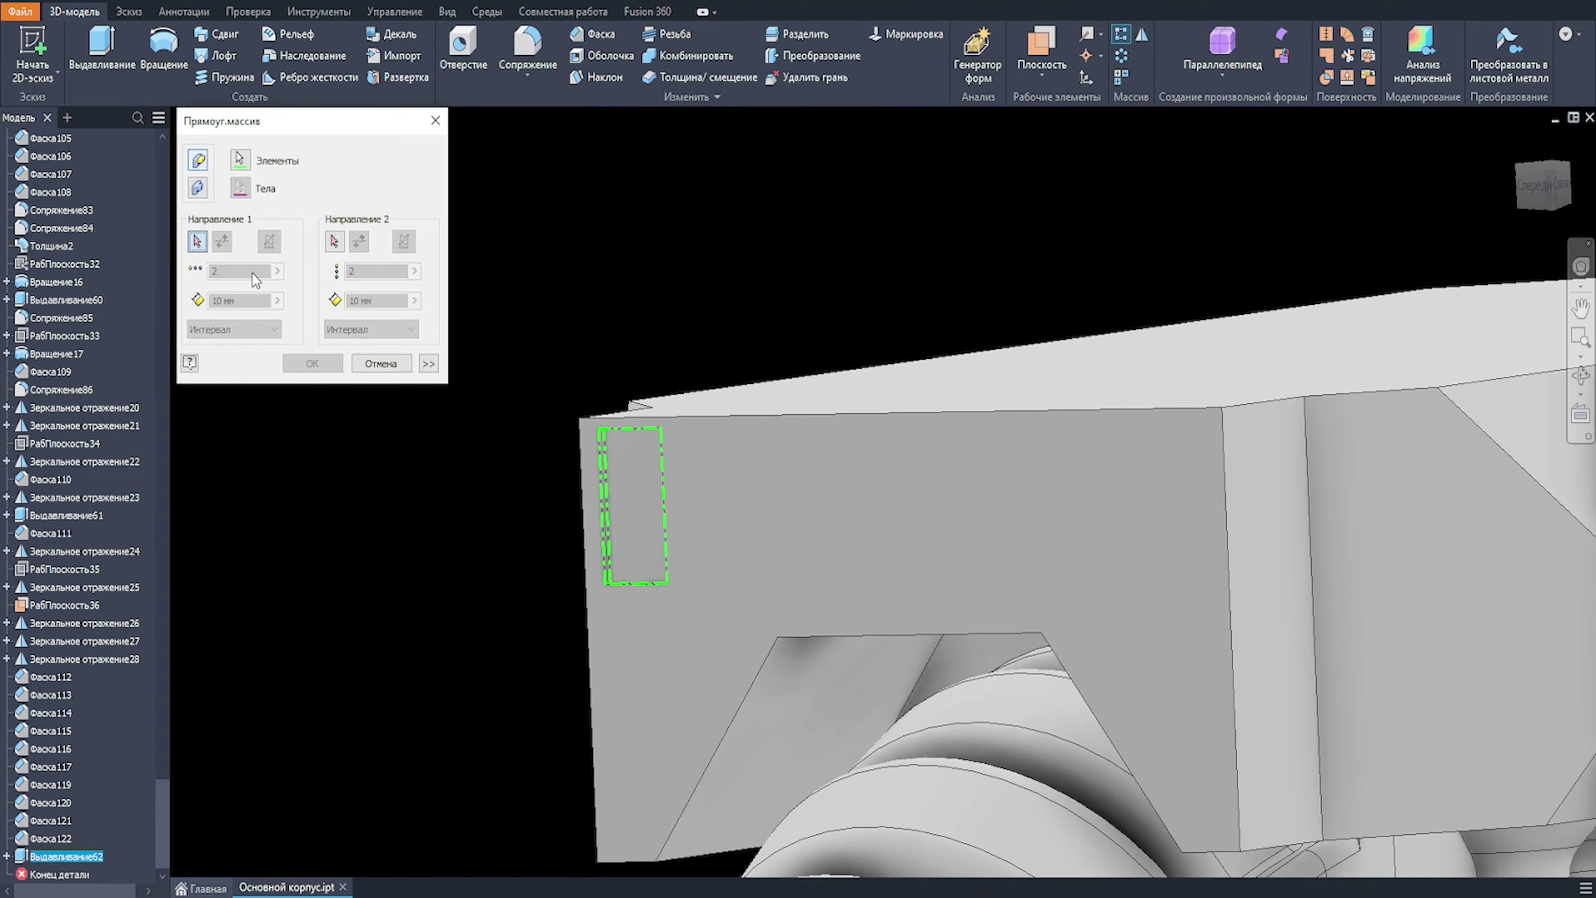
left_click(746, 416)
Step: Try recess pattern spacings of 380 mm and 400 mm
left_click_drag(241, 301, 208, 301)
scroll(744, 344, "down", 1)
middle_click_drag(745, 344, 782, 336, "shift")
left_click_drag(242, 302, 205, 302)
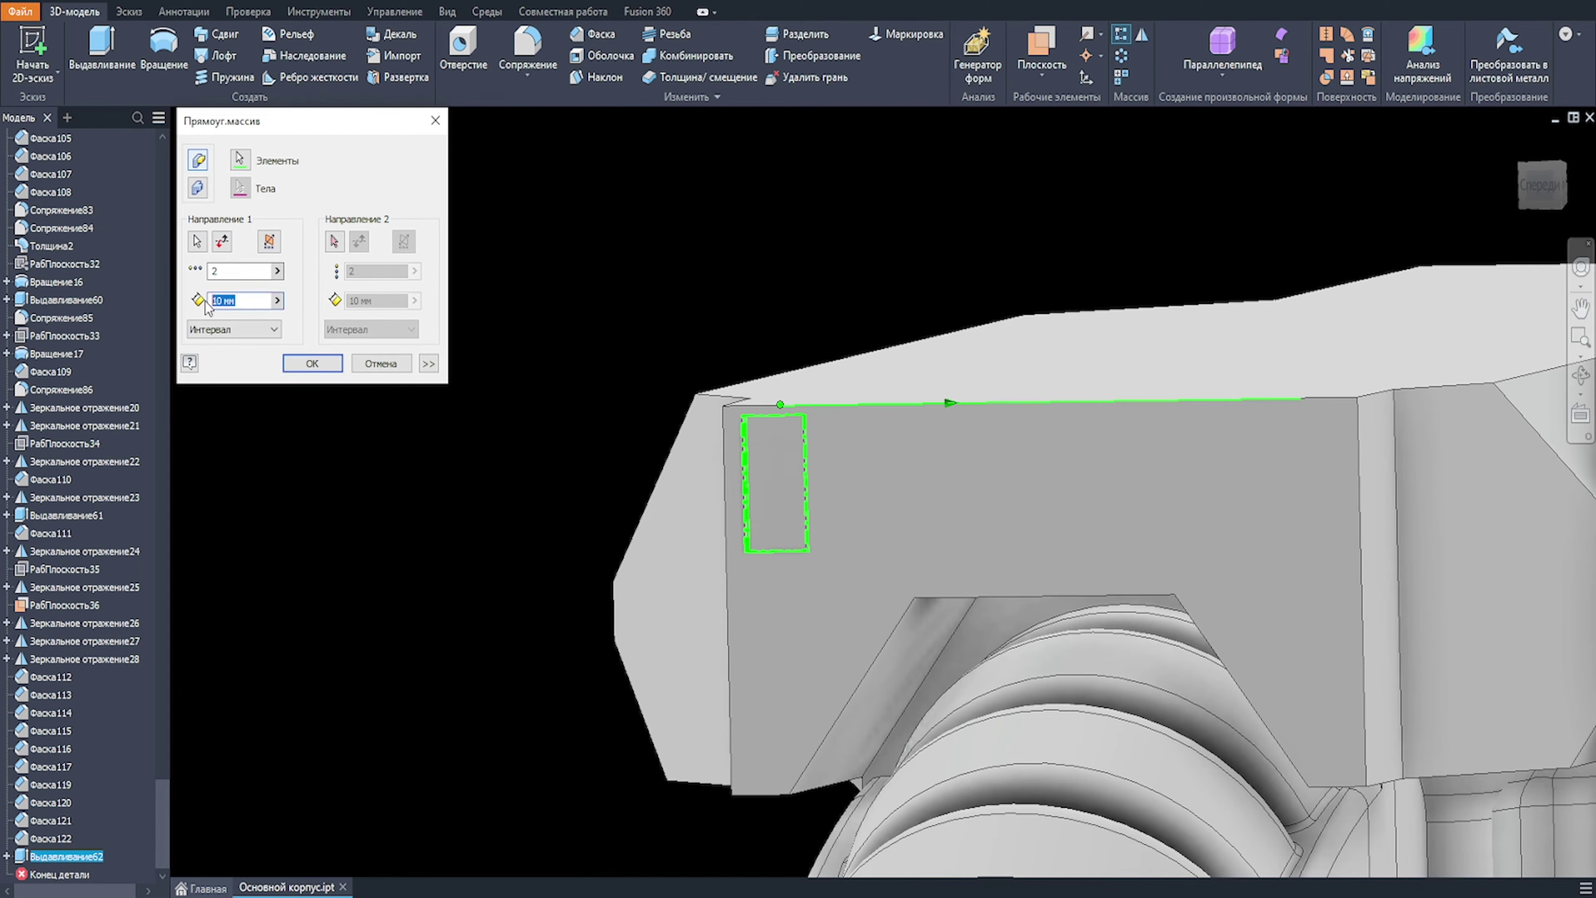
type("380")
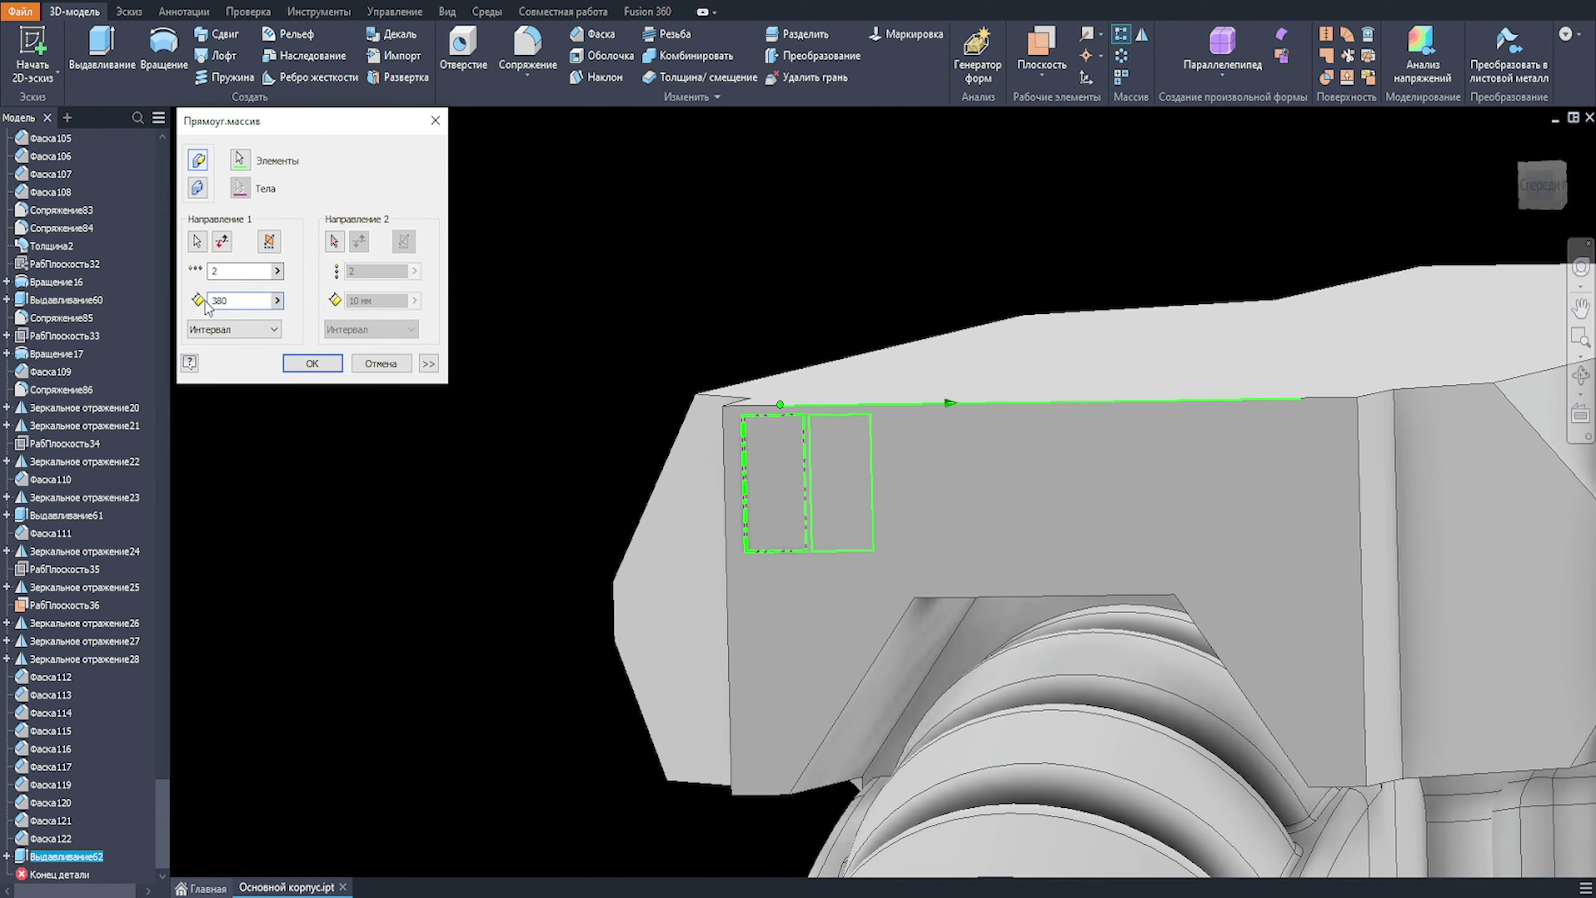
key("BackSpace")
key("BackSpace")
key("BackSpace")
type("400")
Step: Try an instance count of 67 for the recess pattern
left_click_drag(228, 271, 207, 272)
type("67")
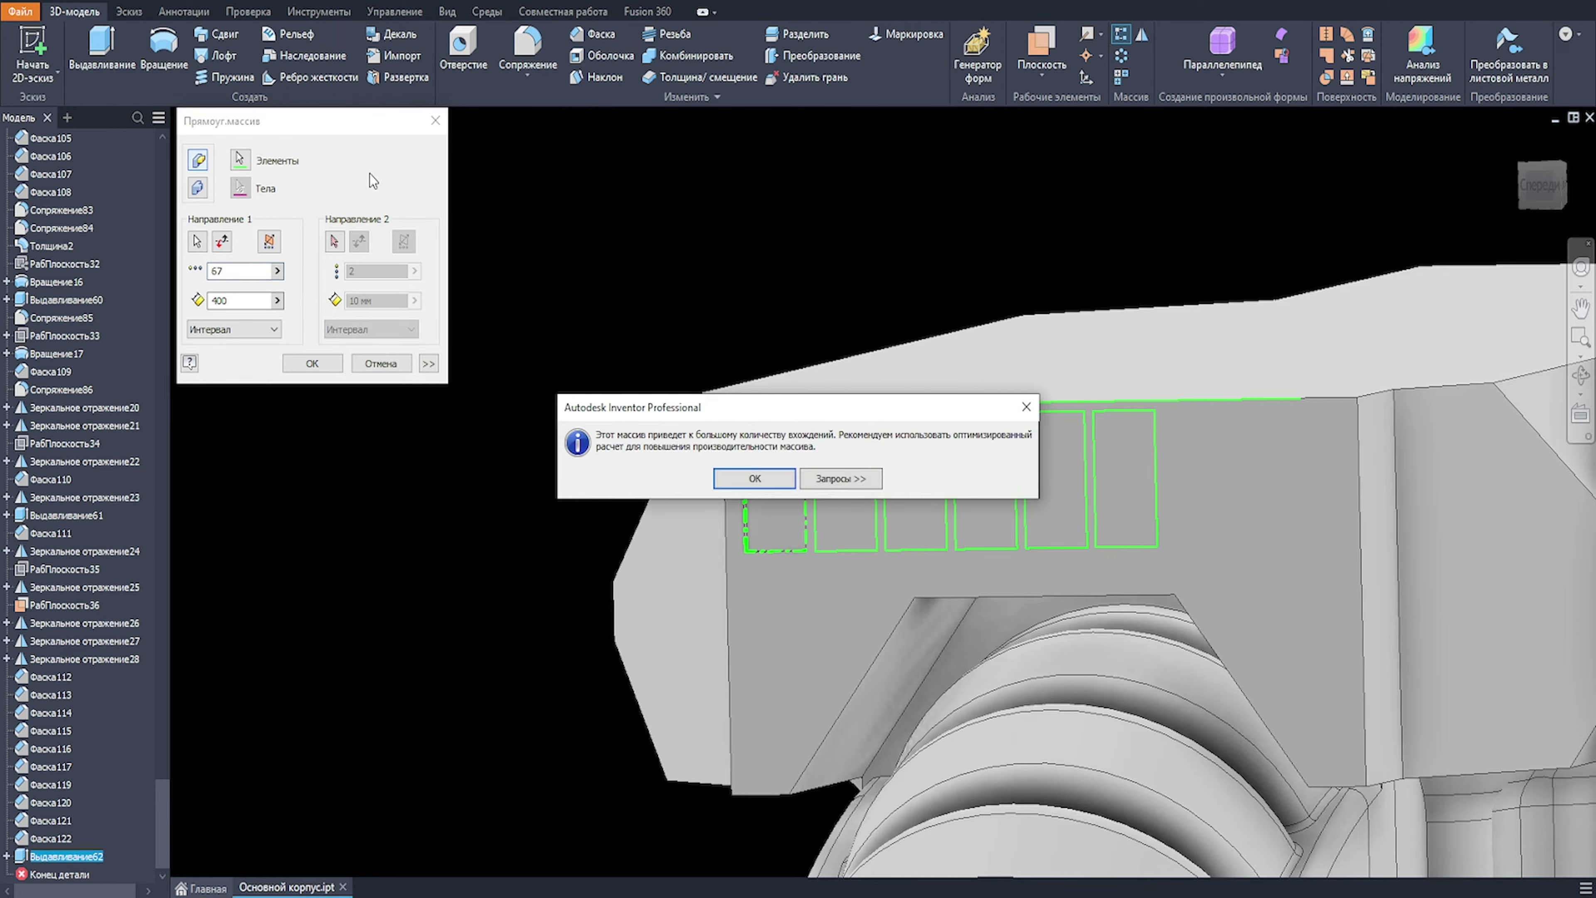
left_click(734, 481)
key("BackSpace")
type("8")
left_click(722, 471)
key("BackSpace")
key("BackSpace")
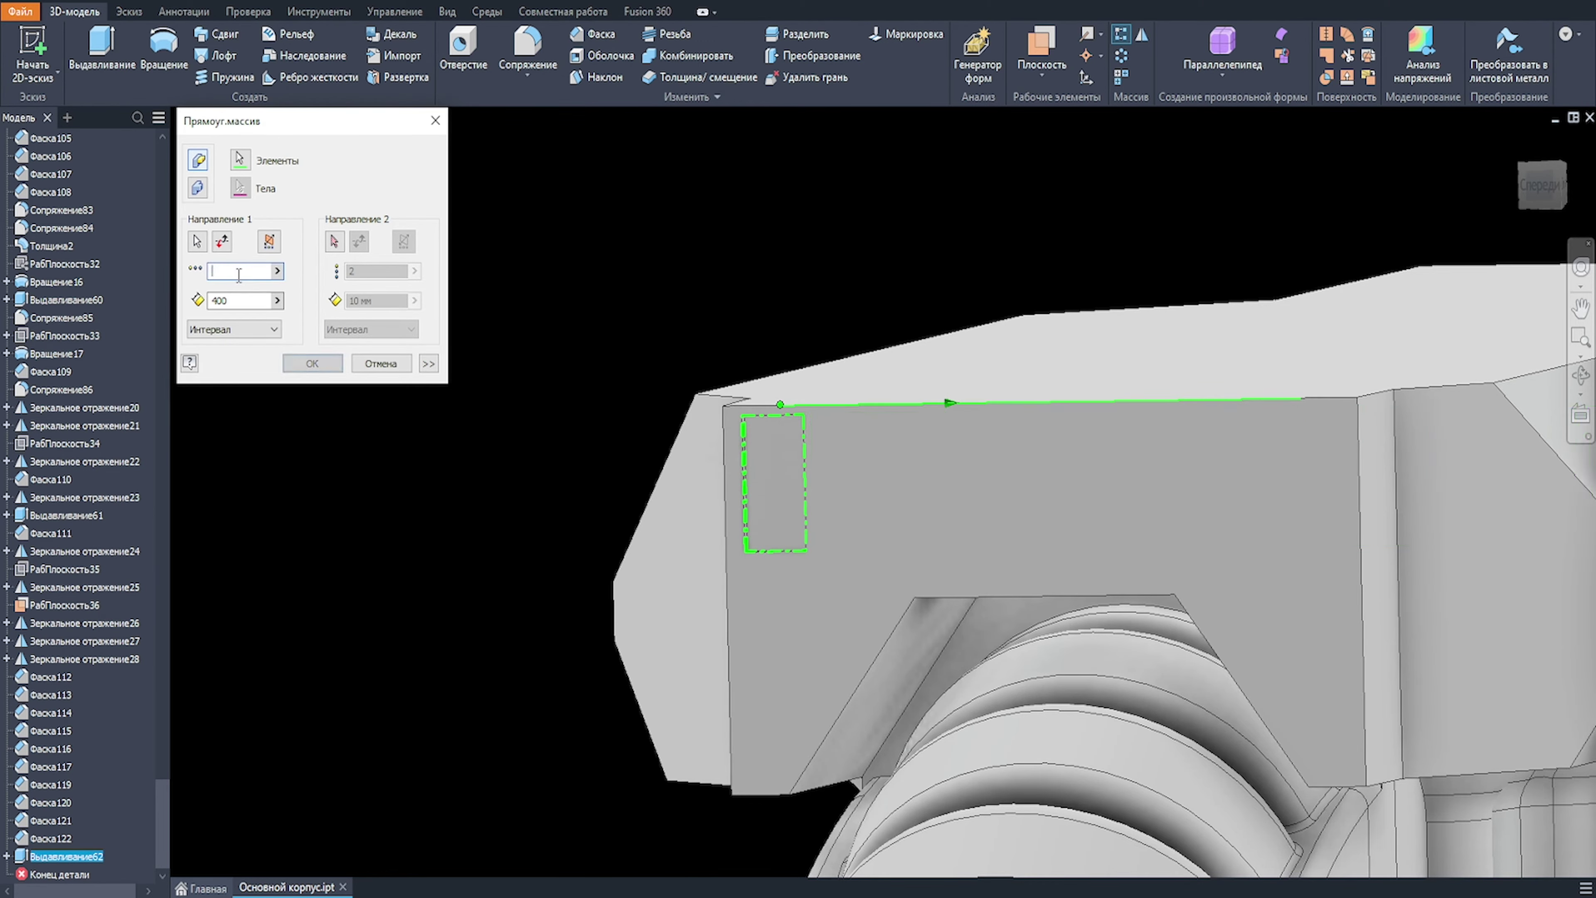
Step: Set the recess pattern to 8 instances spaced 430 mm apart and create it
type("8")
left_click_drag(228, 300, 198, 308)
type("440")
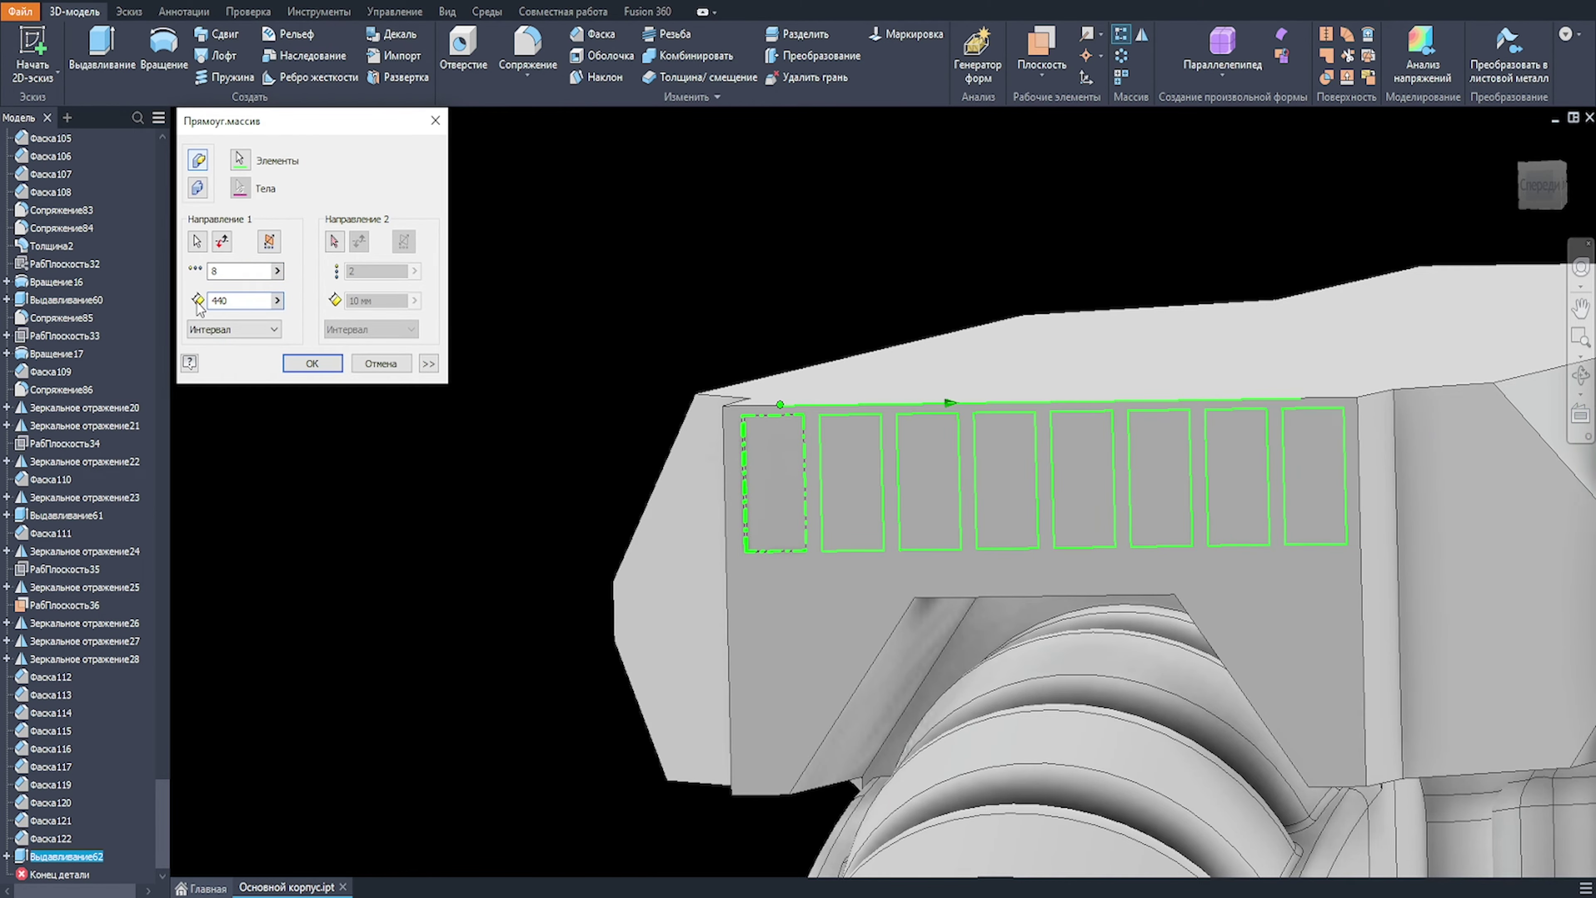
key("BackSpace")
key("BackSpace")
type("30")
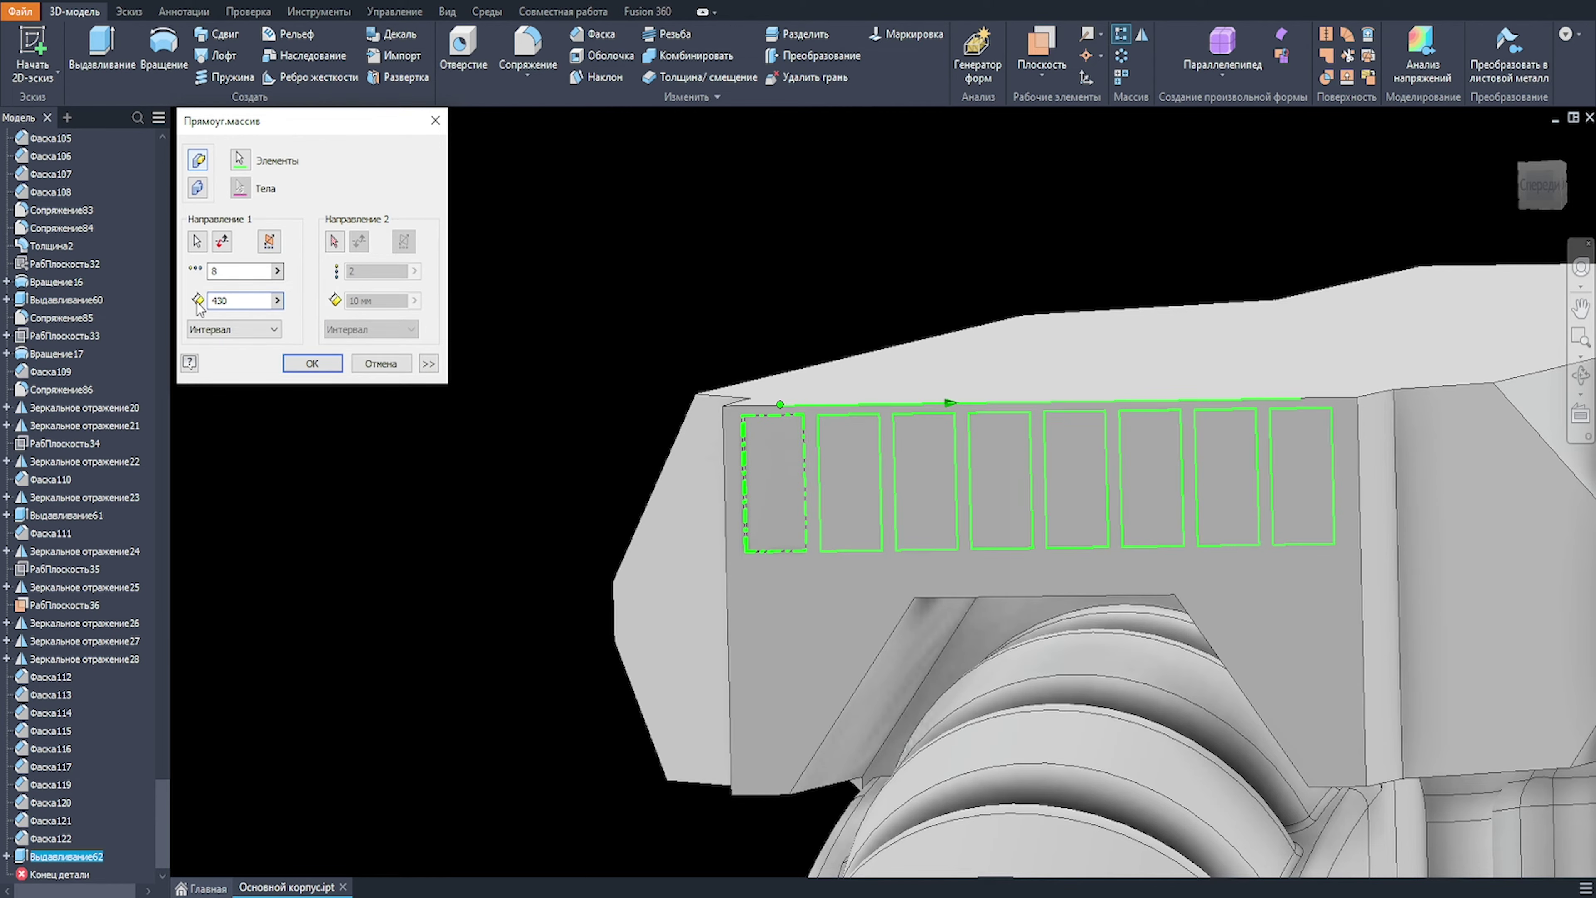
key("Return")
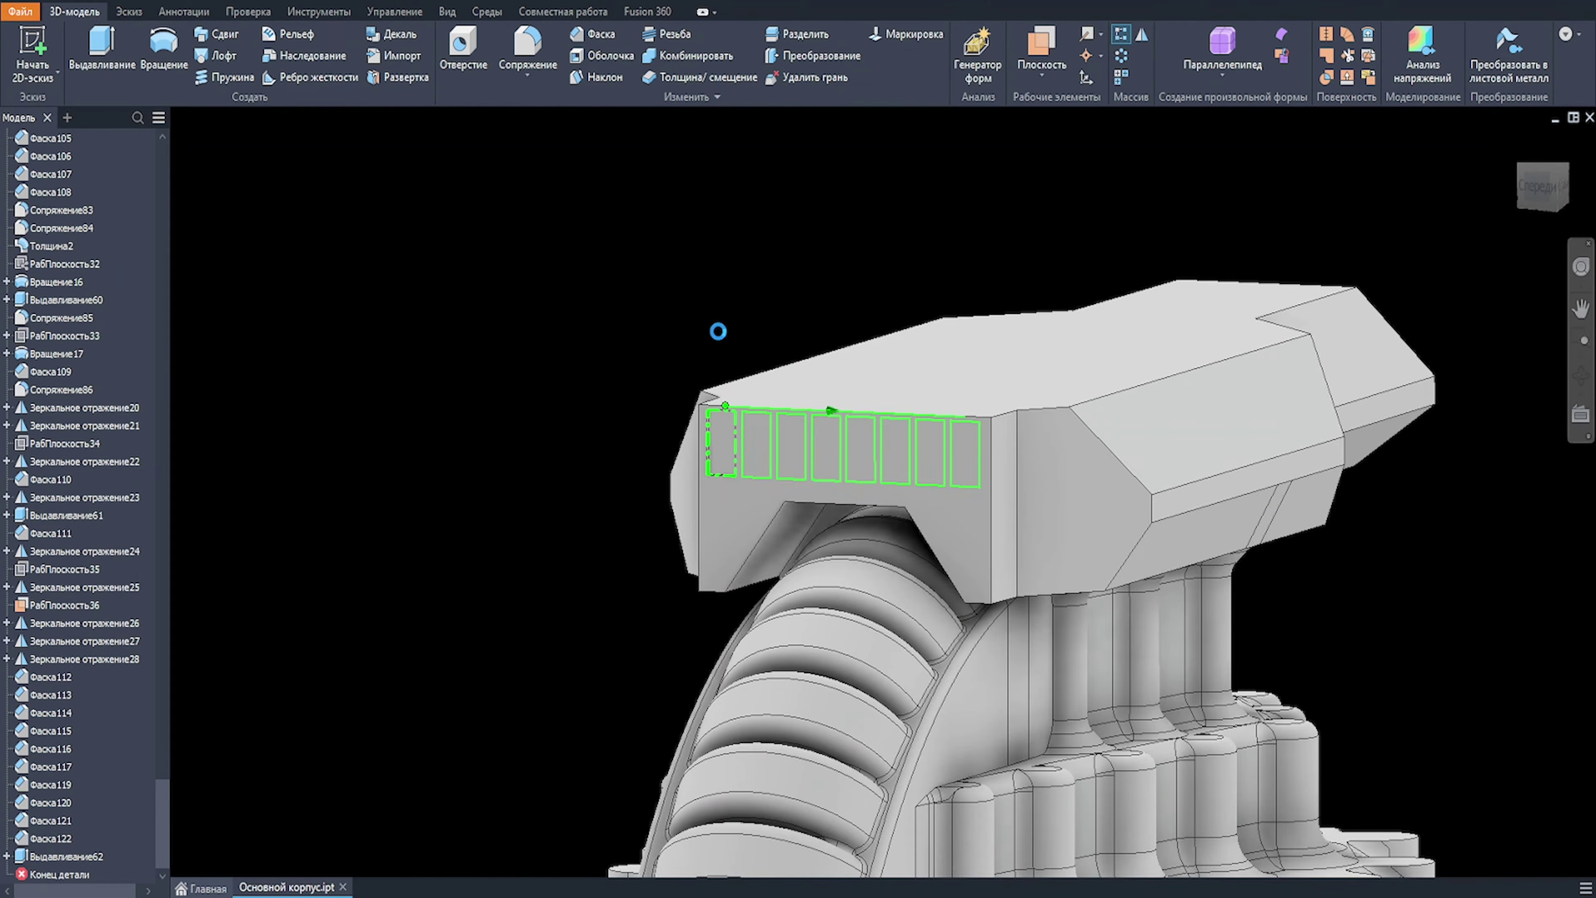
scroll(968, 462, "up", 2)
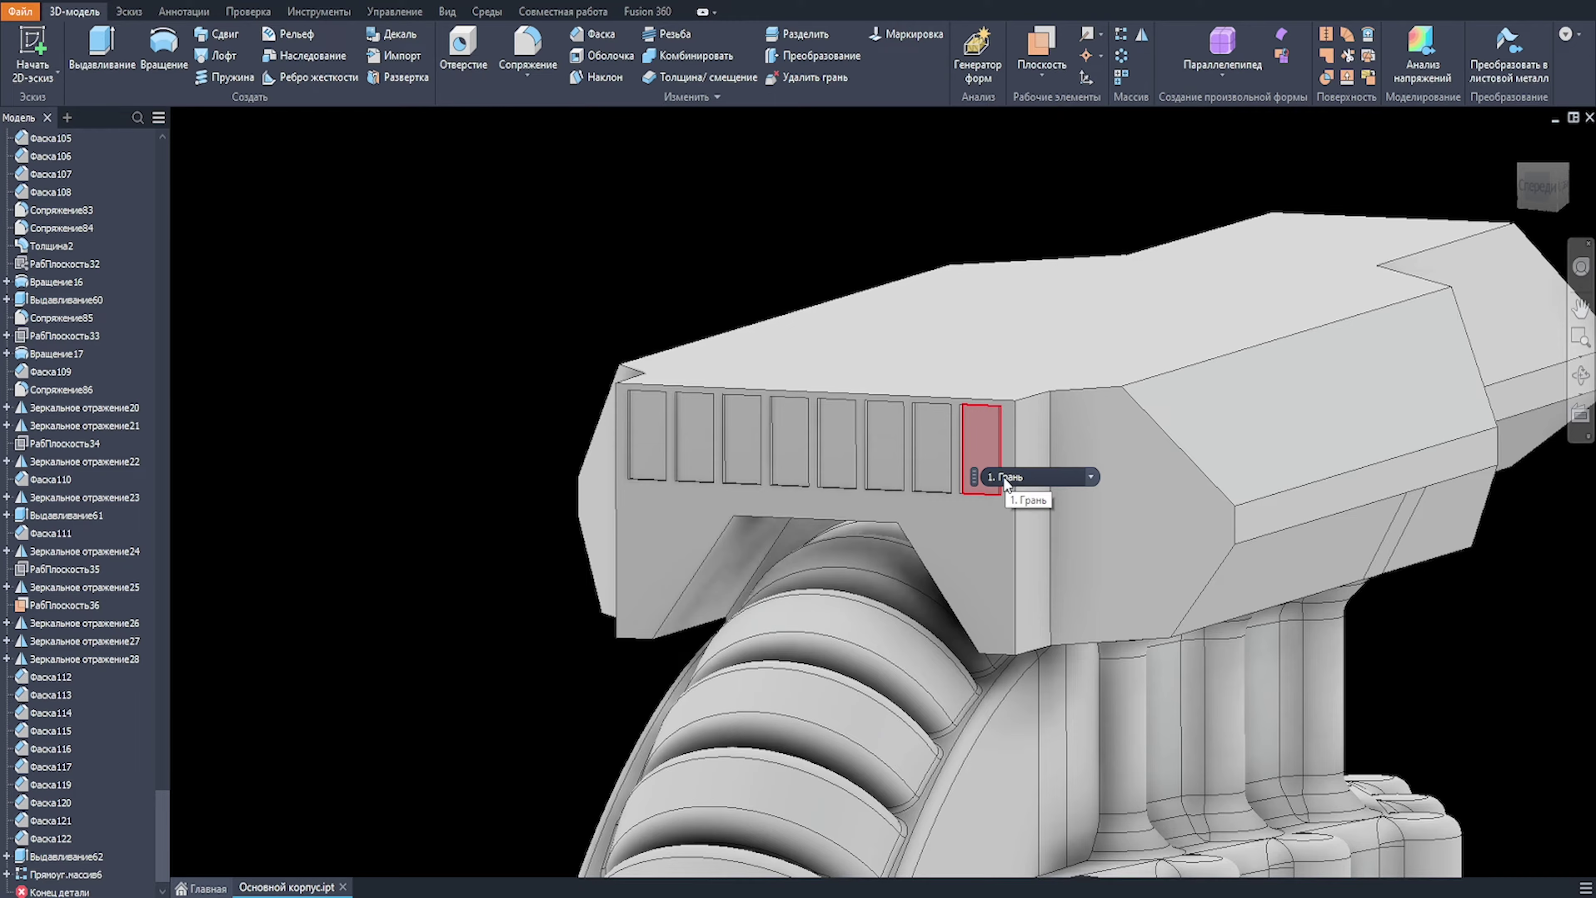
Step: Project the outline of the bridge block's six-sided face beside the recessed front face and offset it inward
scroll(1067, 440, "down", 3)
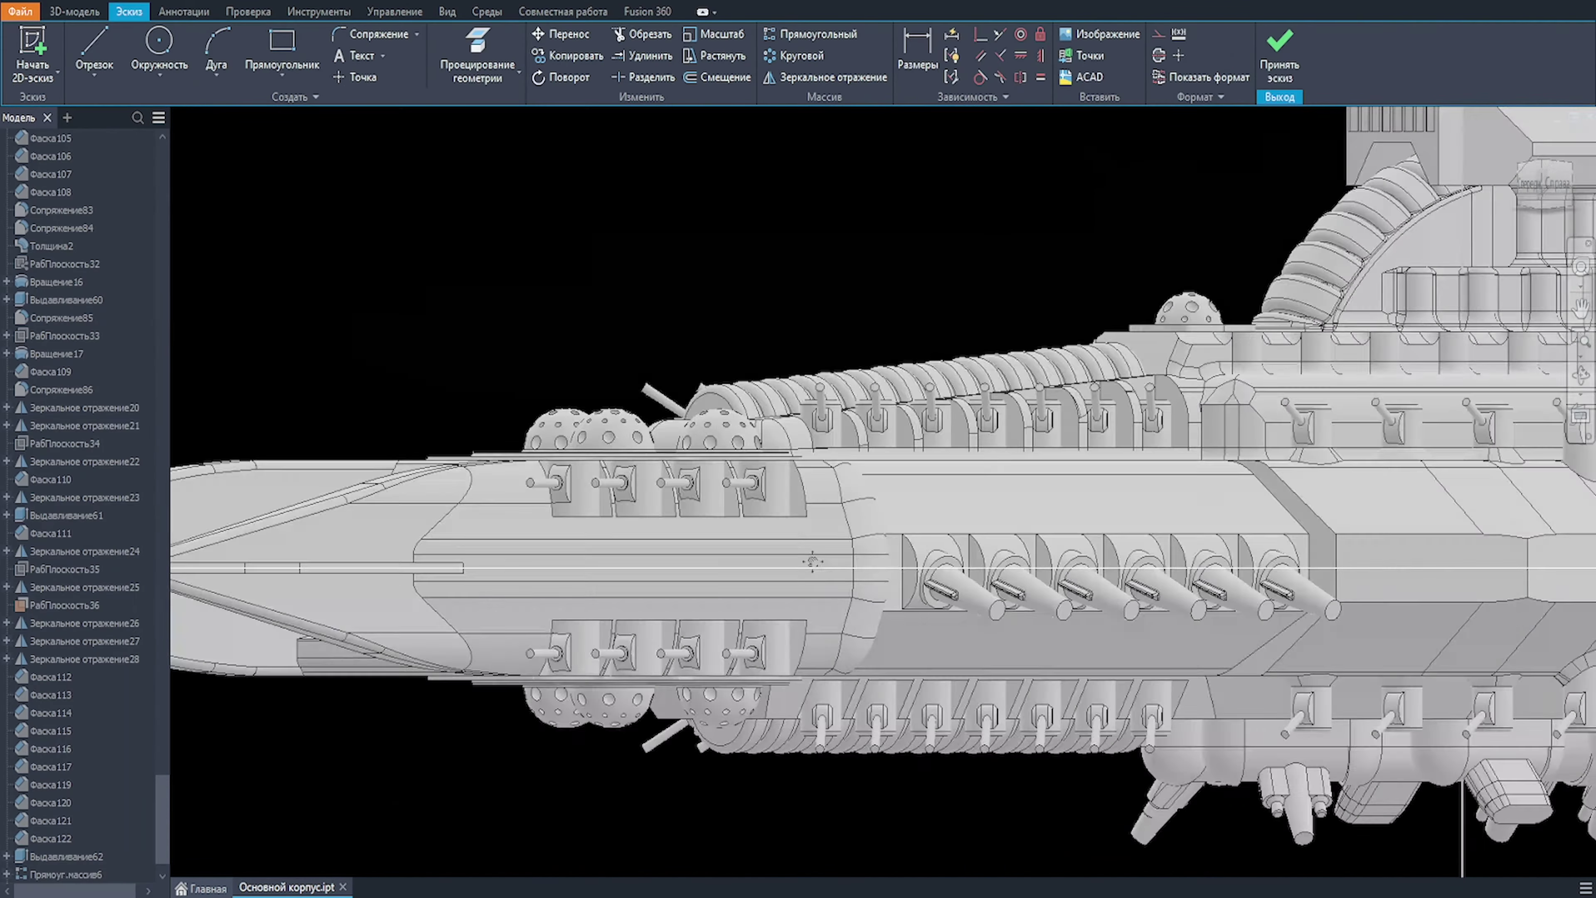
scroll(958, 288, "up", 8)
left_click(478, 55)
left_click(955, 327)
key("Escape")
scroll(946, 150, "up", 1)
scroll(946, 150, "up", 1)
key("o")
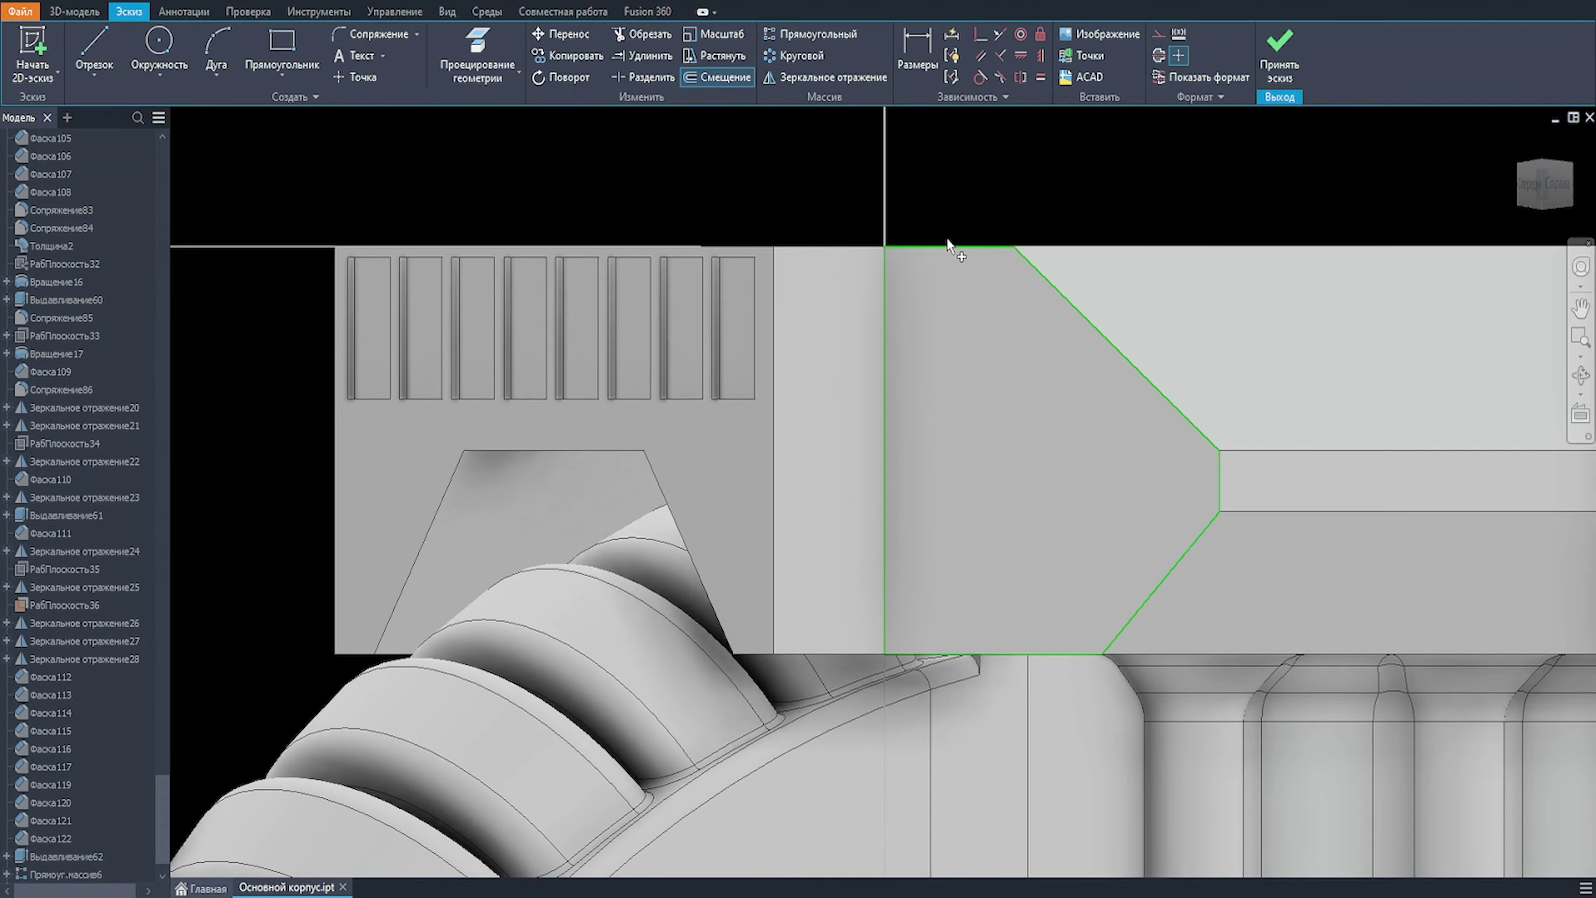
left_click(950, 256)
scroll(915, 246, "up", 1)
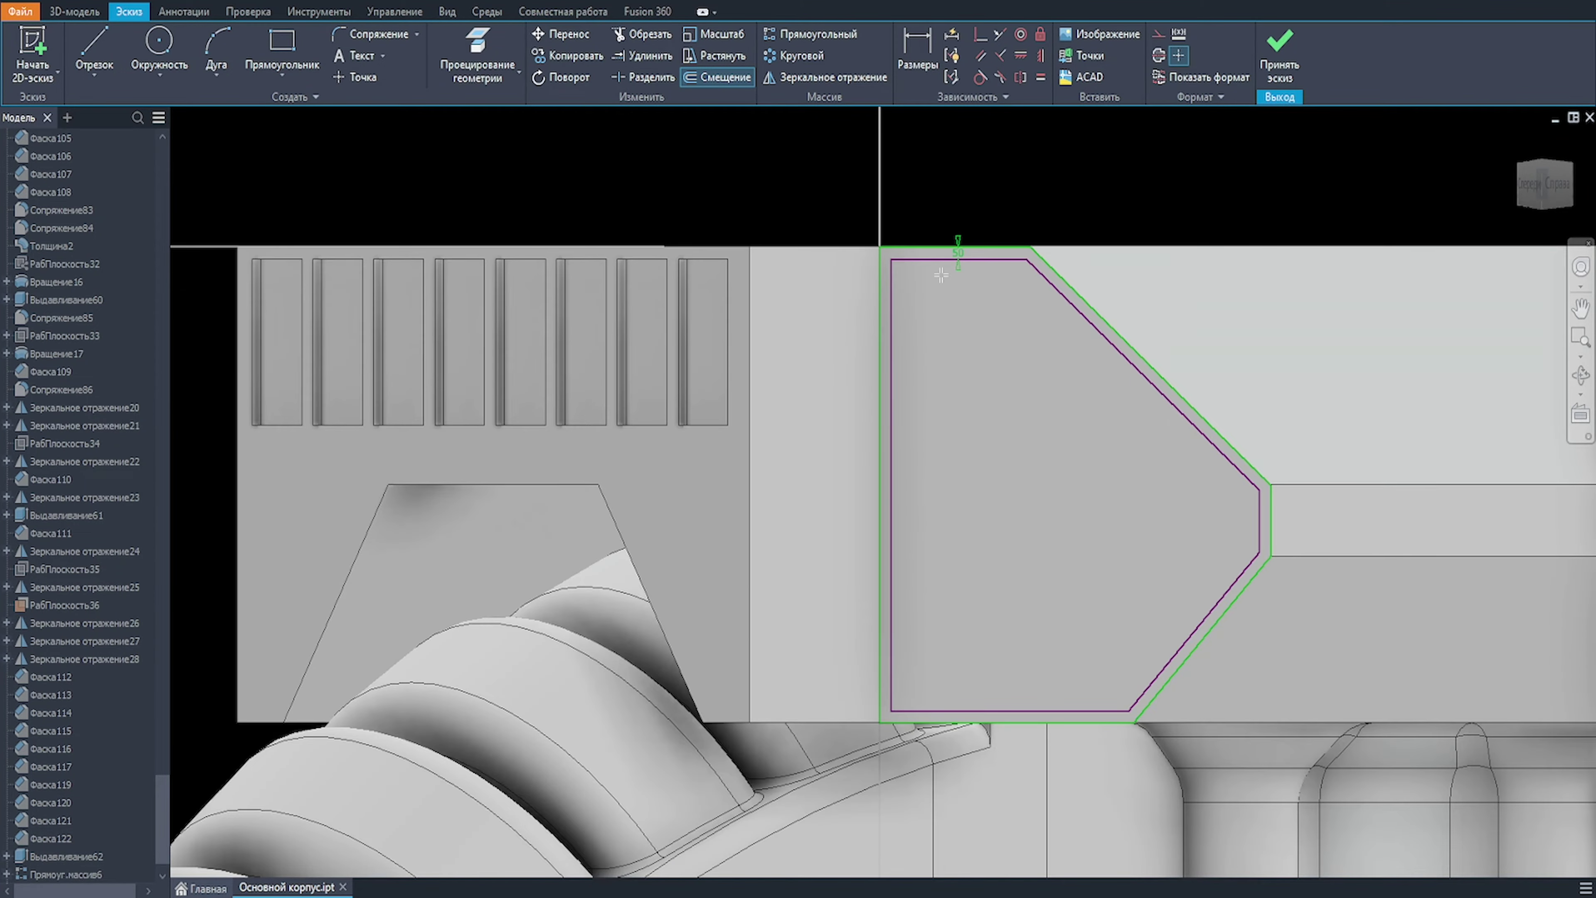
Step: Draw a horizontal line across the offset six-sided outline and lower it roughly level with the bottoms of the neighbouring recesses
key("r")
left_click(891, 259)
key("l")
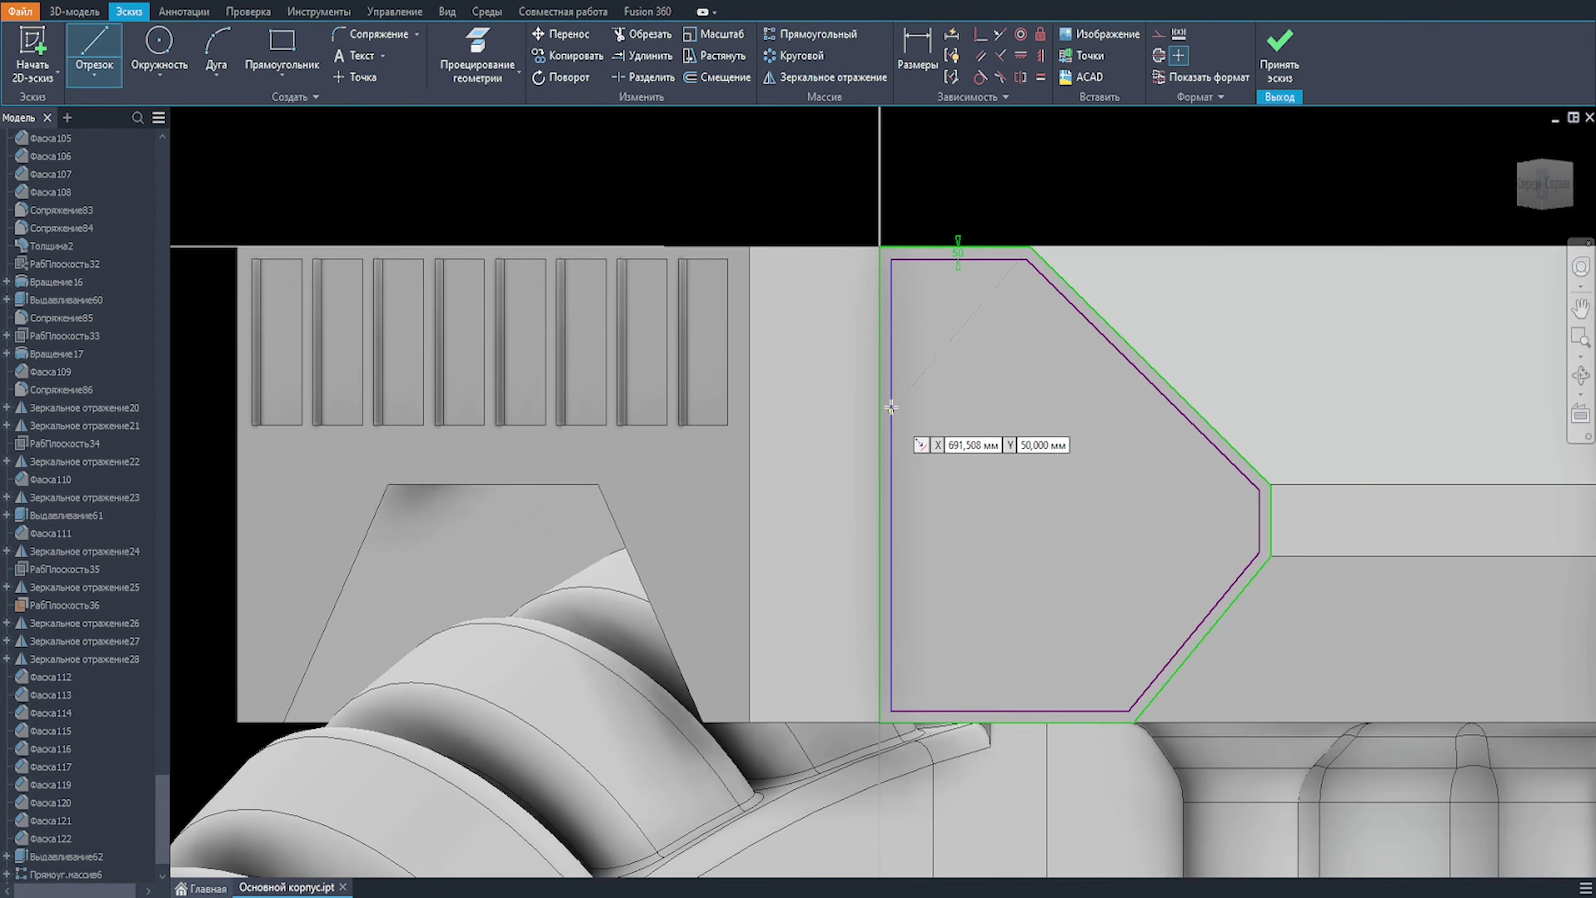
left_click(891, 398)
left_click(1165, 398)
key("Escape")
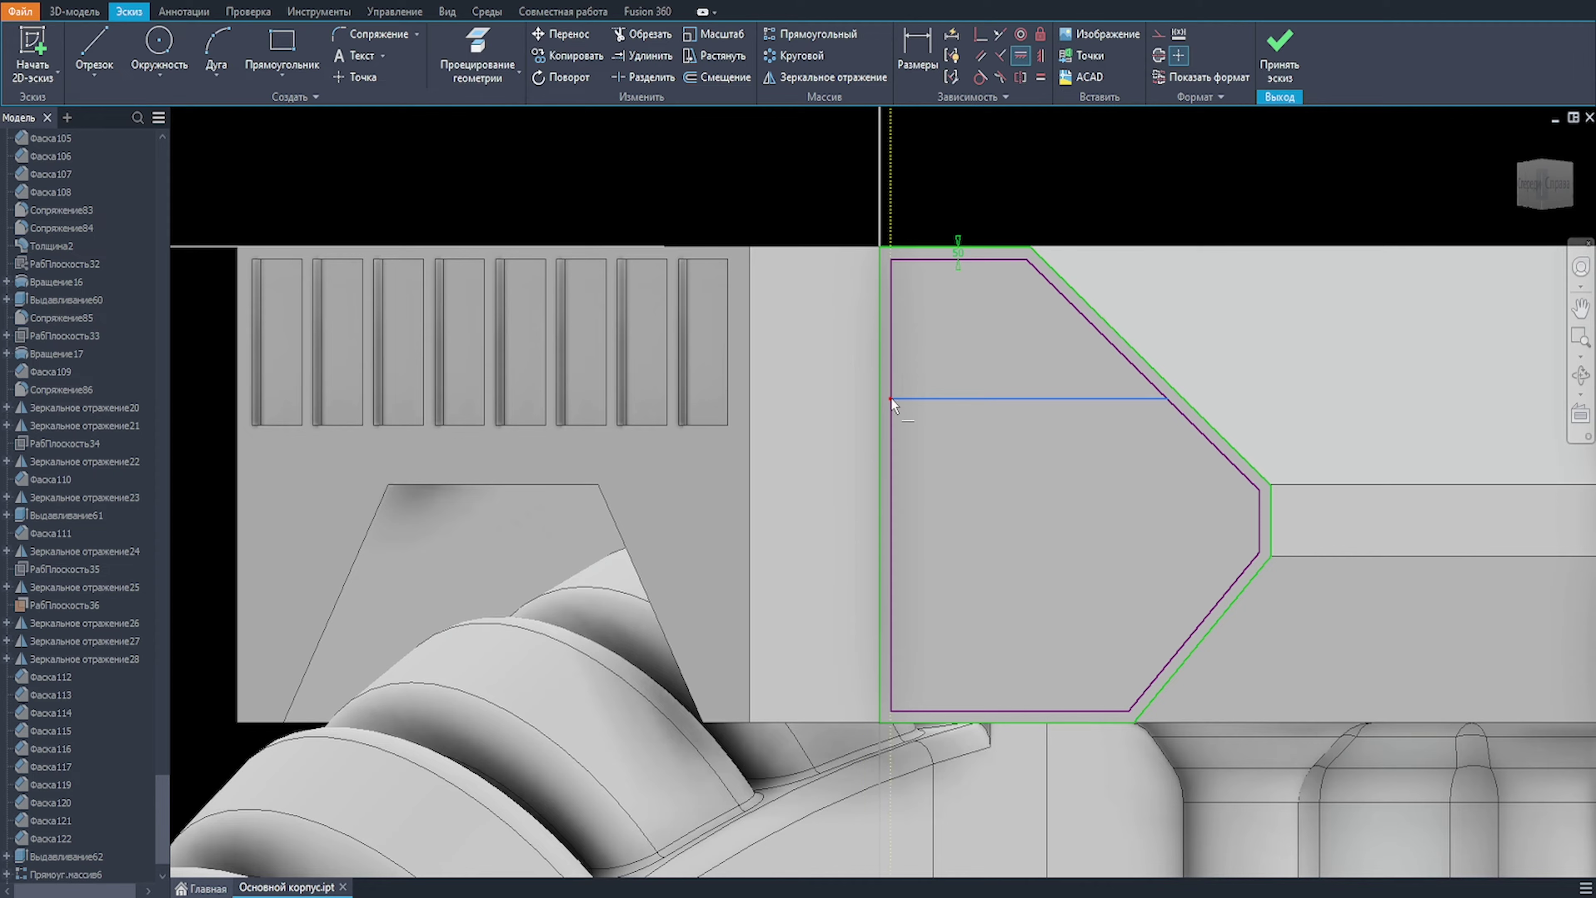
mouse_move(891, 397)
left_mouse_down()
mouse_move(957, 411)
mouse_move(951, 423)
left_mouse_up()
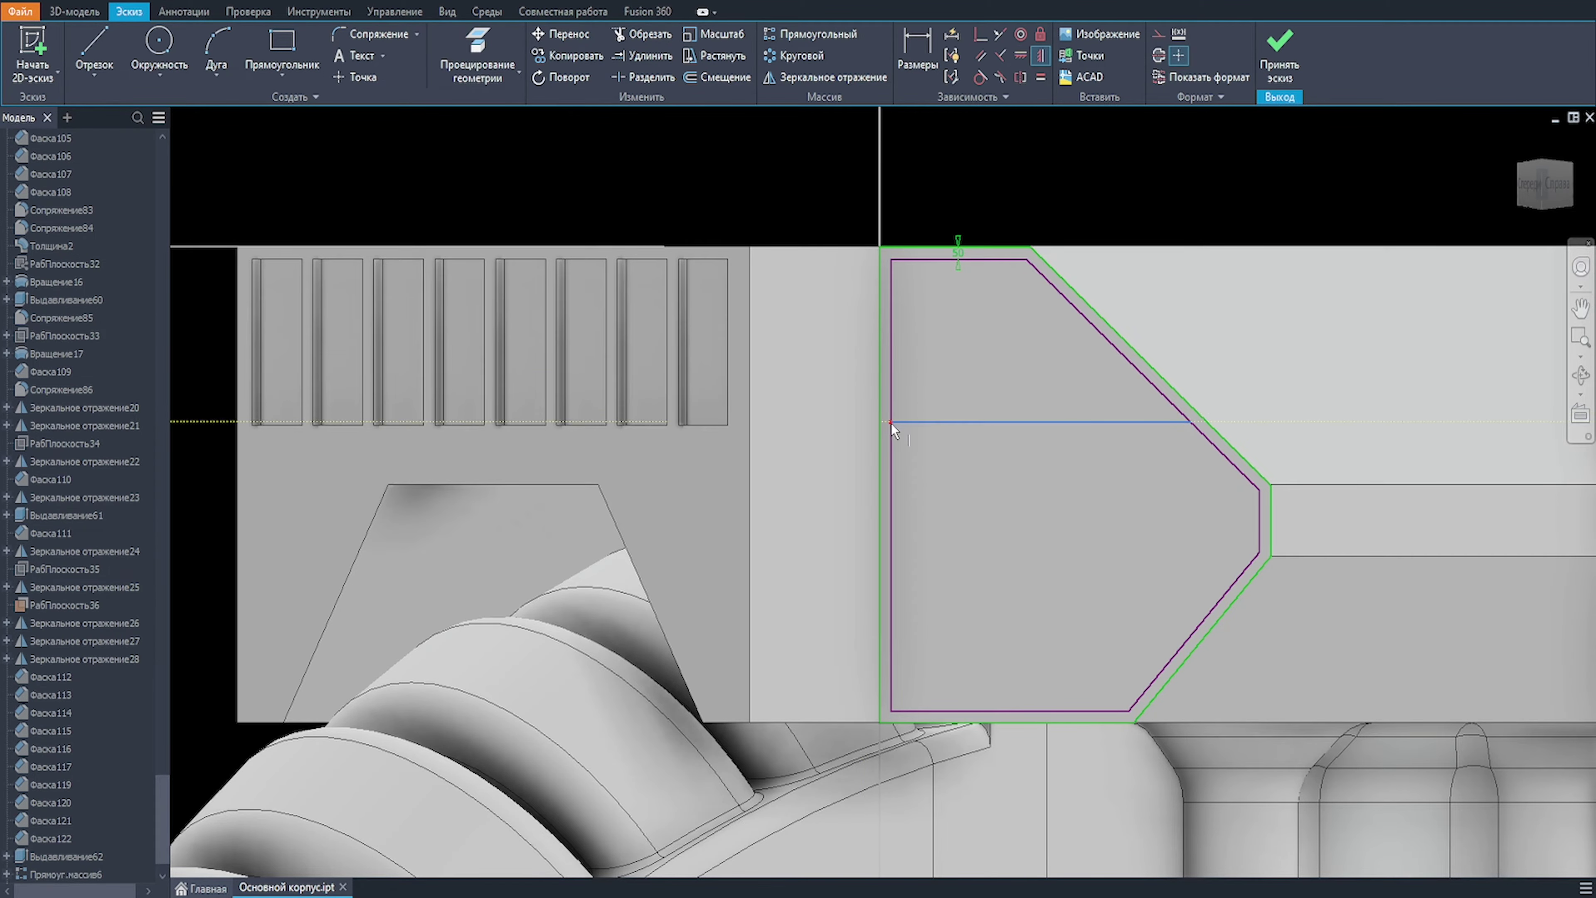
Step: Draw a vertical line across the upper band of the offset outline and add a parallel copy offset 30 mm
scroll(966, 381, "up", 1)
key("l")
left_click(918, 237)
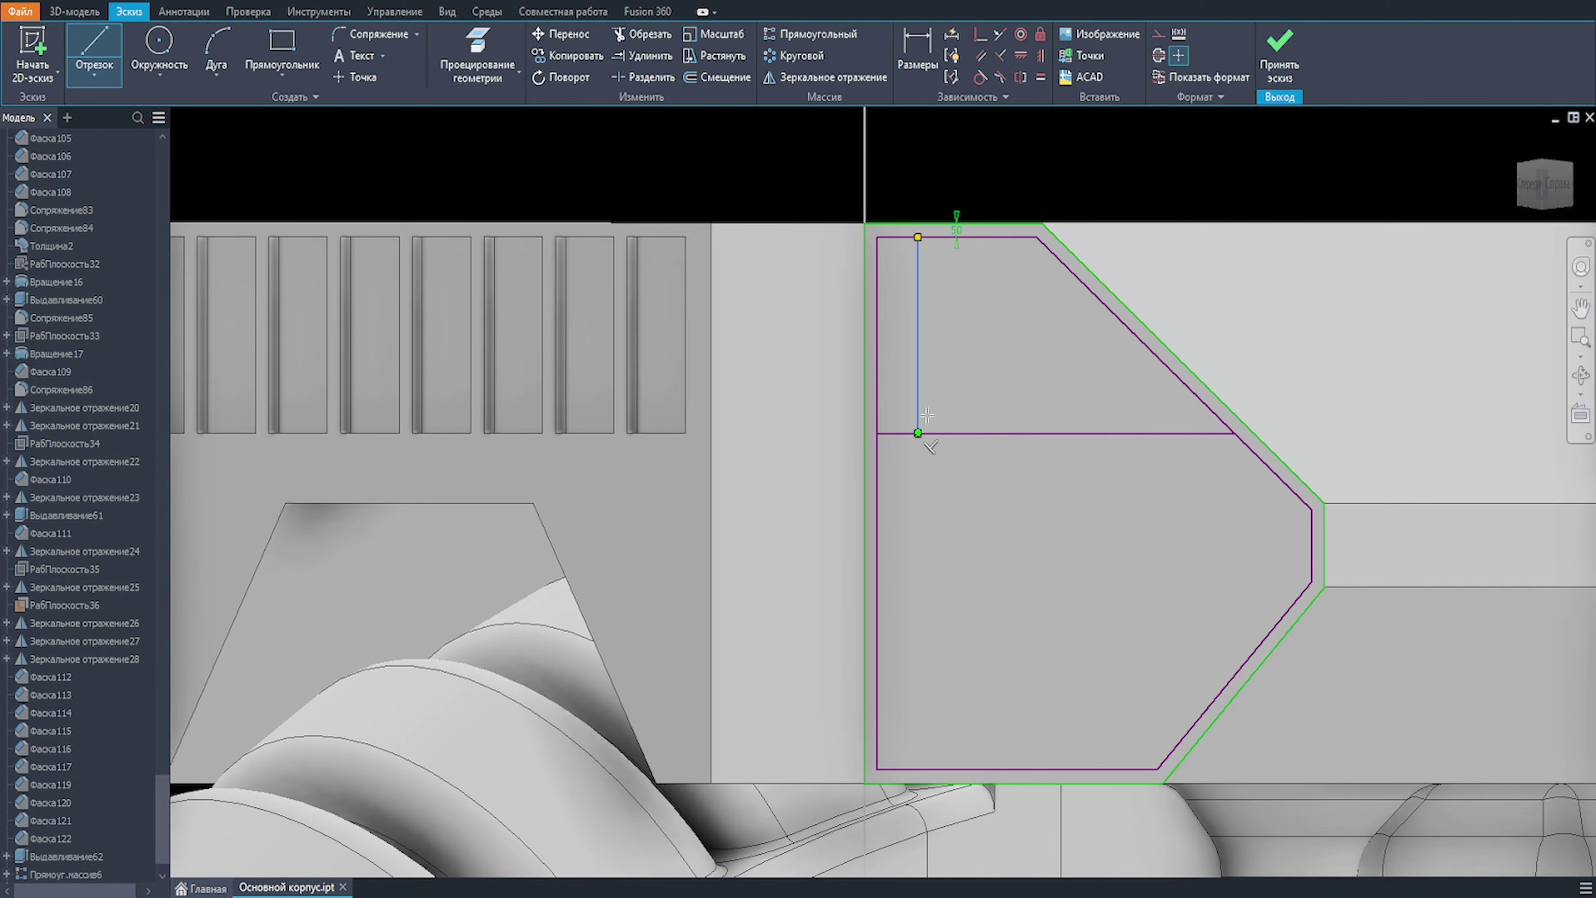
left_click(918, 433)
key("Escape")
key("o")
left_click(917, 327)
type("30")
key("Return")
key("Escape")
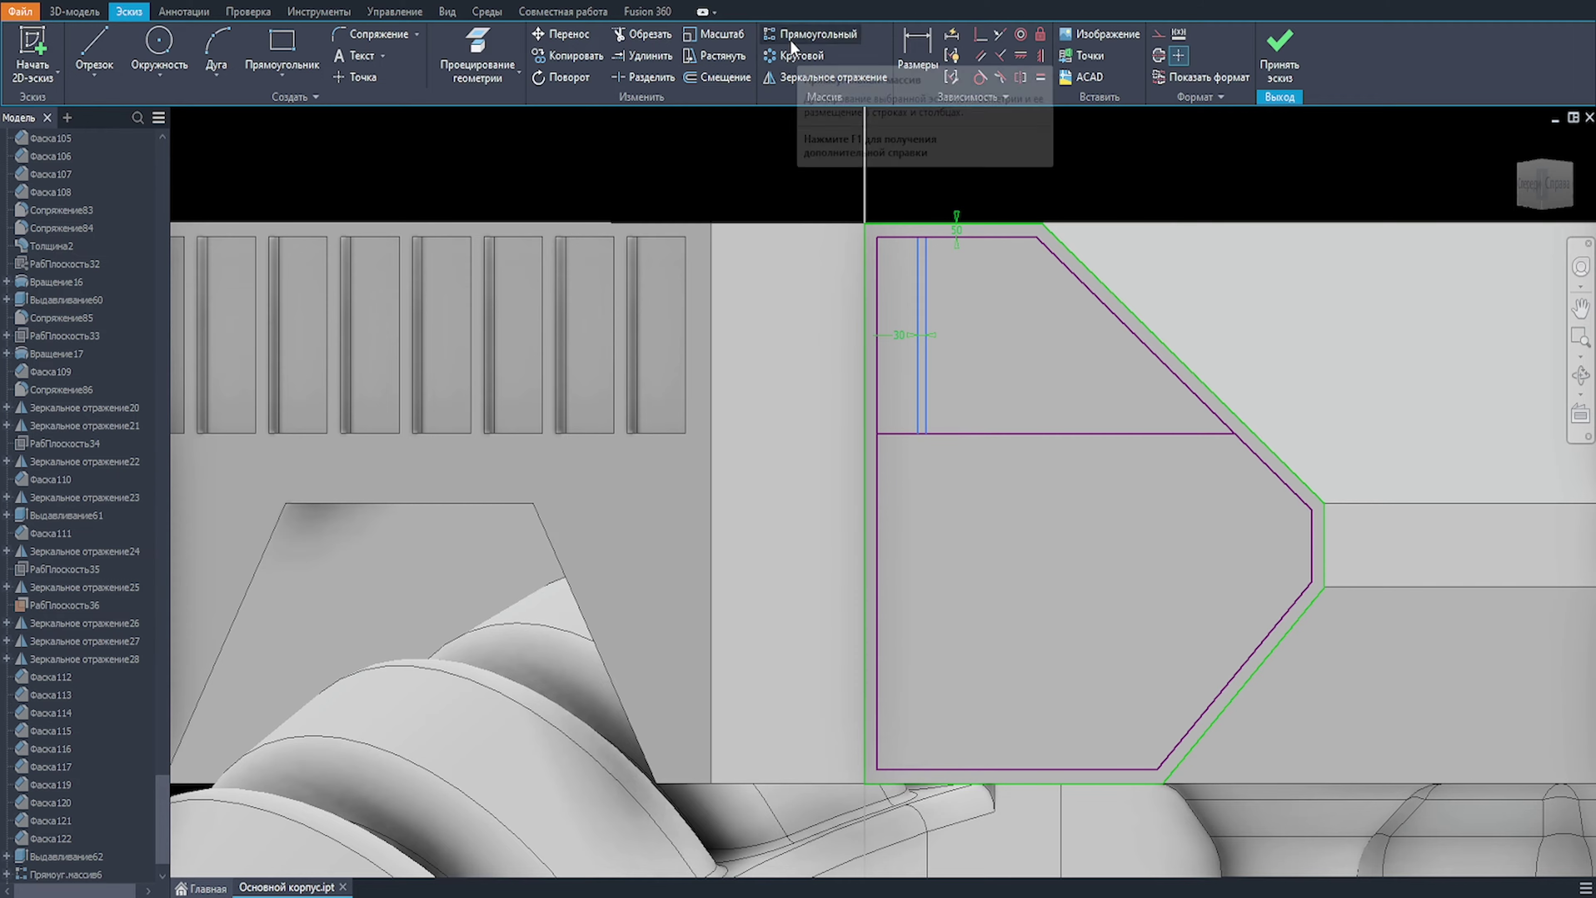
Step: Dimension the first vertical line at 200 mm from the offset outline's vertical edge
left_click(729, 79)
key("d")
left_click(917, 270)
left_click(877, 270)
left_click(770, 172)
key("Escape")
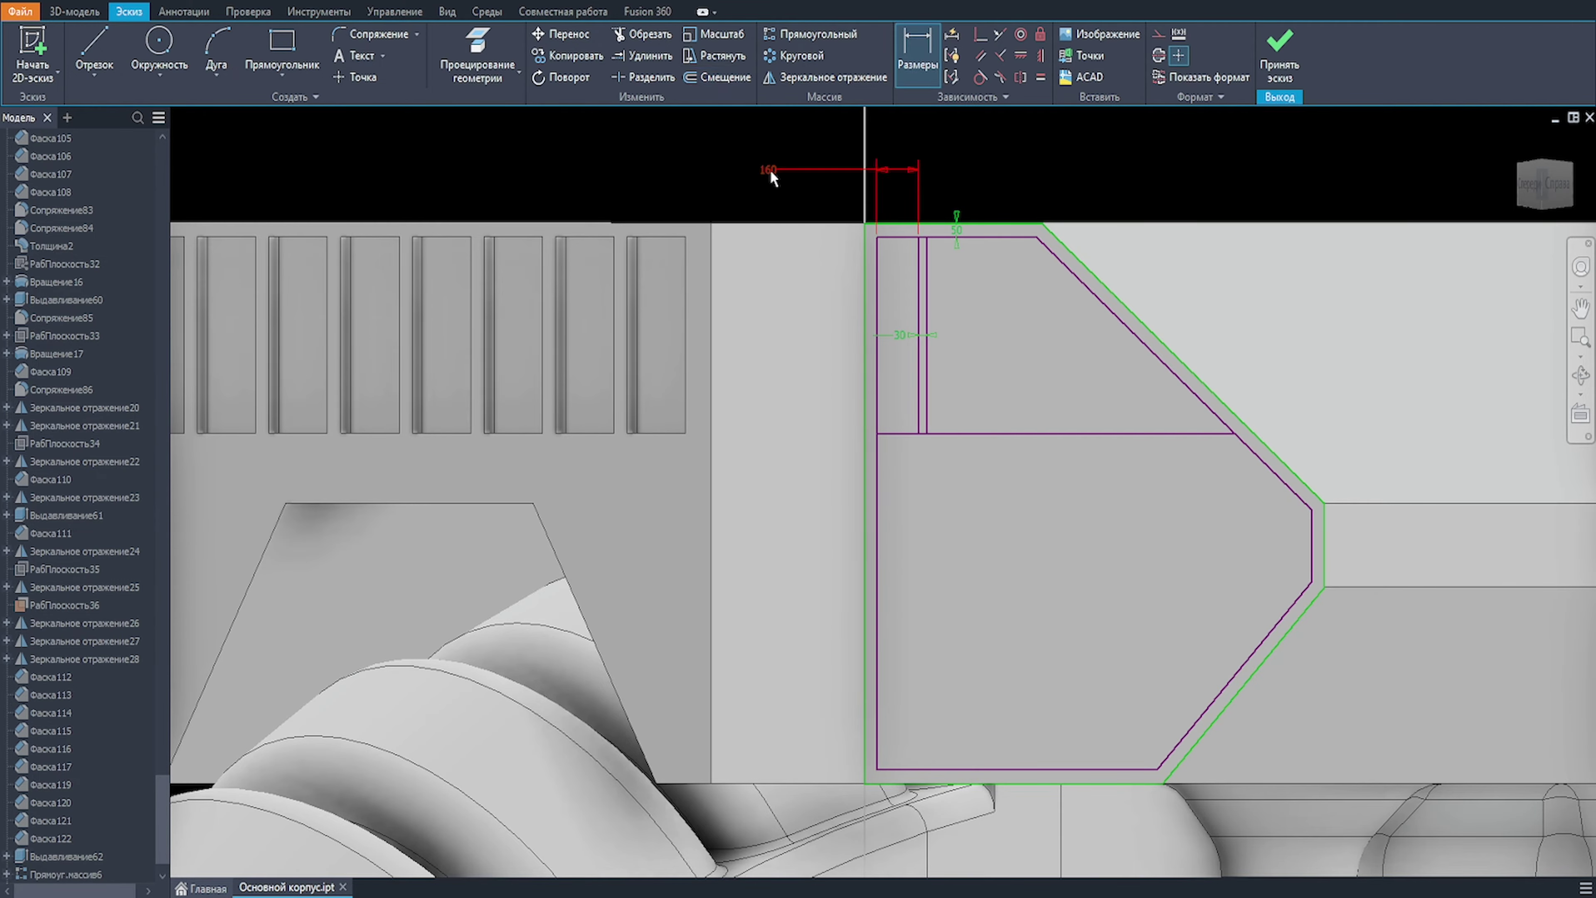
double_click(769, 170)
type("200")
key("Return")
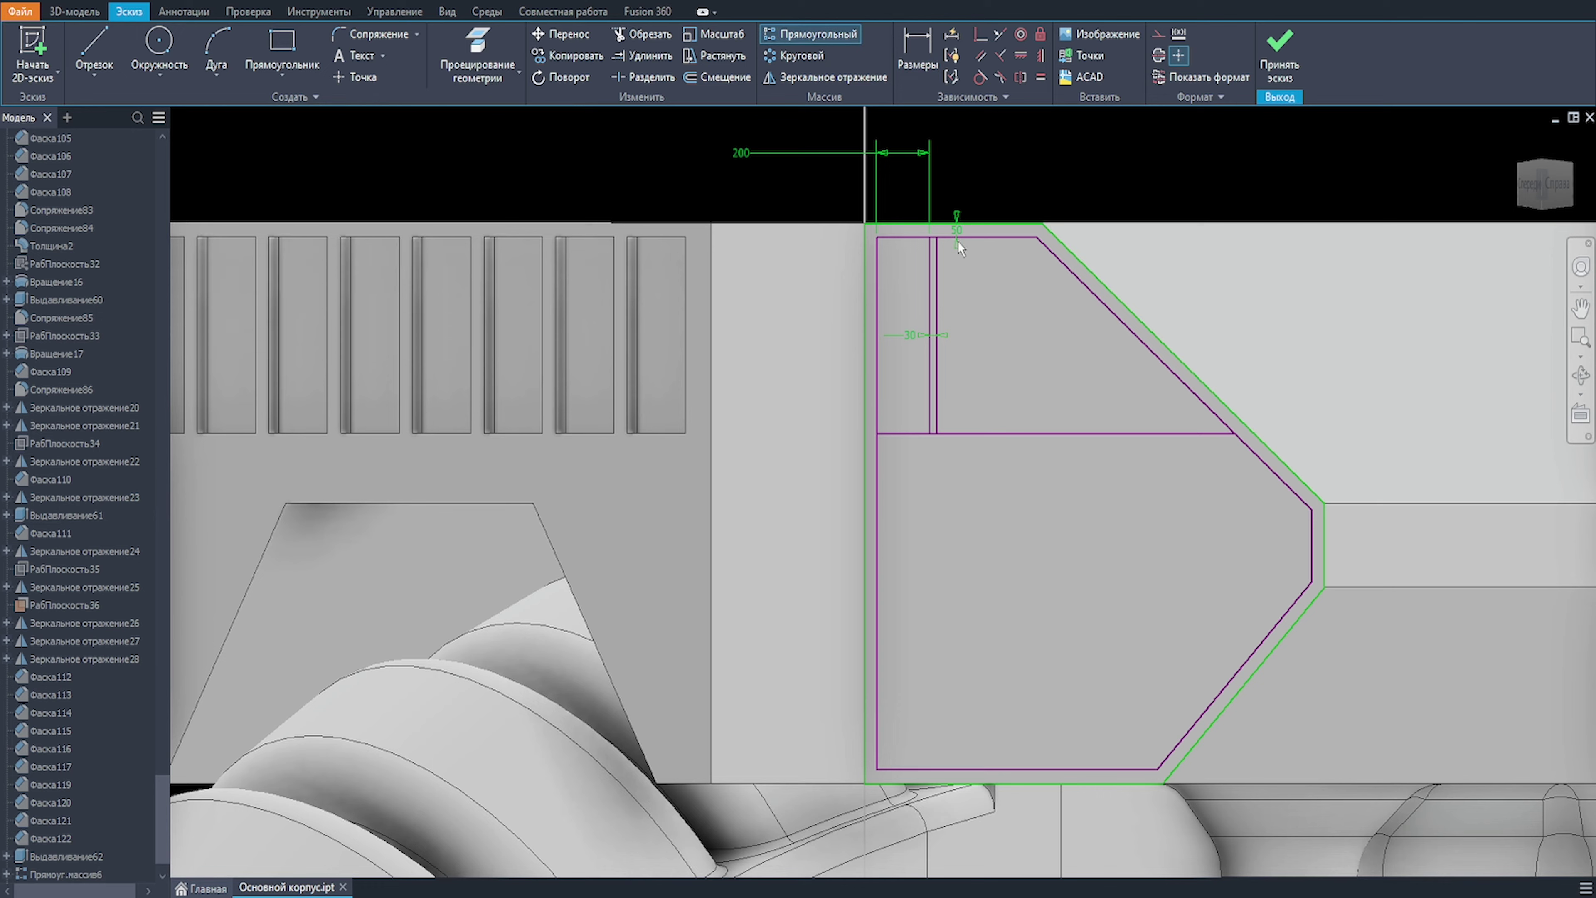
Step: Offset further vertical lines along the upper band, alternating 200 mm panel widths with 30 mm gaps up to the outline's sloped edge
left_click(716, 77)
left_click(936, 257)
left_click(985, 277)
left_click(988, 275)
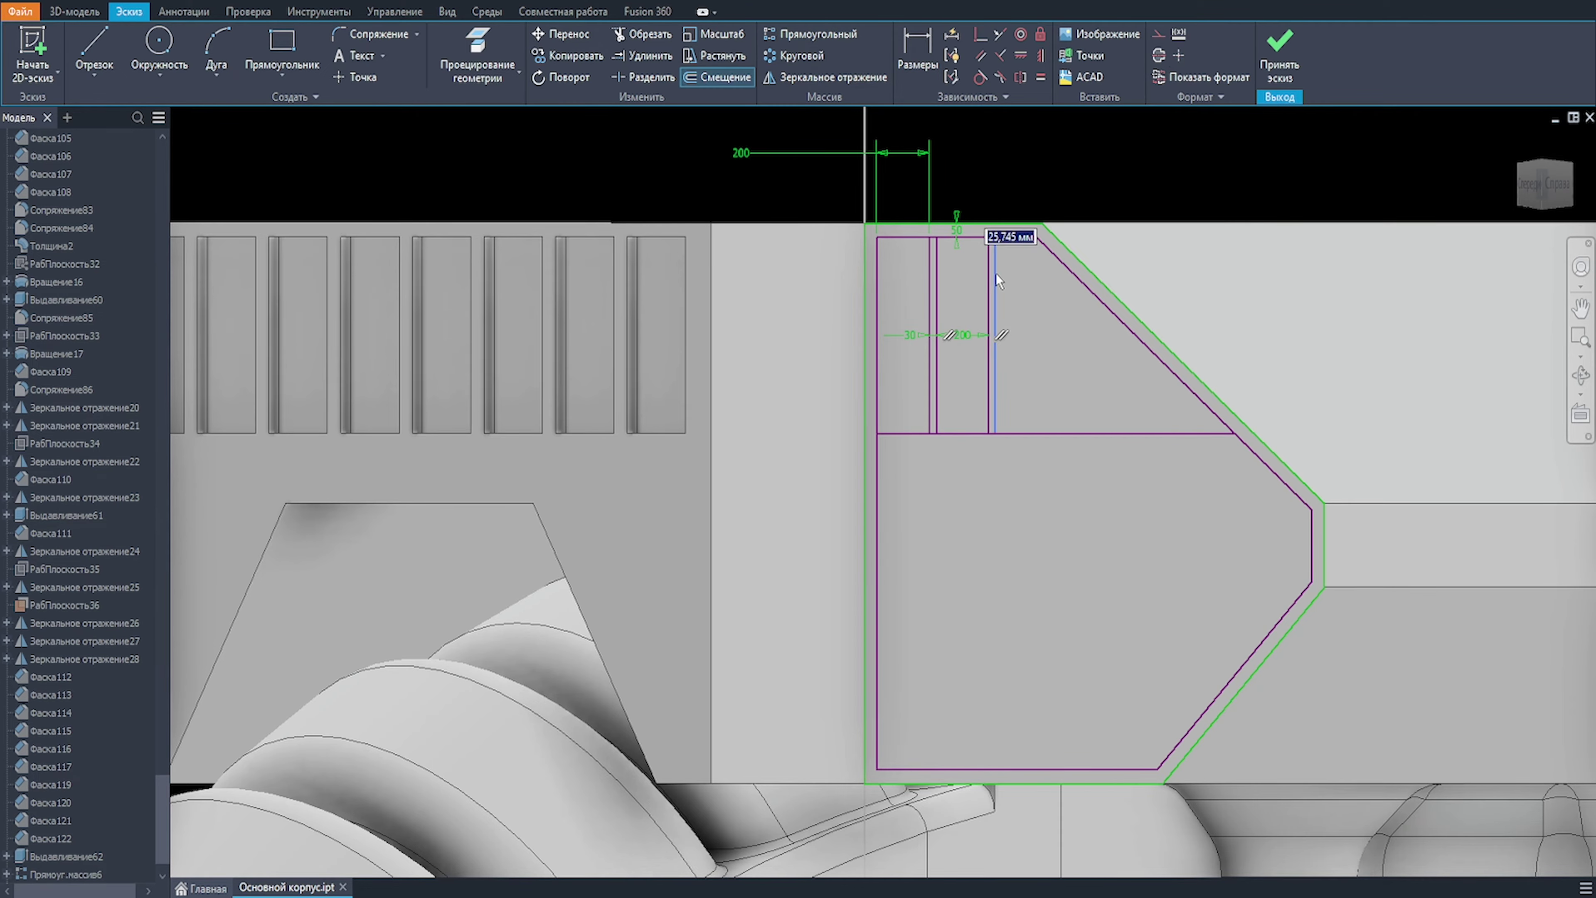
left_click(995, 273)
left_click(995, 272)
left_click(1056, 318)
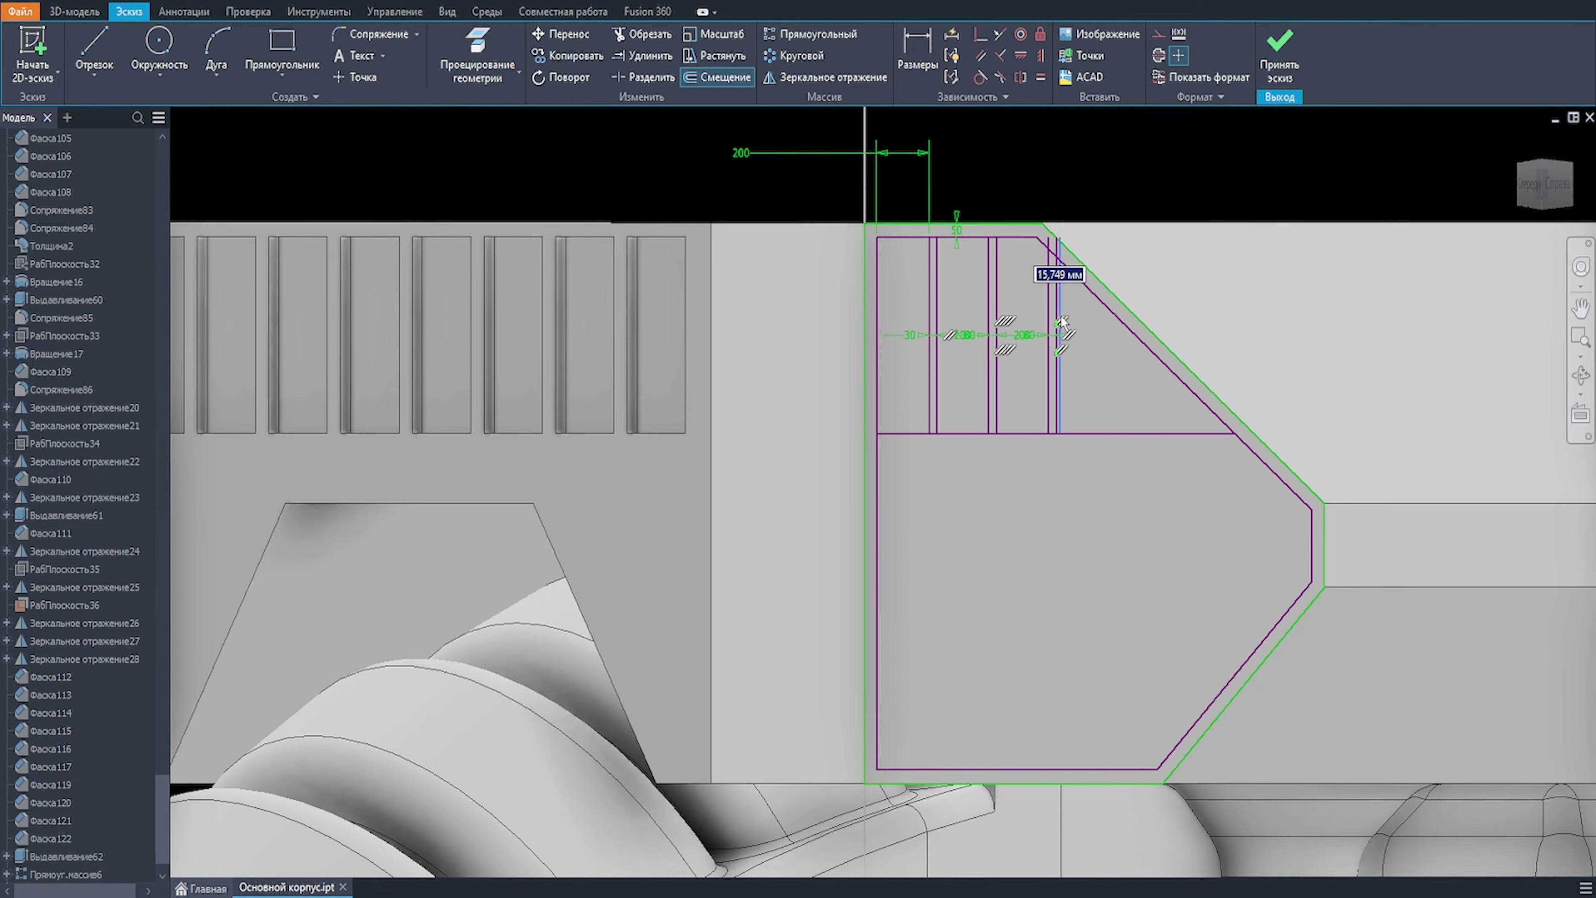
left_click(1057, 314)
left_click(1115, 377)
left_click(1116, 383)
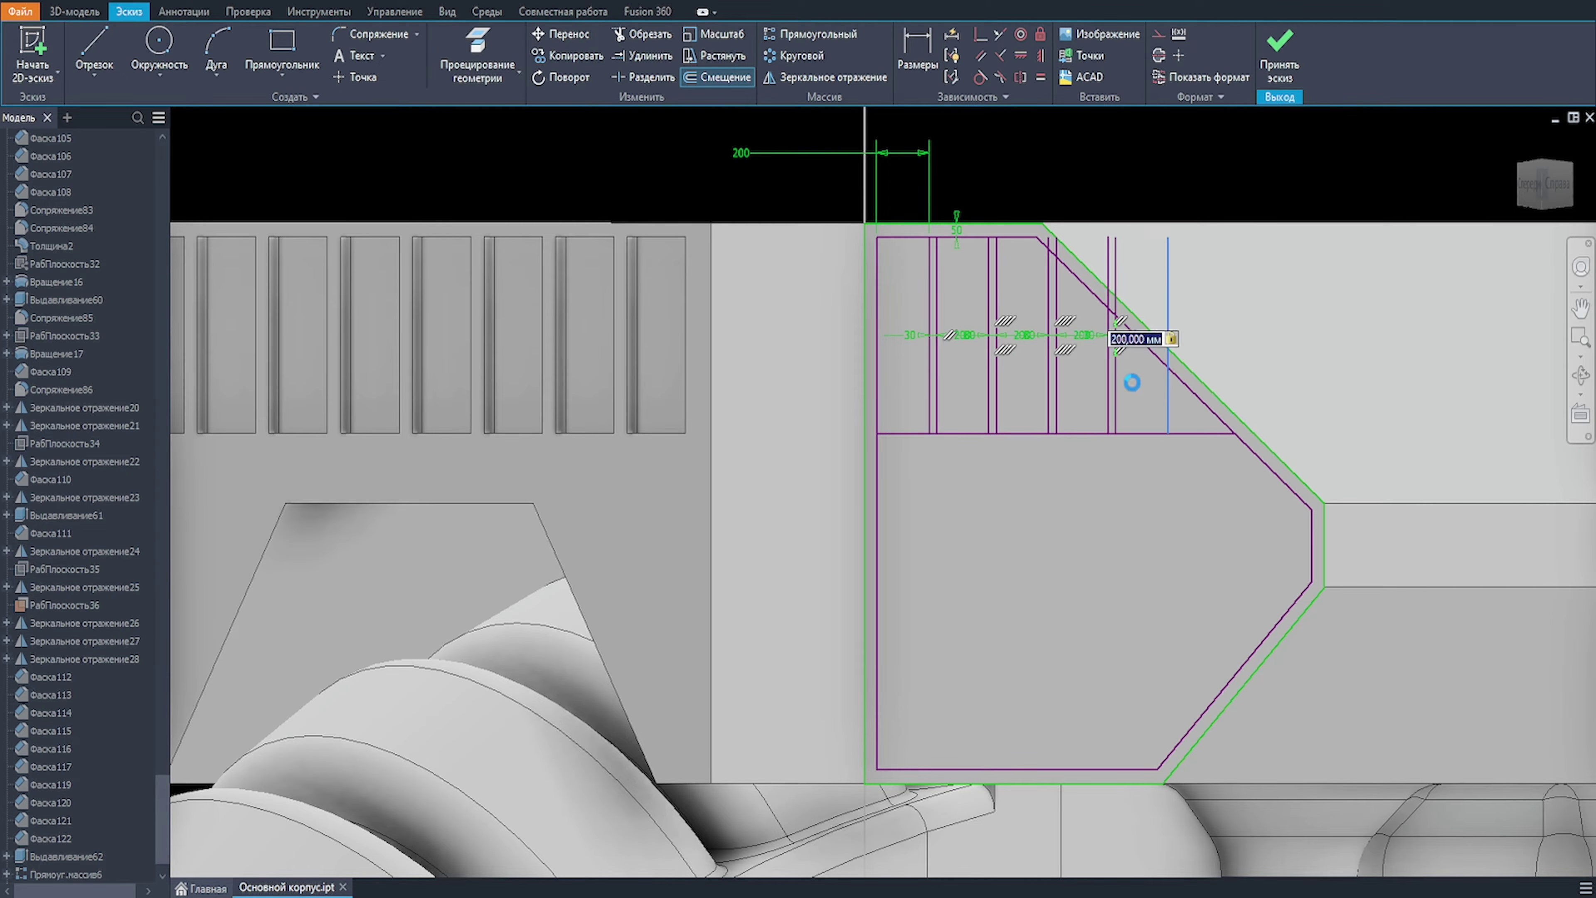
left_click(1174, 412)
left_click(1184, 424)
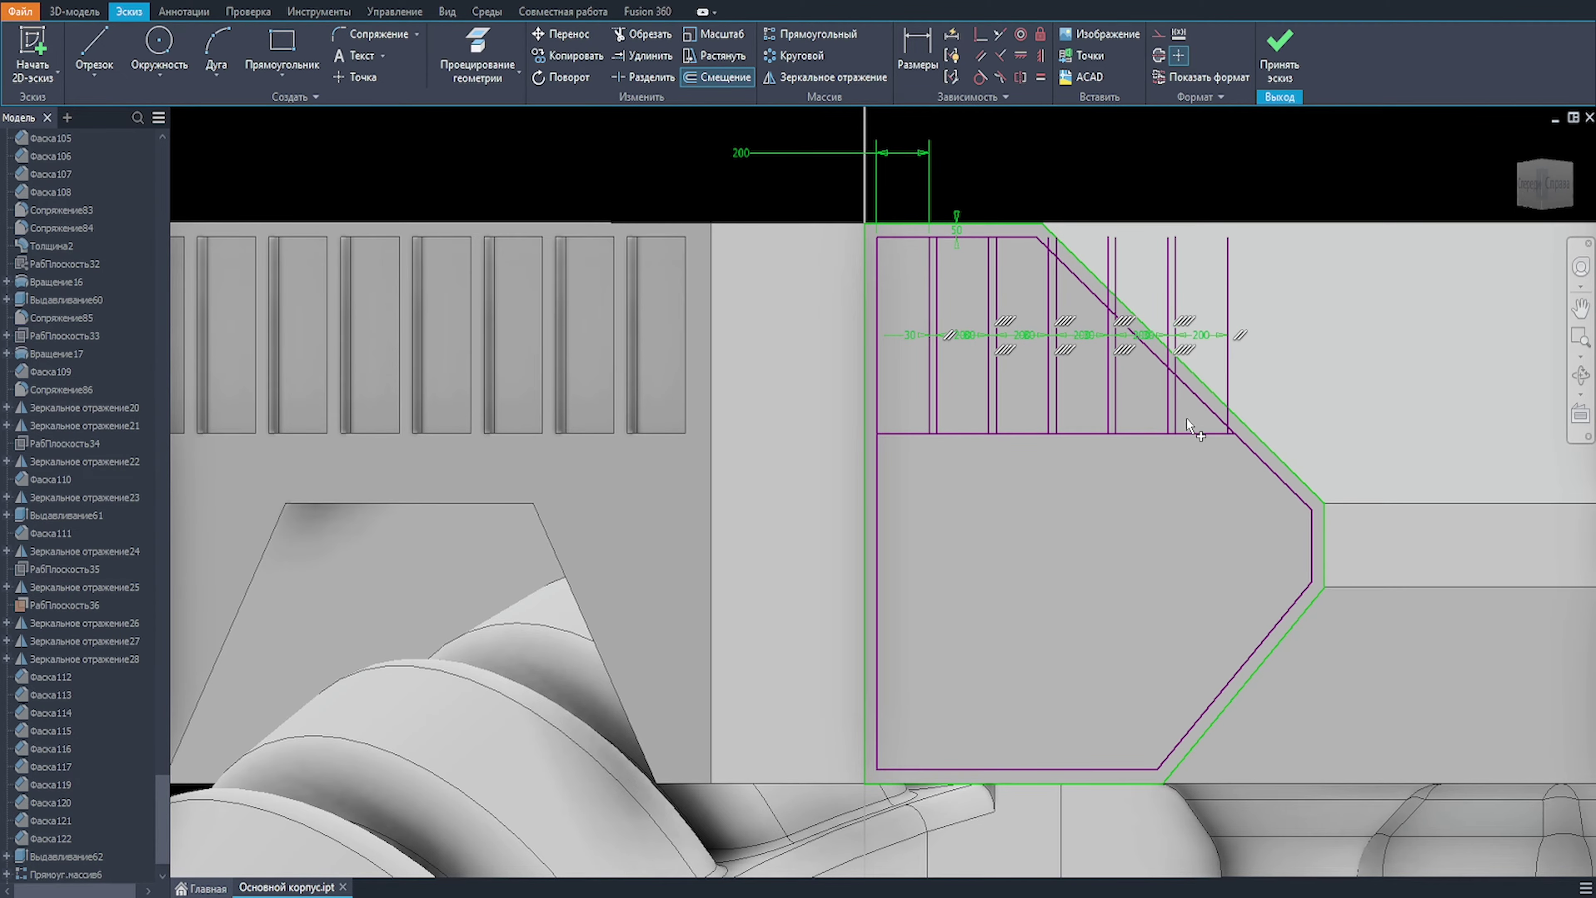
Step: Draw a horizontal centre line from the offset outline's long vertical edge to the midpoint of its short vertical edge
scroll(1185, 421, "down", 1)
key("Escape")
left_click(905, 525)
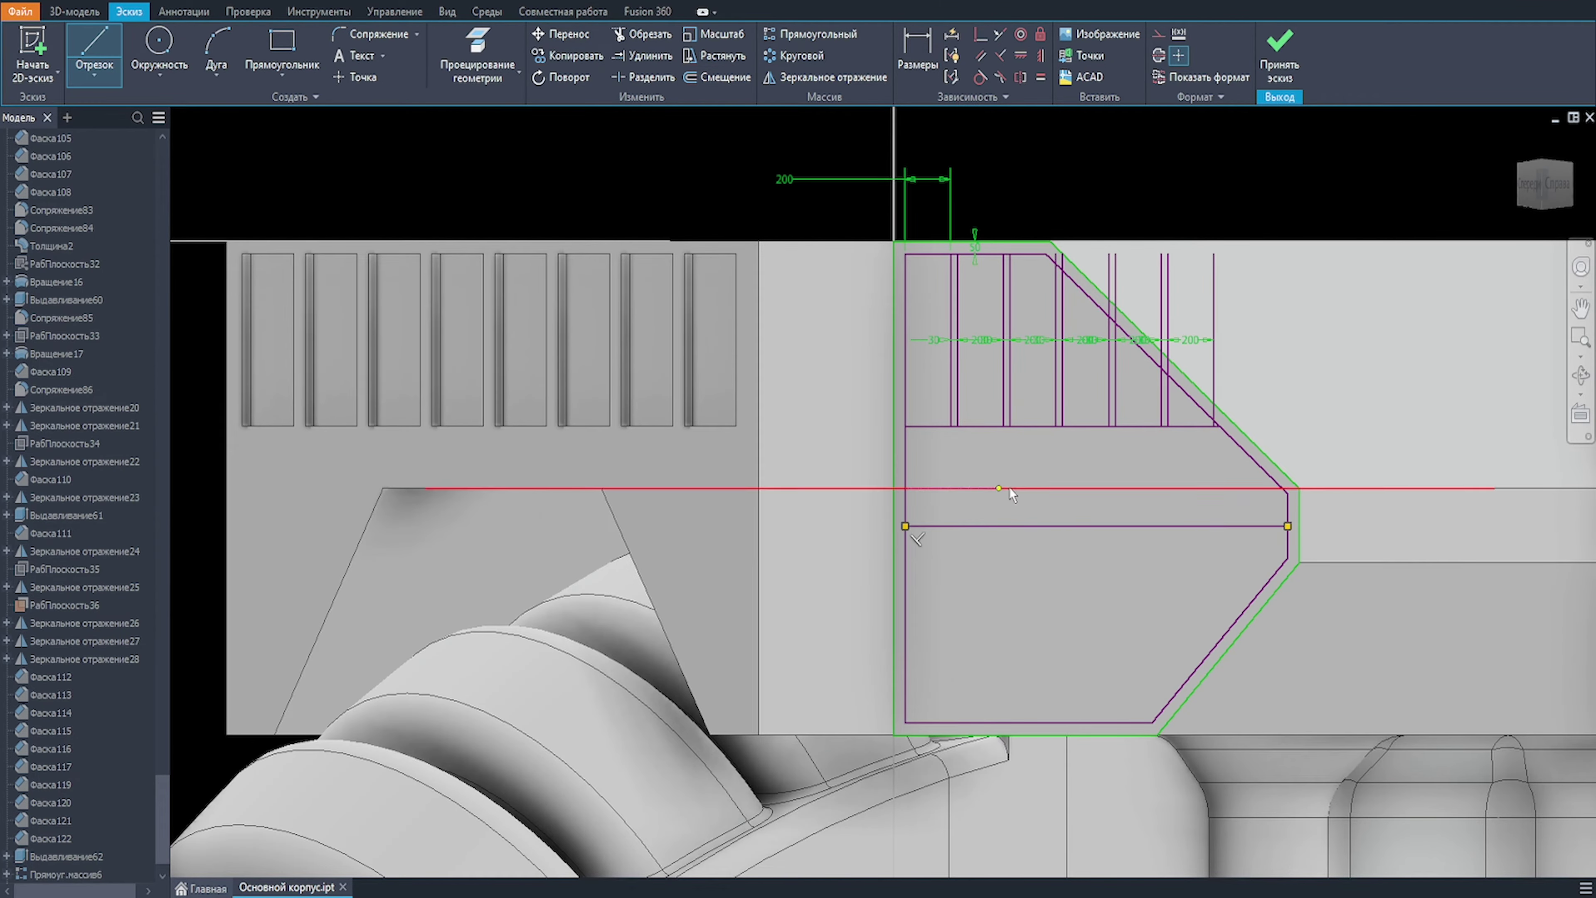
key("Escape")
Step: Mirror all the vertical divider lines of the upper band about the horizontal centre line into the lower half
left_click(932, 427)
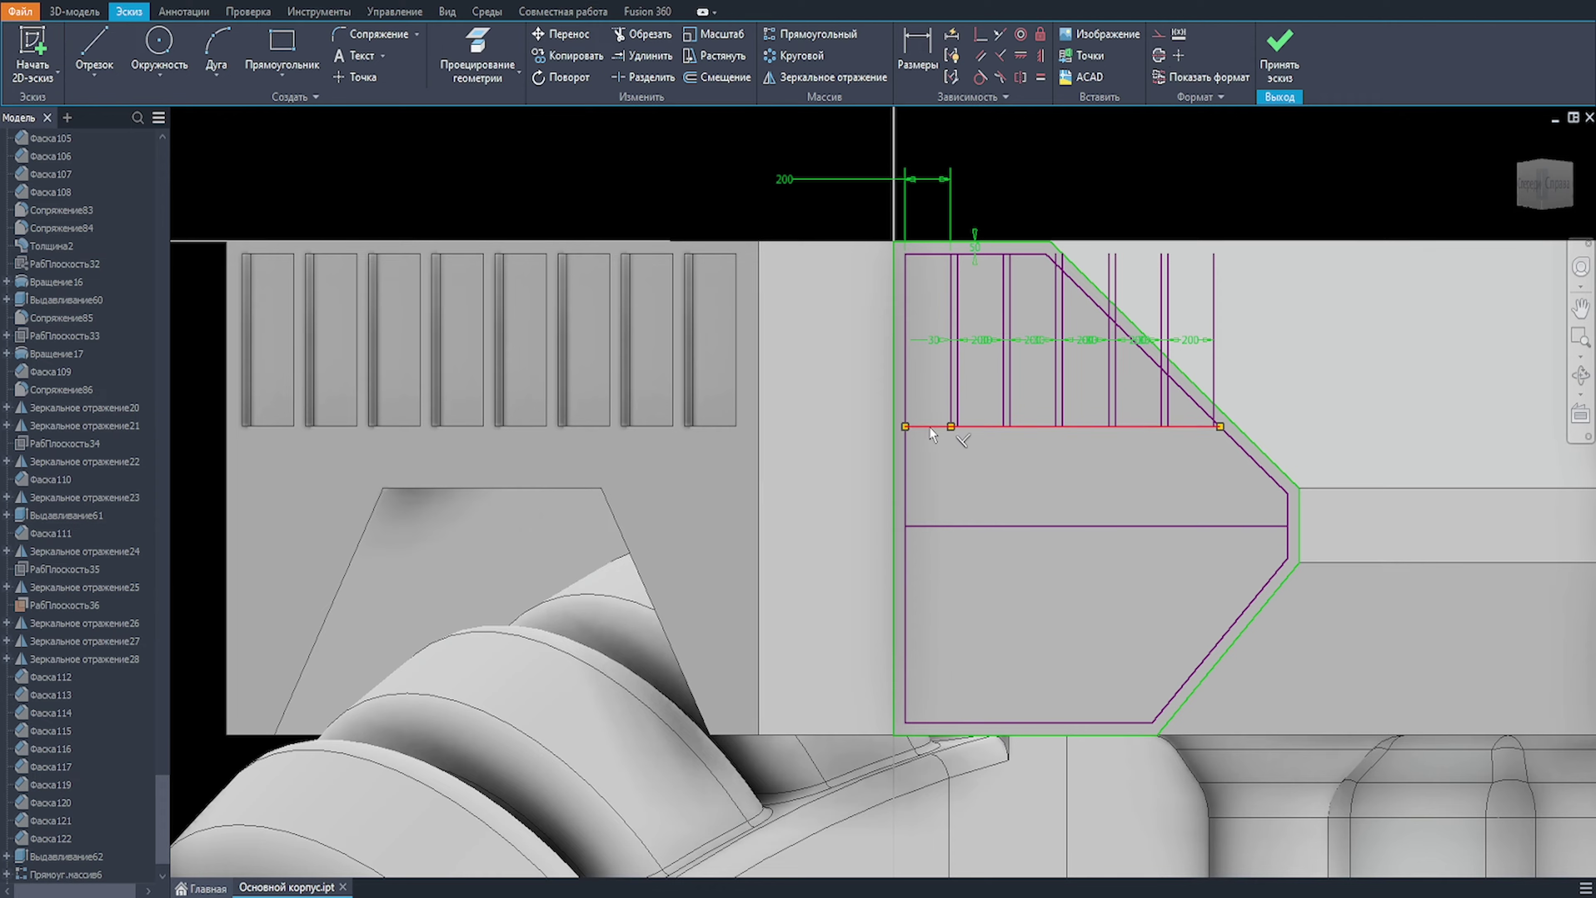
left_click(1035, 463)
key("m")
left_click(952, 291)
left_click(958, 295)
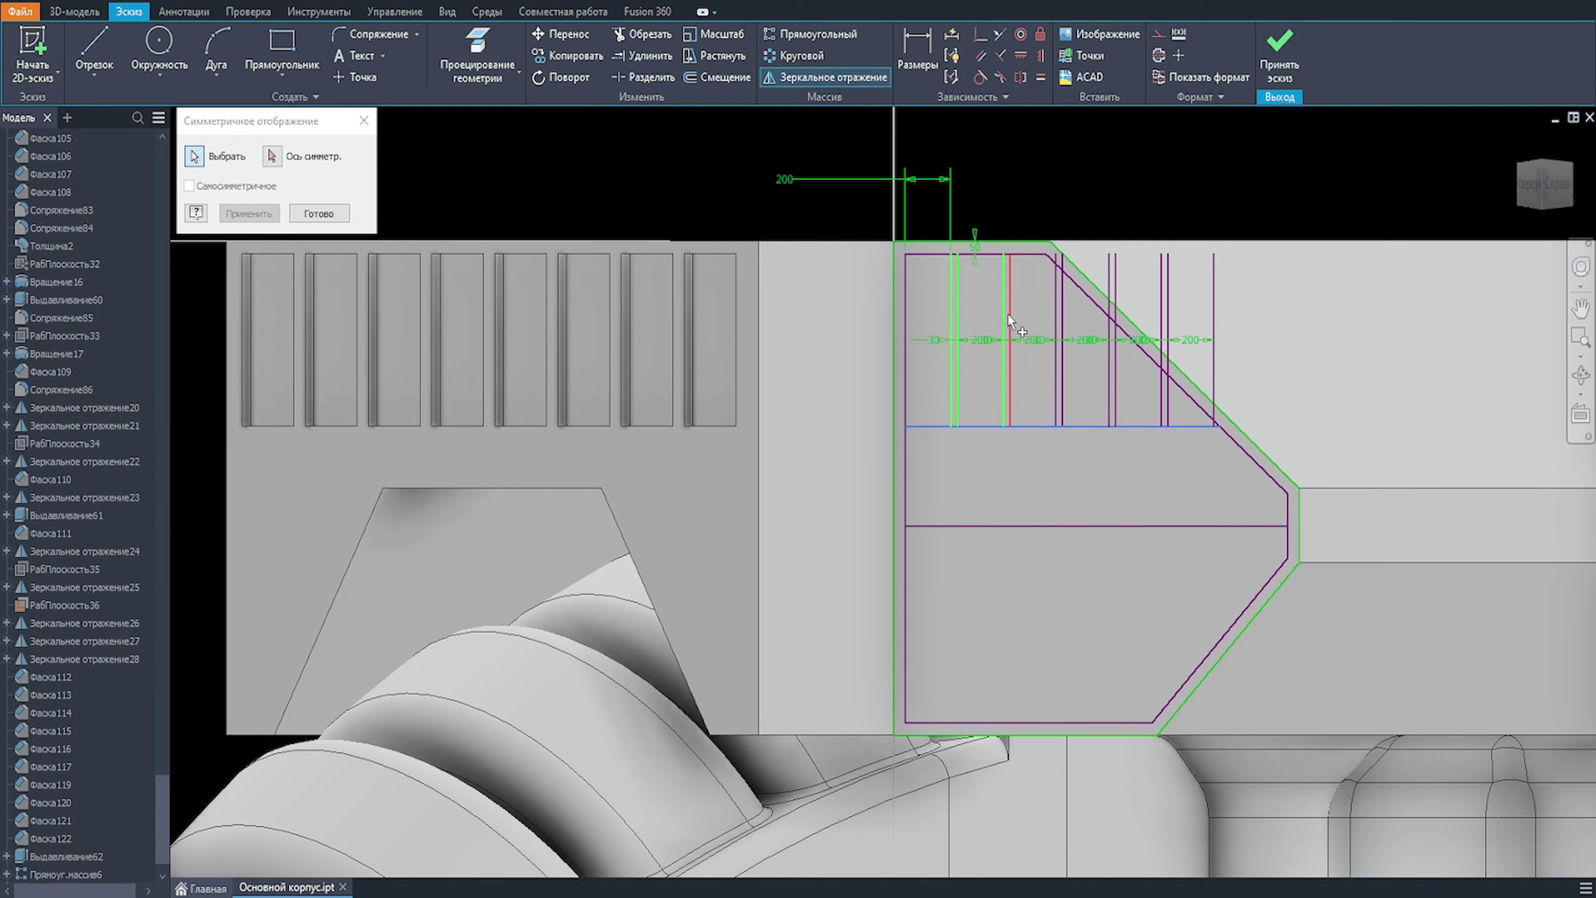
left_click(1006, 317)
left_click(1011, 322)
left_click(1057, 336)
left_click(1062, 340)
left_click(1110, 355)
left_click(1115, 371)
left_click(1161, 378)
left_click(1165, 384)
left_click(1213, 389)
left_click(271, 156)
left_click(945, 526)
left_click(249, 213)
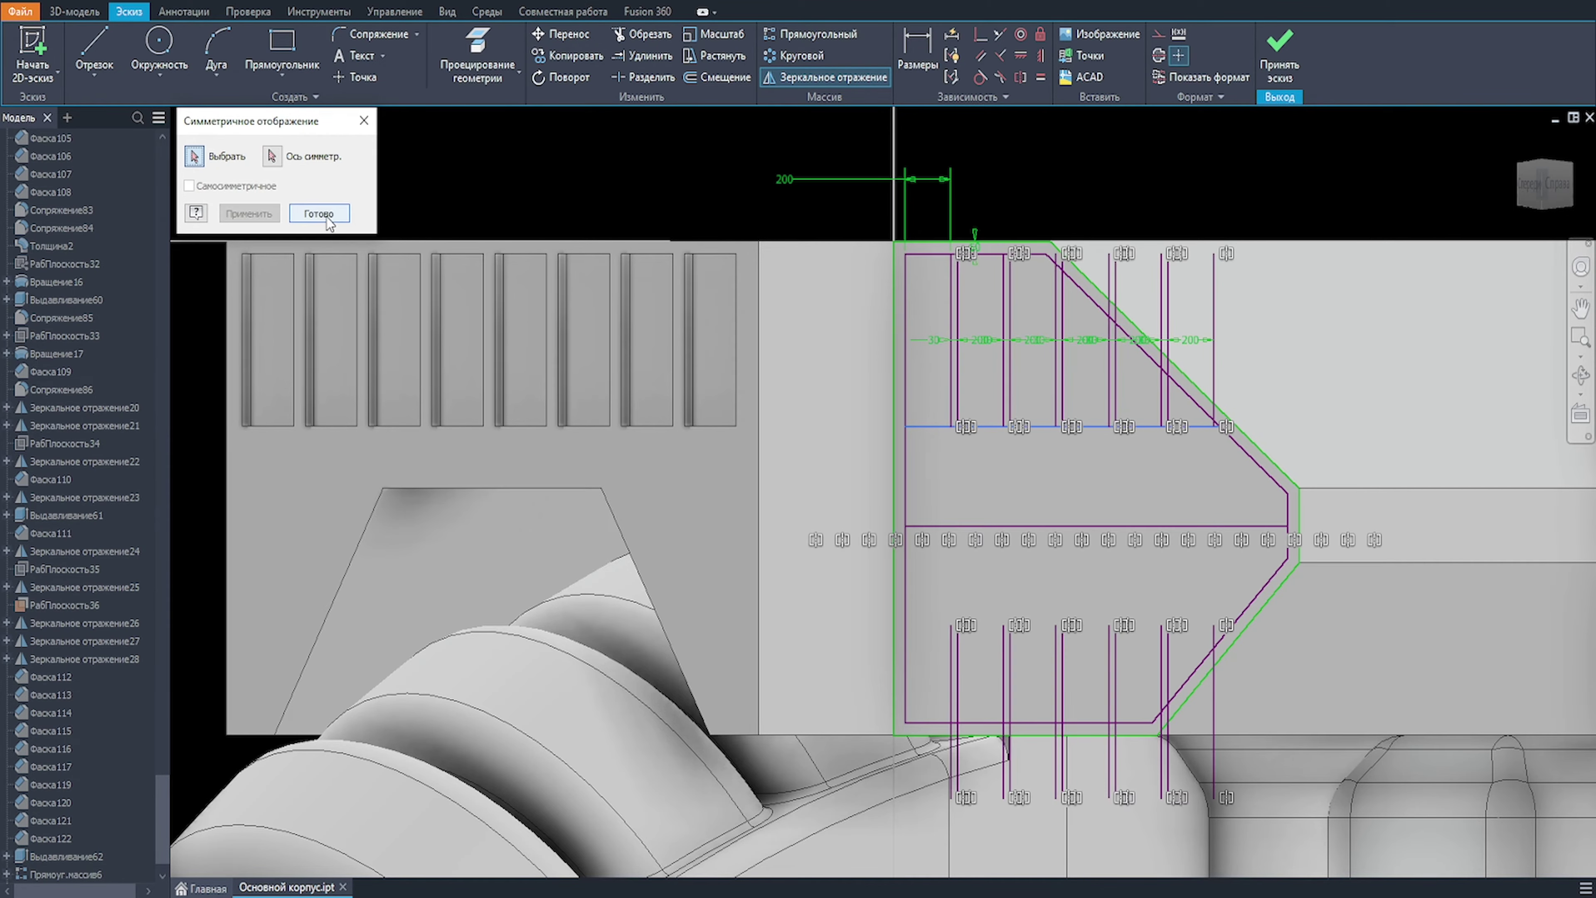
left_click(318, 213)
Step: Mirror the upper band's horizontal boundary line about the centre line to close off the lower band
scroll(1128, 602, "down", 1)
key("m")
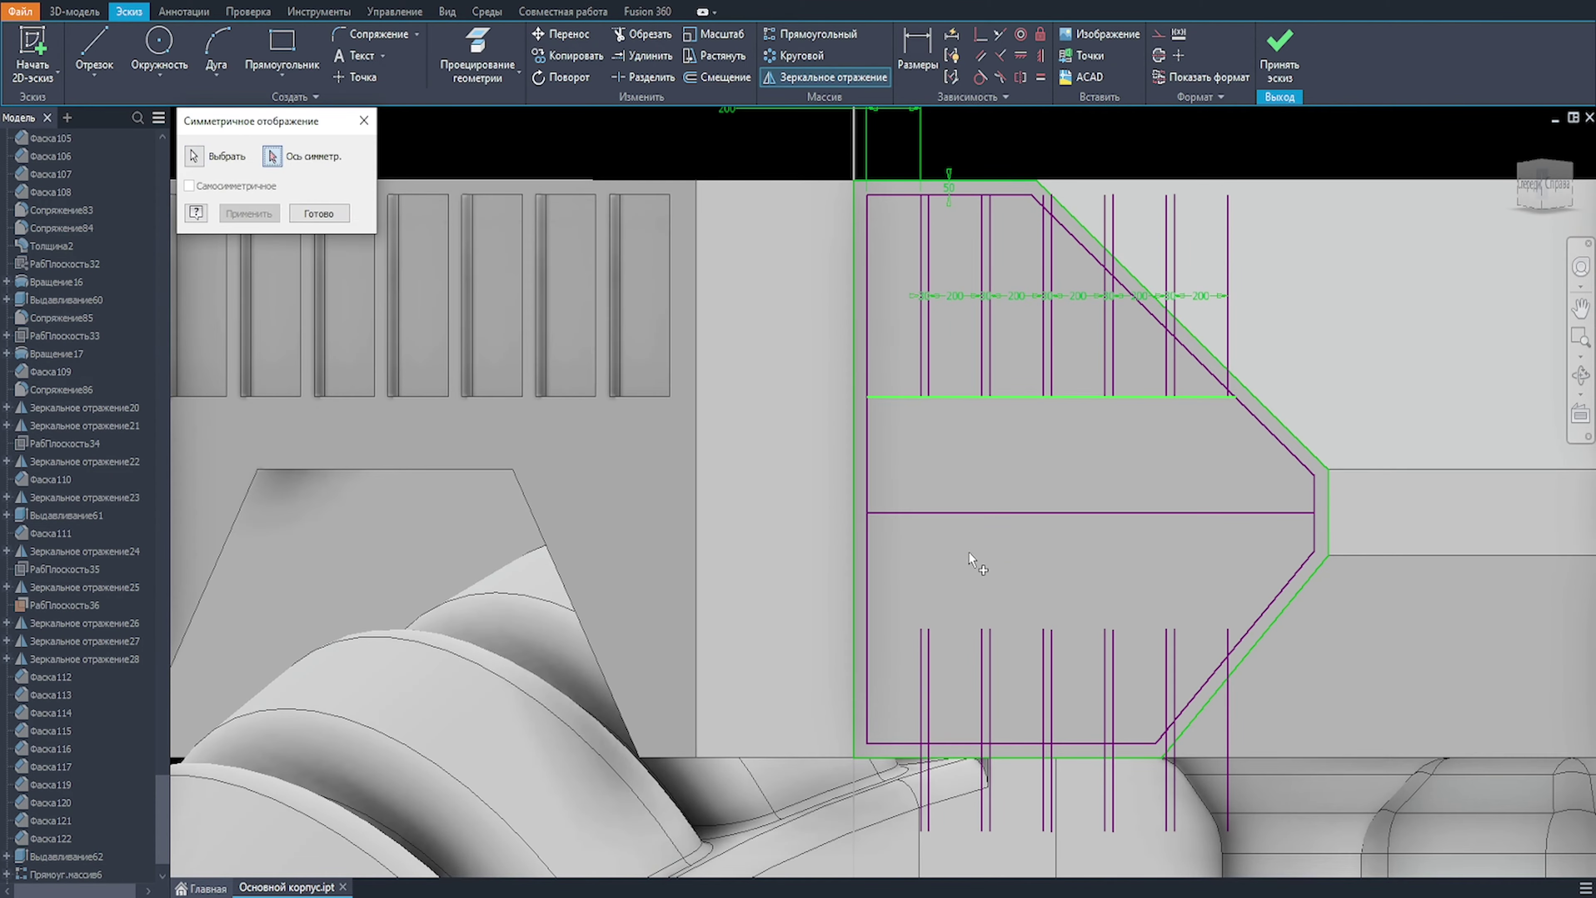
key("Escape")
scroll(1225, 622, "down", 3)
scroll(1203, 563, "up", 3)
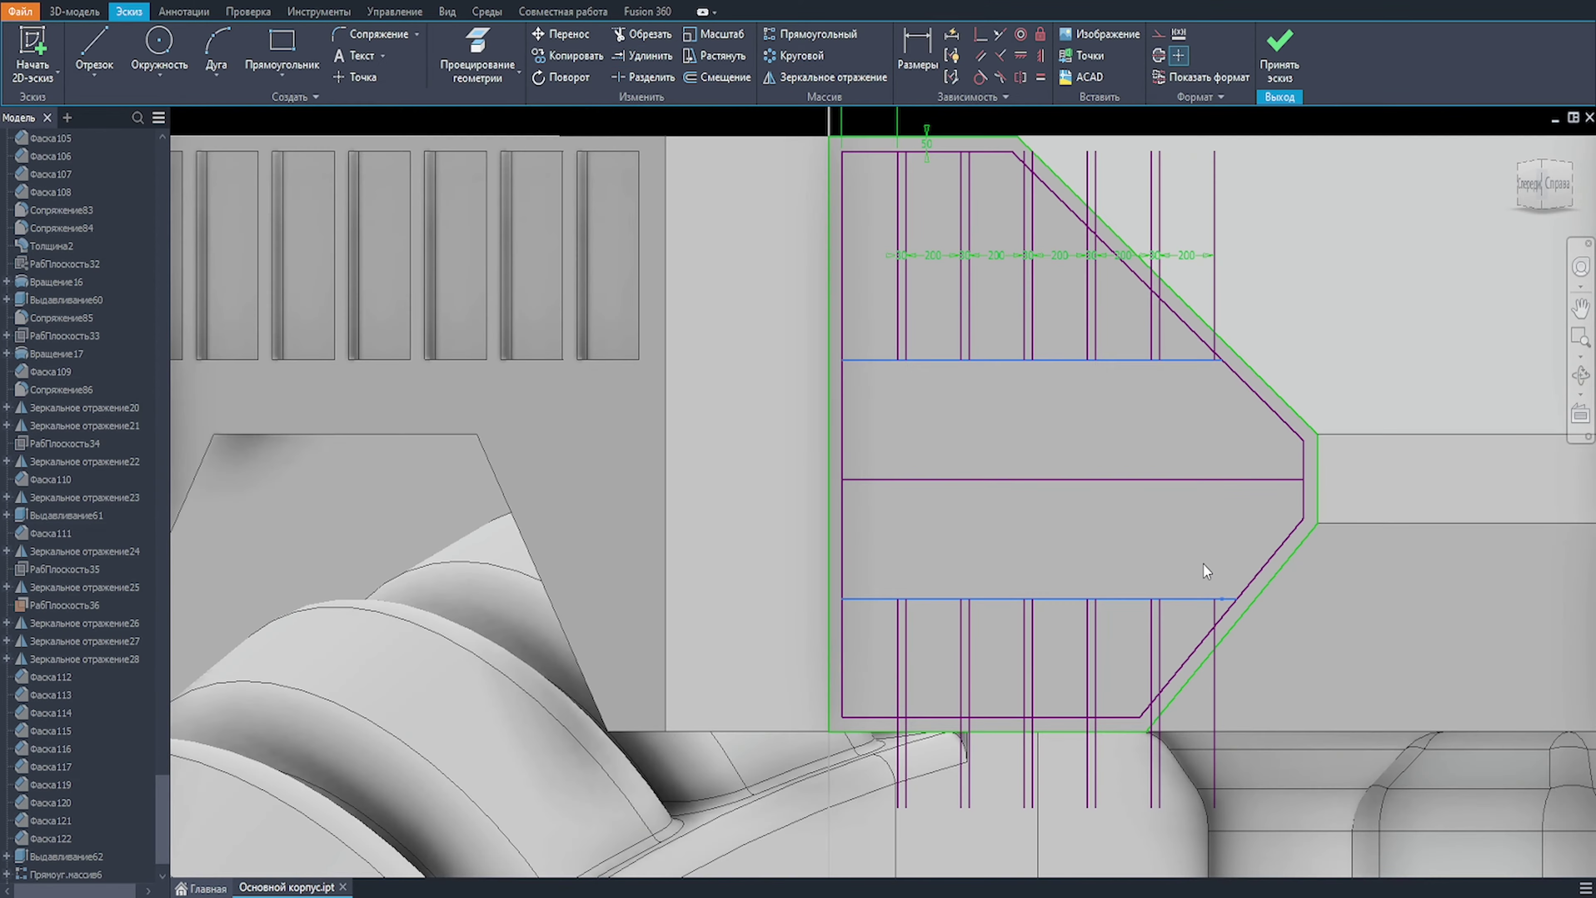
Step: Start an extrusion from the profiles of the divided six-sided sketch
scroll(1206, 570, "down", 2)
key("e")
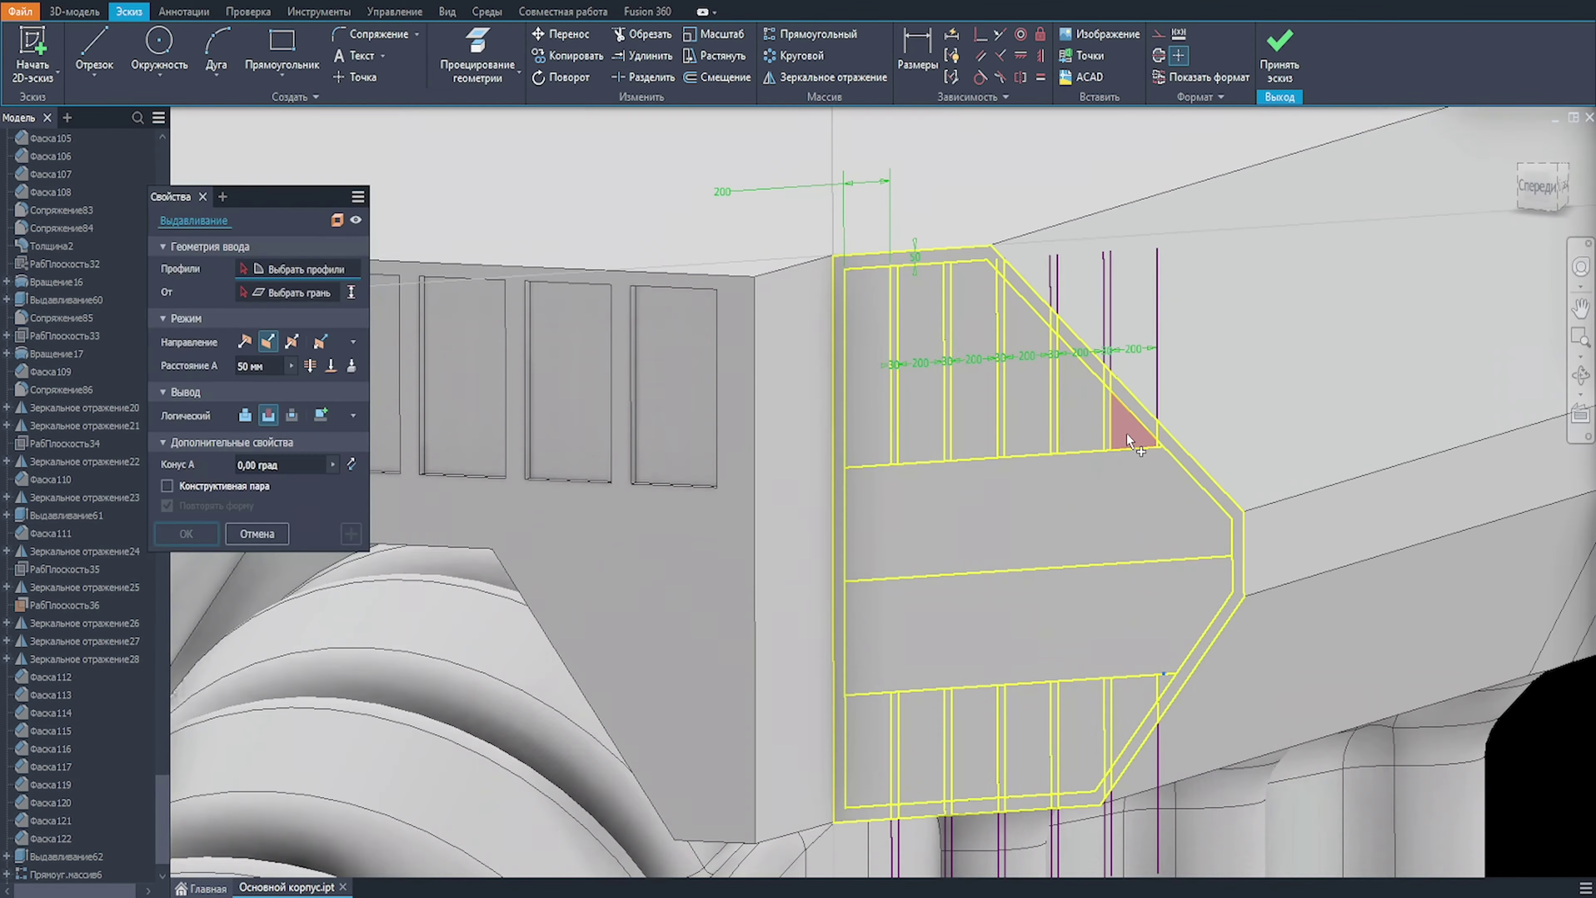